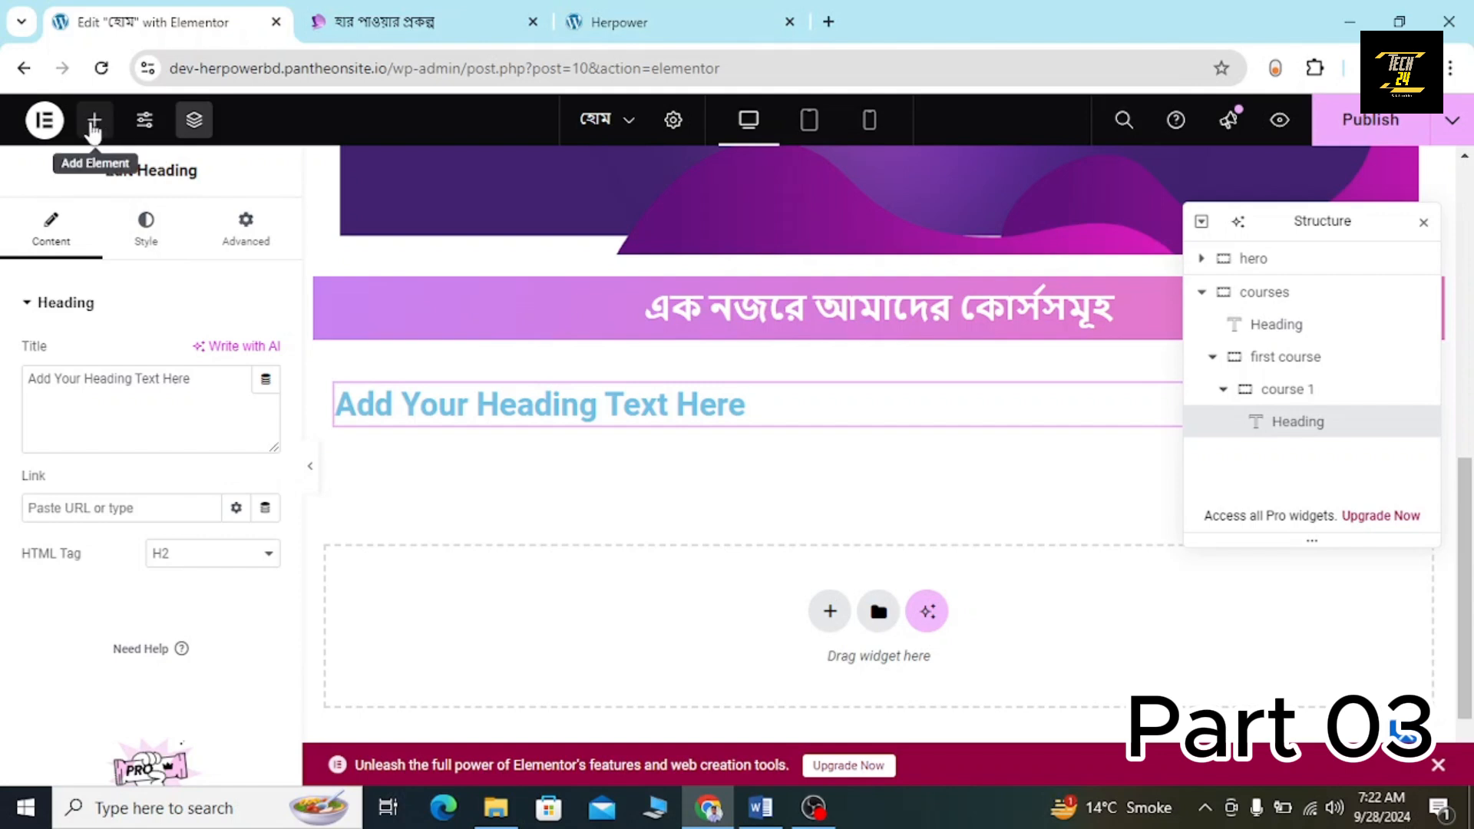
Find the Icon widget by searching "icon" and place it below the placeholder heading in the first course container.
click(93, 123)
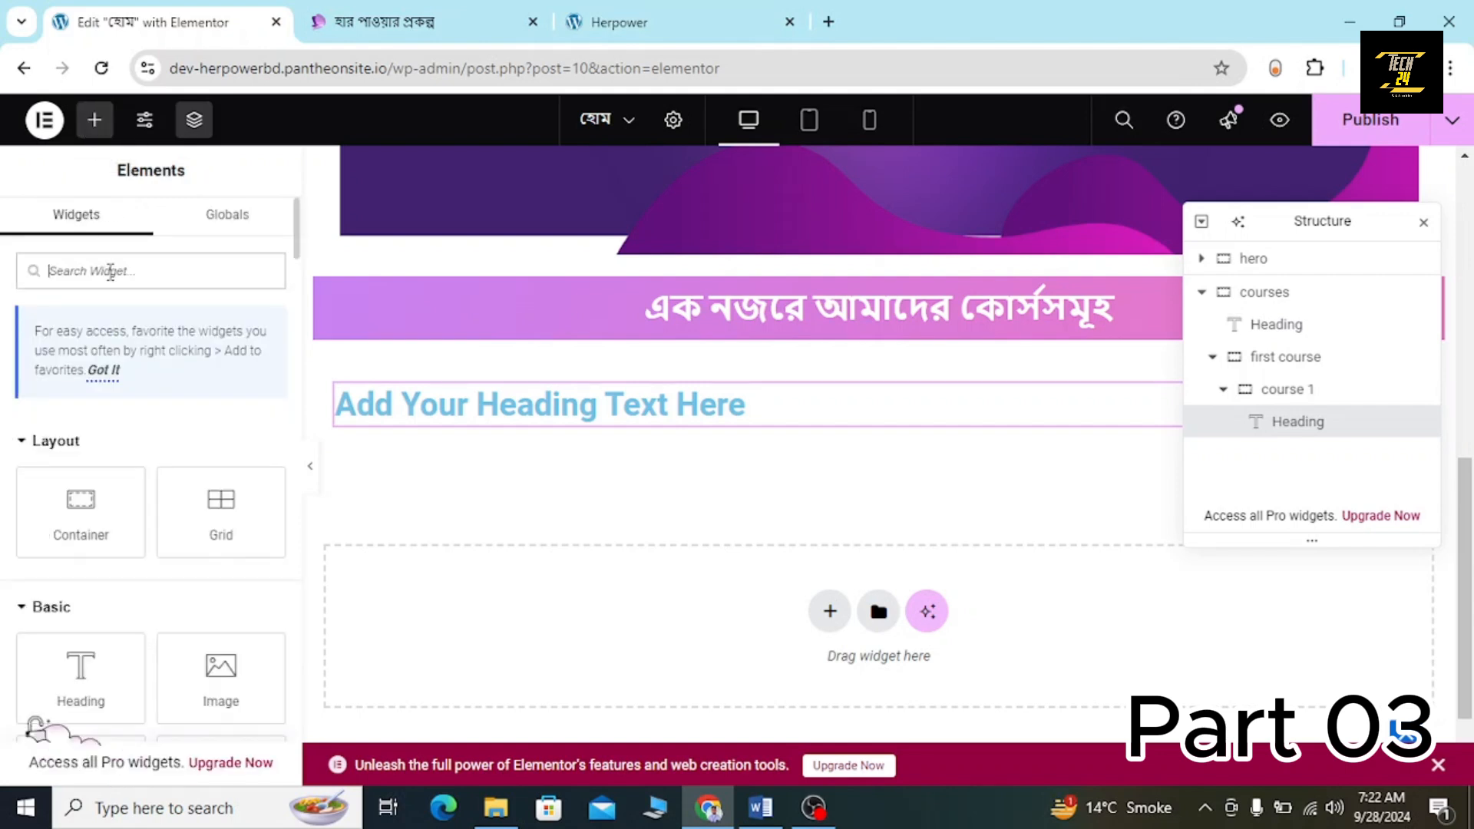
click(110, 272)
text(icon)
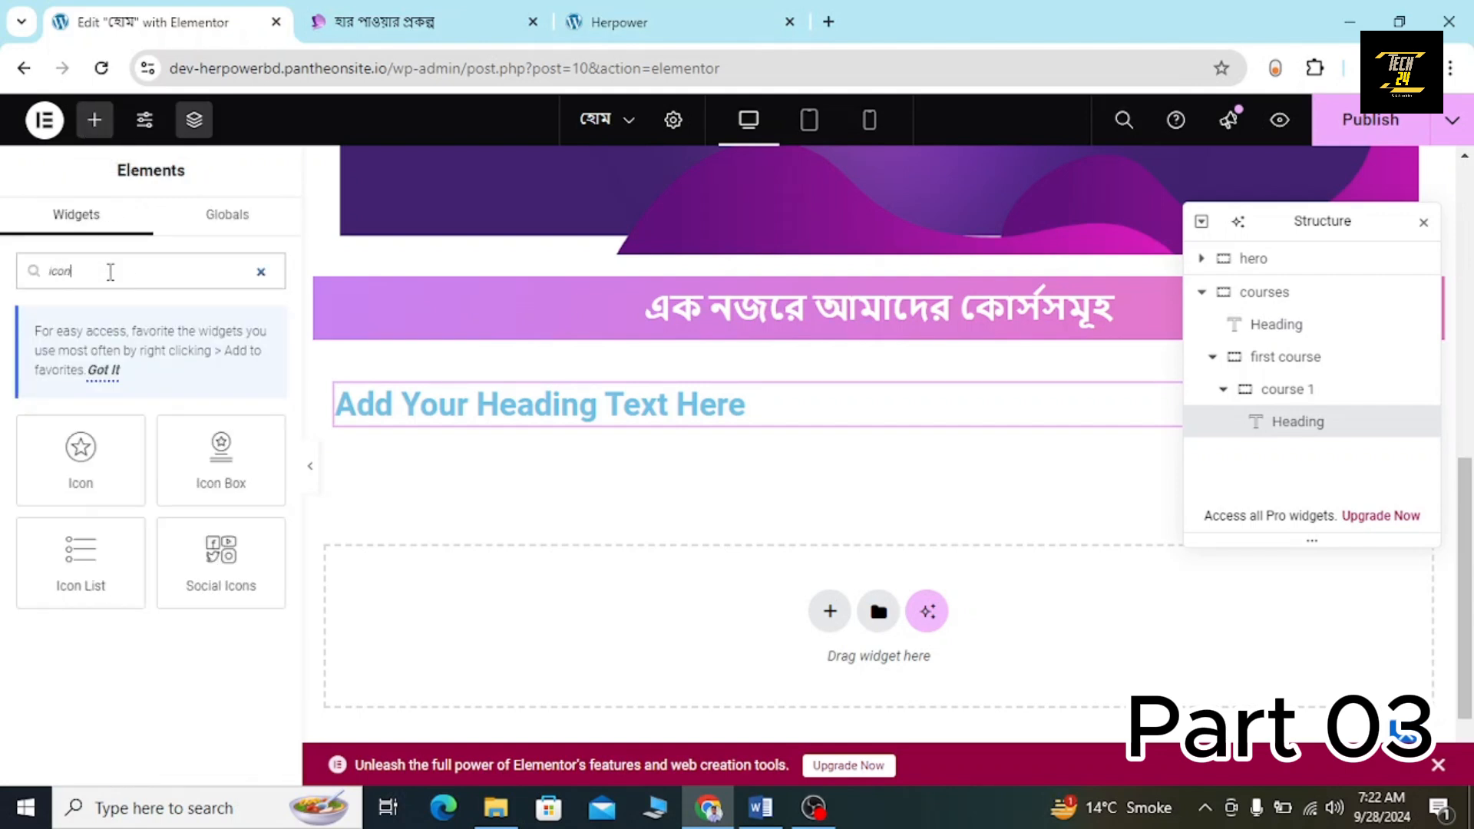
drag(76, 464, 584, 445)
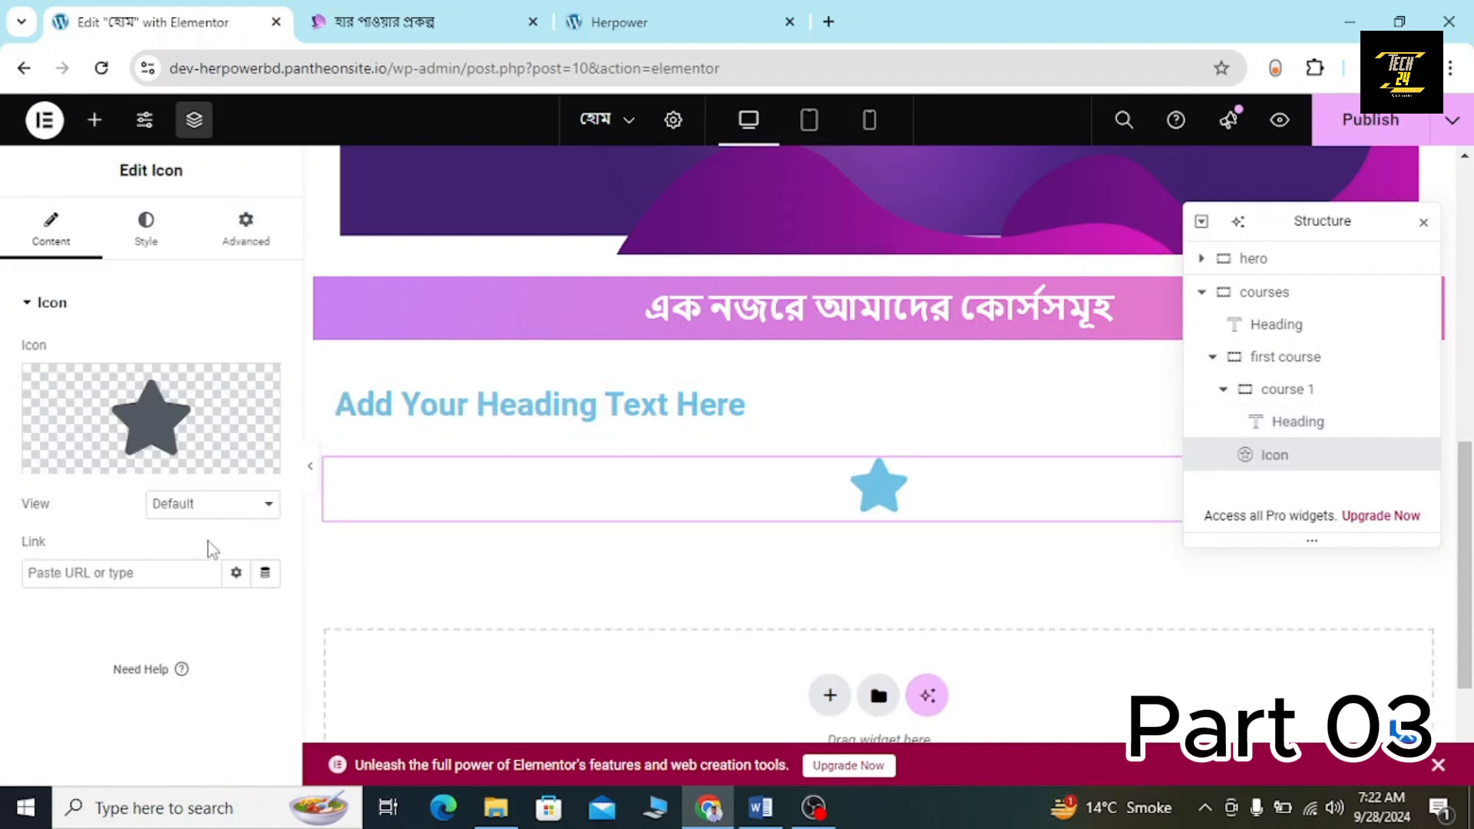
Choose to upload an SVG for the new icon and enable unfiltered file uploads.
click(230, 523)
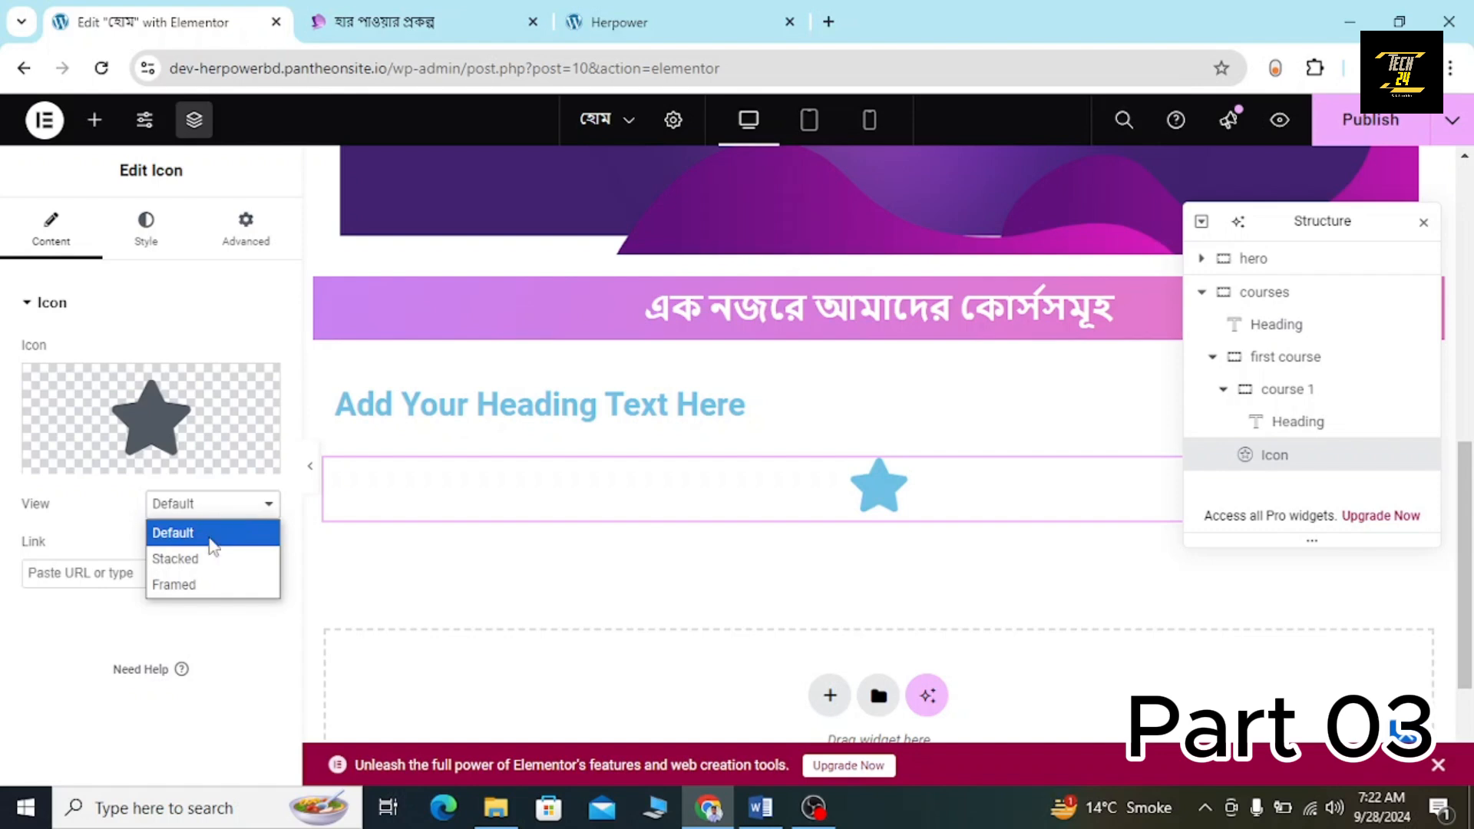
click(106, 519)
mouse_move(158, 441)
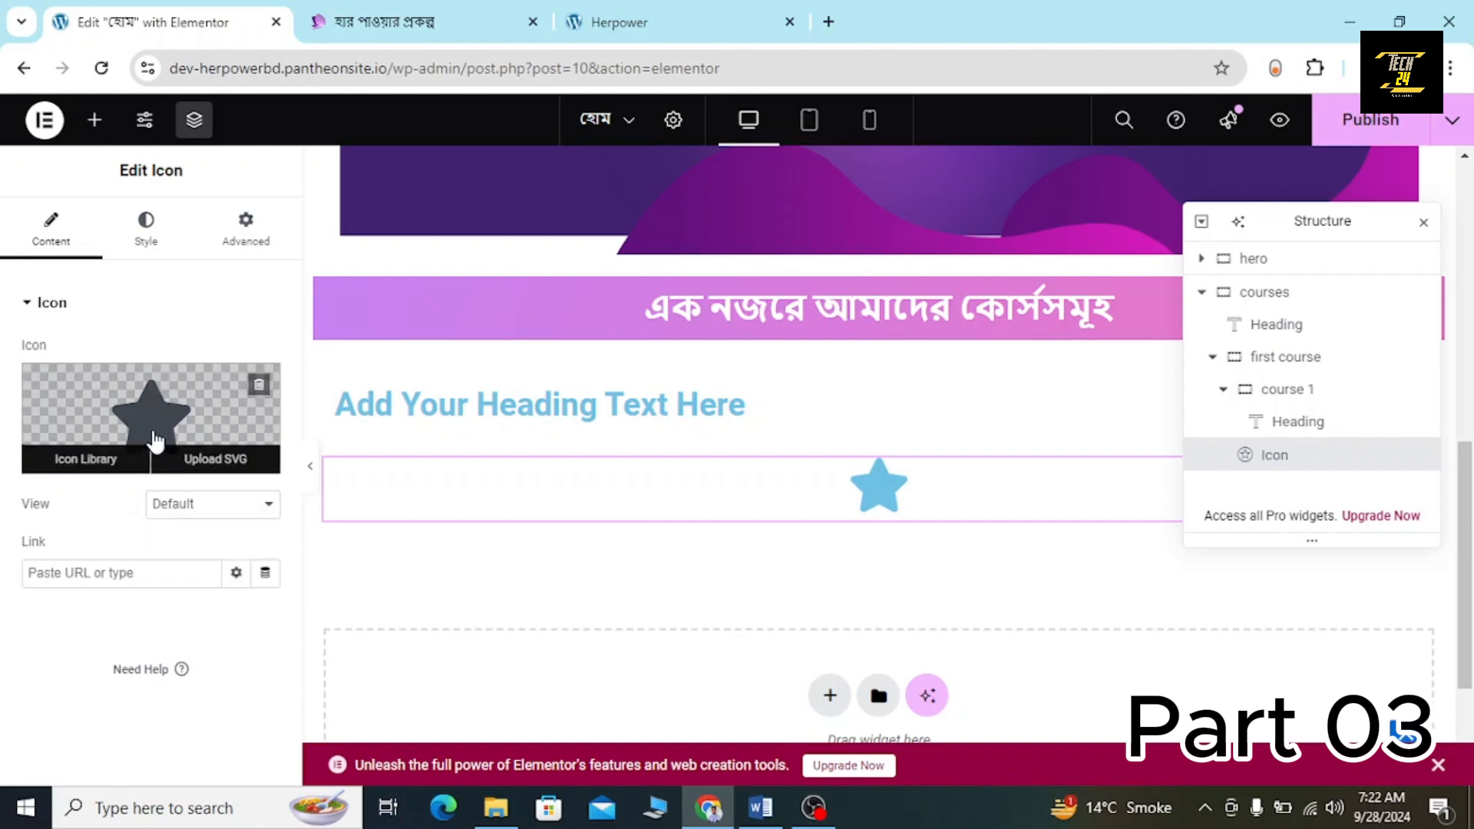
click(204, 462)
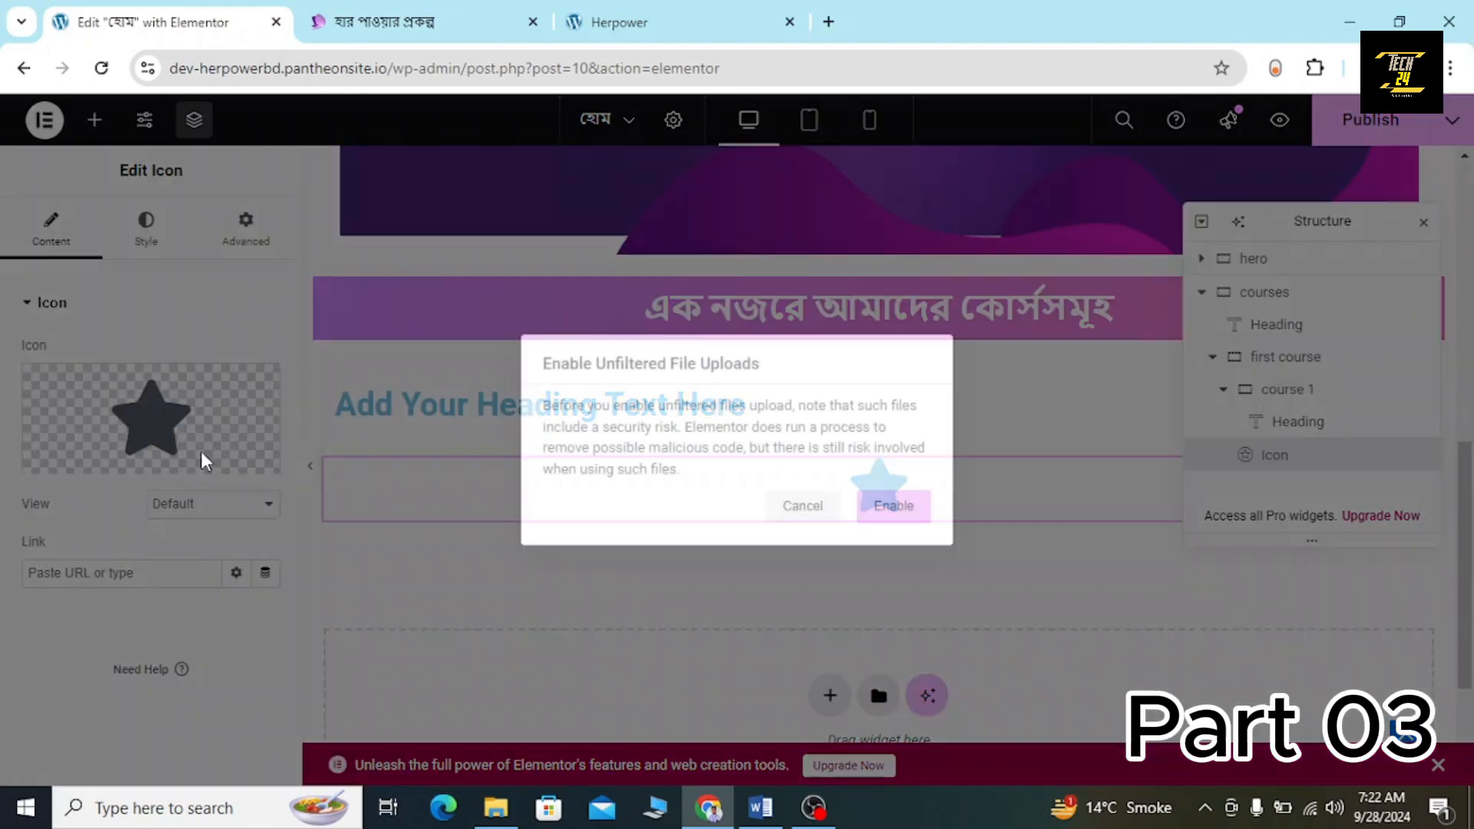
click(884, 505)
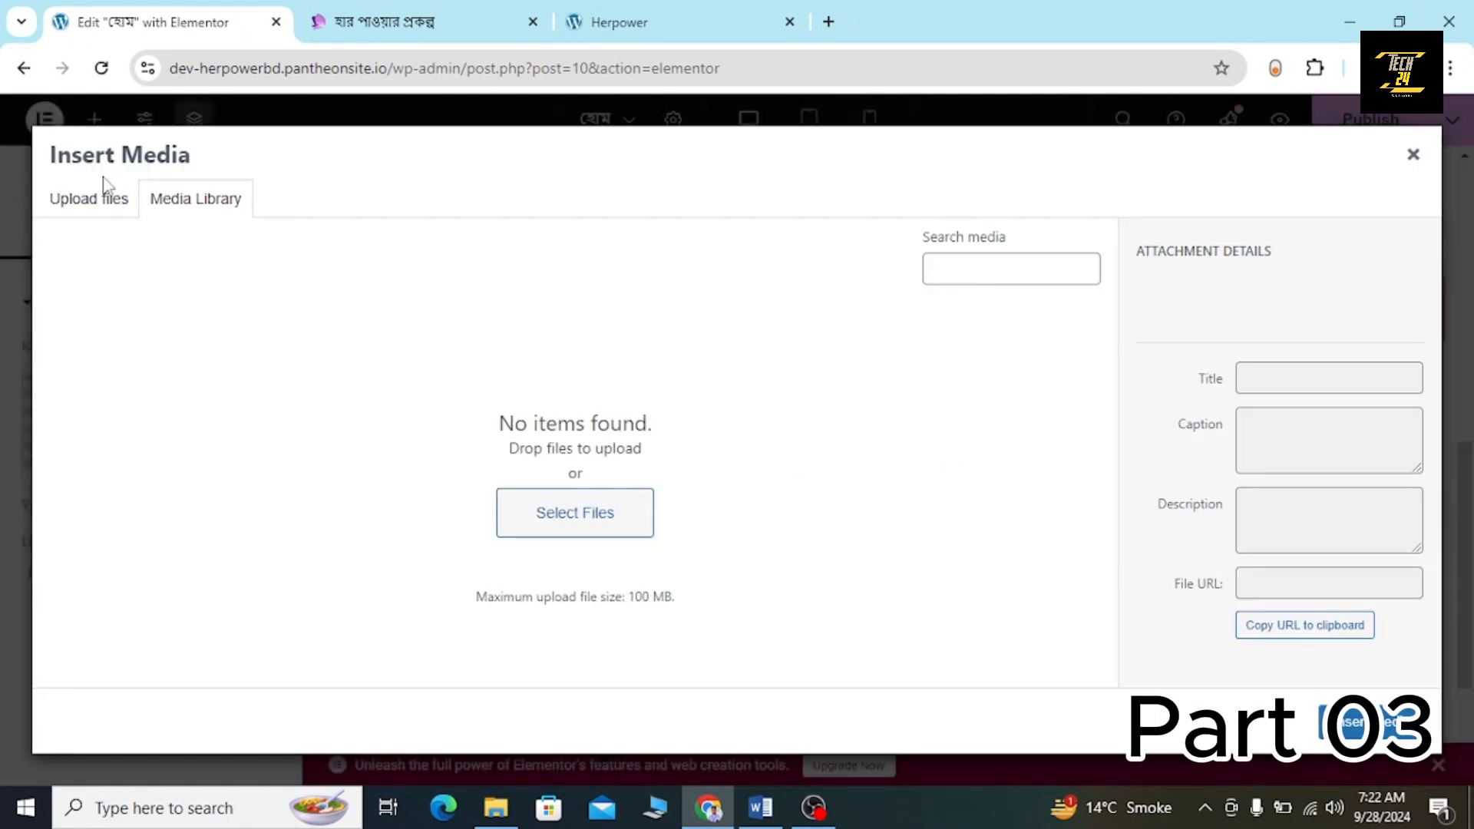
Upload logo-call-center.svg from the Downloads folder and insert it as the widget's icon.
drag(104, 183, 98, 198)
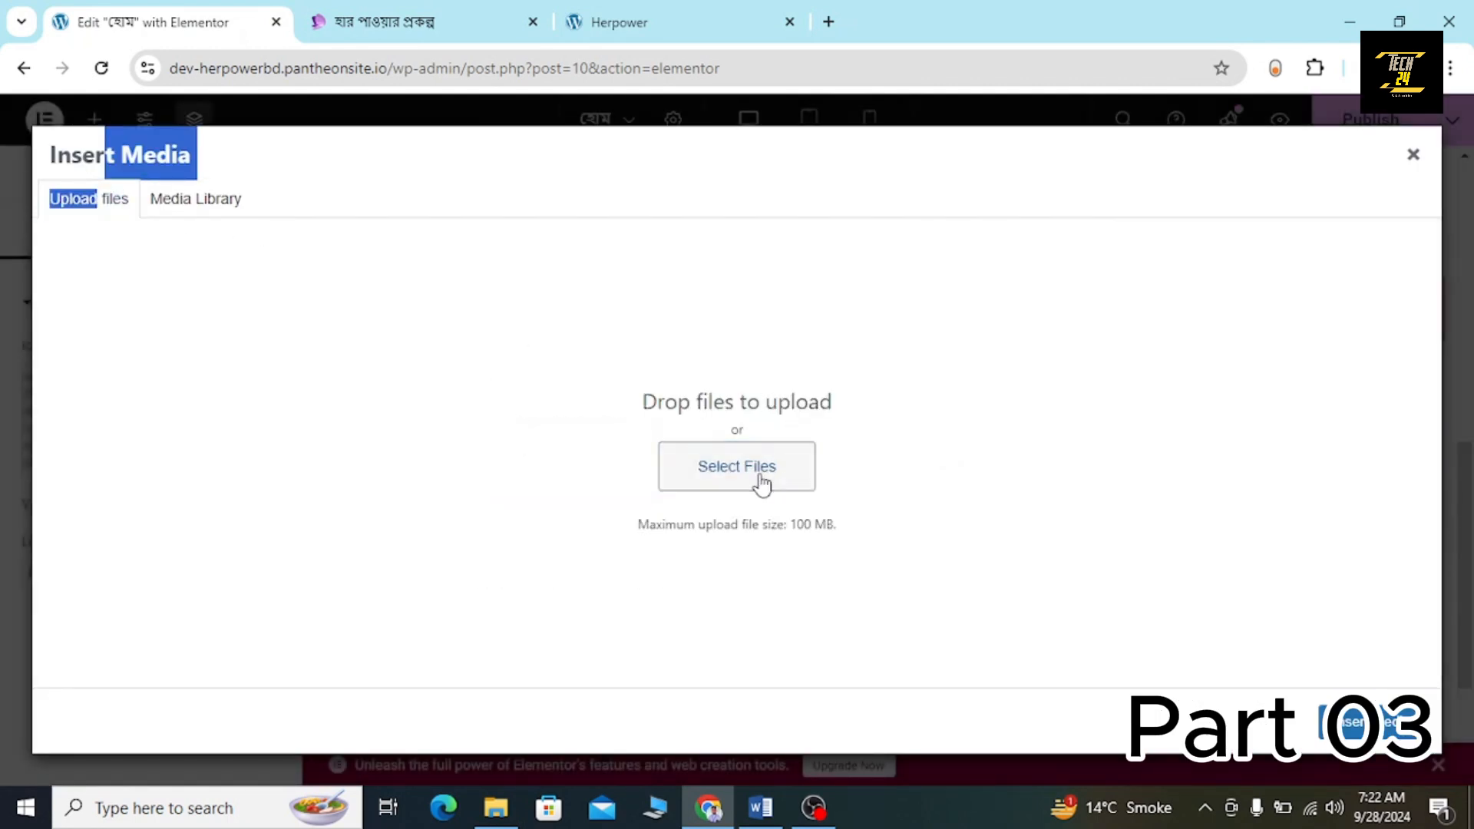
click(761, 483)
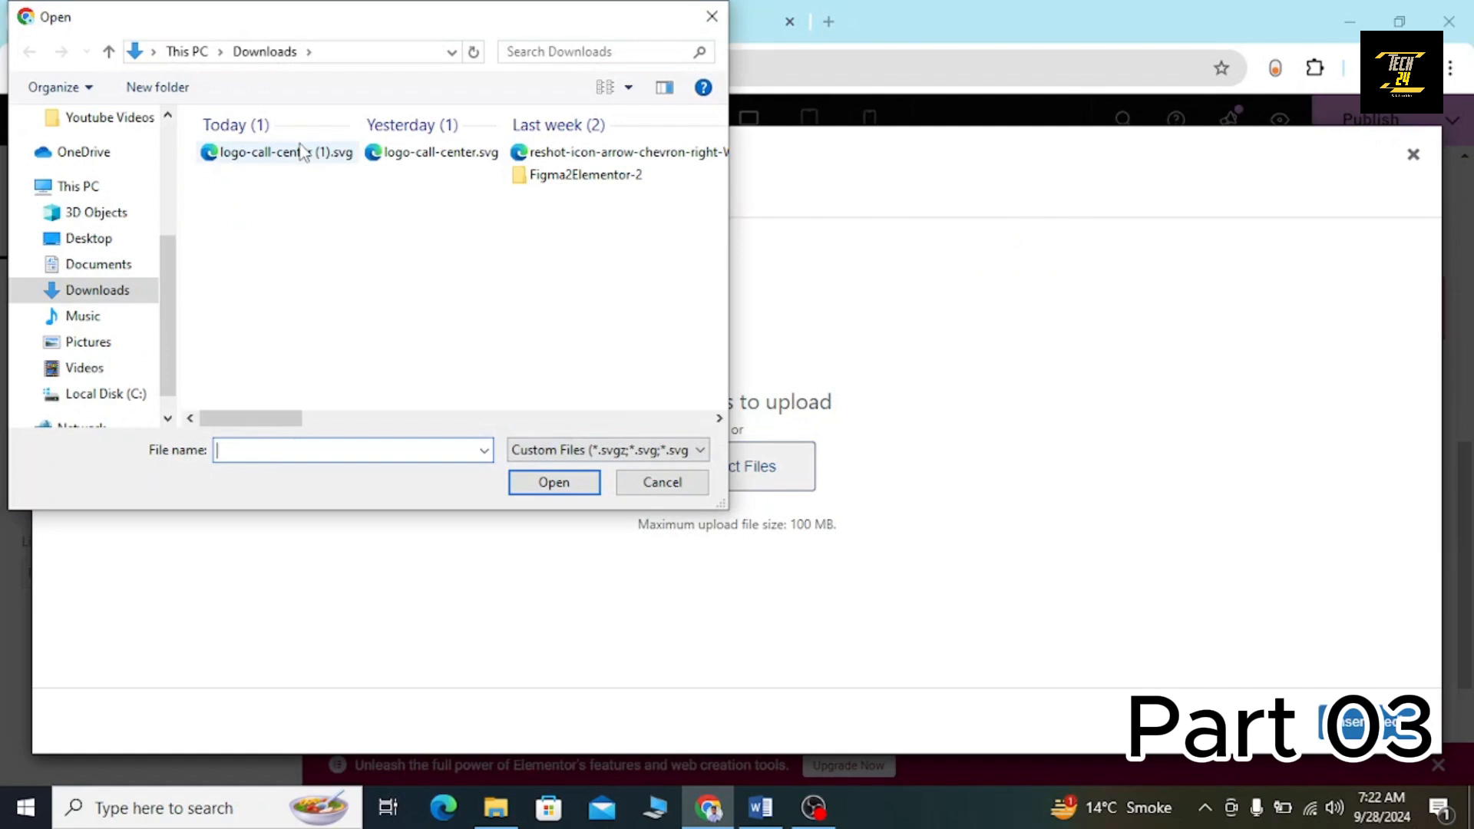
click(303, 153)
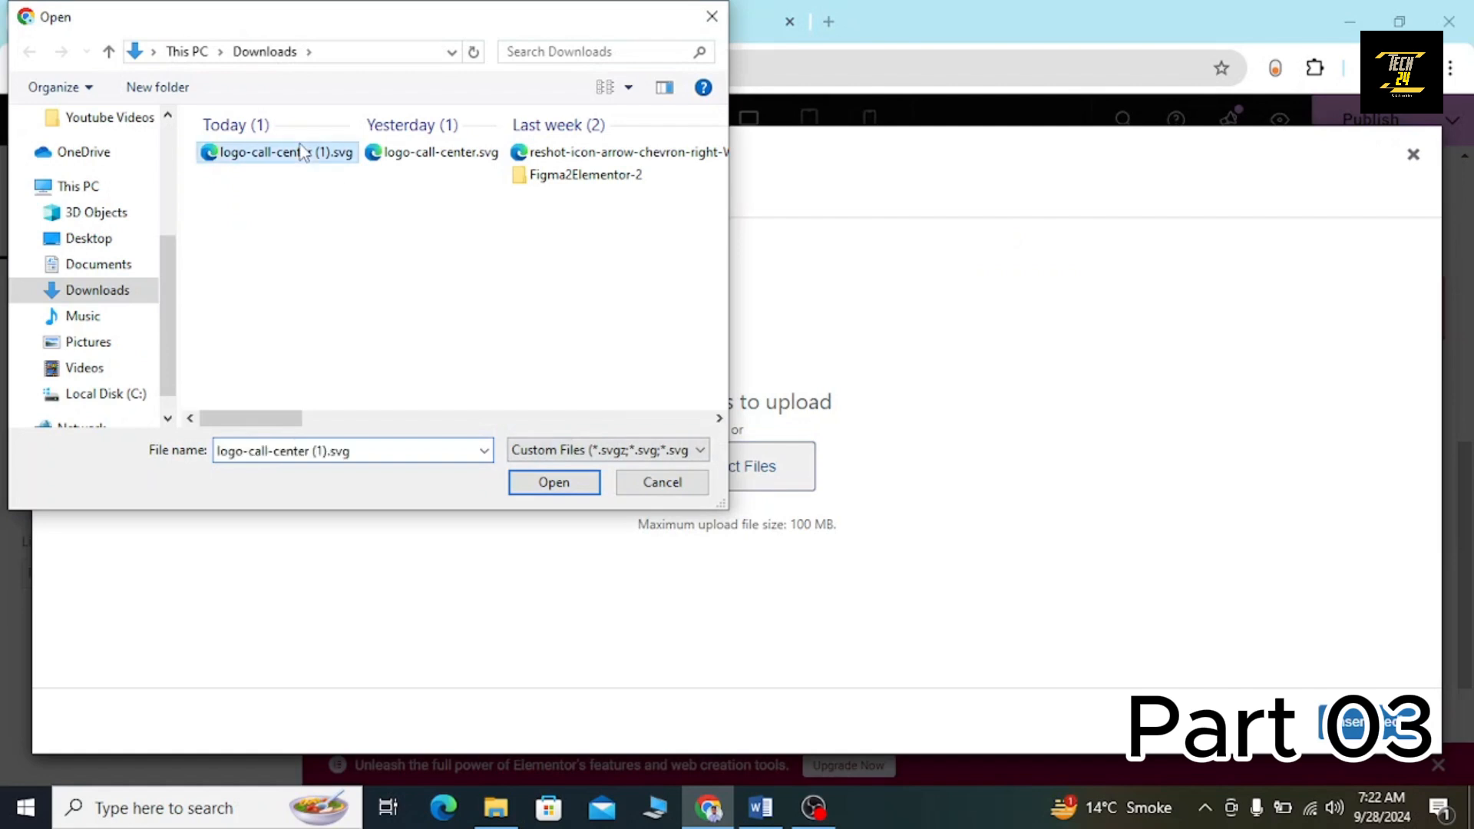
click(423, 158)
click(539, 484)
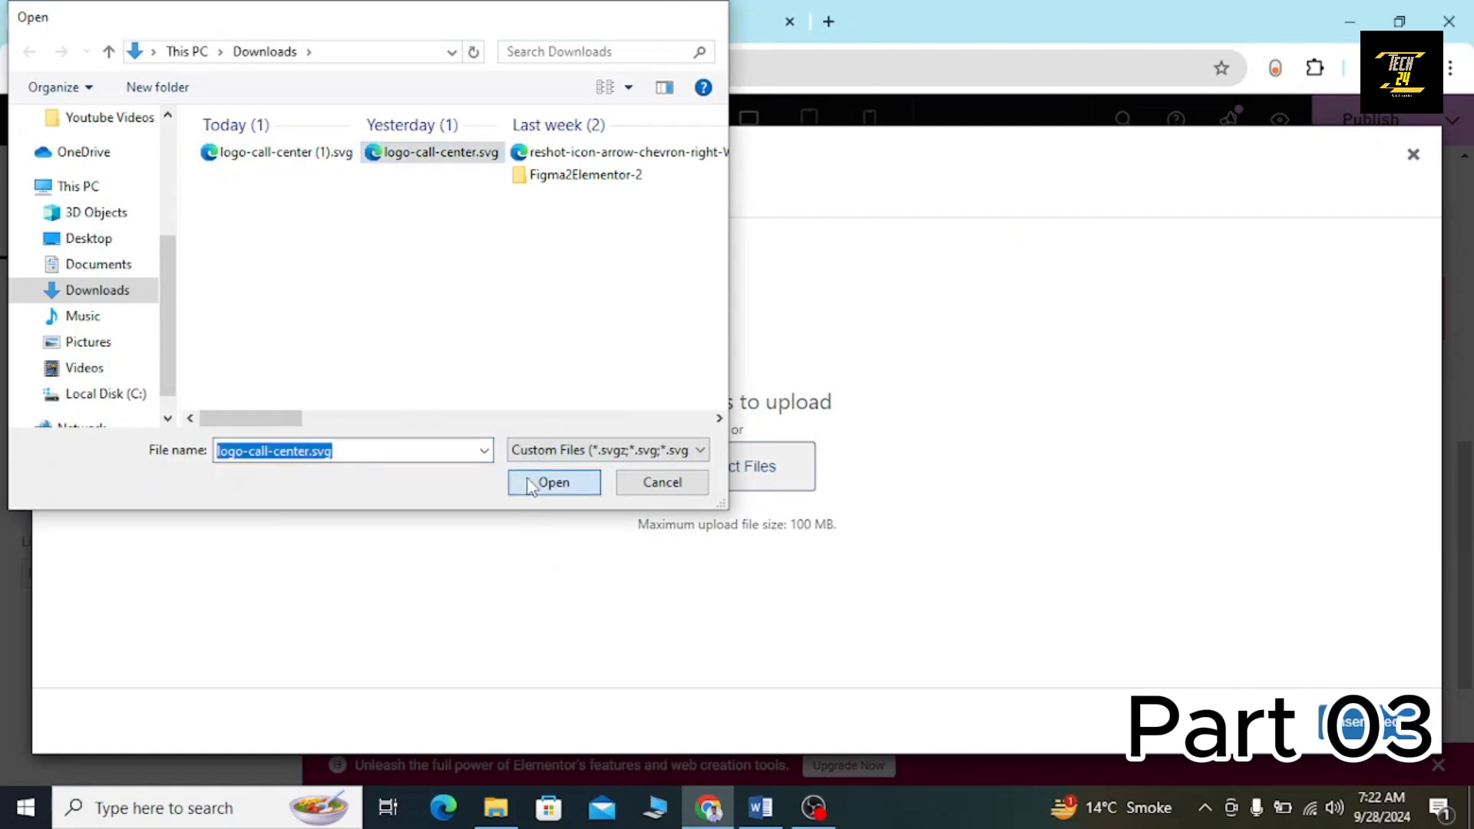
click(1404, 729)
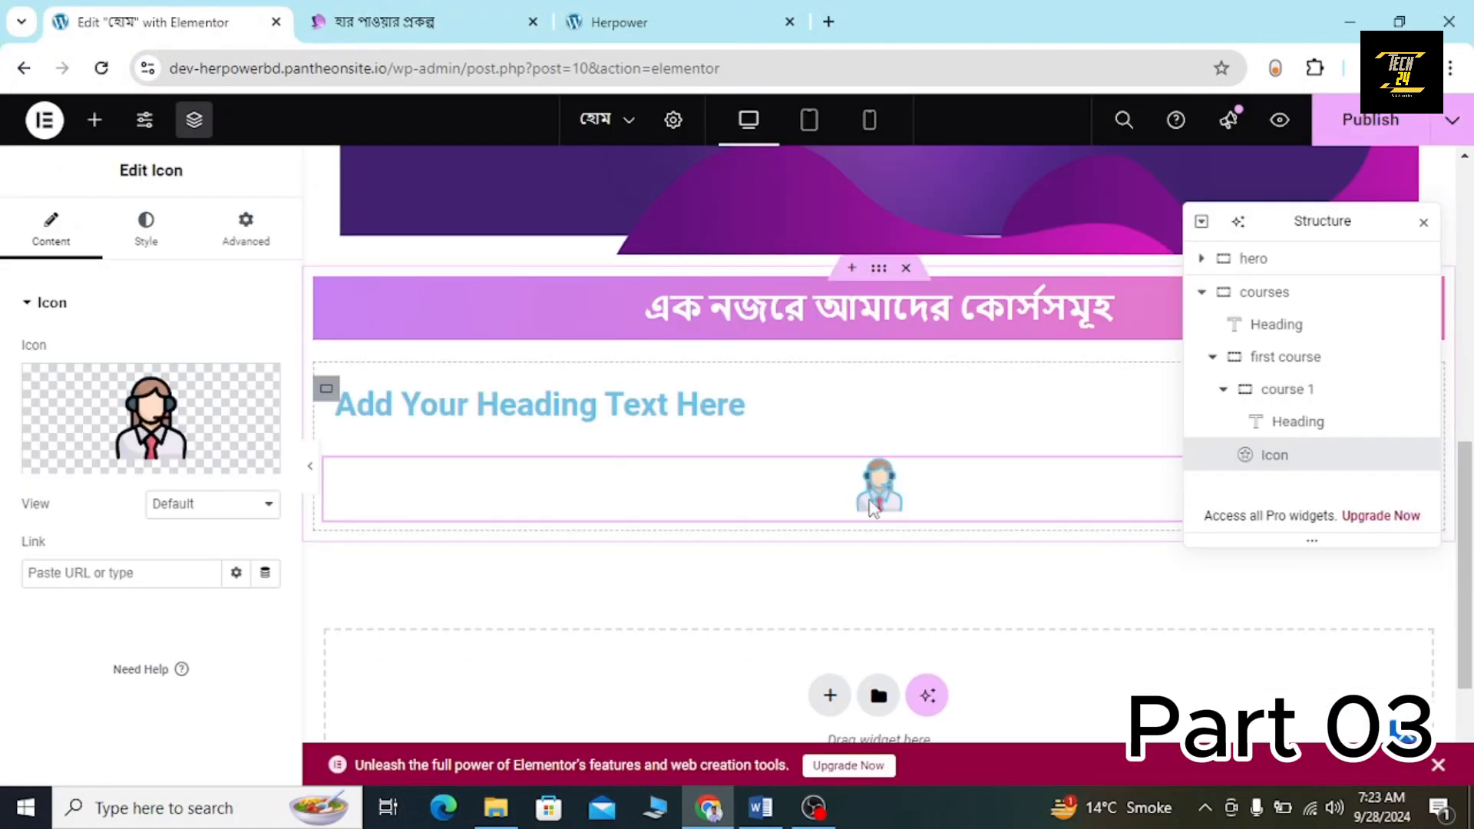
Compare the inserted icon with the call-centre course card on herpower.gov.bd and look at the live Herpower page.
click(394, 11)
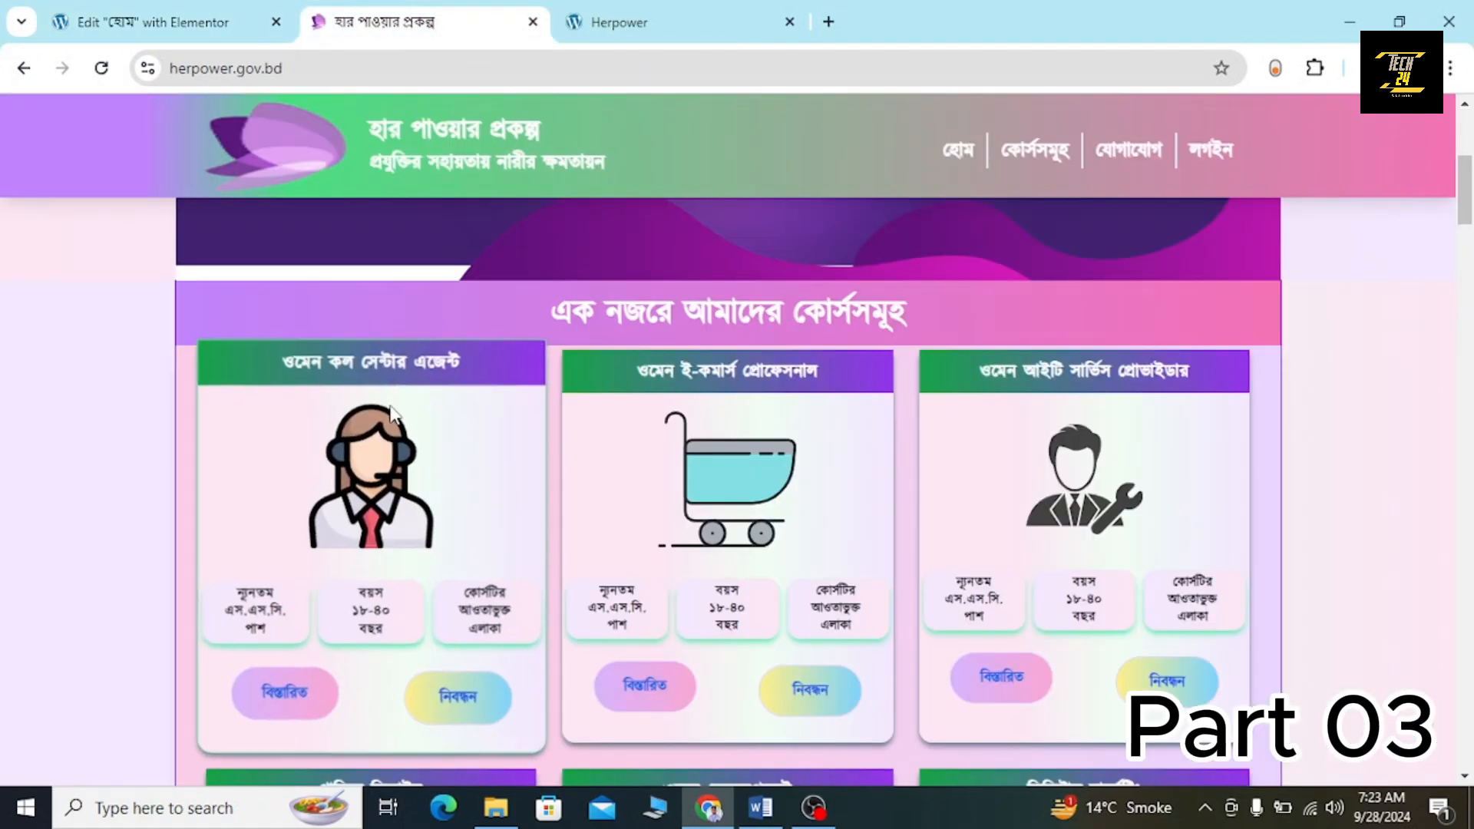
click(204, 8)
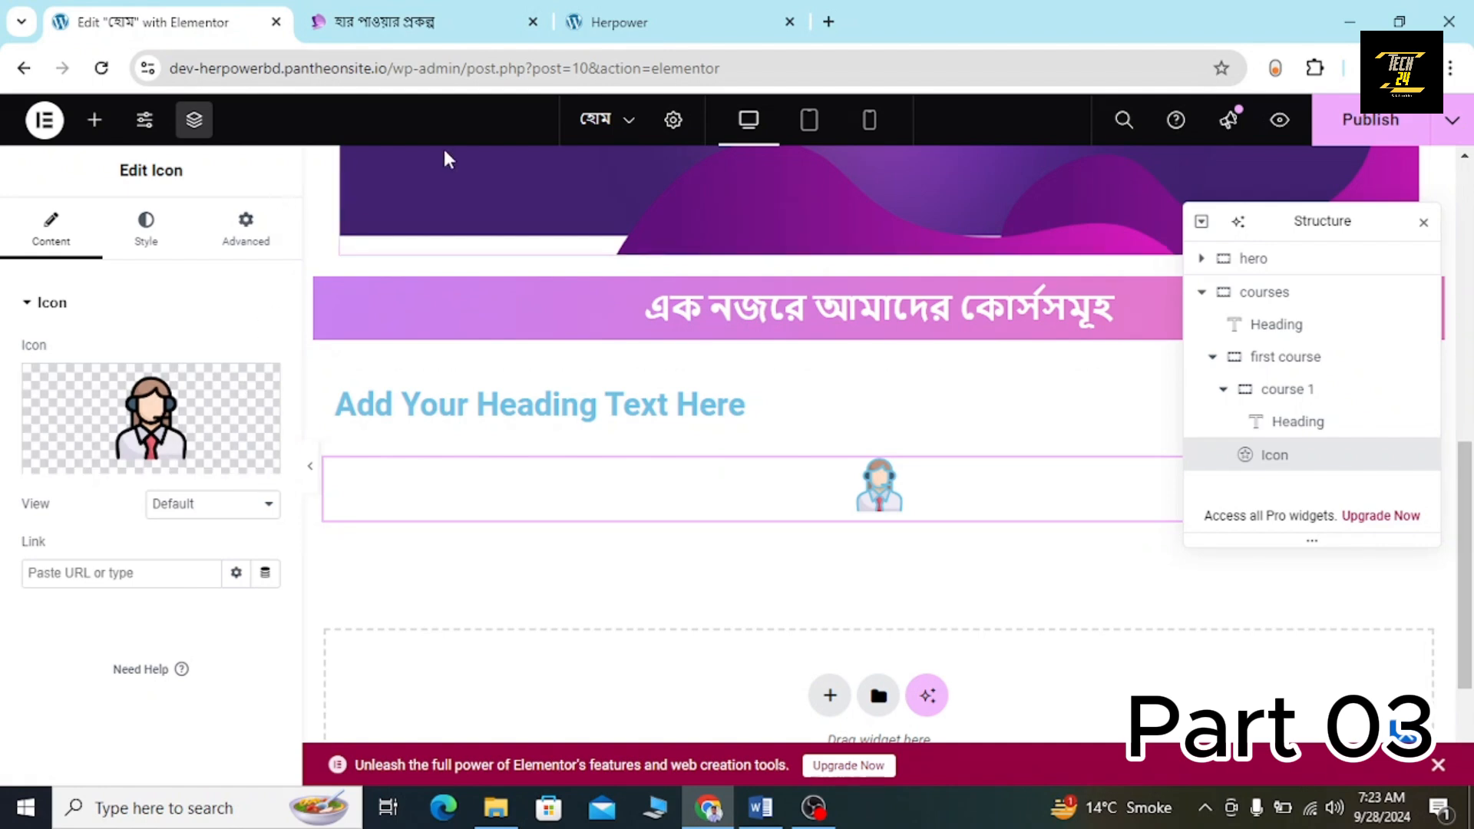
click(634, 23)
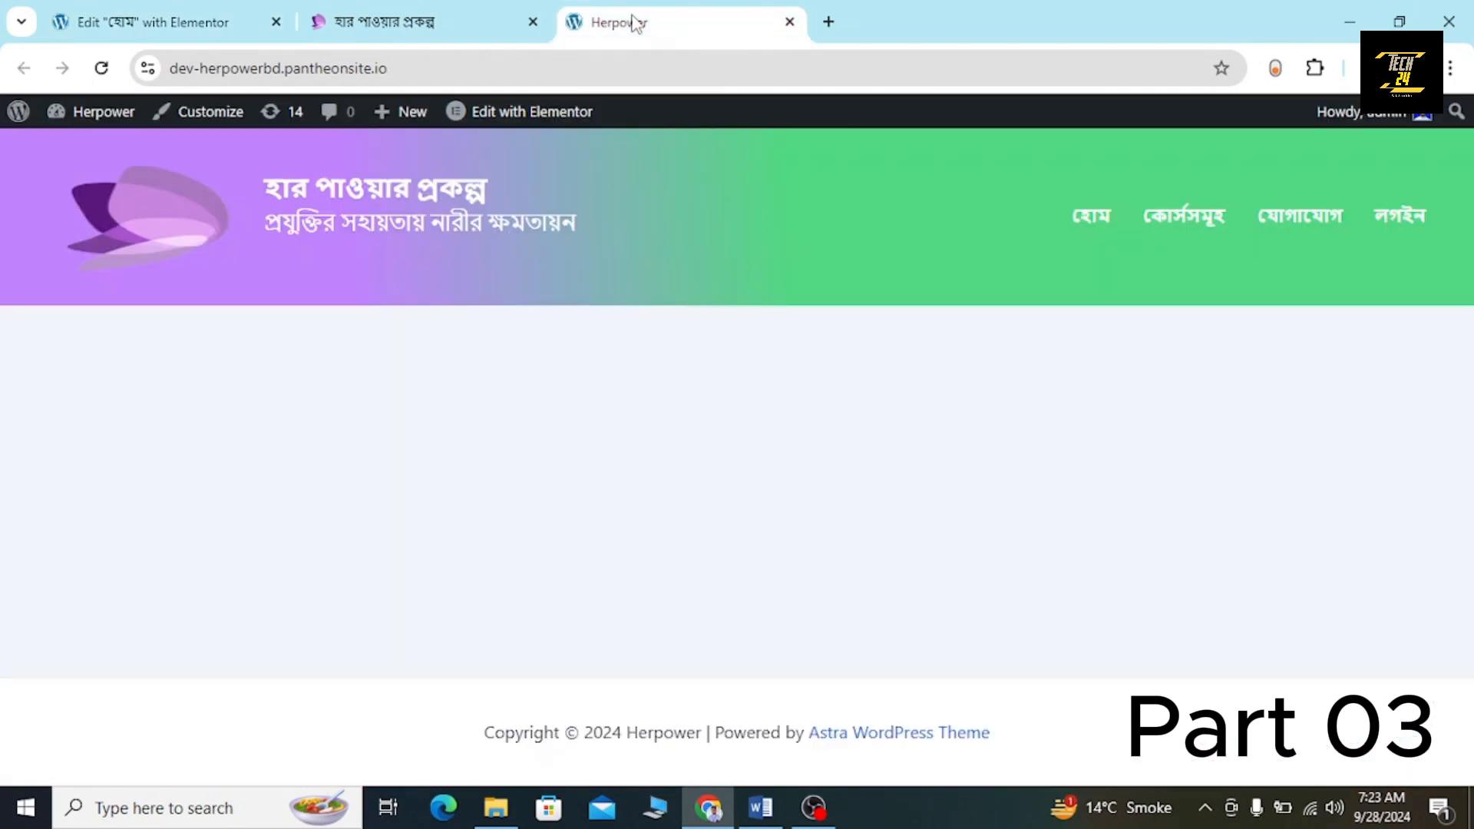
Search Google for "svg to png" in a new browser tab and open the svgtopng.com converter.
click(828, 22)
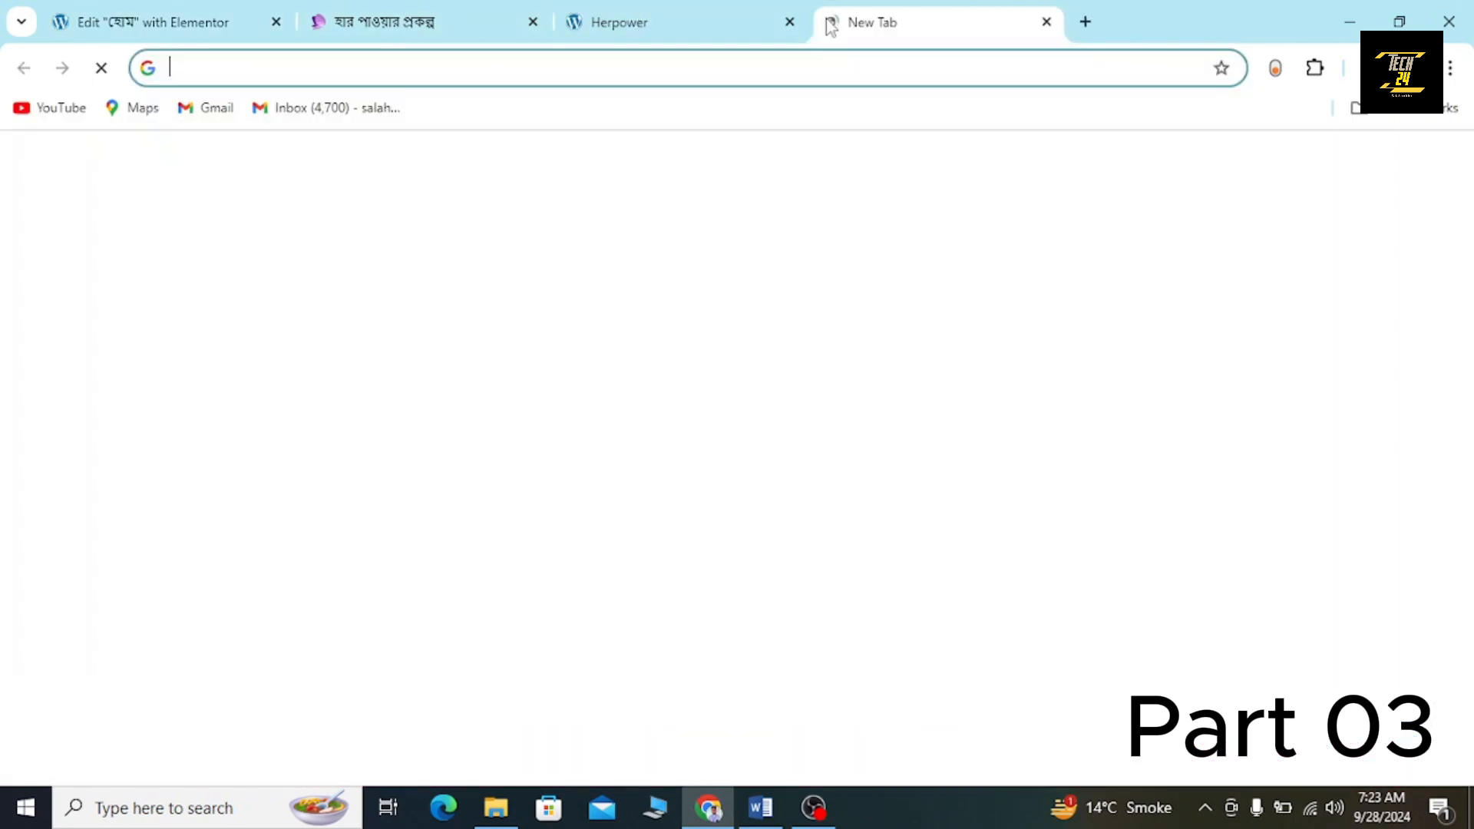
text(svg)
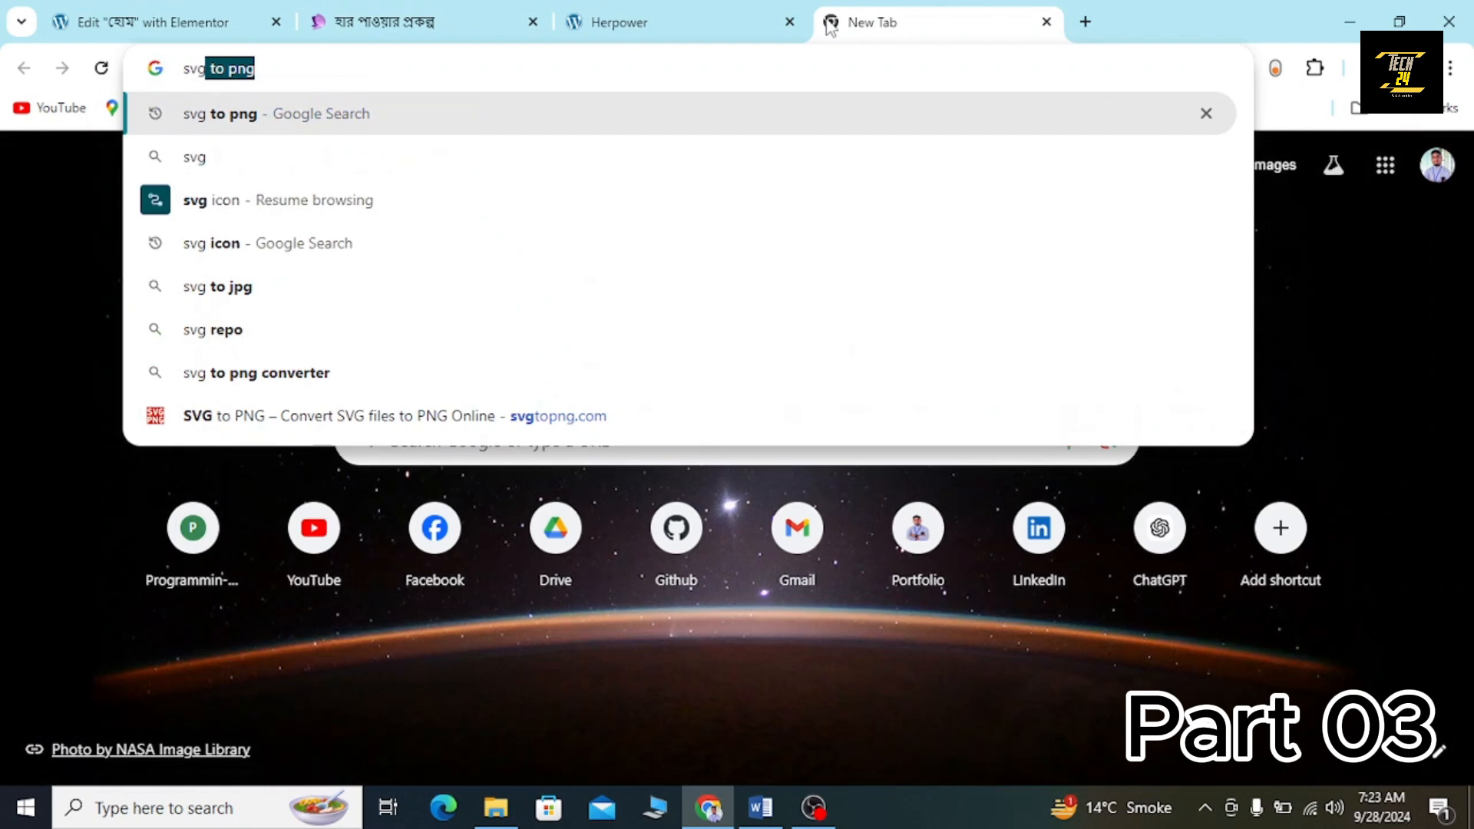
text( to p)
key(Return)
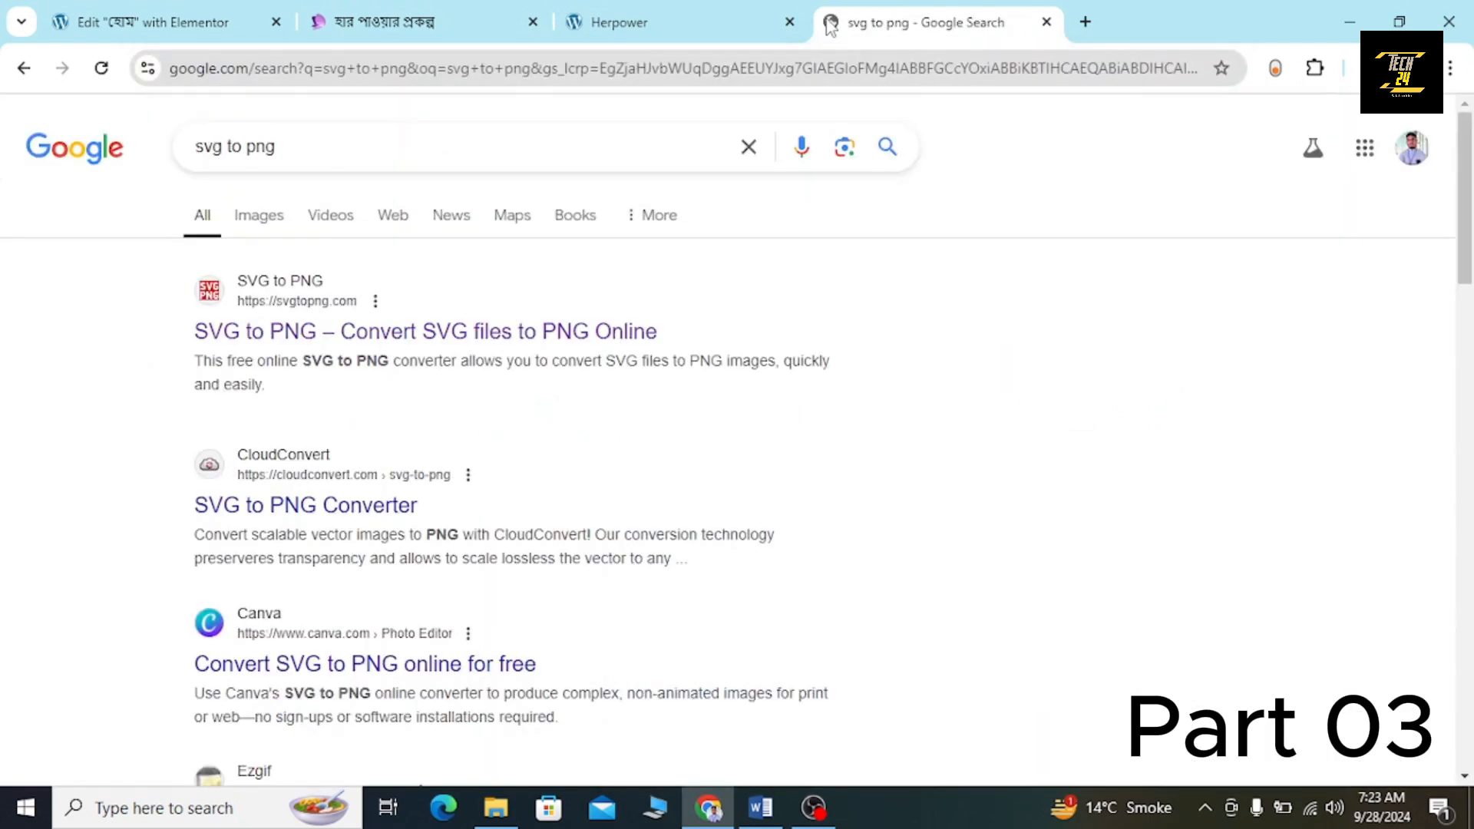
click(301, 336)
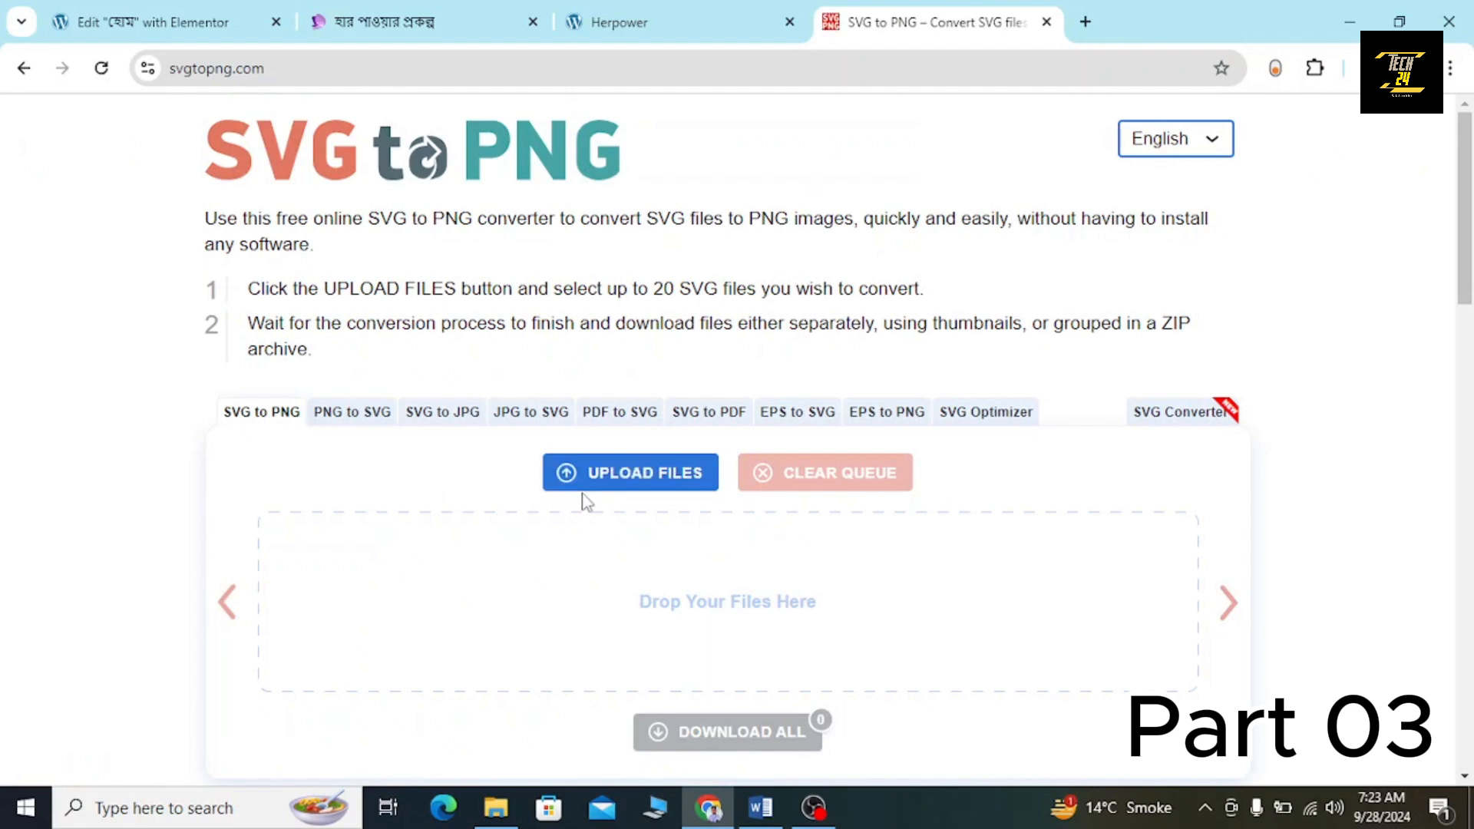
Convert logo-call-center (1).svg to PNG on svgtopng.com and download the result as a ZIP archive.
click(600, 477)
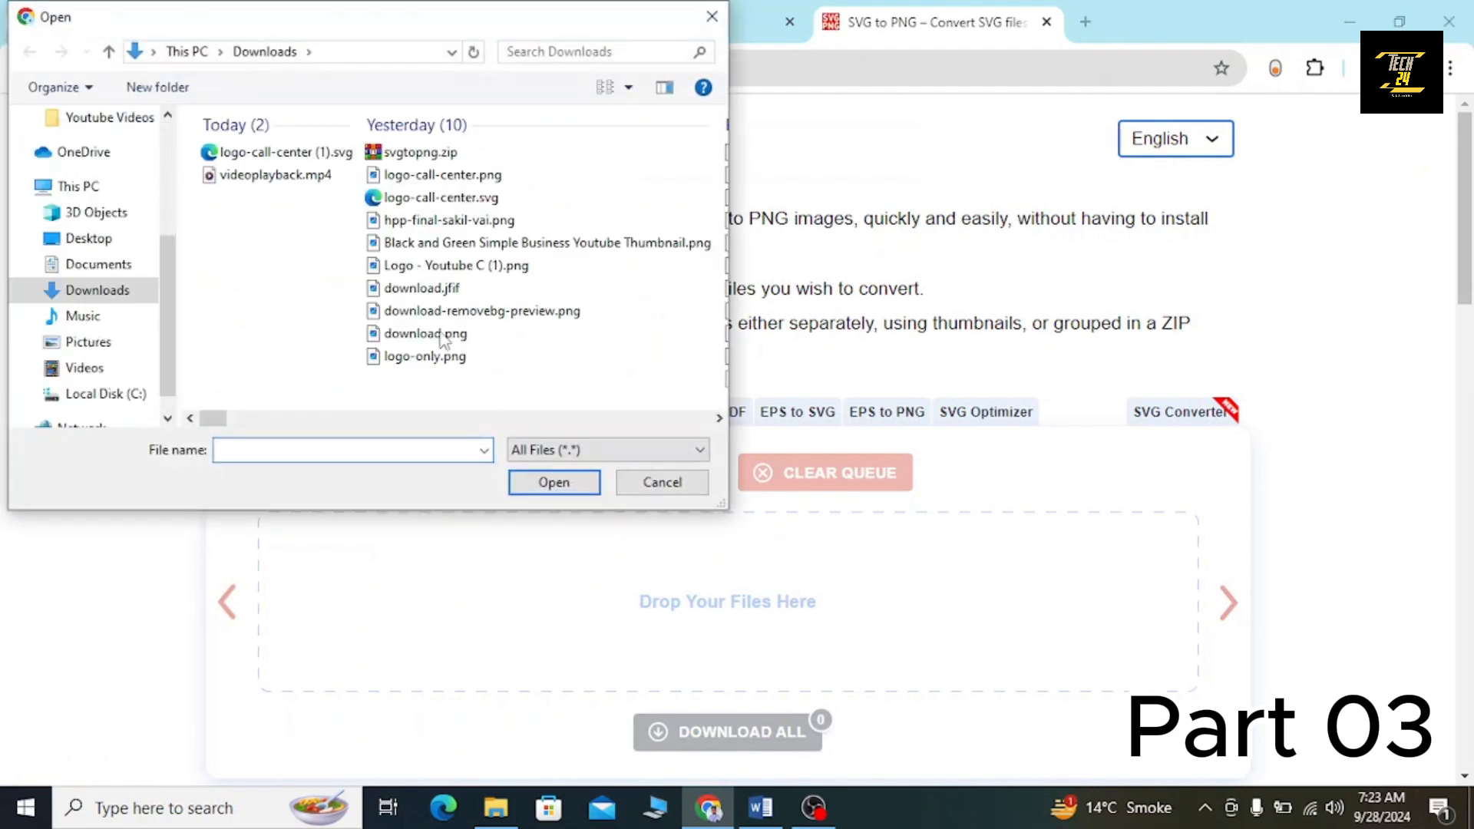
click(338, 152)
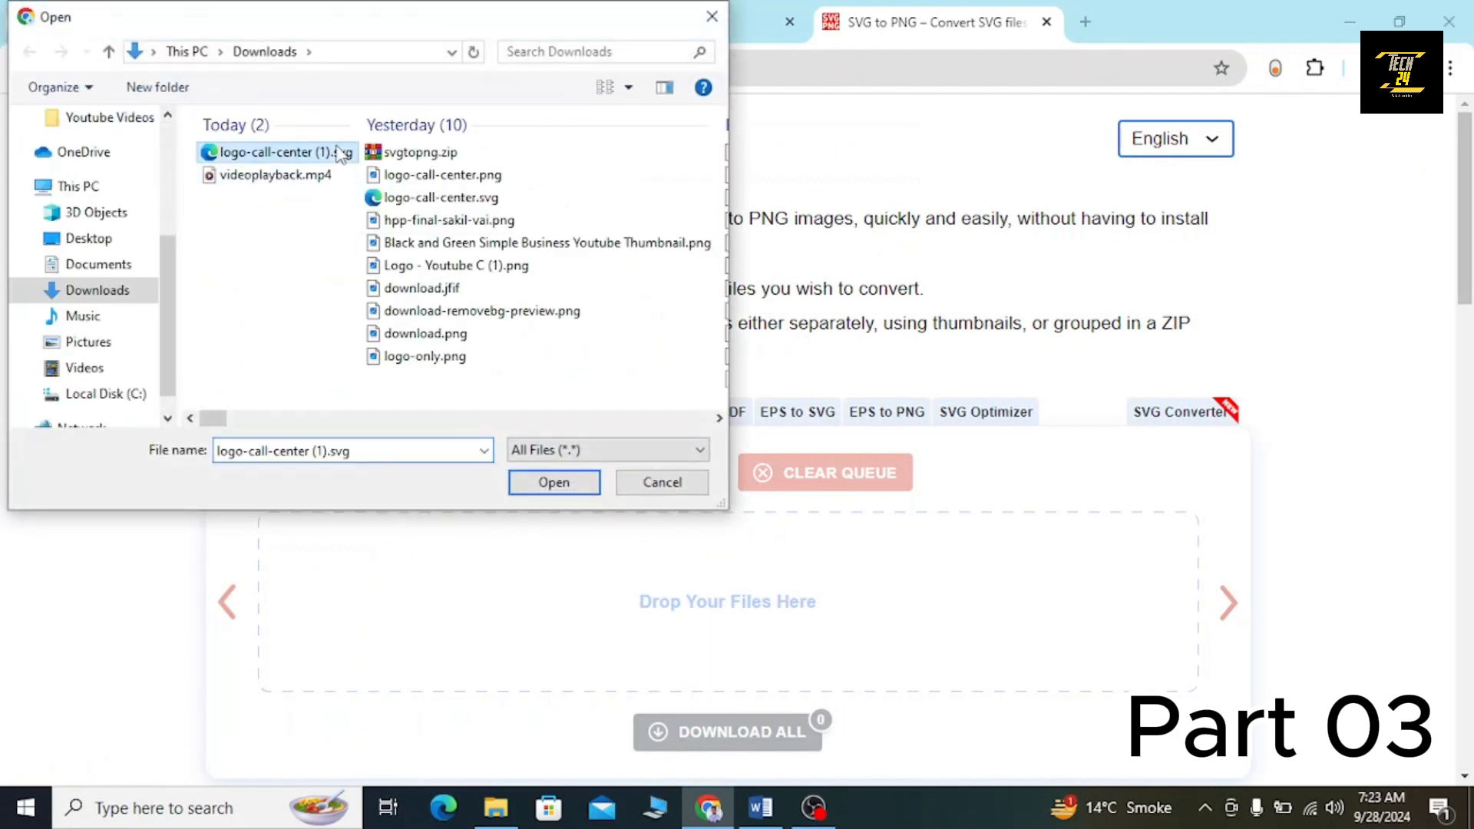
click(553, 482)
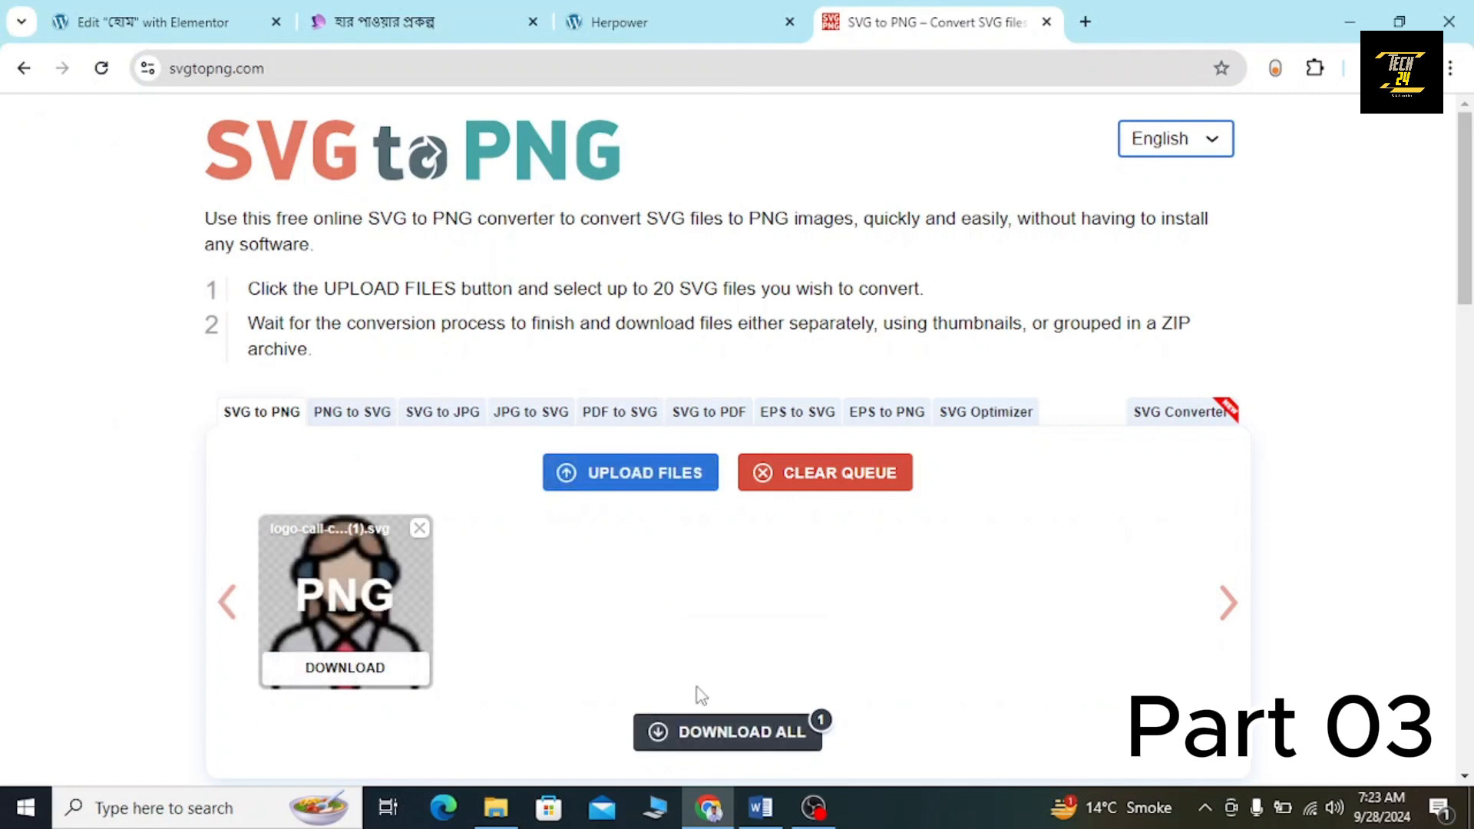
click(720, 728)
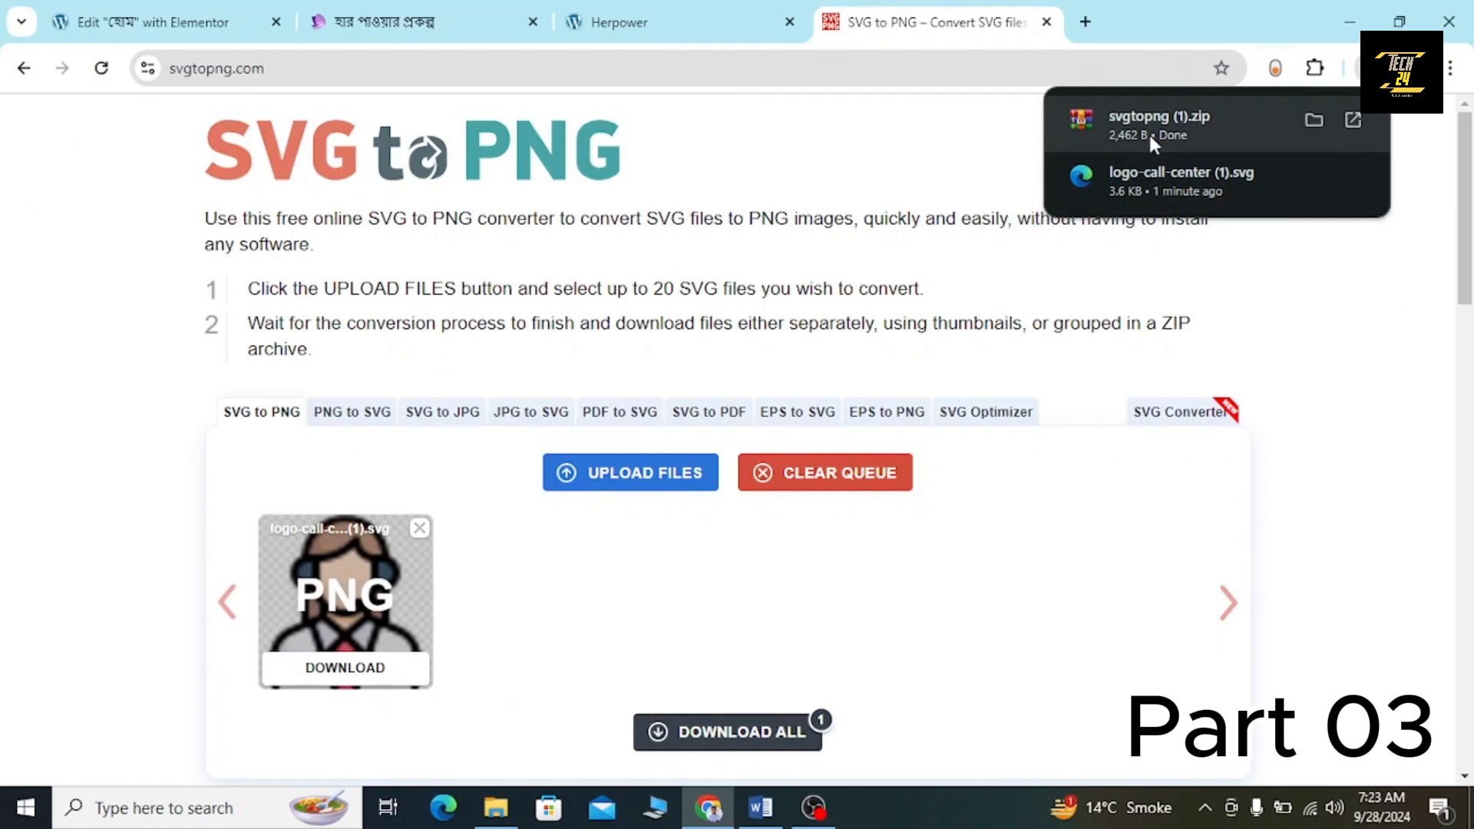
Switch to File Explorer and extract svgtopng (1).zip directly into the Downloads folder.
click(1148, 132)
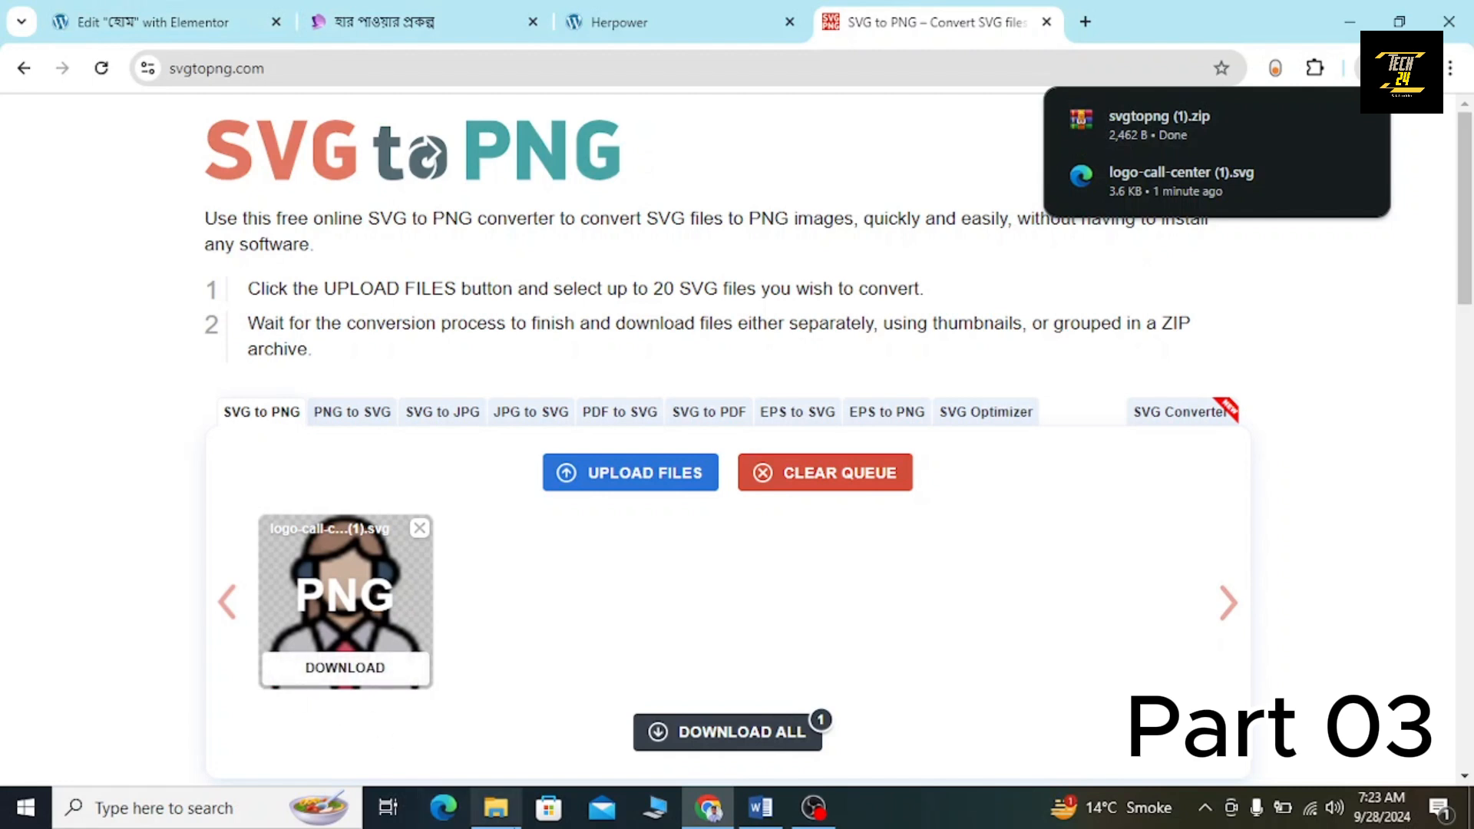
mouse_move(514, 820)
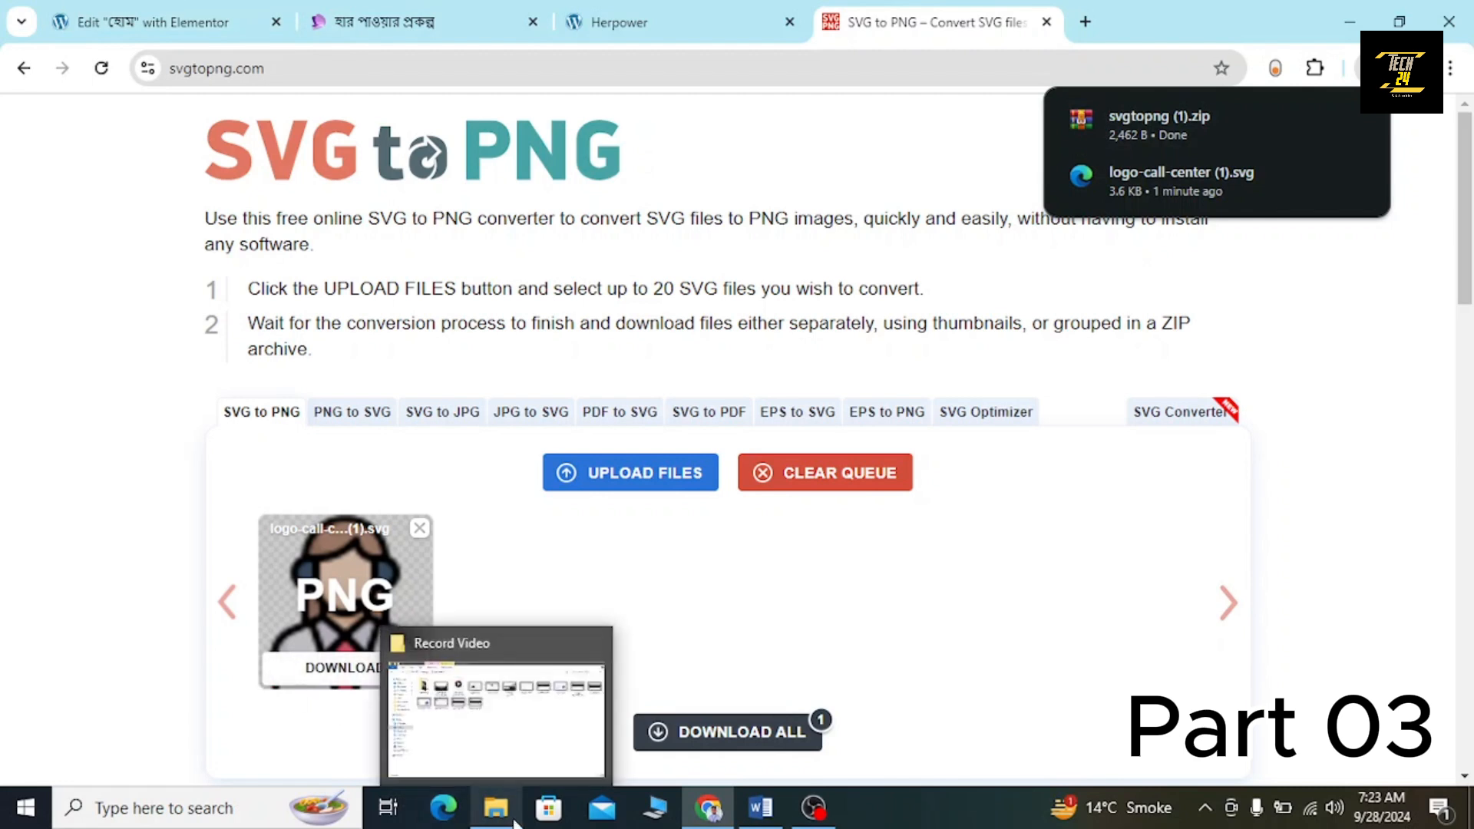
click(466, 714)
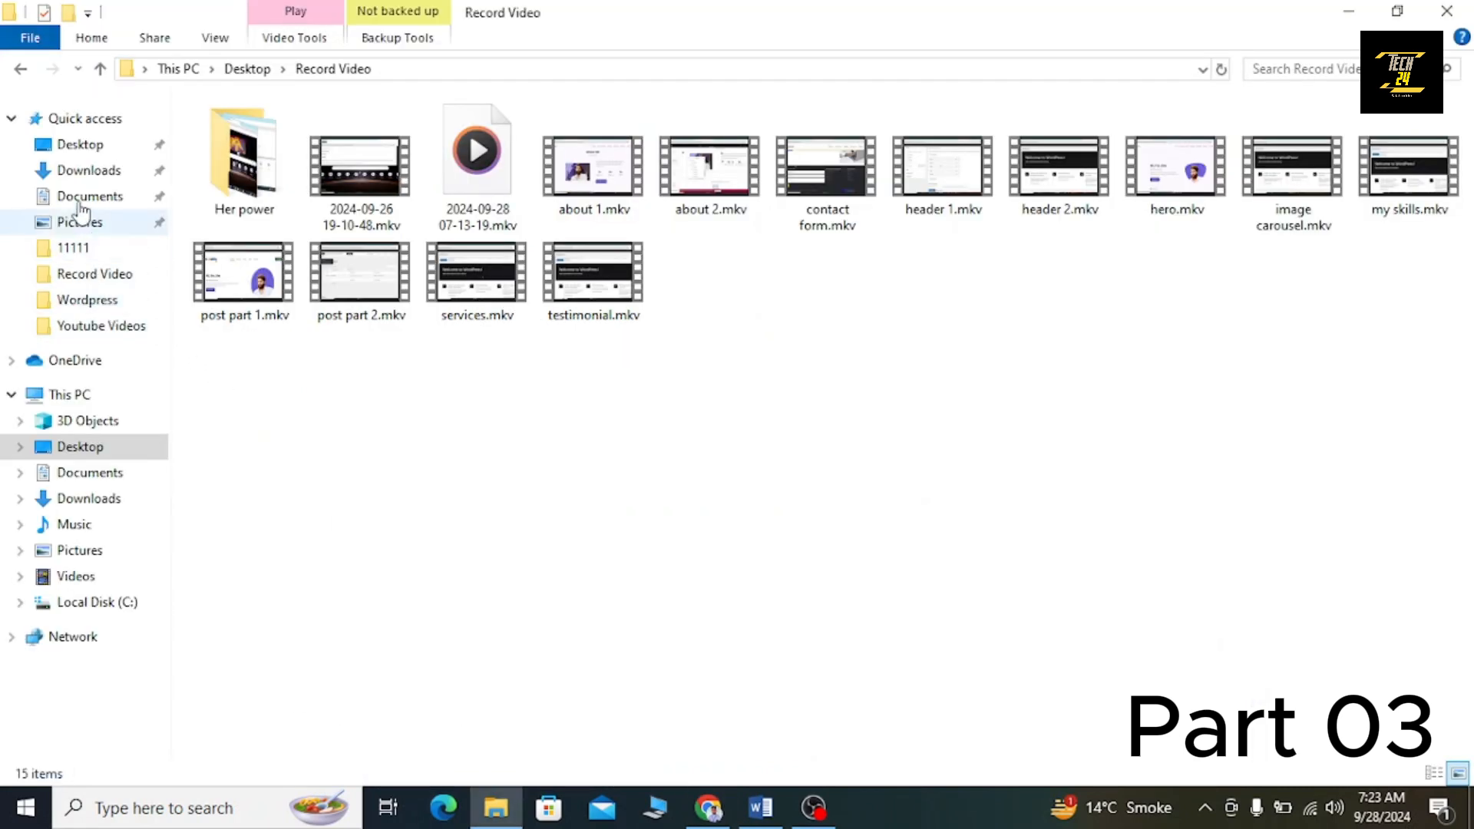
click(90, 154)
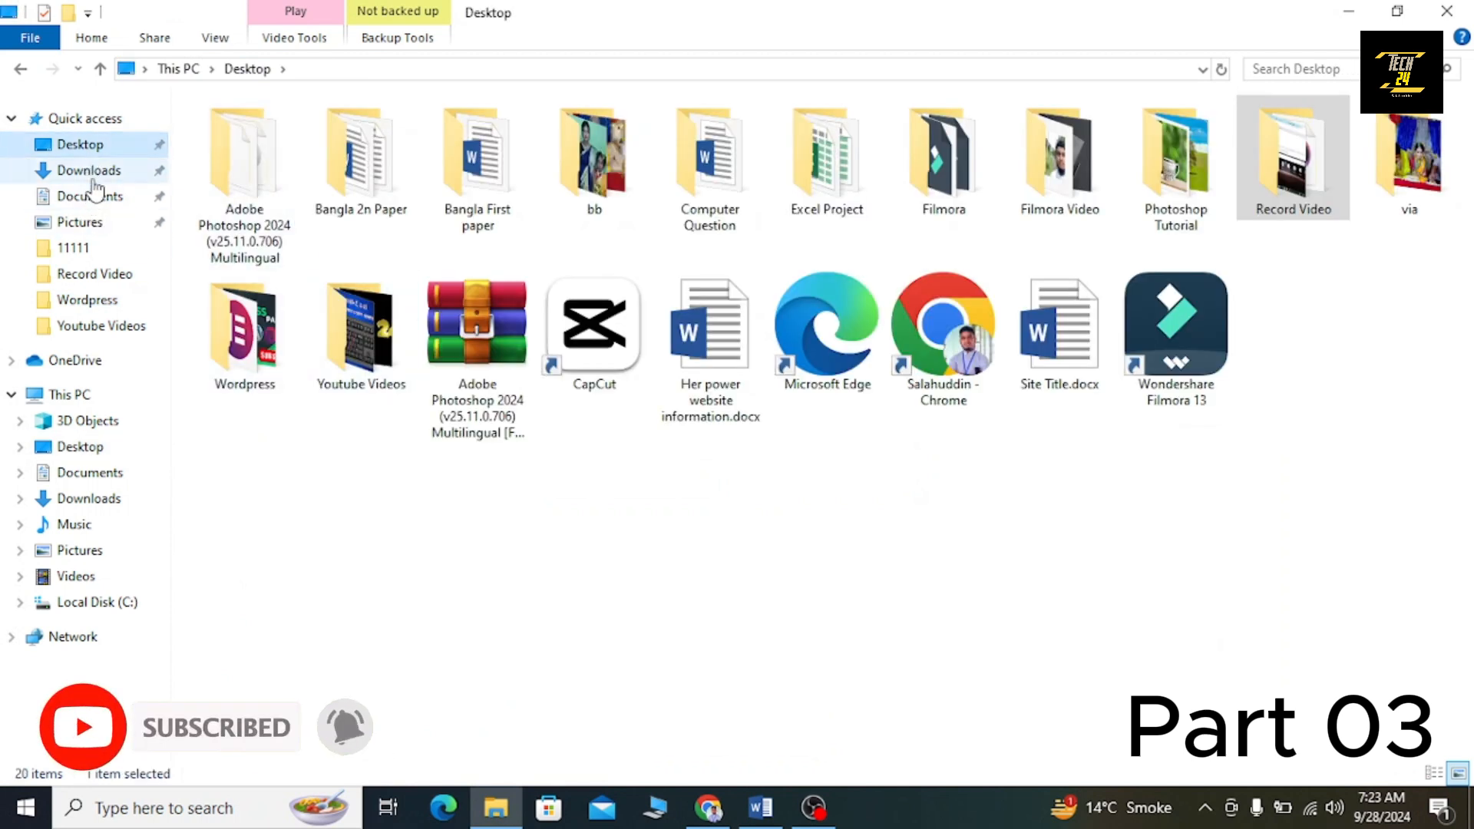
click(92, 175)
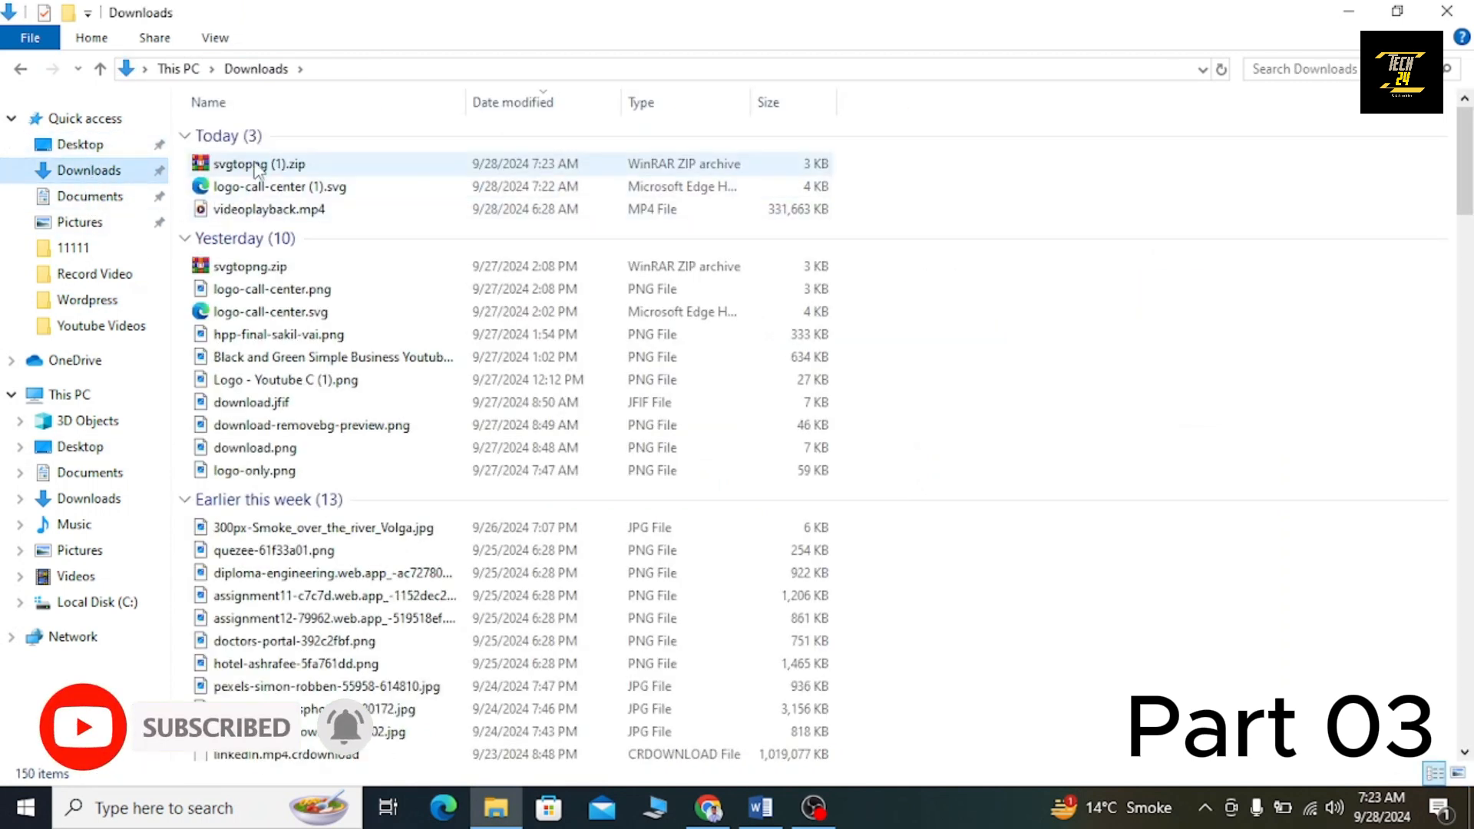
click(257, 168)
right_click(255, 163)
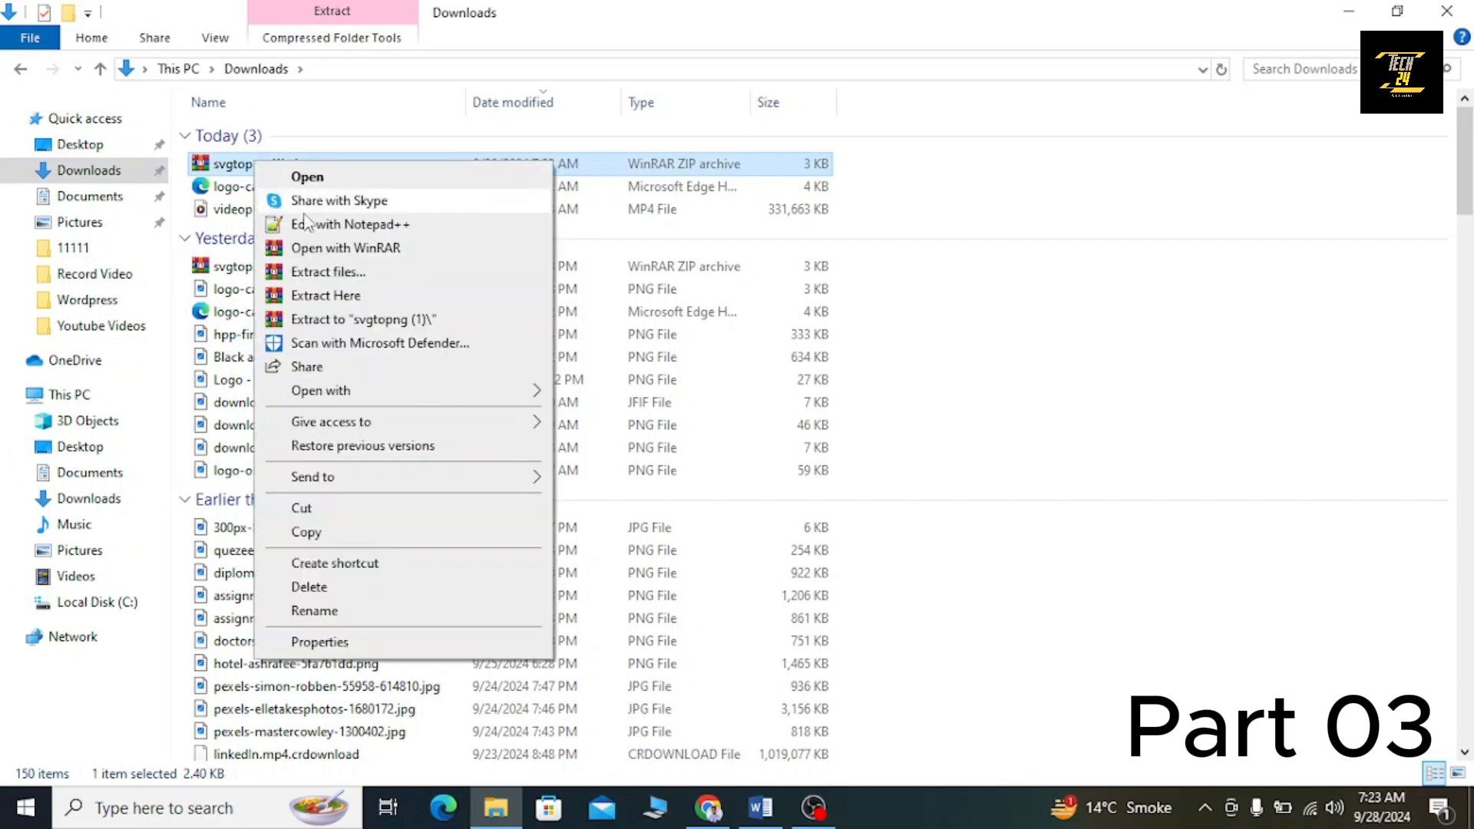
click(308, 297)
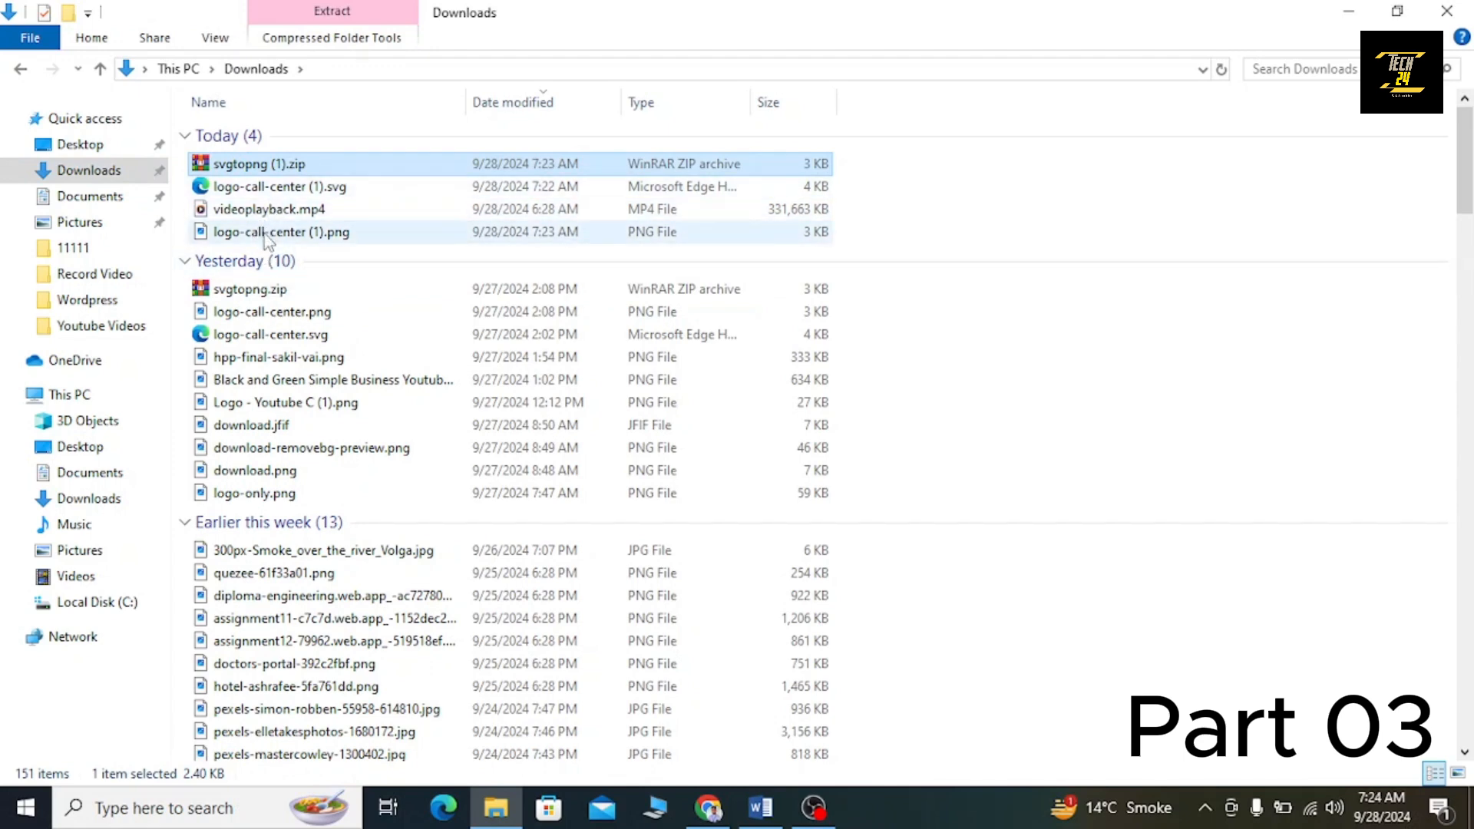
View the extracted logo-call-center (1).png, then close the image viewer and File Explorer.
double_click(266, 233)
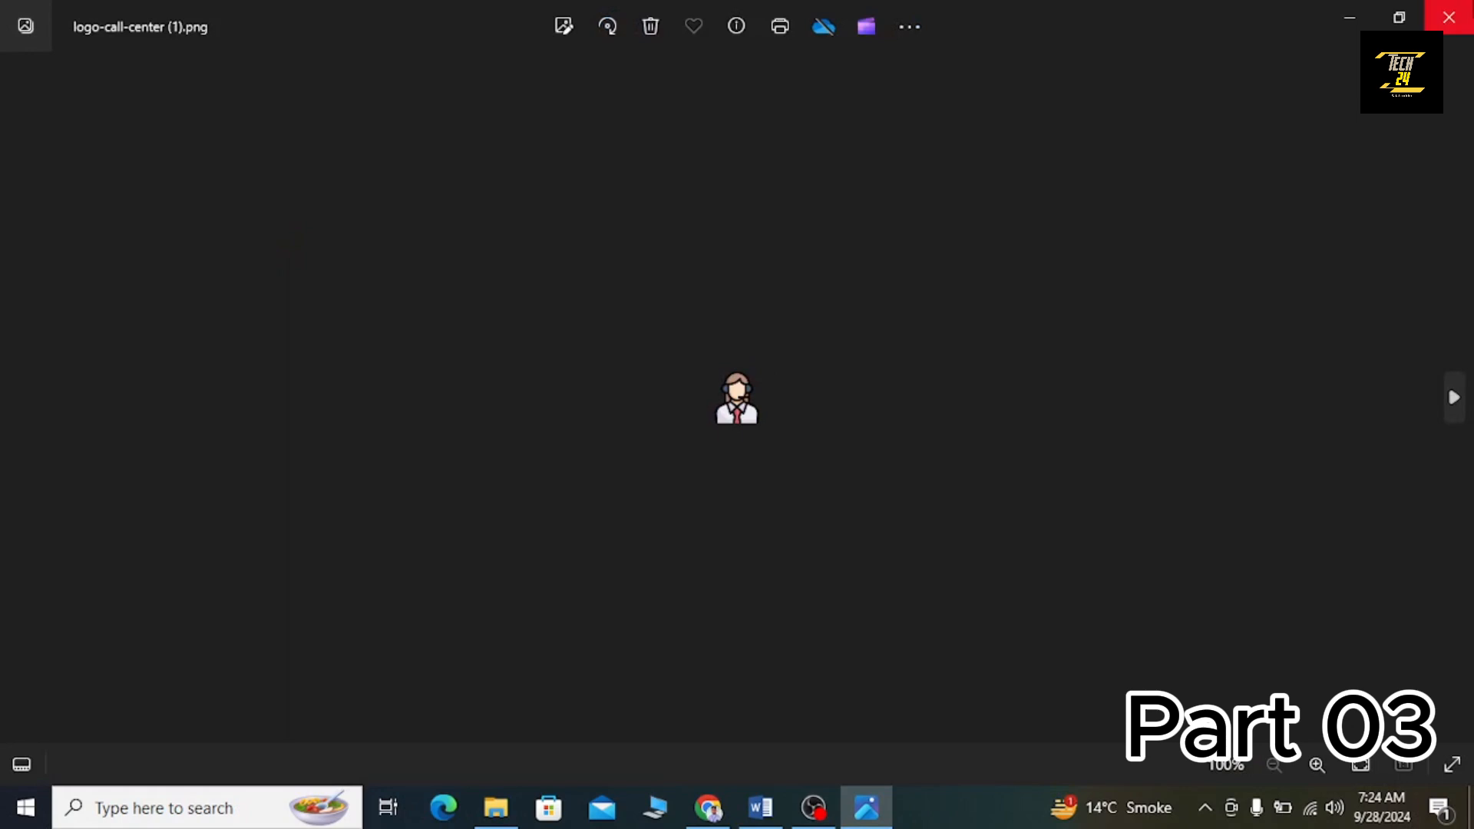
click(1448, 17)
click(1449, 14)
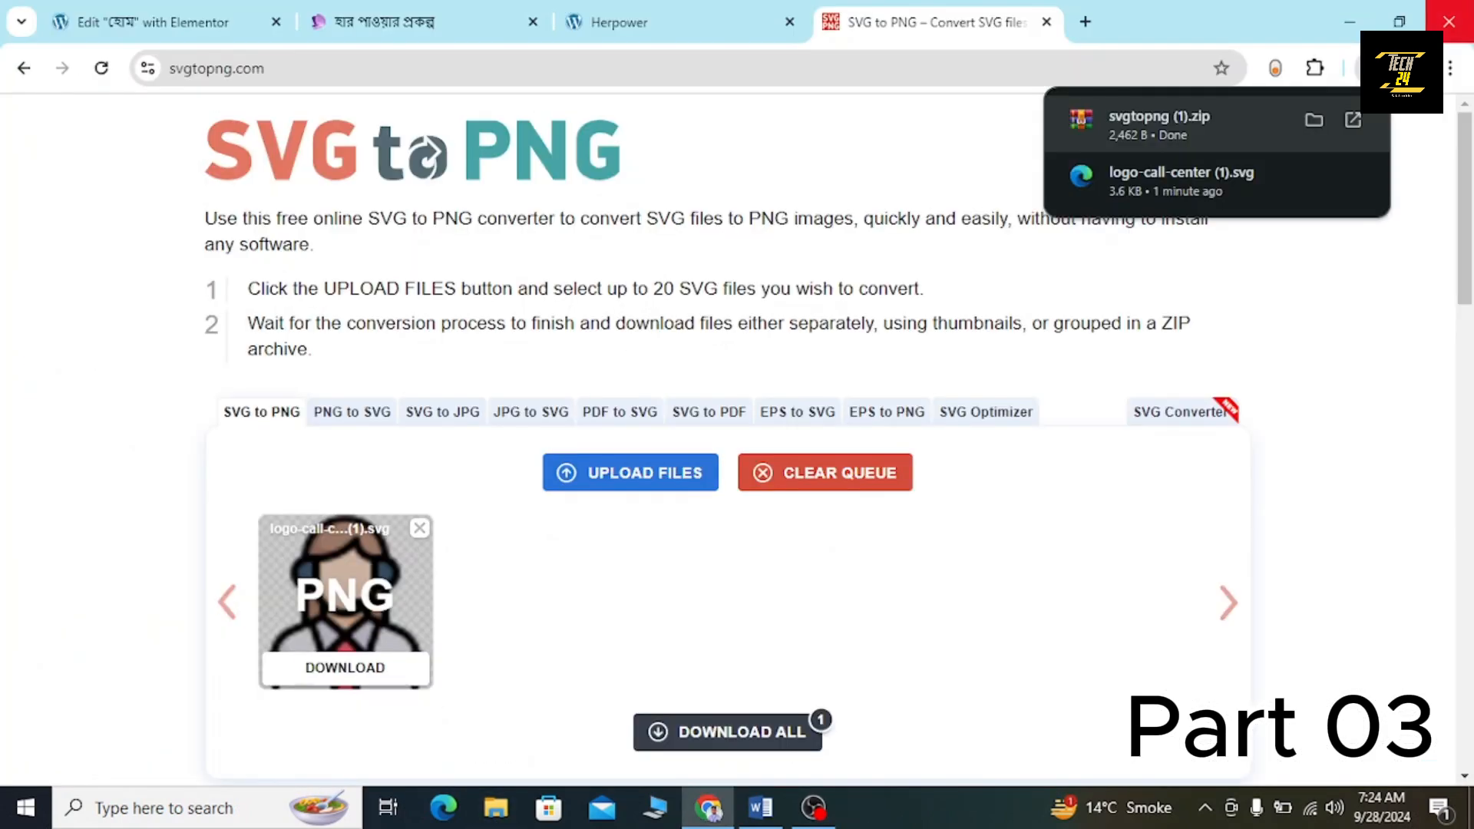
Examine the qualification and age boxes below the icon on the first herpower.gov.bd course card.
click(214, 16)
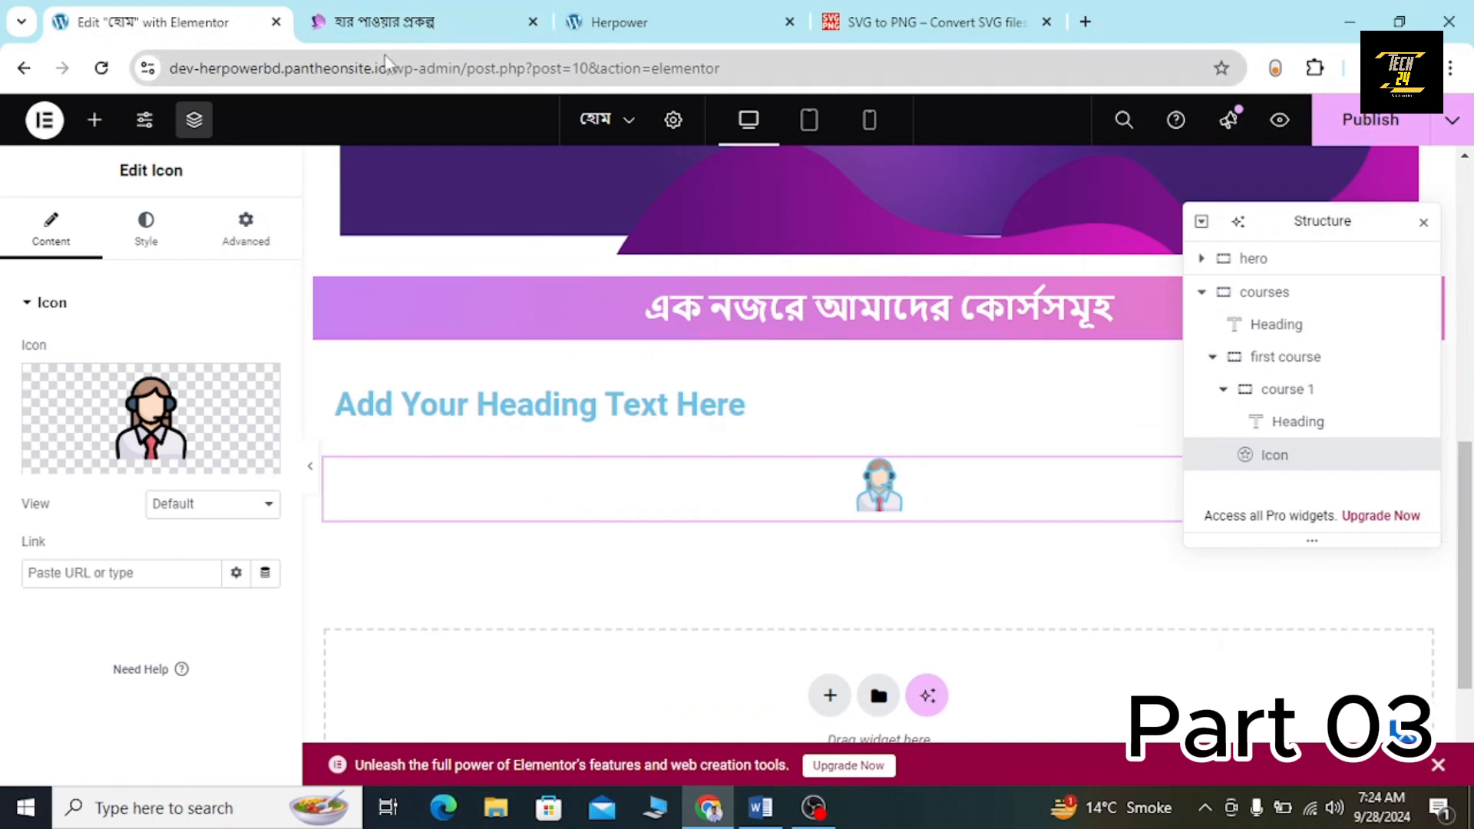
click(430, 21)
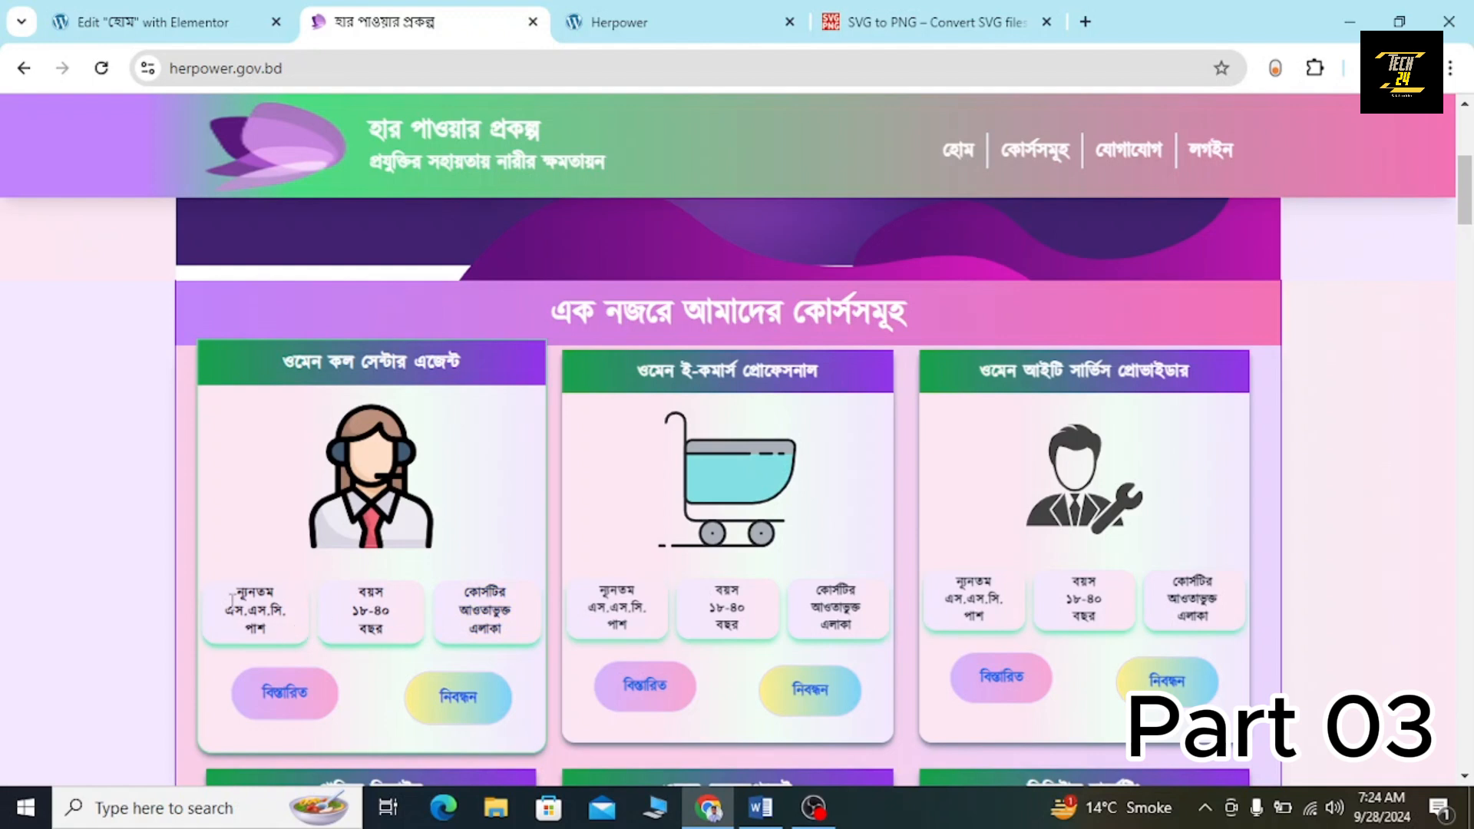
drag(281, 608, 343, 617)
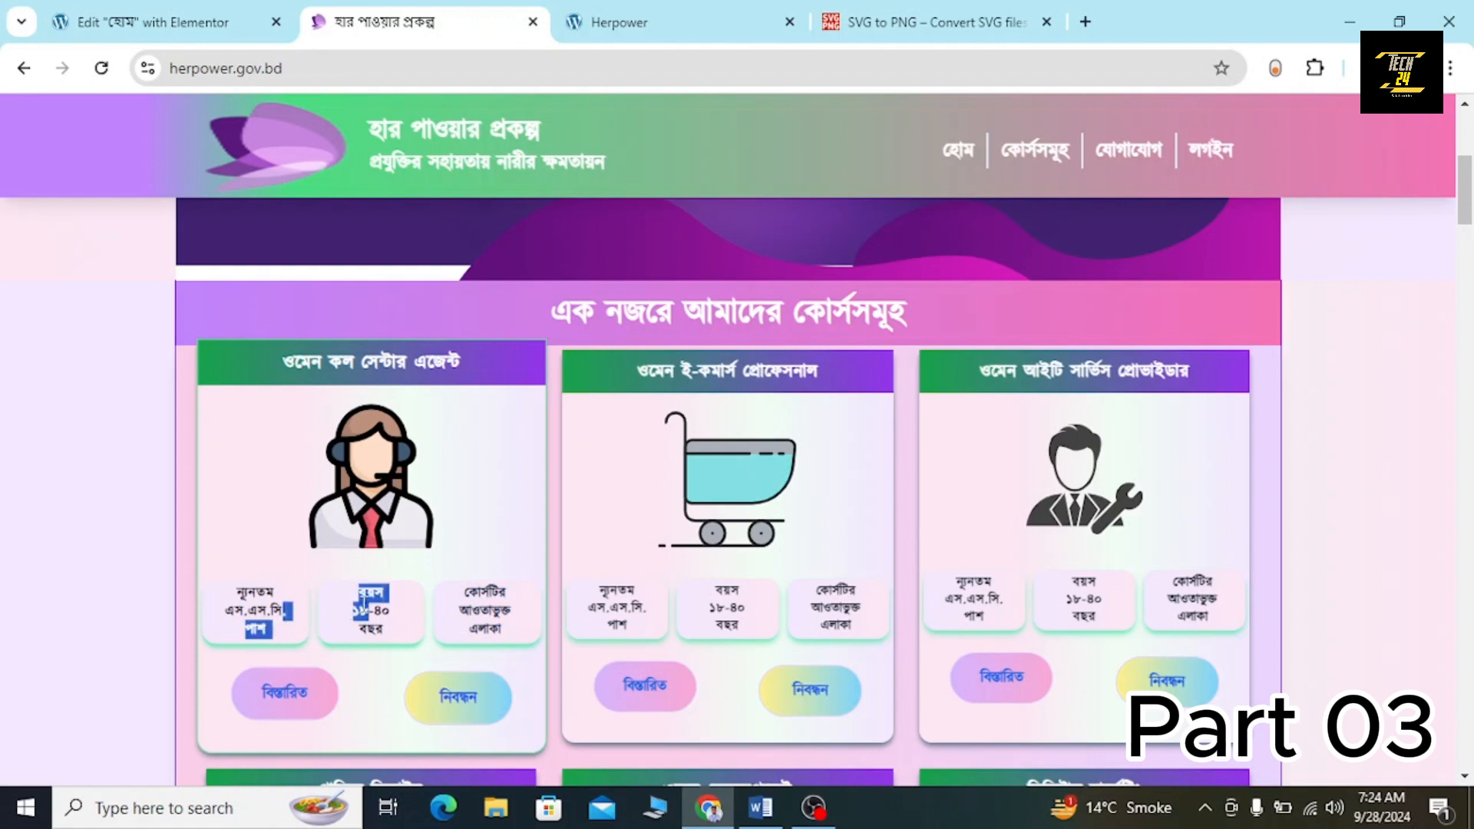
Clear the text selection on the herpower.gov.bd course card and return to the Elementor editor.
click(83, 618)
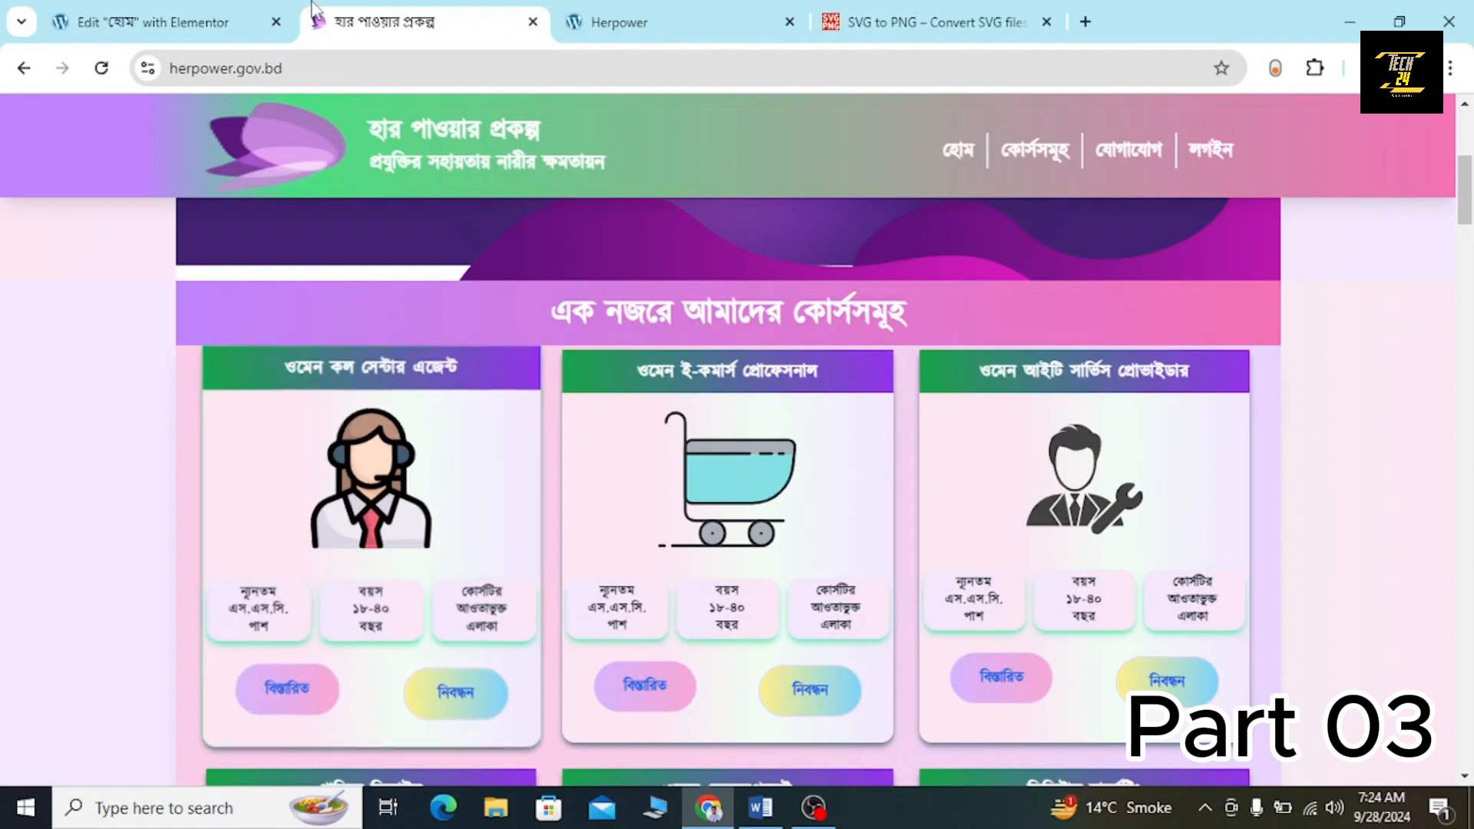
click(135, 10)
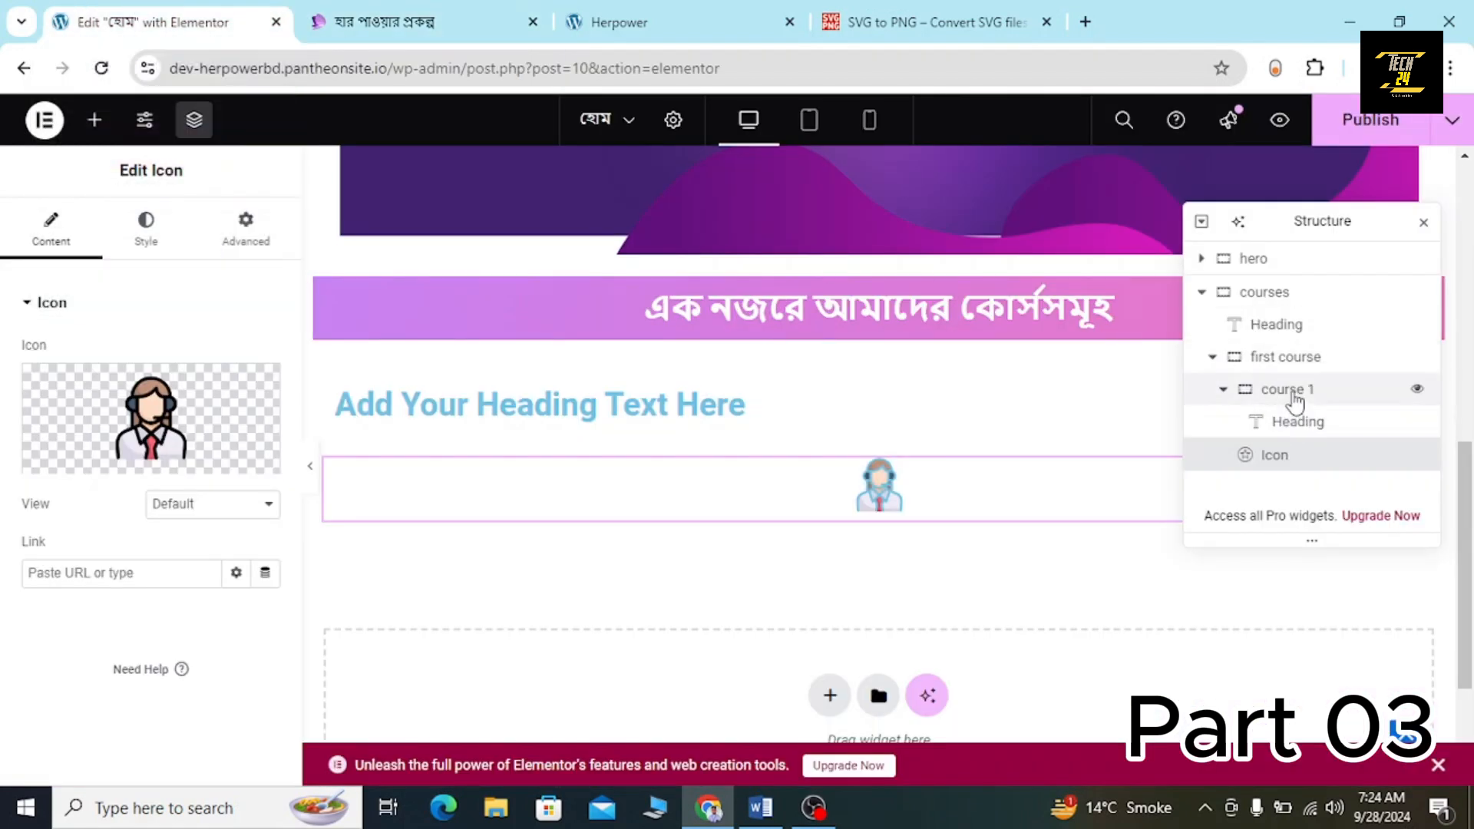
click(94, 117)
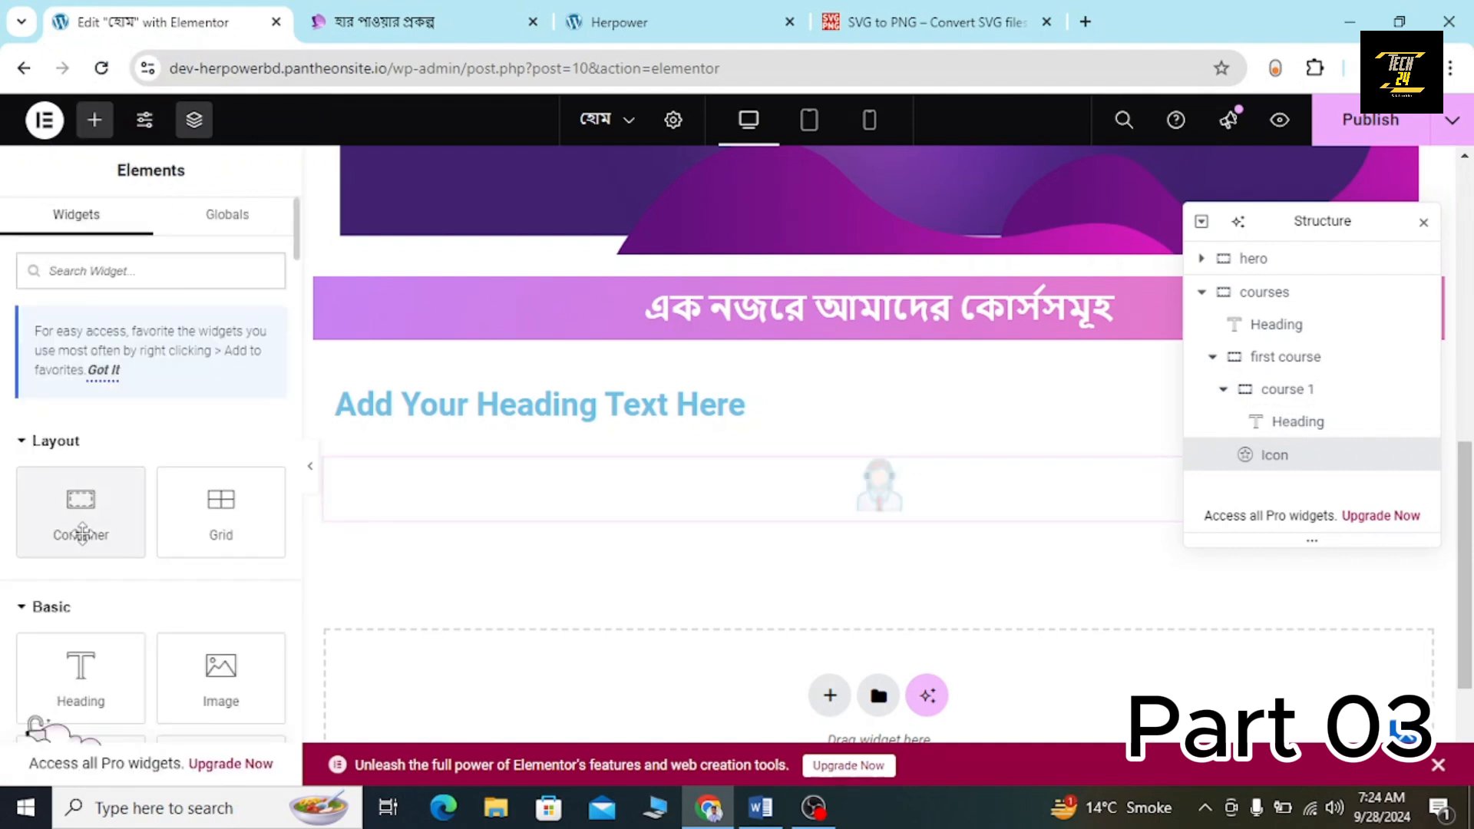
drag(80, 532, 882, 538)
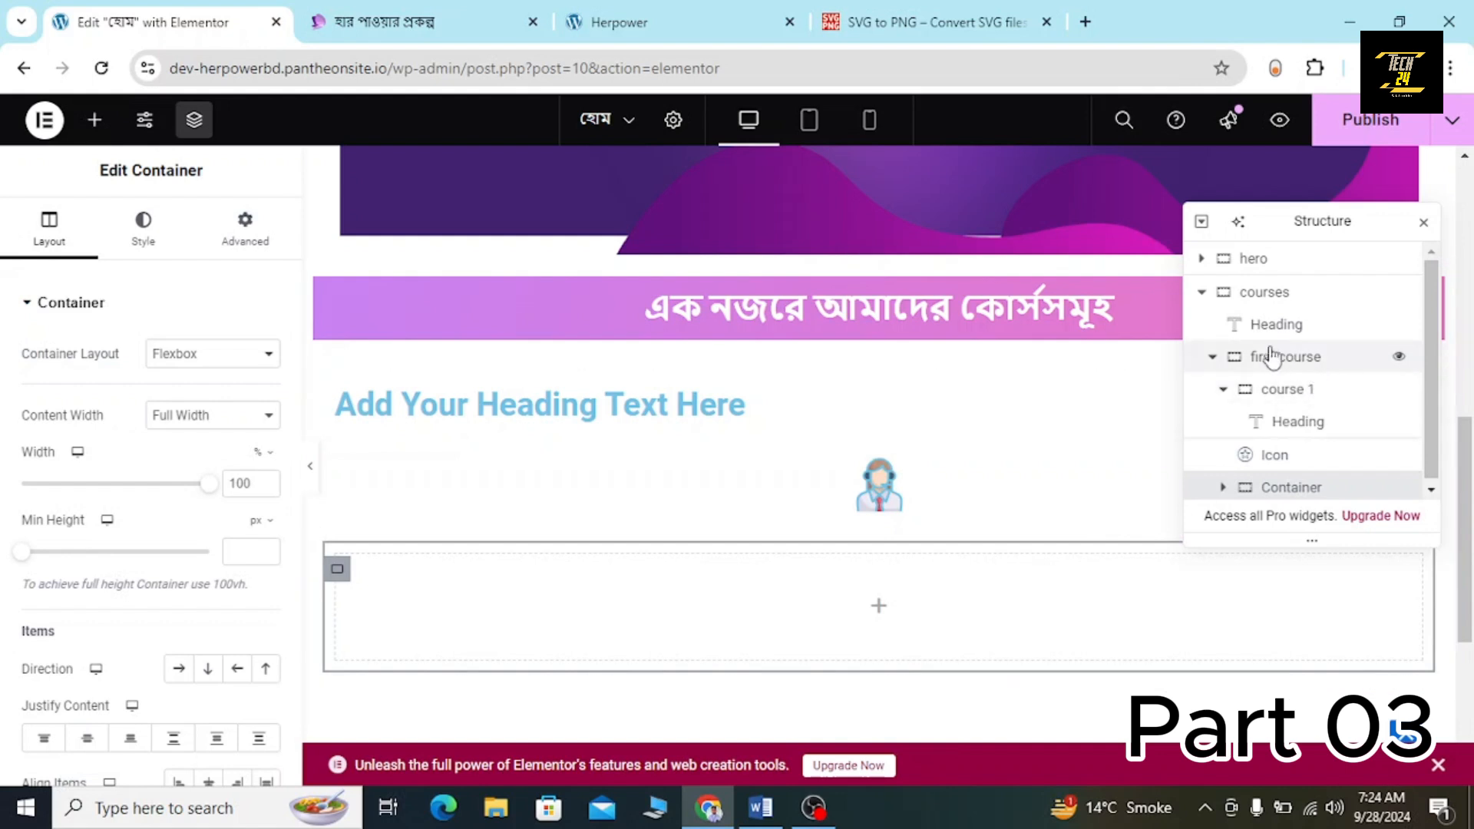
click(1222, 390)
click(1222, 390)
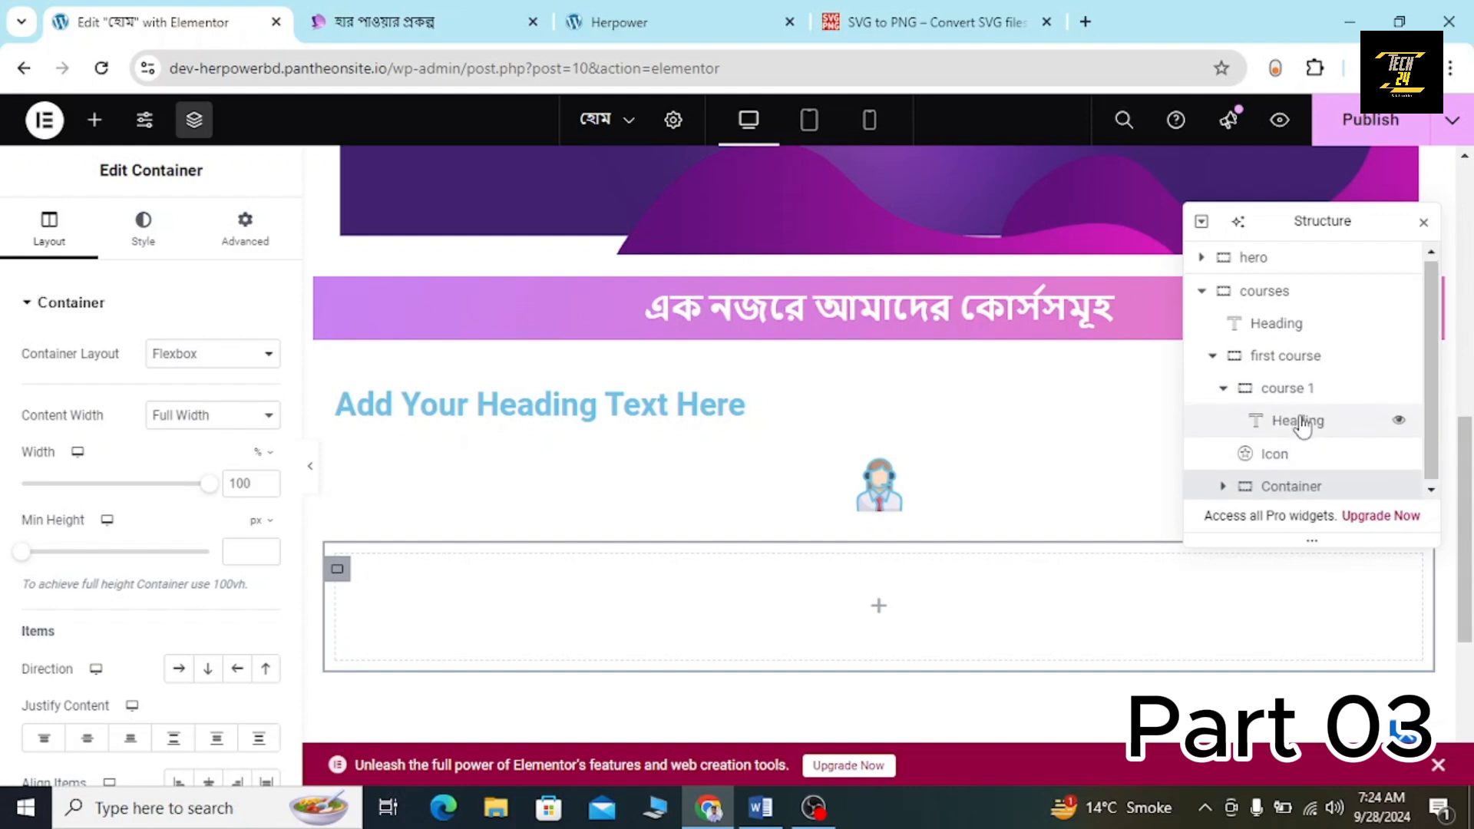
right_click(1282, 492)
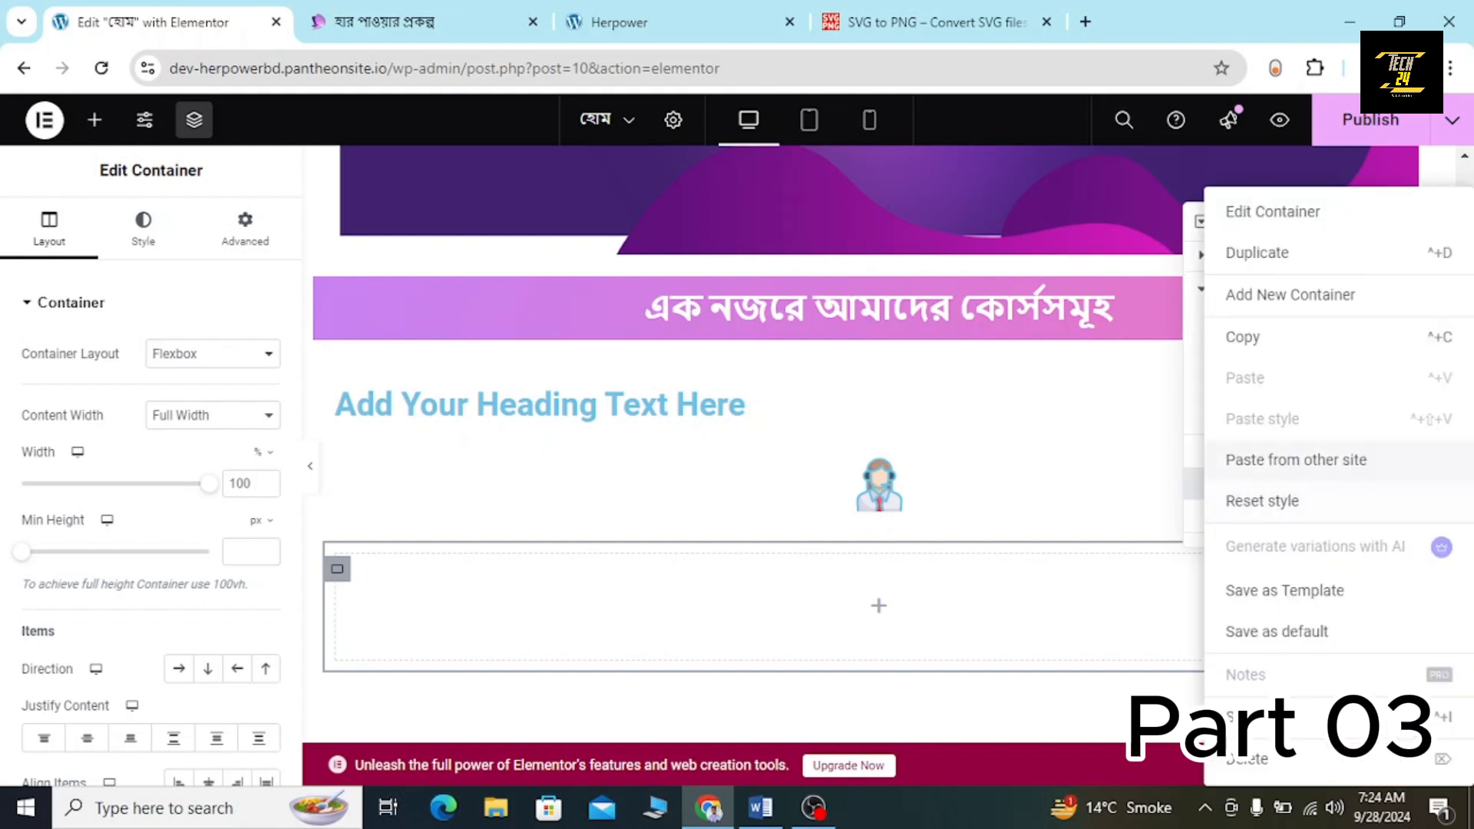
click(1251, 764)
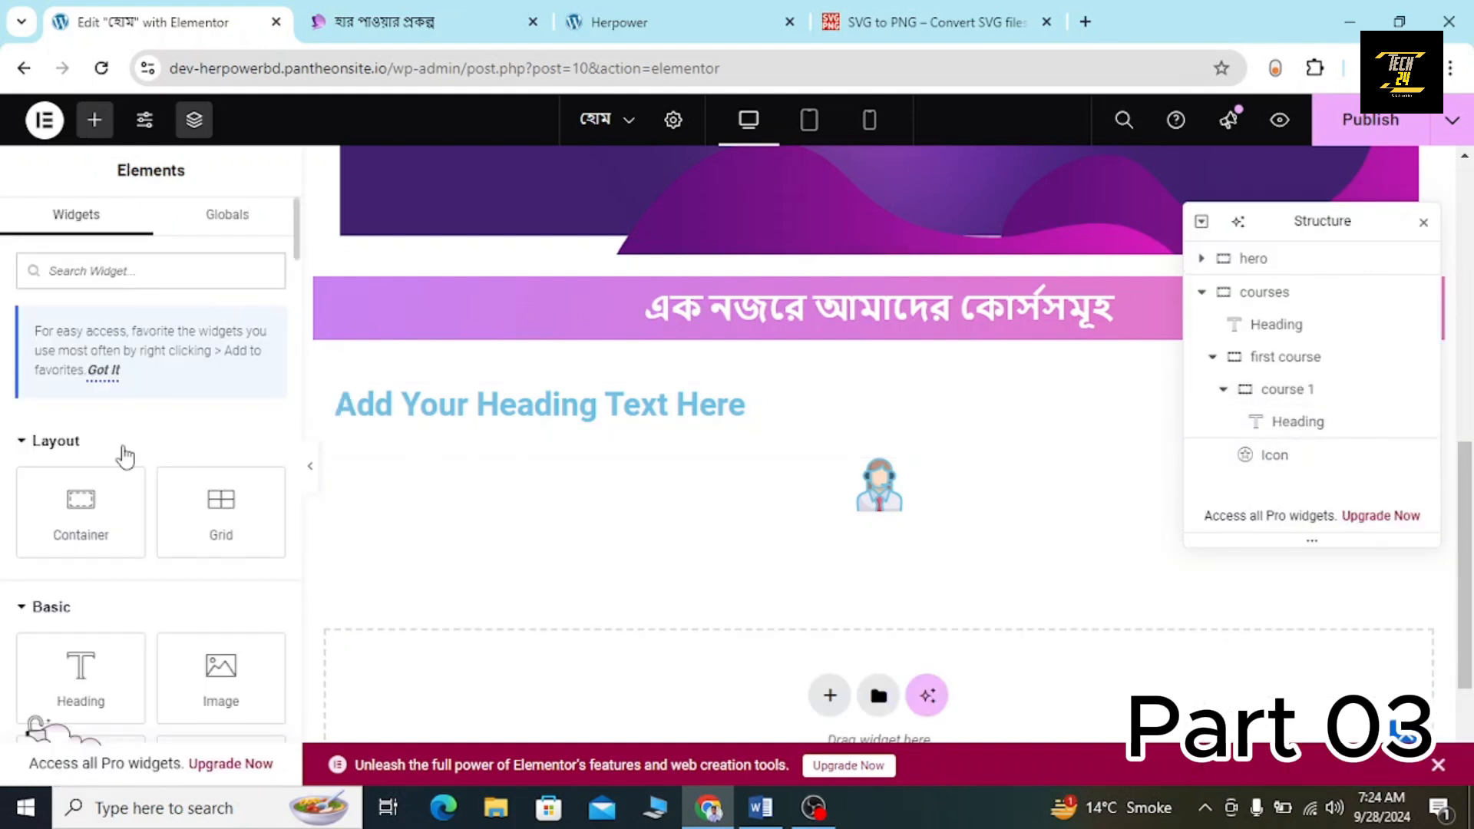
Add a container directly below the call-centre icon inside the first course container.
drag(77, 523, 884, 520)
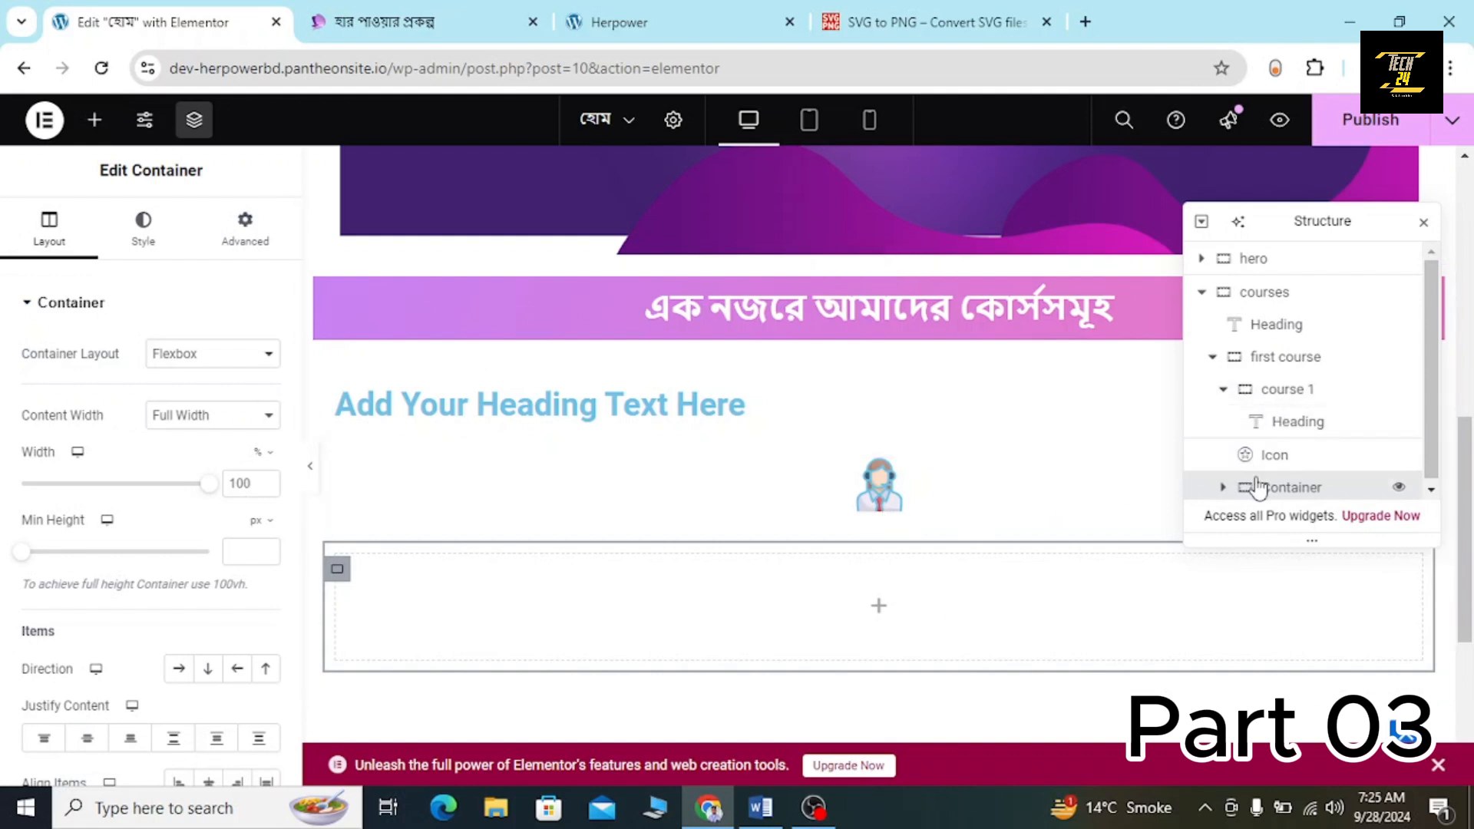
click(1223, 390)
click(1224, 389)
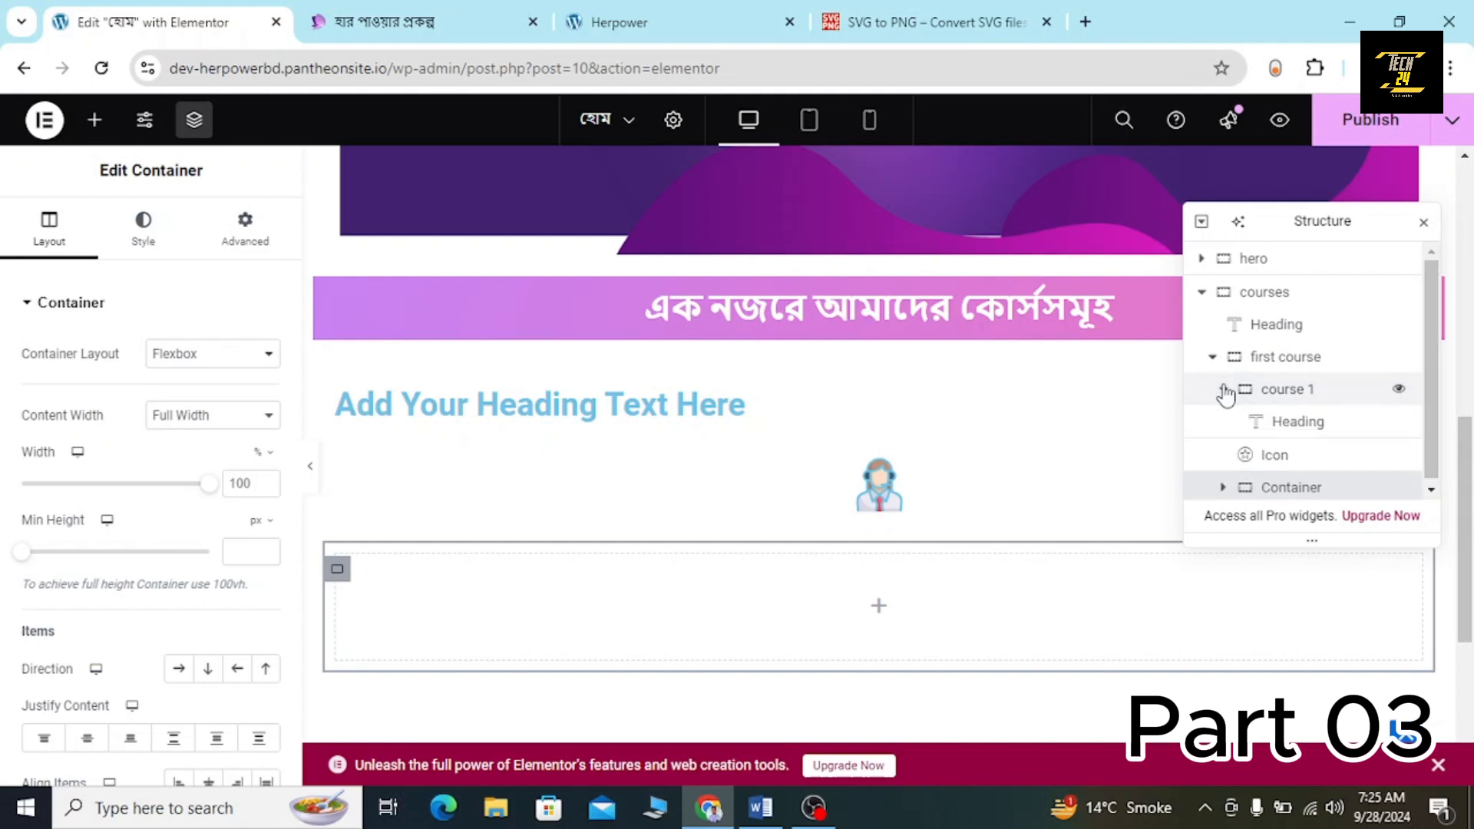
click(1223, 390)
click(1224, 390)
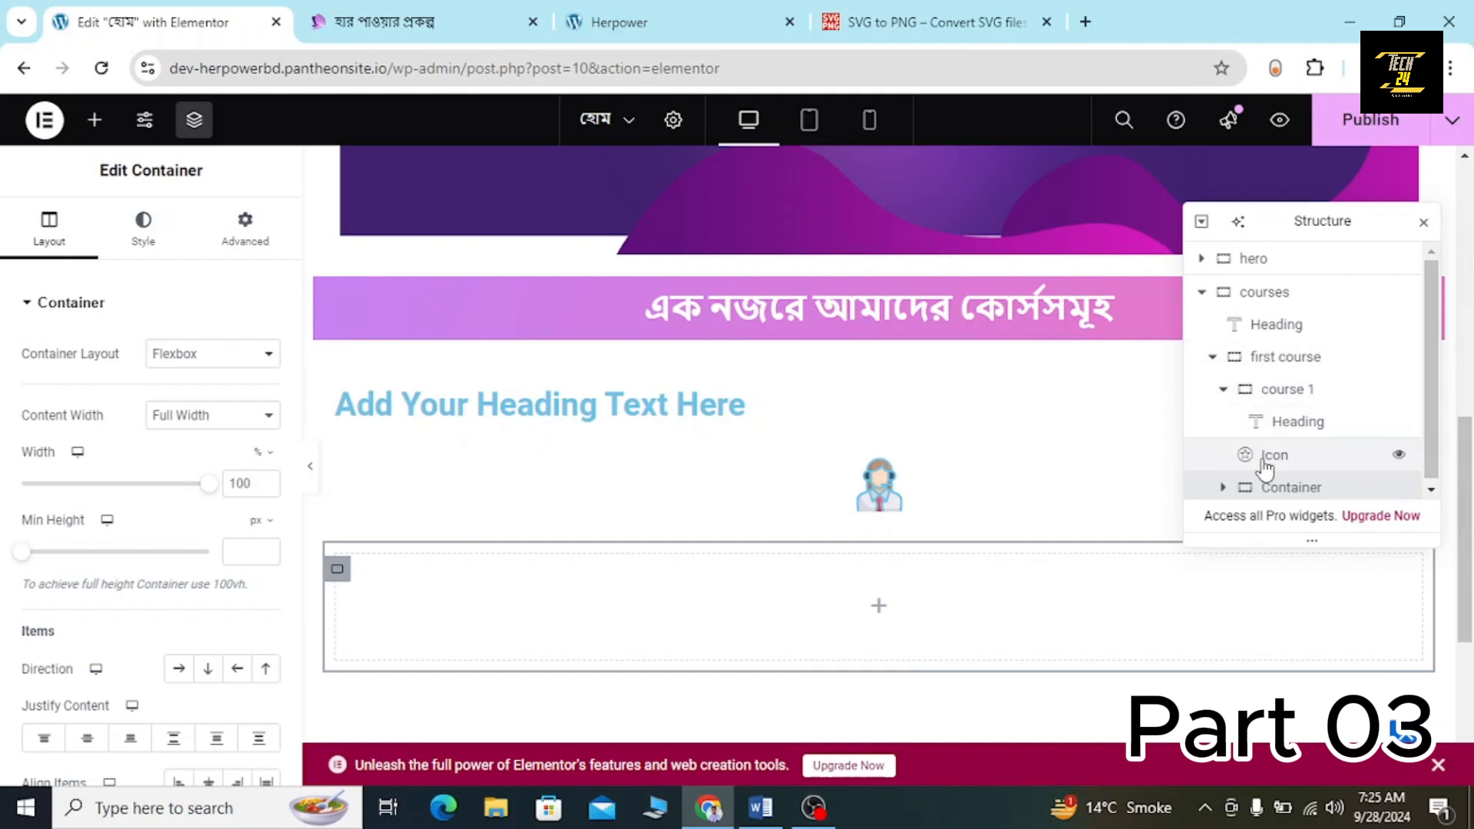
Move the call-centre icon into the course 1 container, directly below its heading.
drag(1264, 465, 1314, 432)
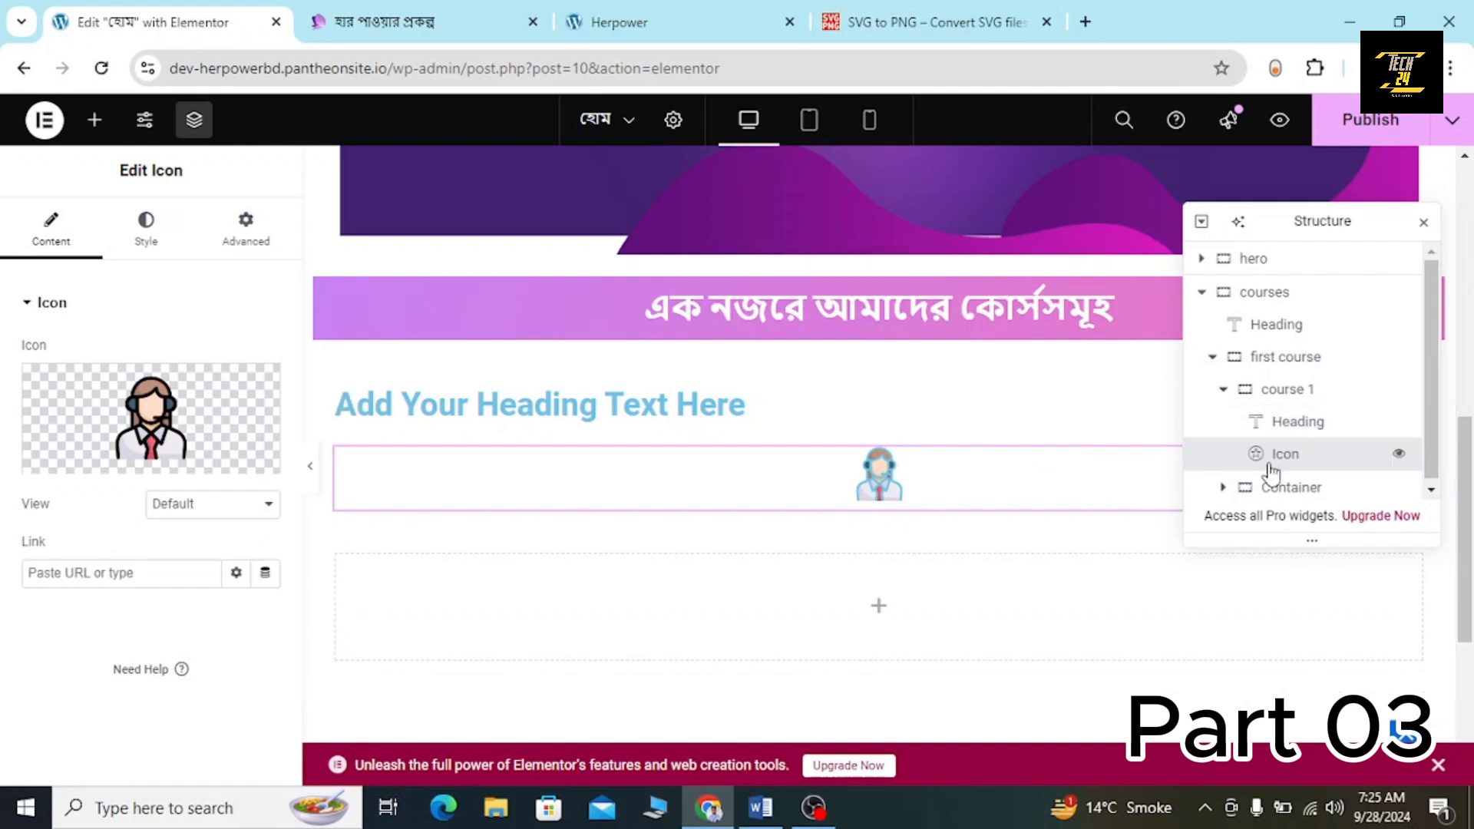
click(1222, 389)
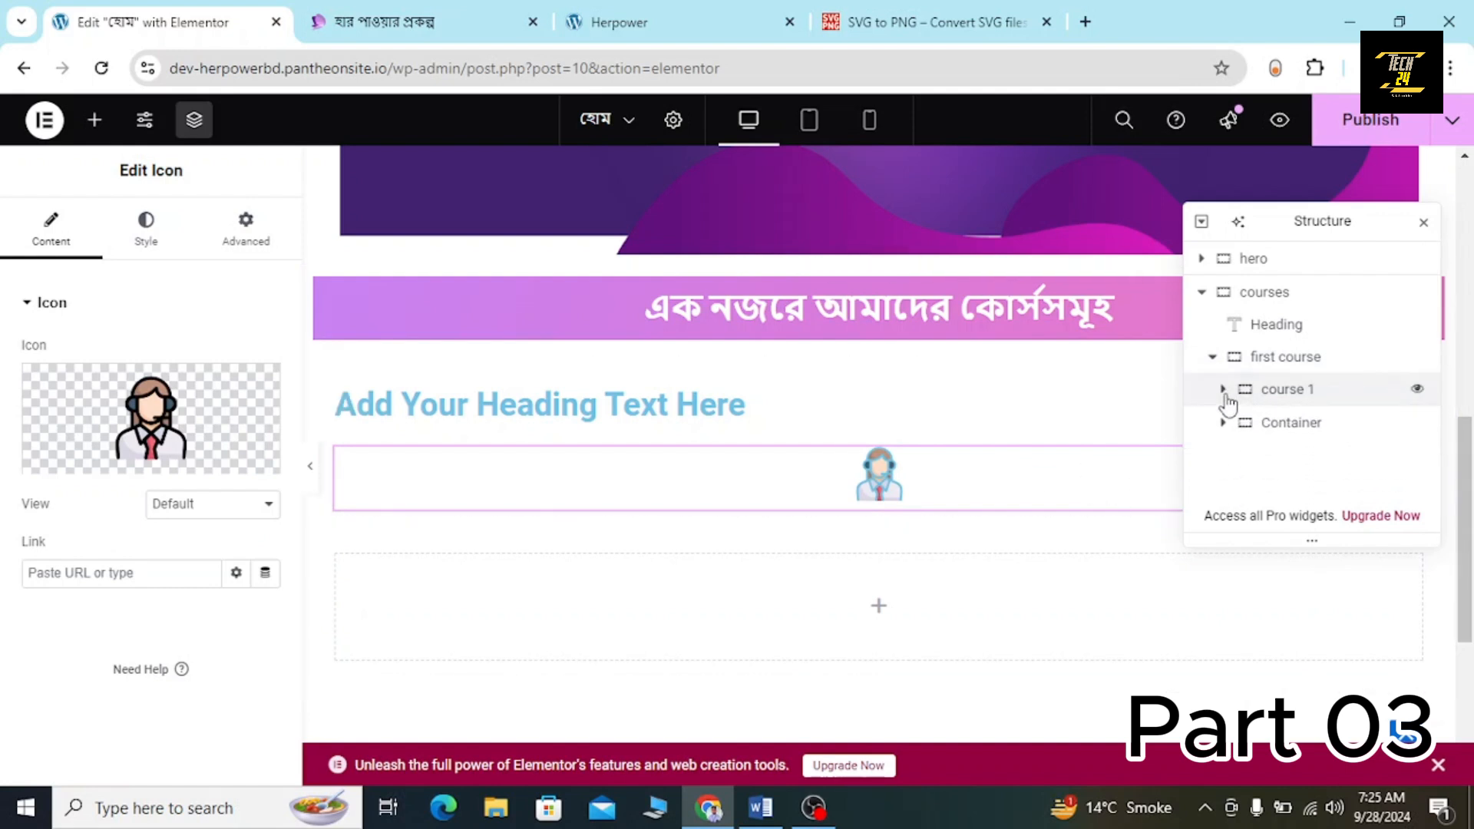
click(1223, 389)
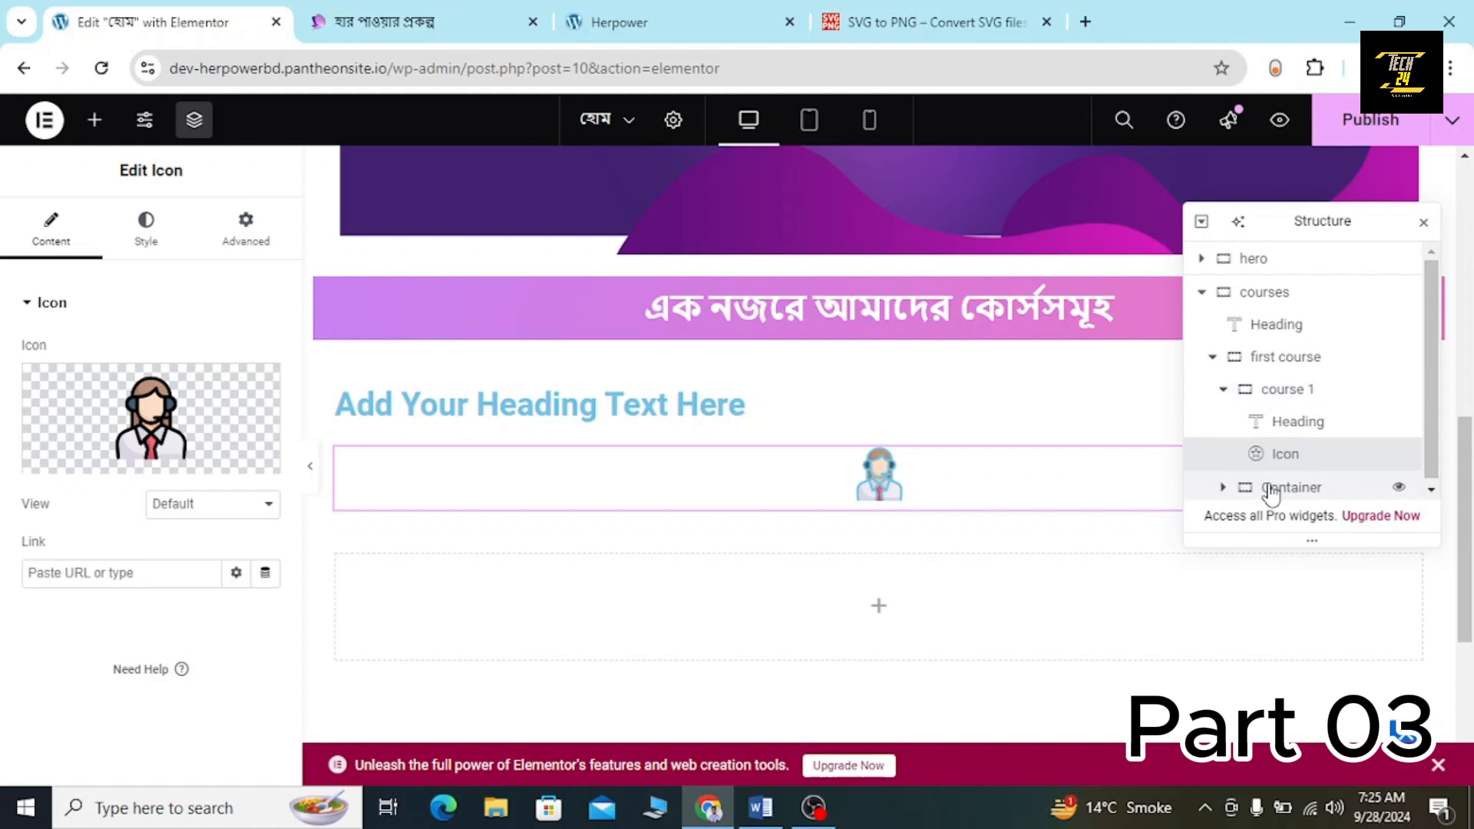
Move the new empty container into course 1 and place the icon between the heading and that container.
click(1259, 486)
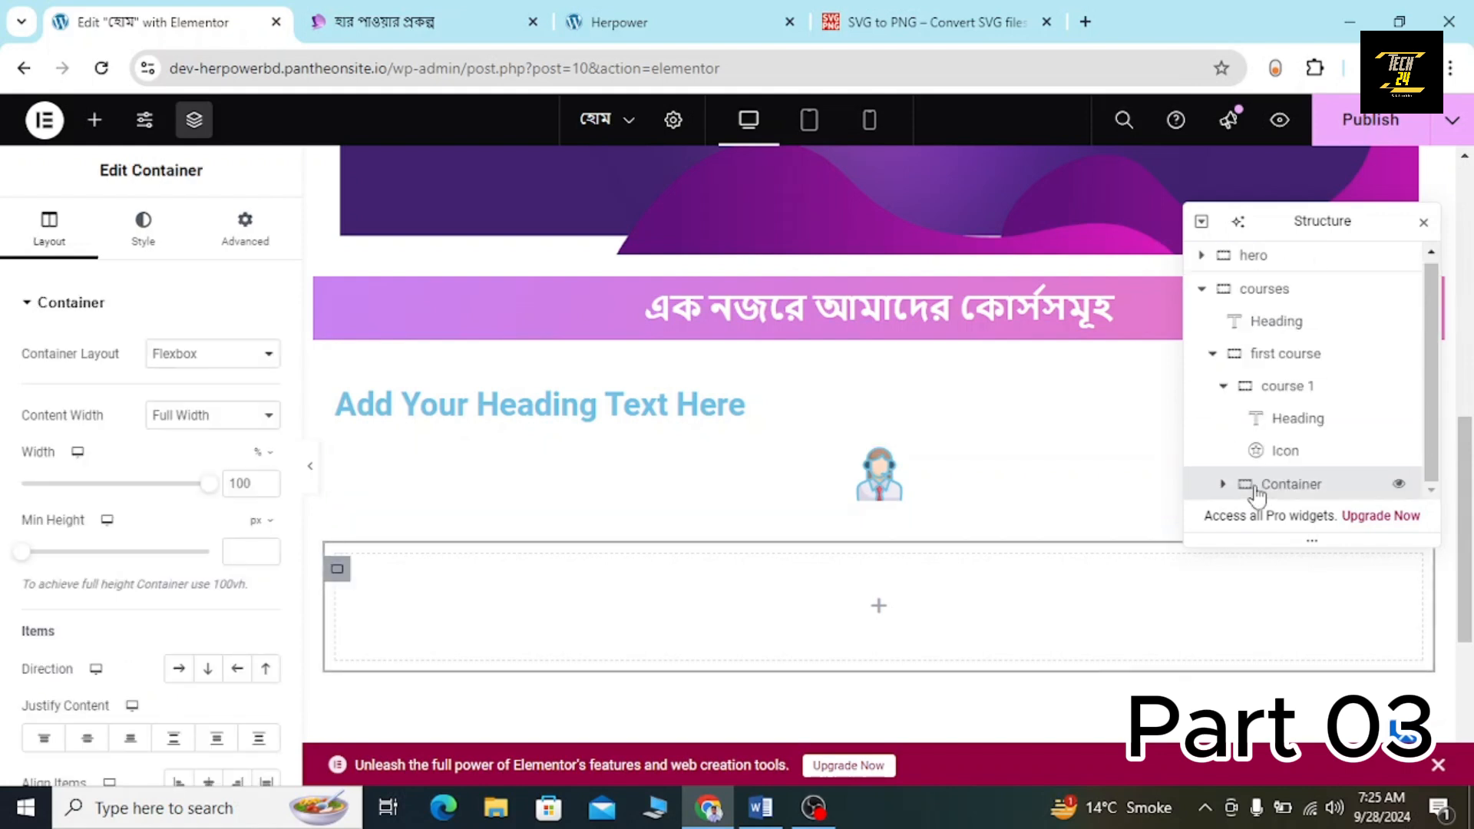
drag(1295, 483, 1315, 444)
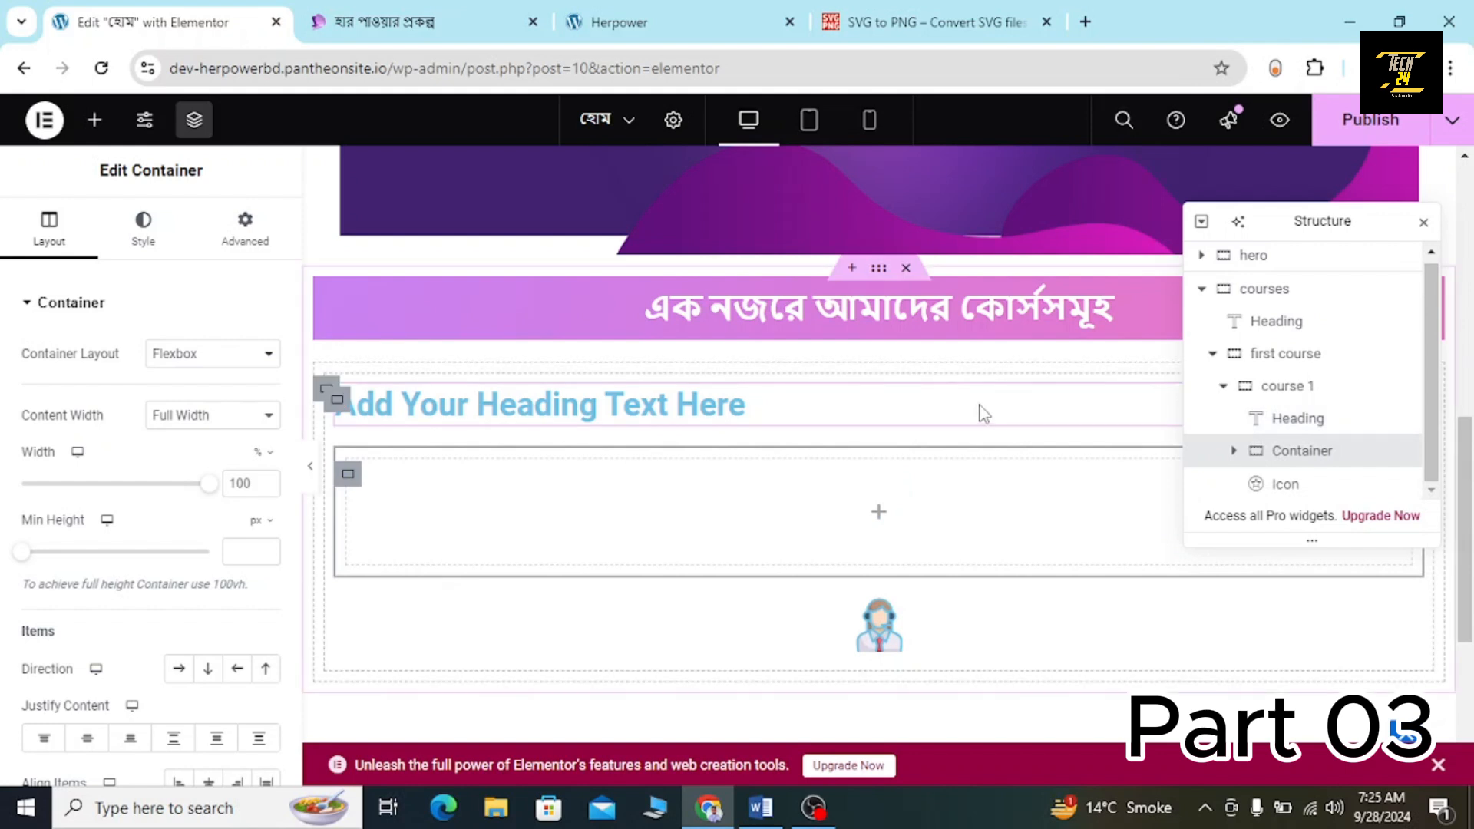
scroll(1067, 429, down, 1)
drag(1299, 484, 1300, 450)
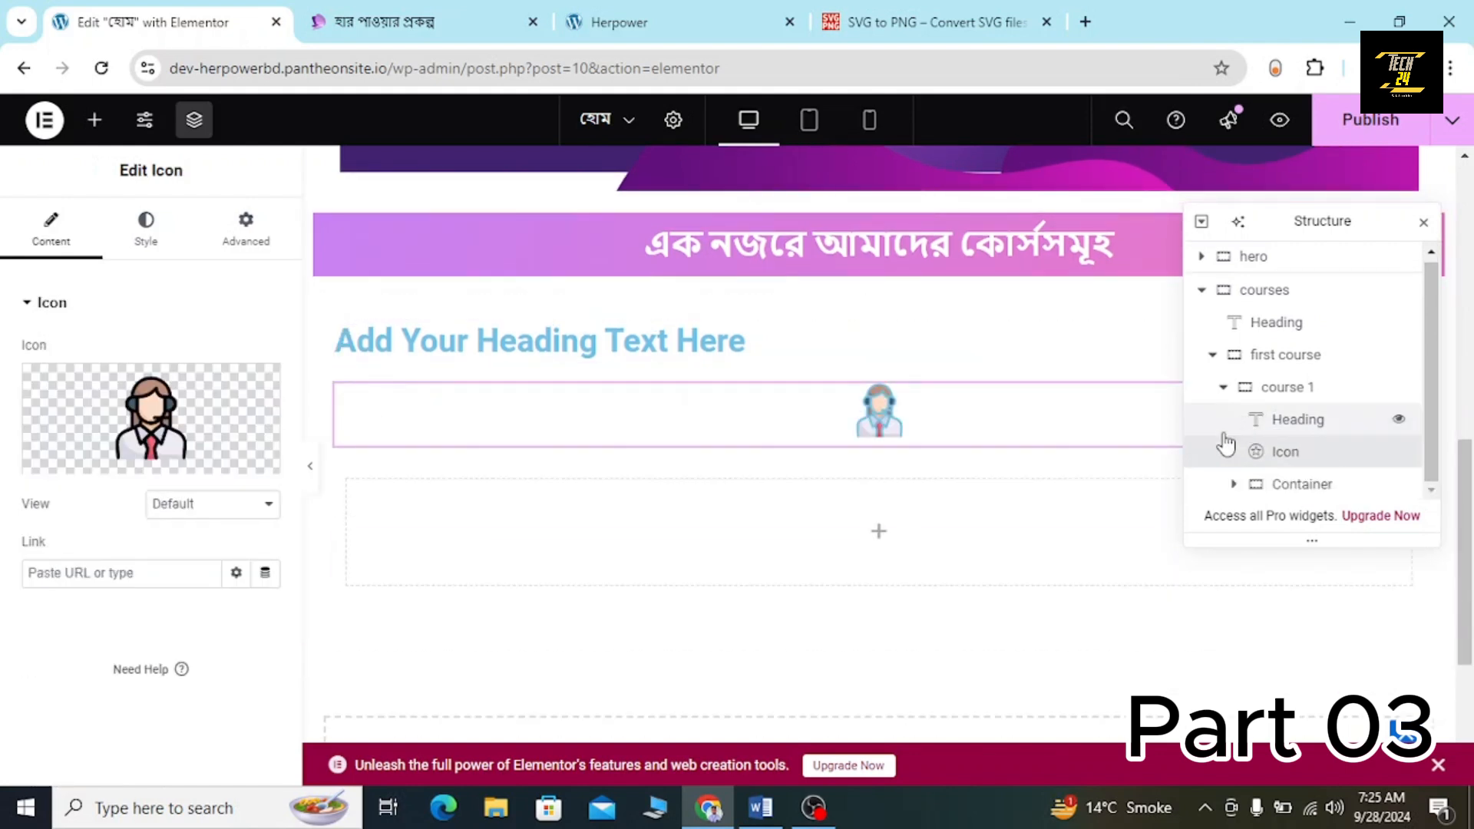
click(1223, 388)
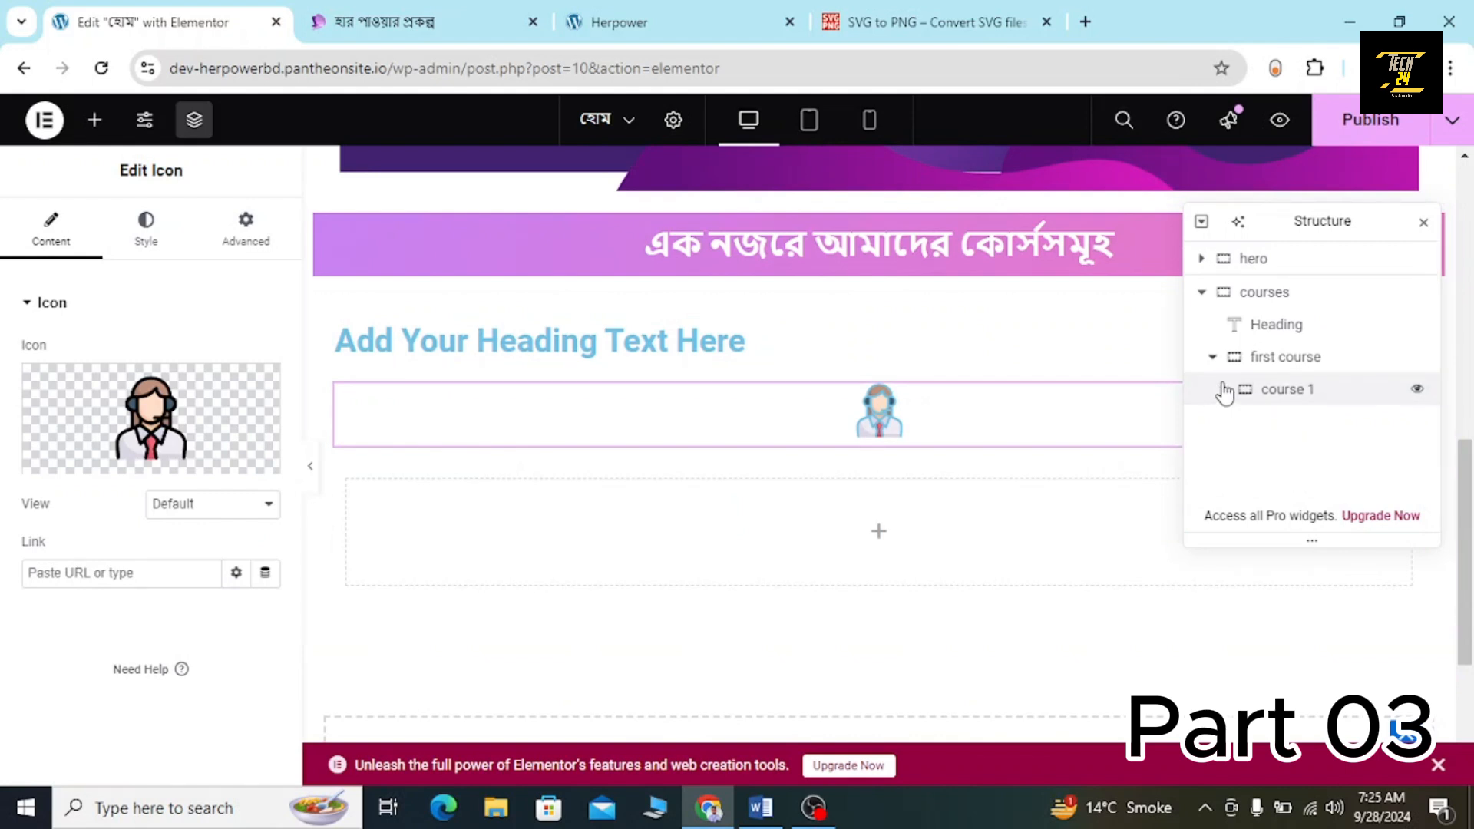
click(1223, 389)
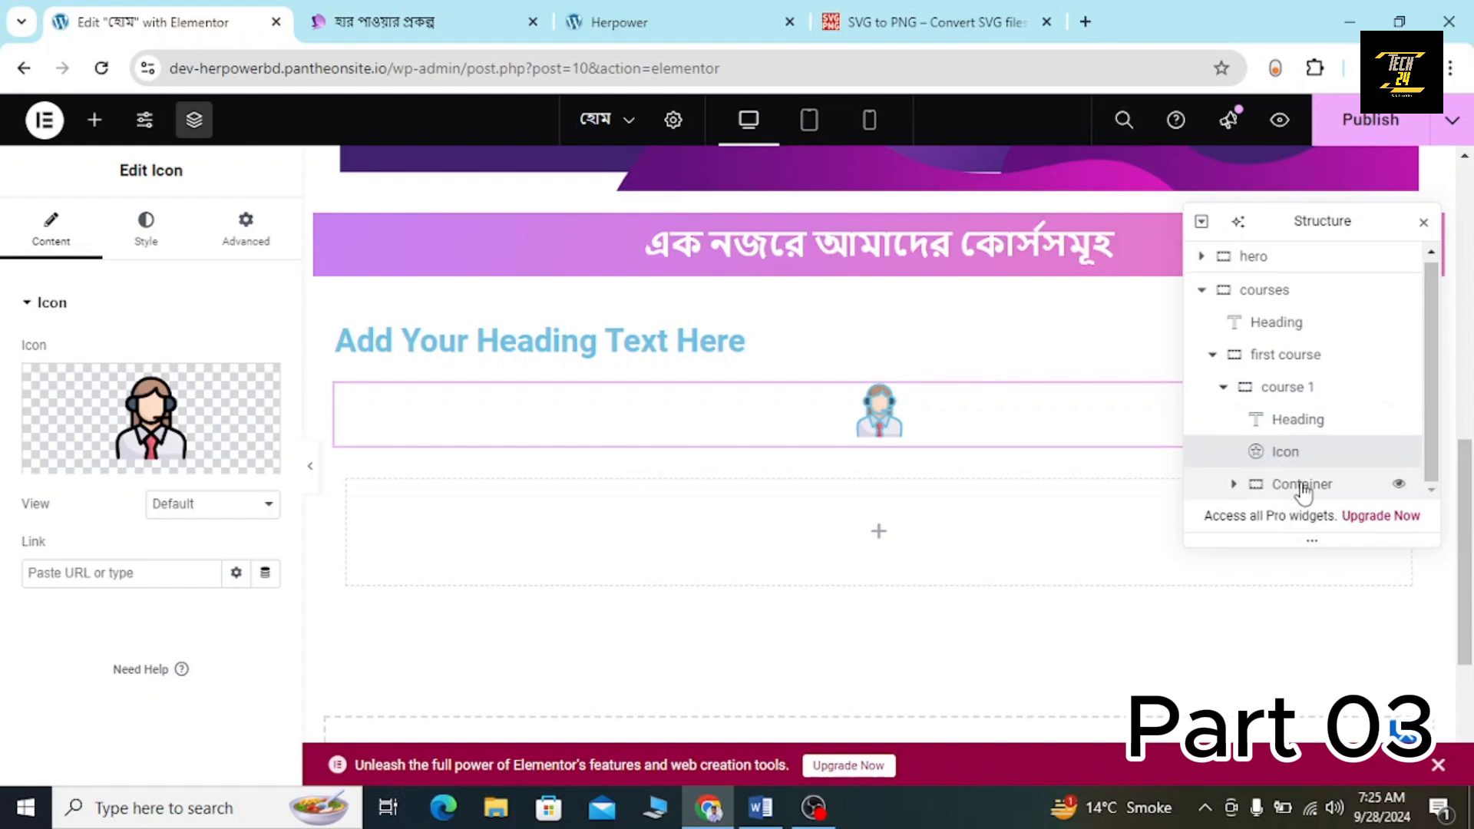
Rename the empty container under the icon in course 1 to info.
double_click(1303, 485)
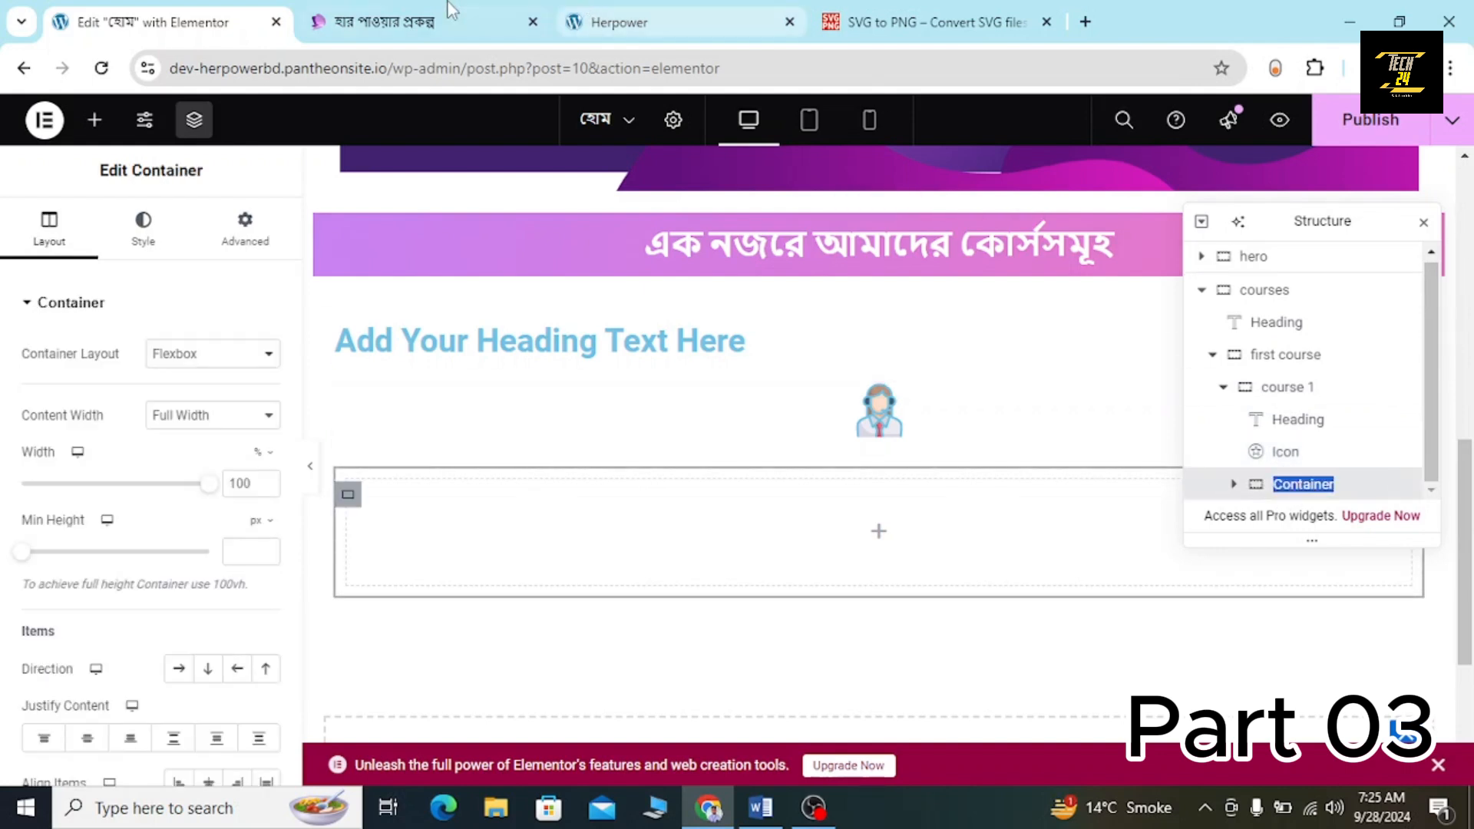
click(407, 22)
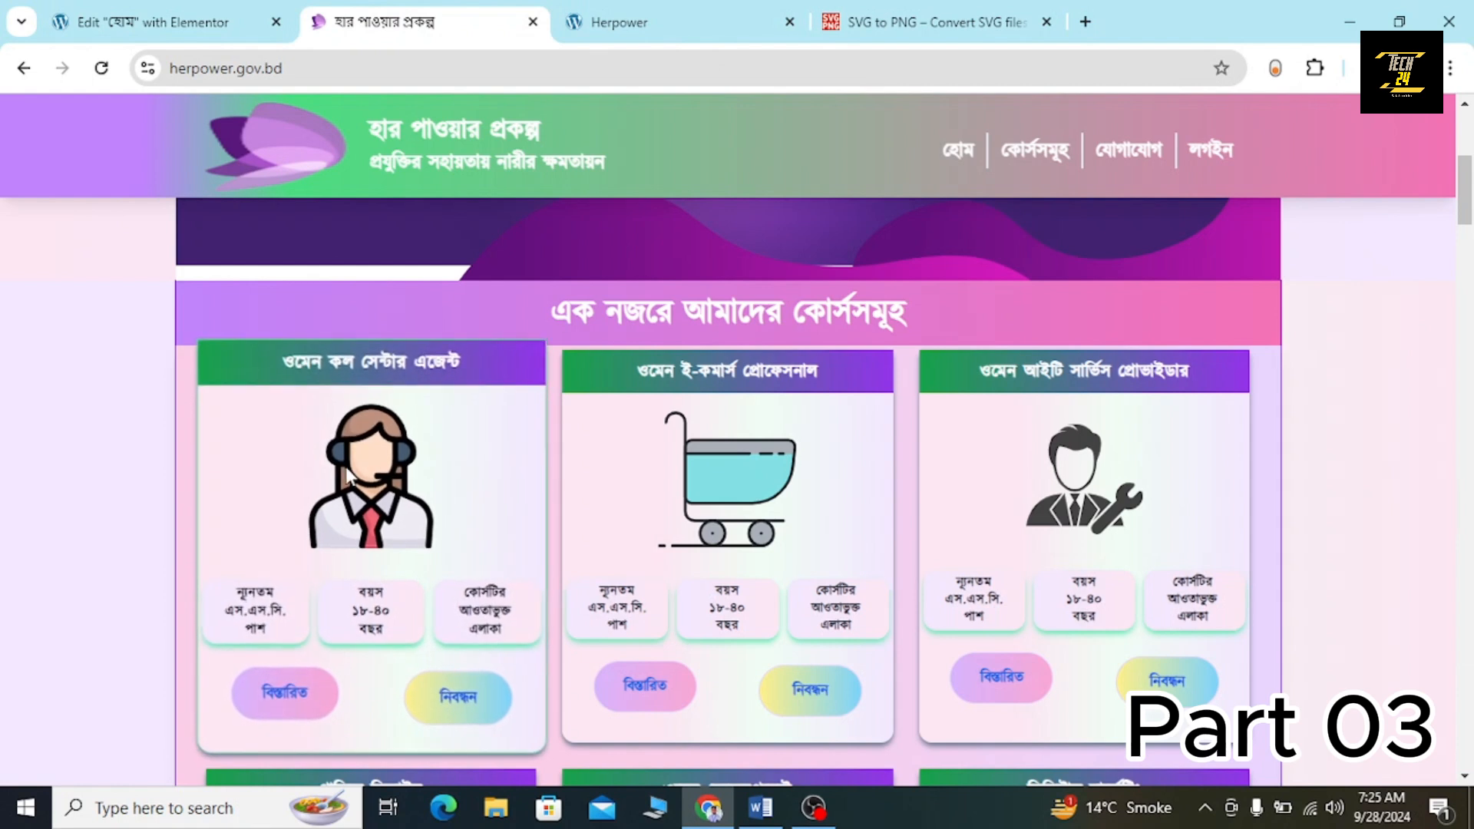
click(153, 22)
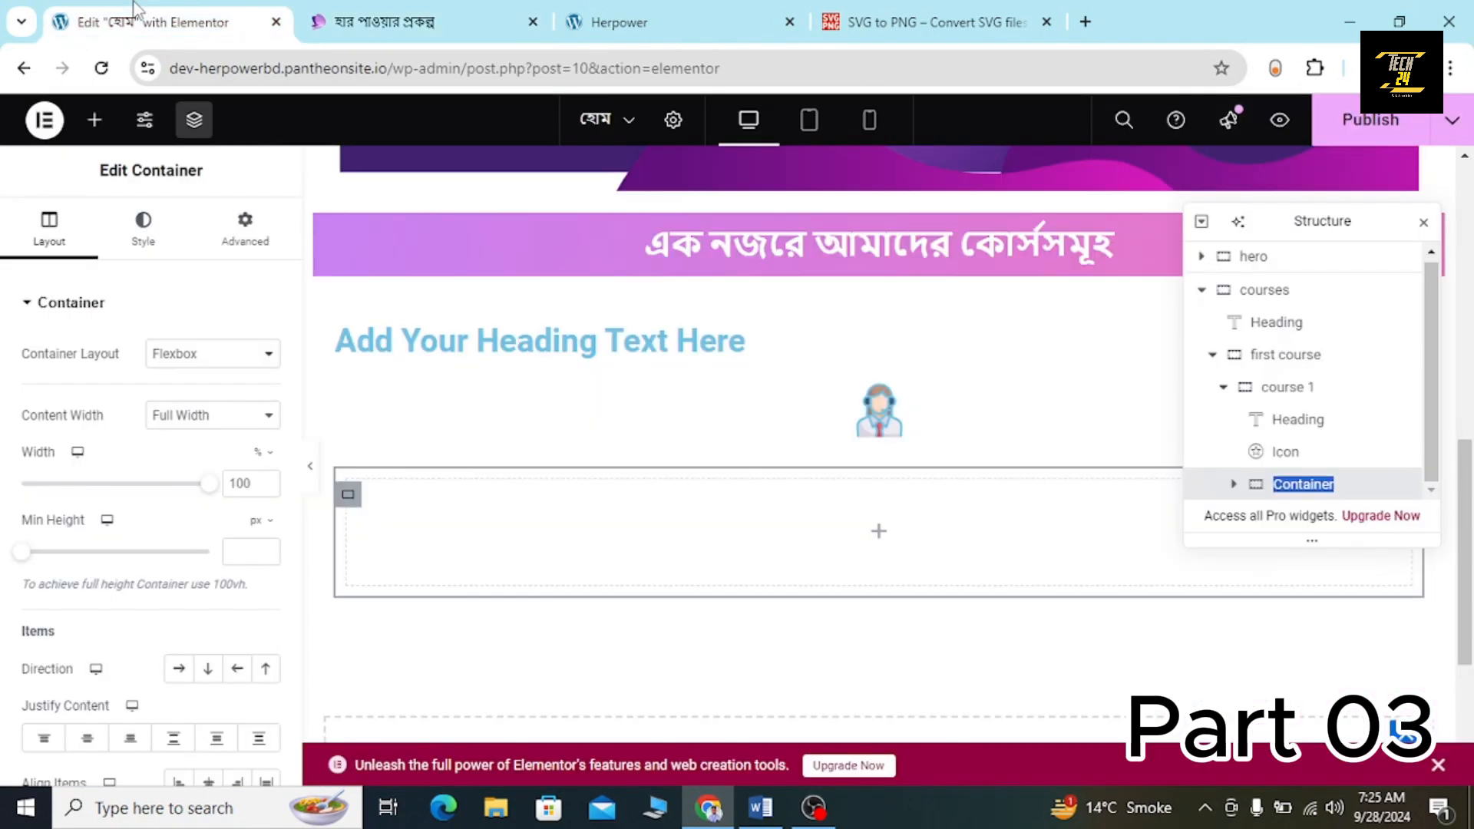
text(info)
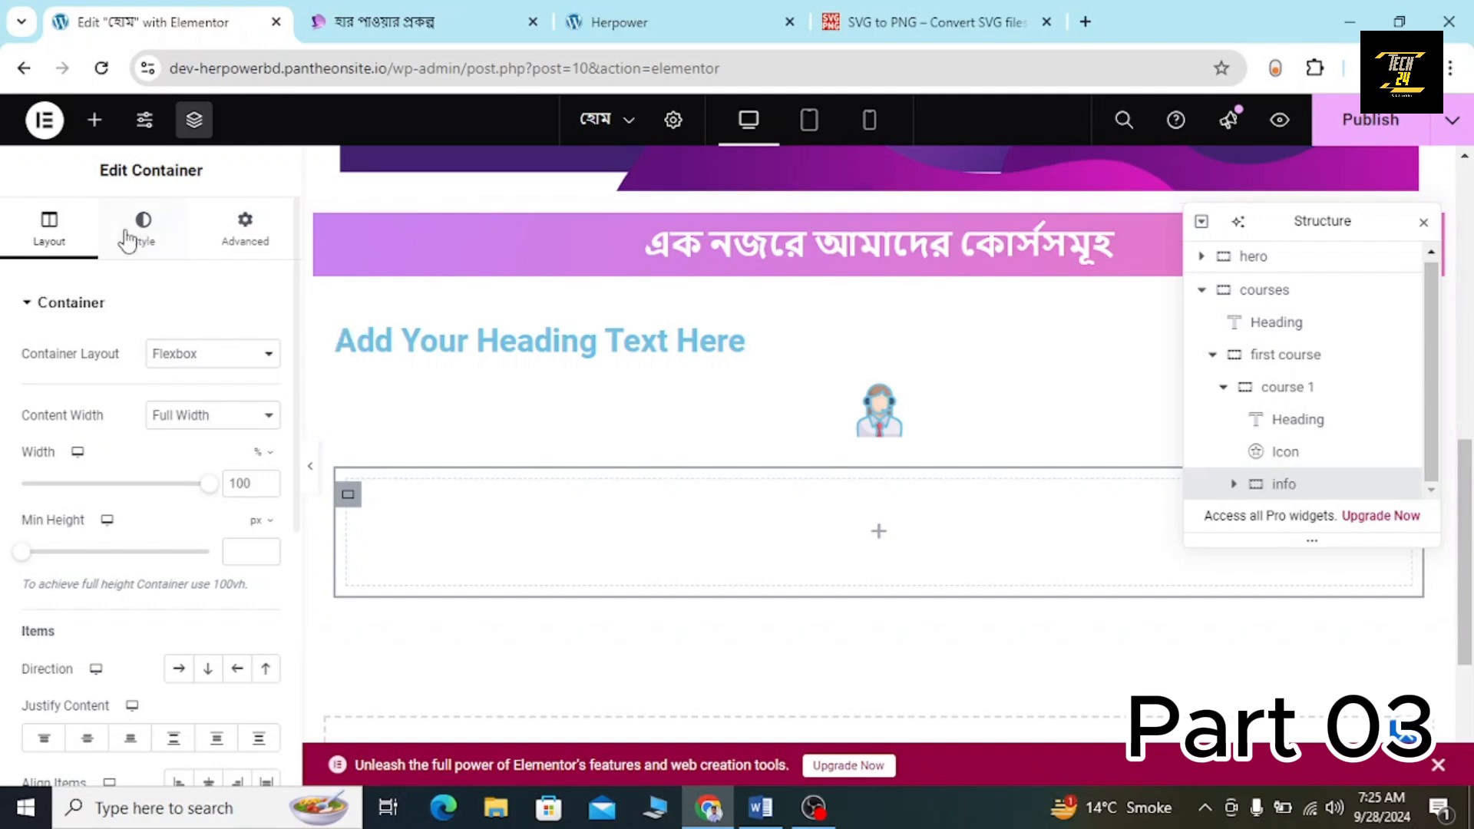
Check the boxes on the reference course card and add a Heading widget inside the info container.
click(414, 22)
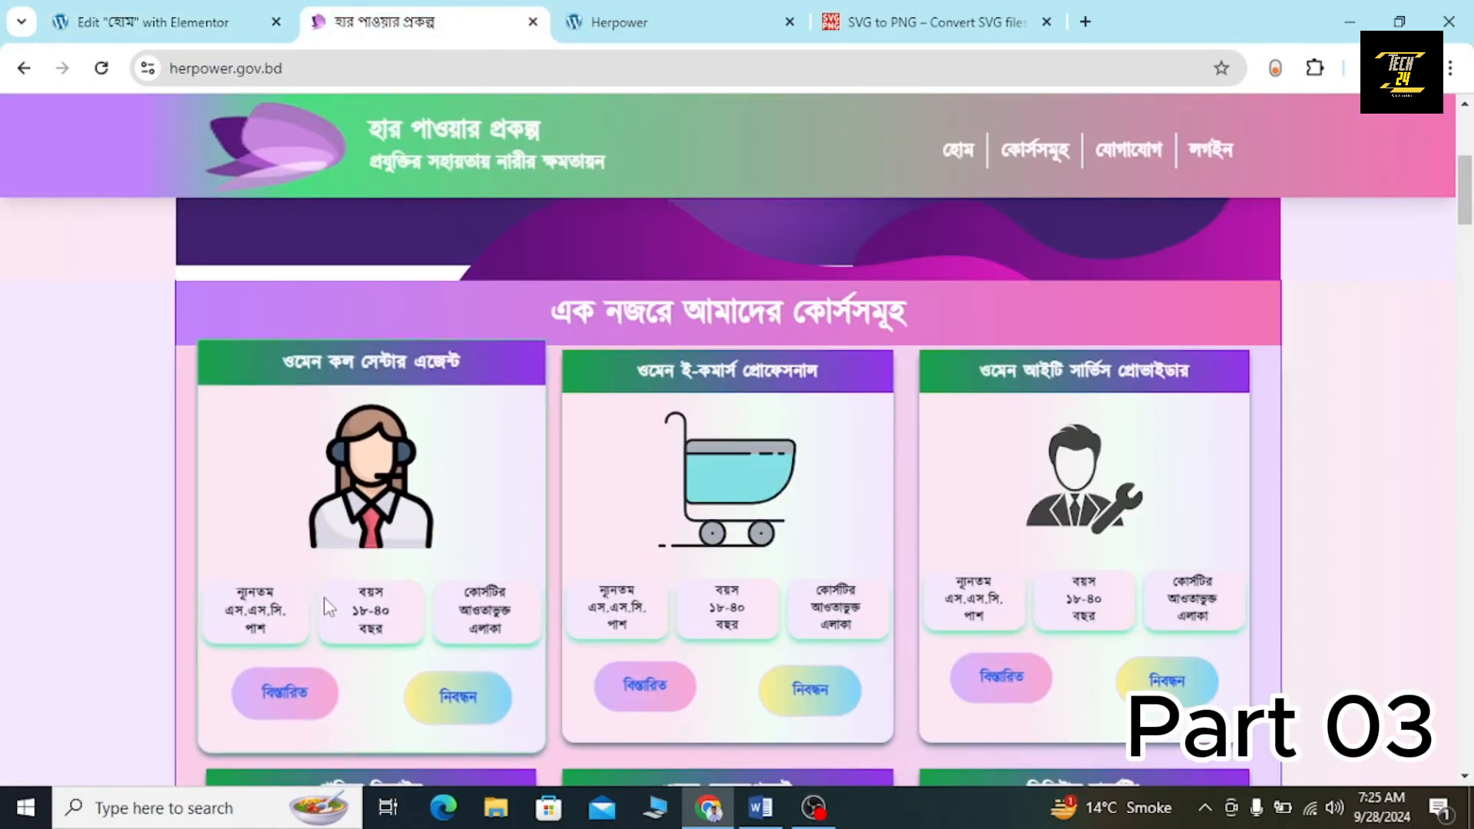
click(153, 22)
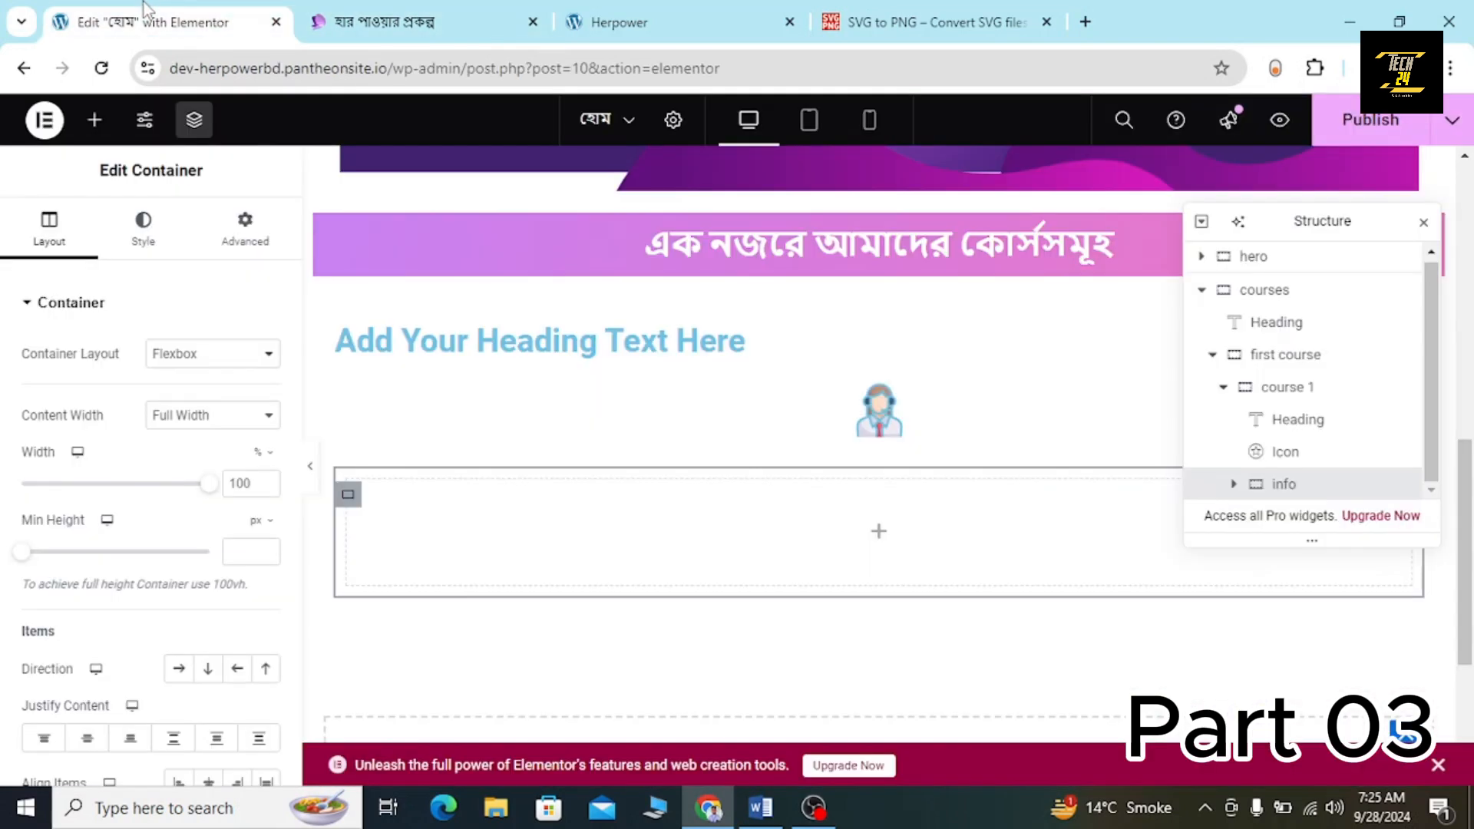
click(95, 123)
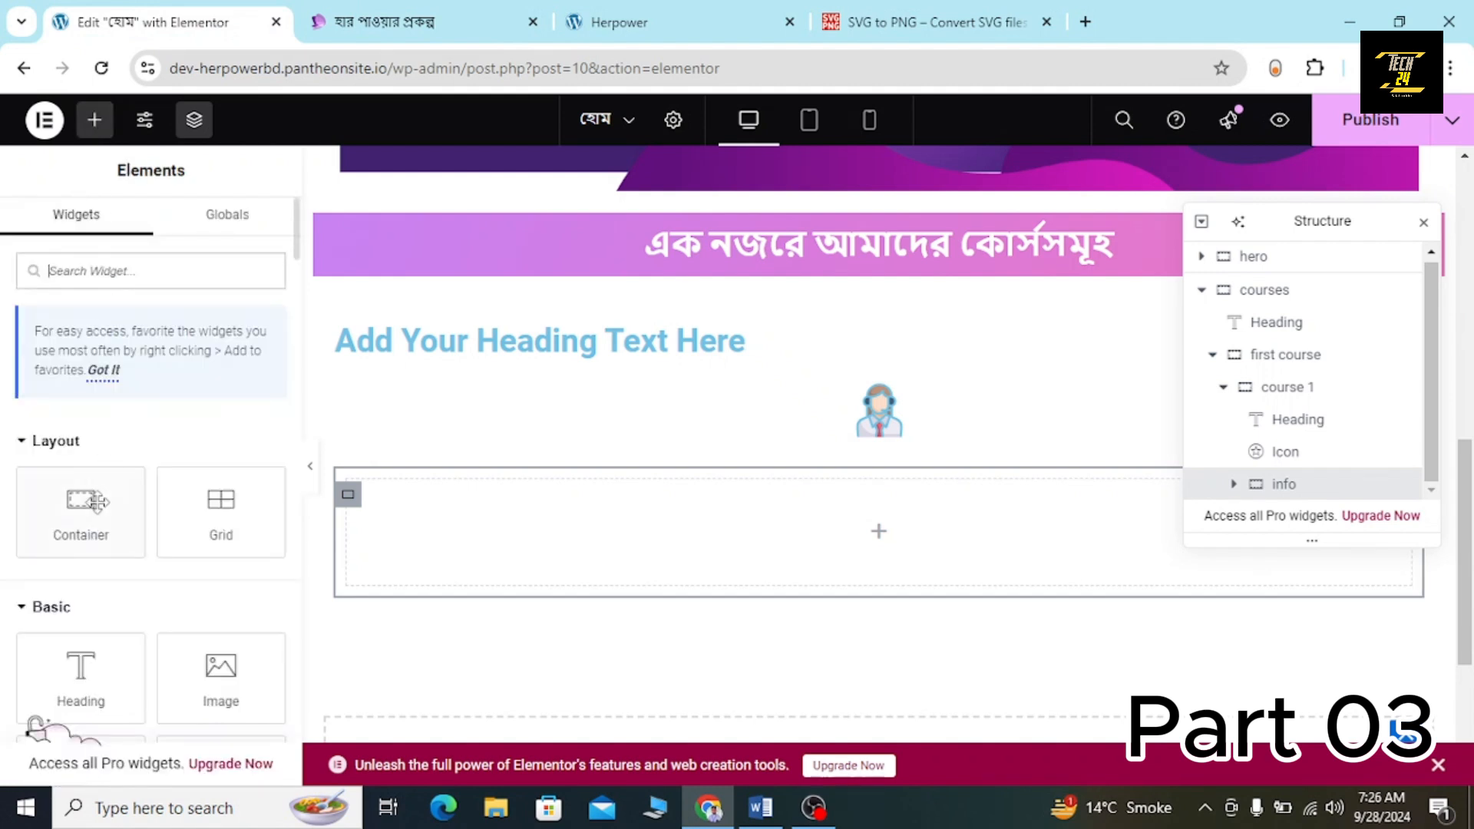
drag(72, 710, 850, 541)
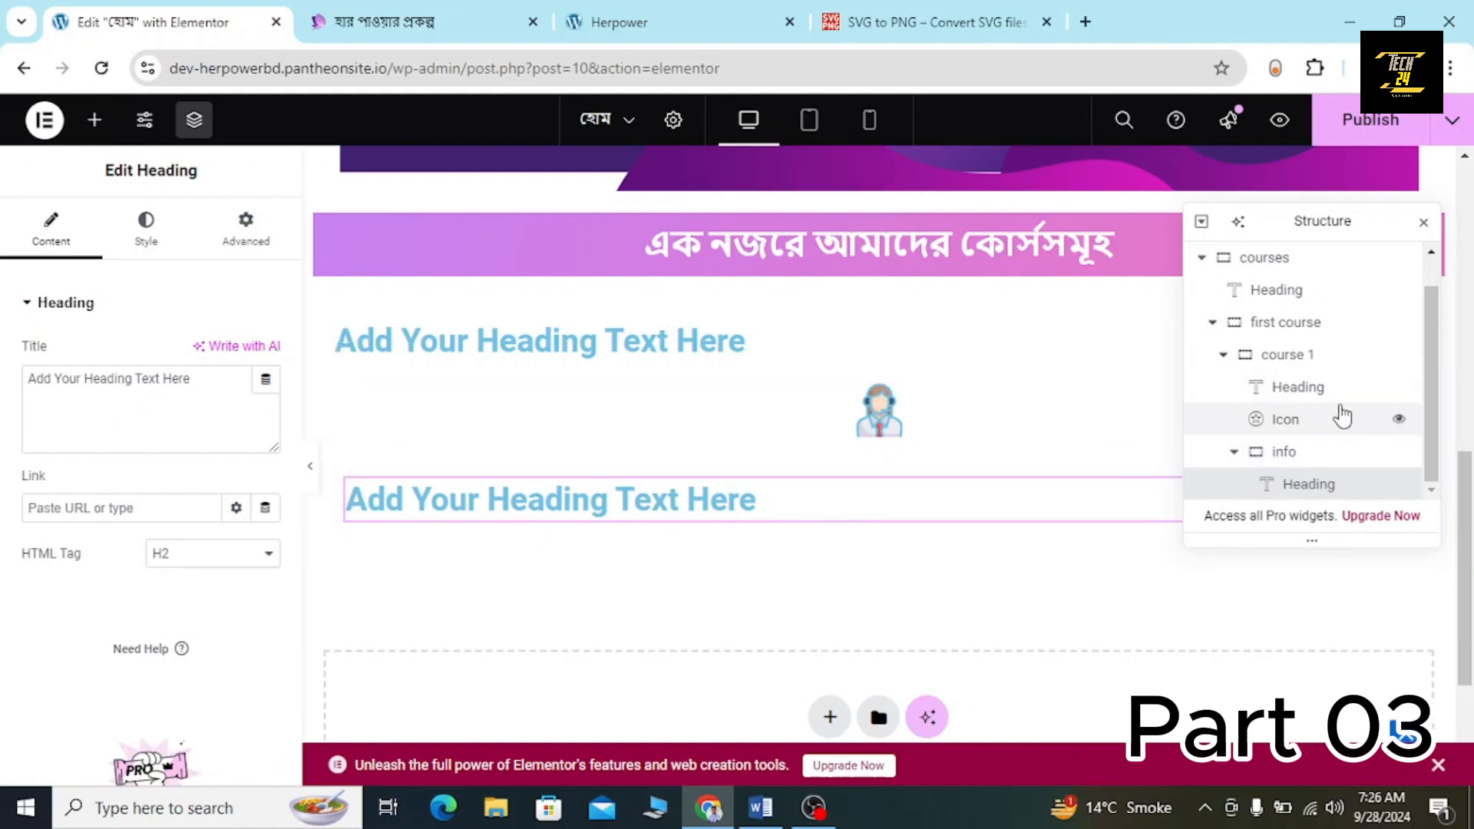
Copy the first card's title from herpower.gov.bd and set course 1's top heading to "ওমেন কল সেন্টার এজেন্ট".
click(407, 21)
triple_click(395, 354)
key(ctrl+c)
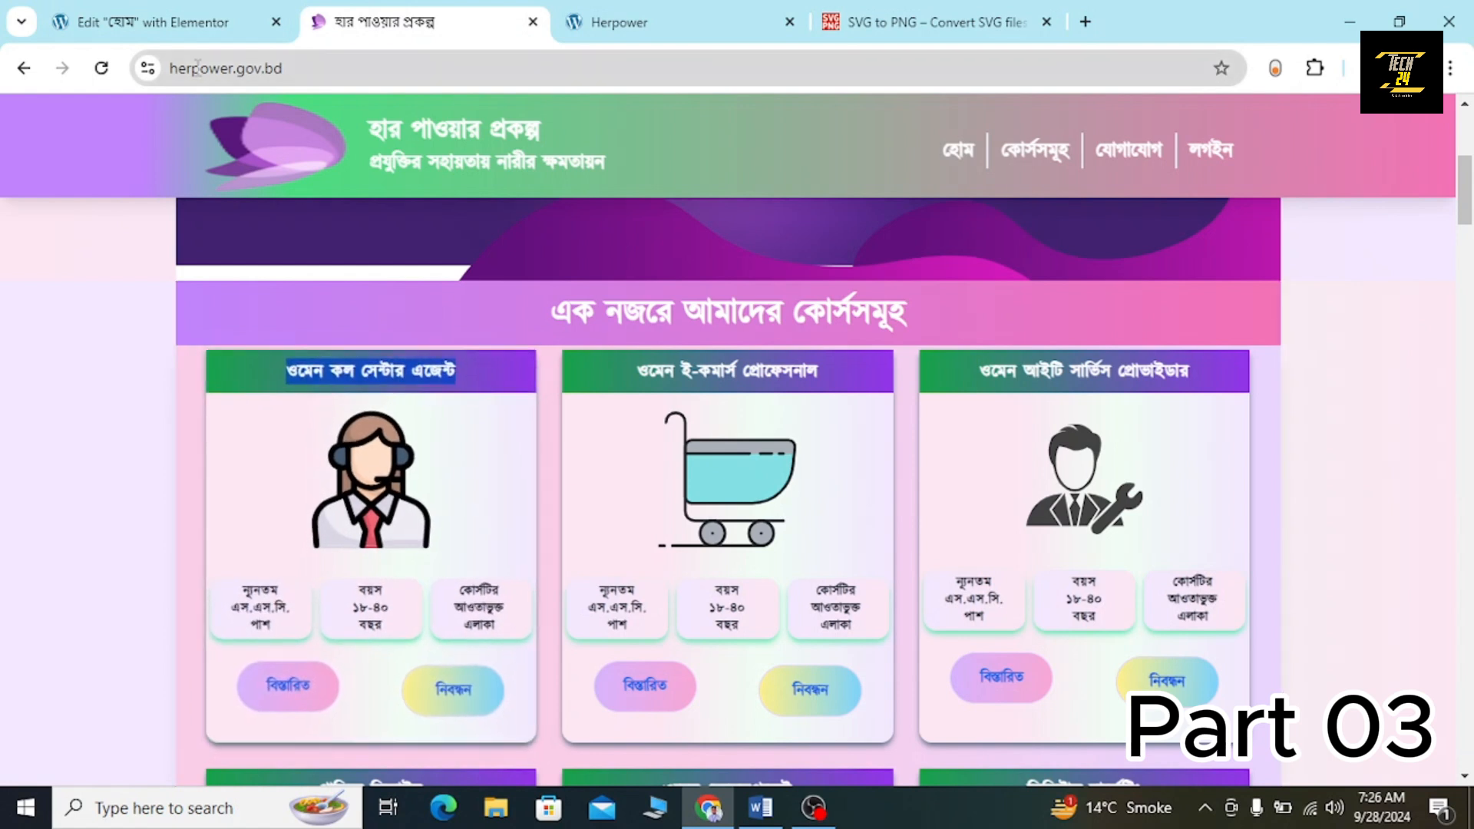
click(194, 11)
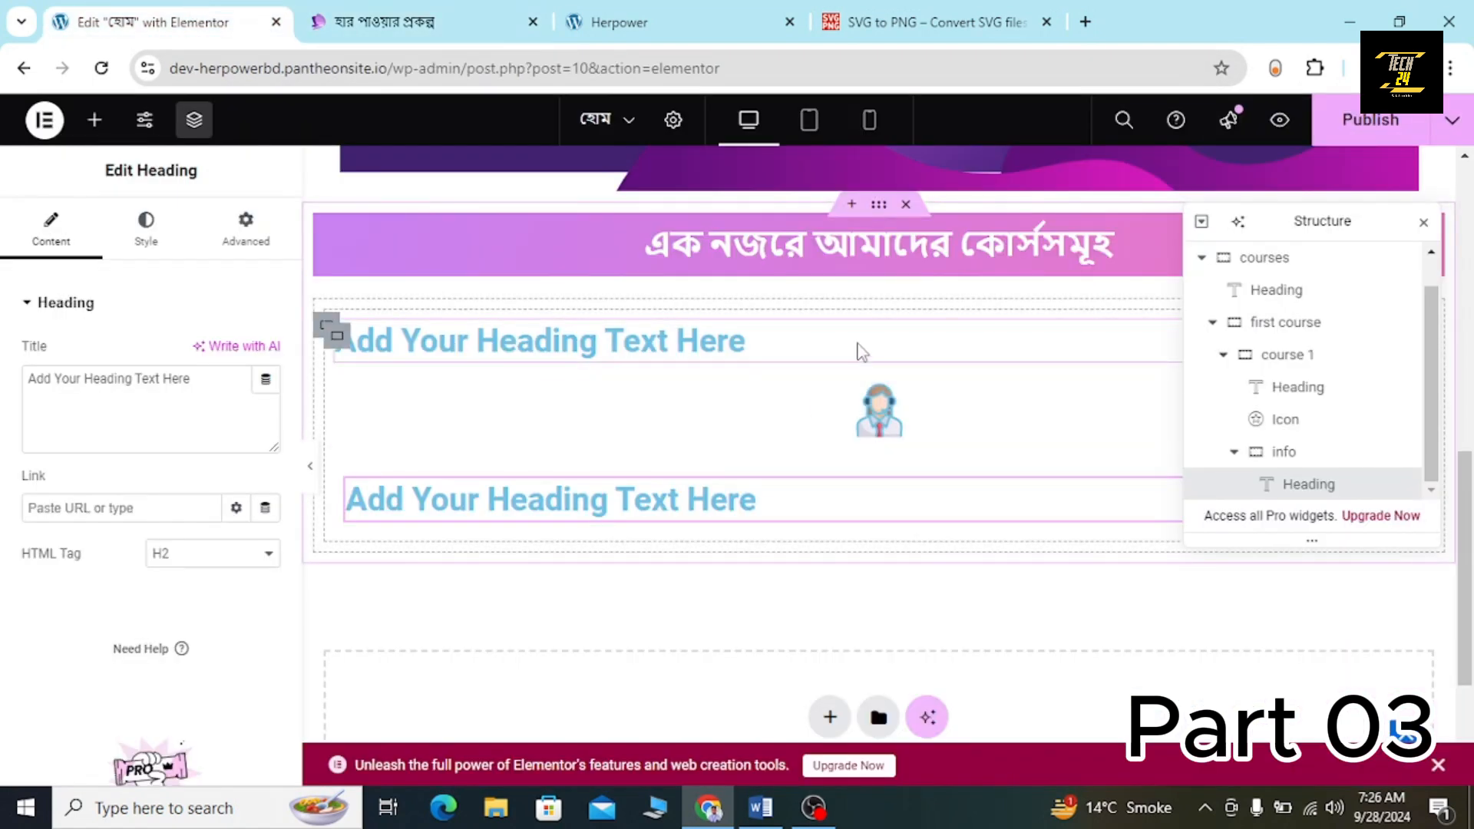
click(602, 347)
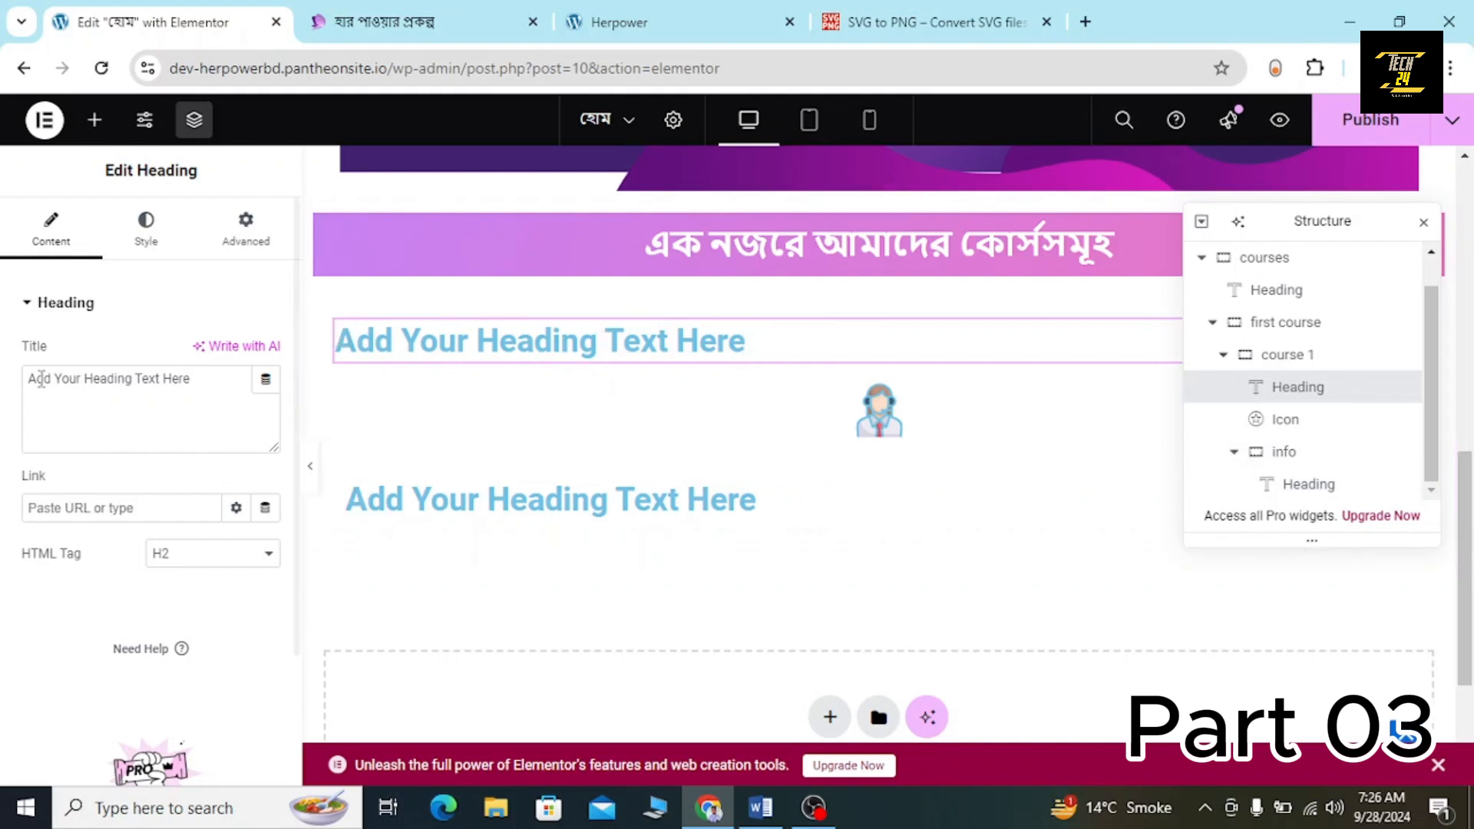
double_click(79, 380)
key(ctrl+a)
key(ctrl+v)
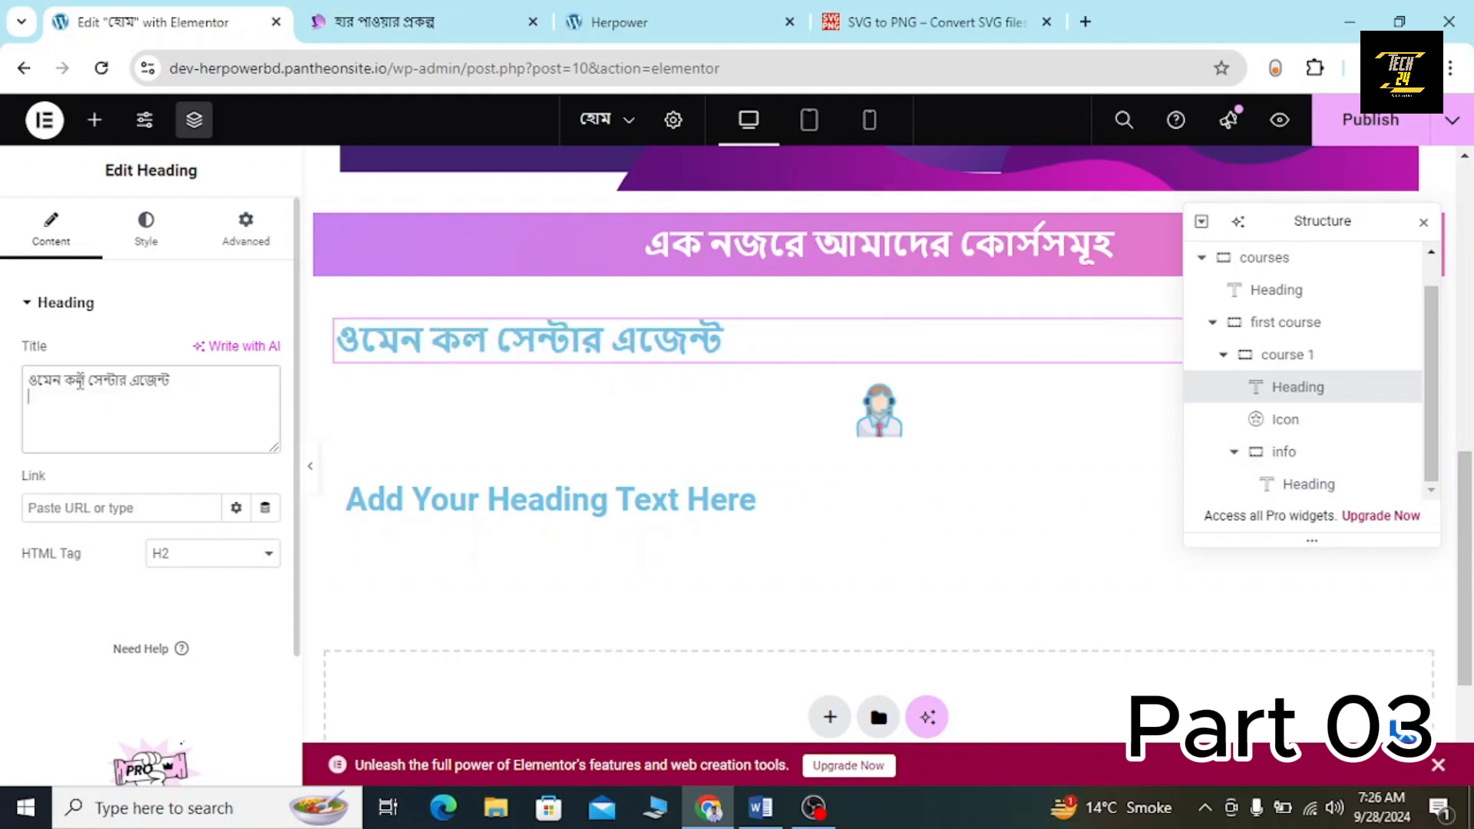
Replace the info heading's title with the card's qualification text "ন্যূনতম এস.এস.সি. পাশ" copied from herpower.gov.bd, and return to the reference page.
click(388, 22)
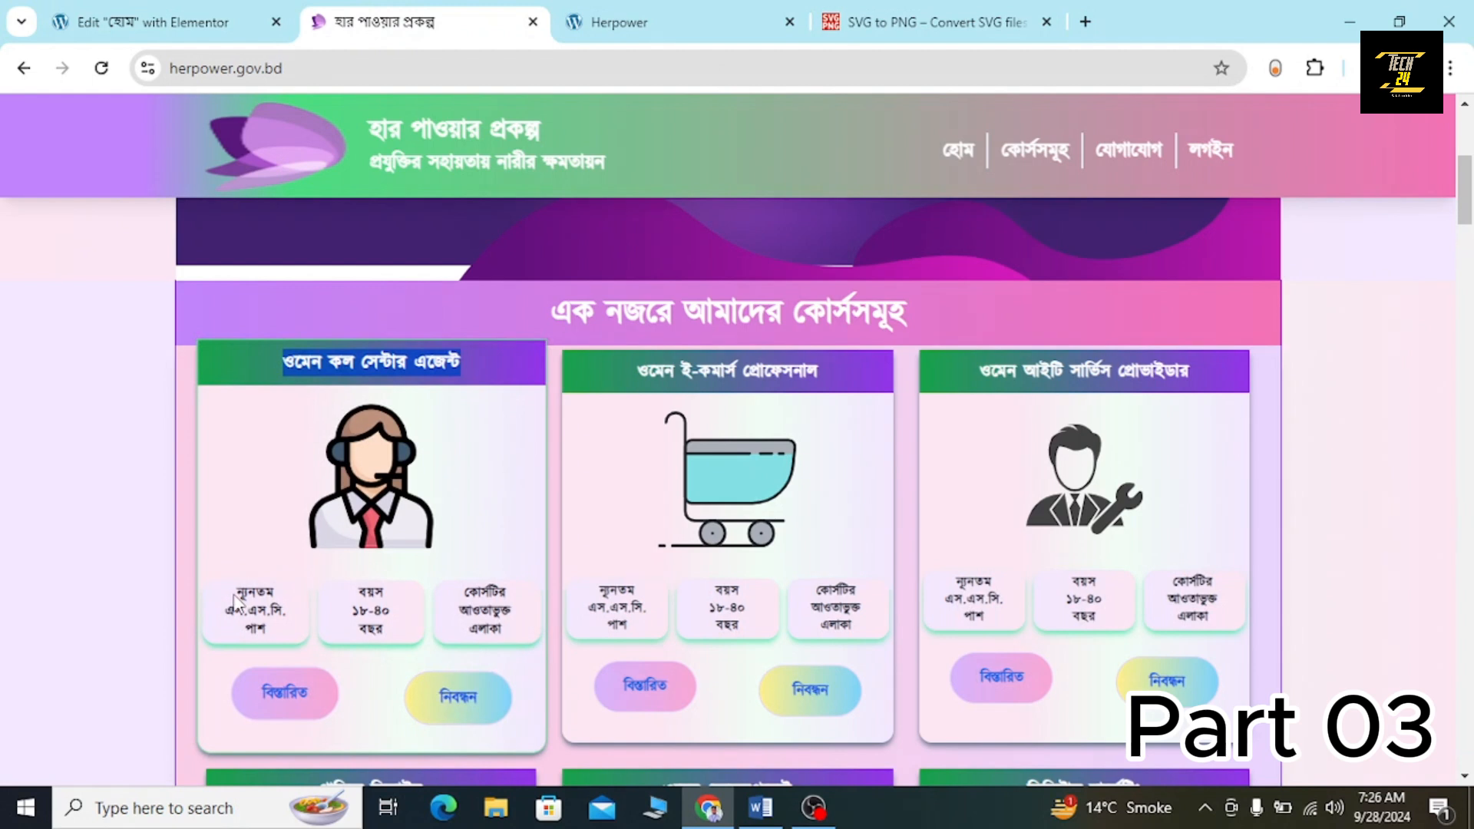
drag(235, 591, 287, 625)
key(ctrl+c)
click(163, 19)
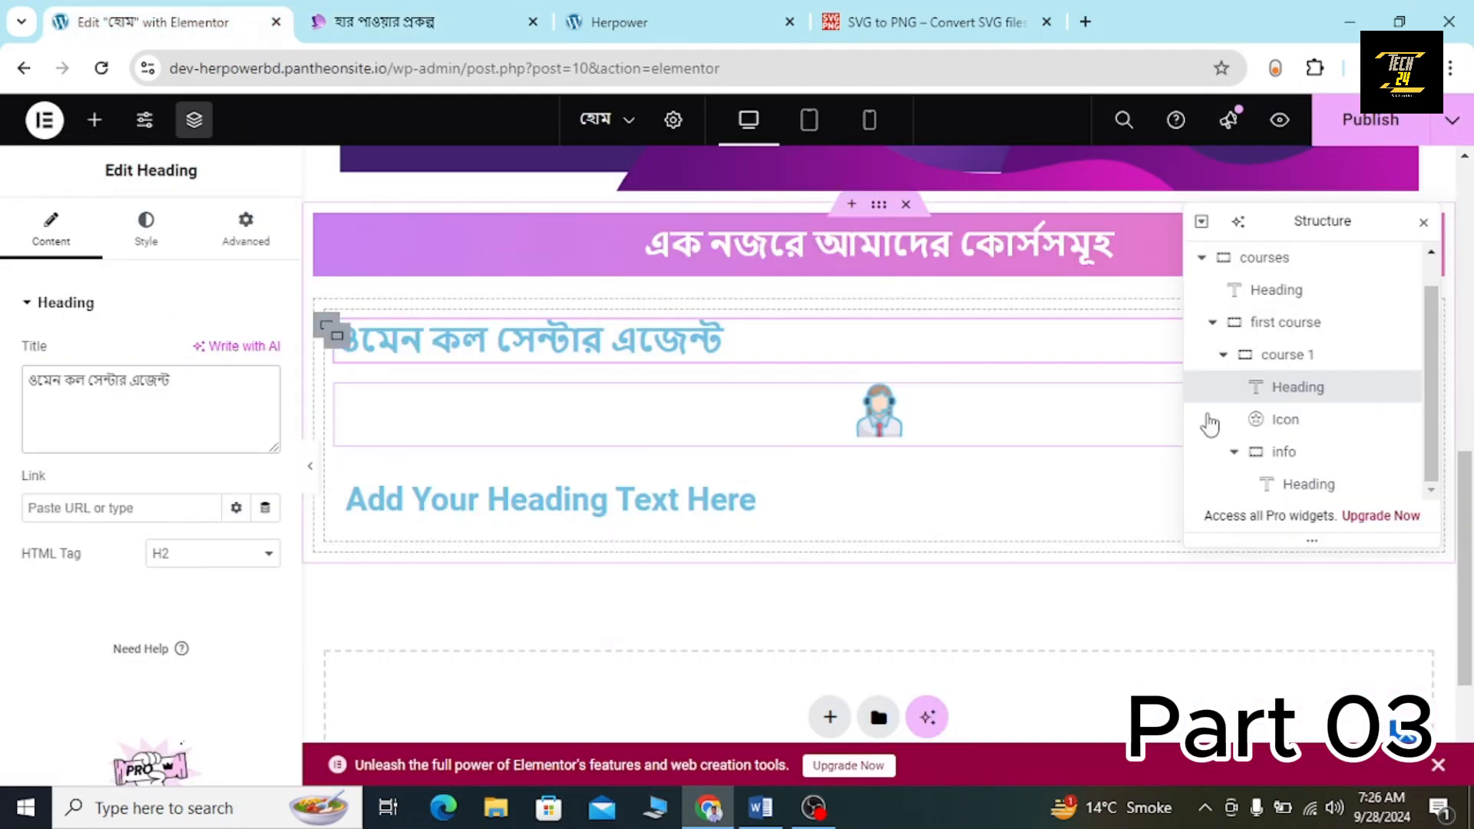
click(1294, 484)
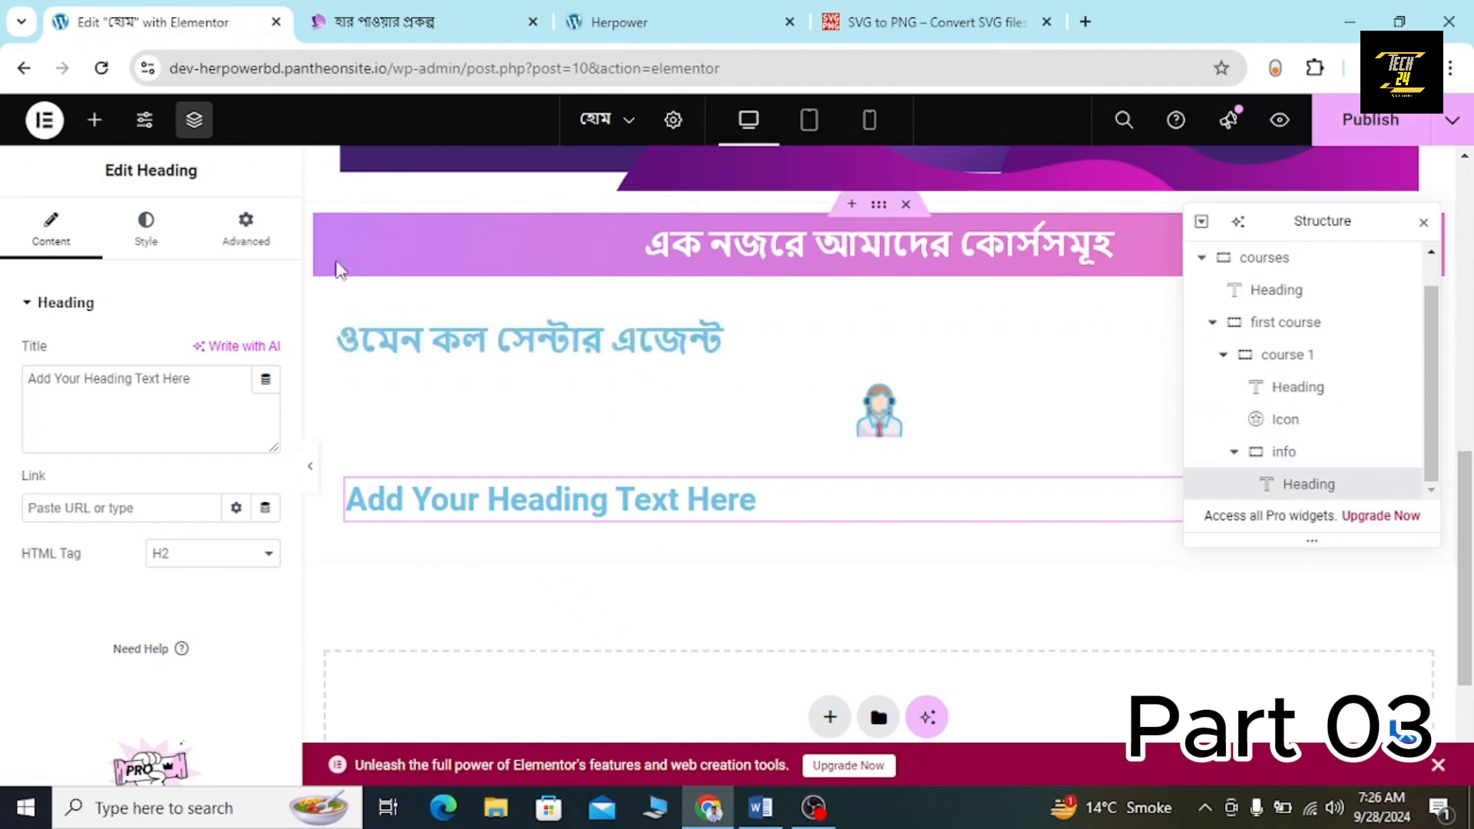
triple_click(138, 376)
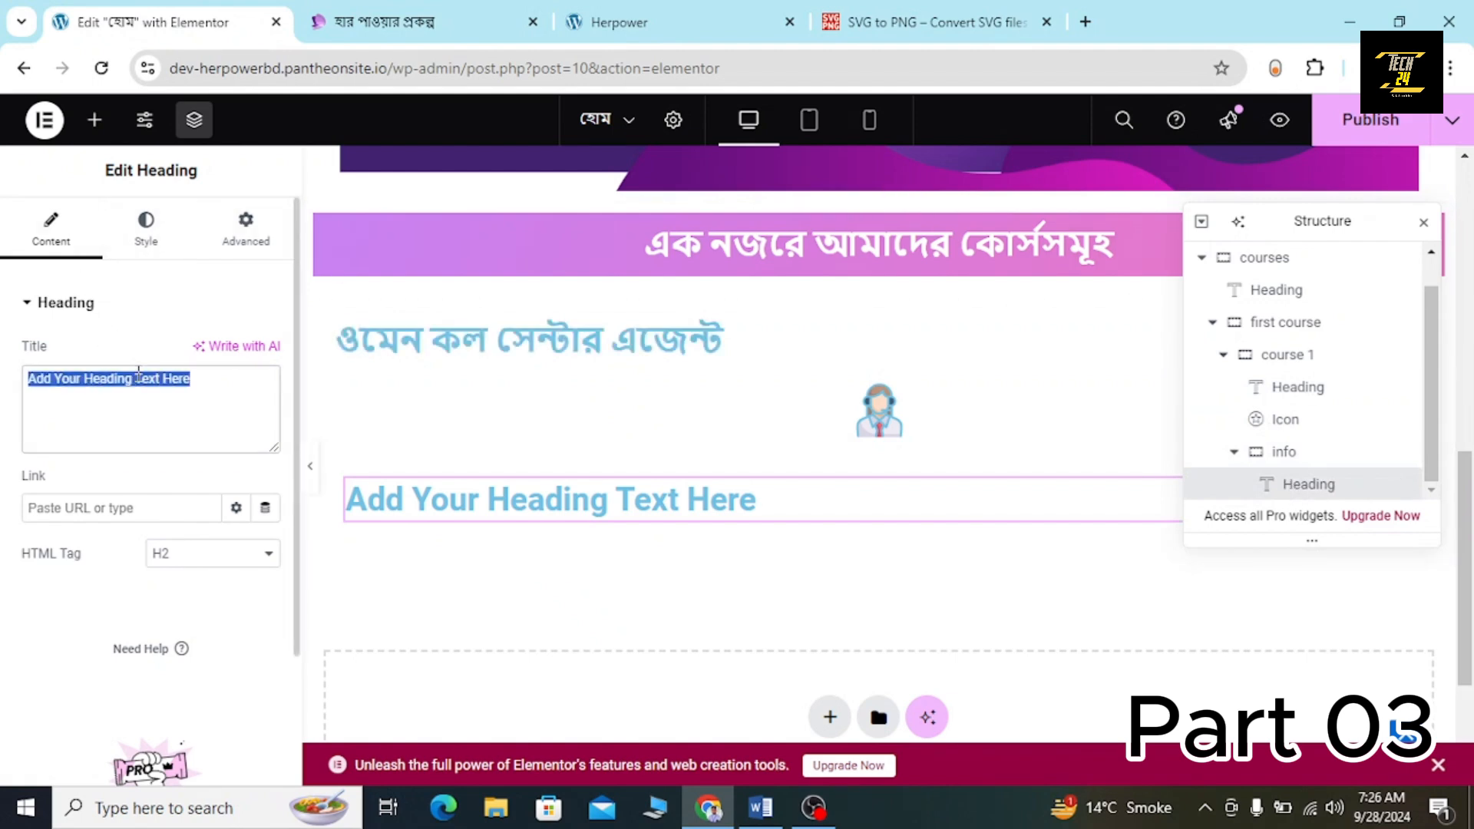
key(ctrl+v)
click(463, 15)
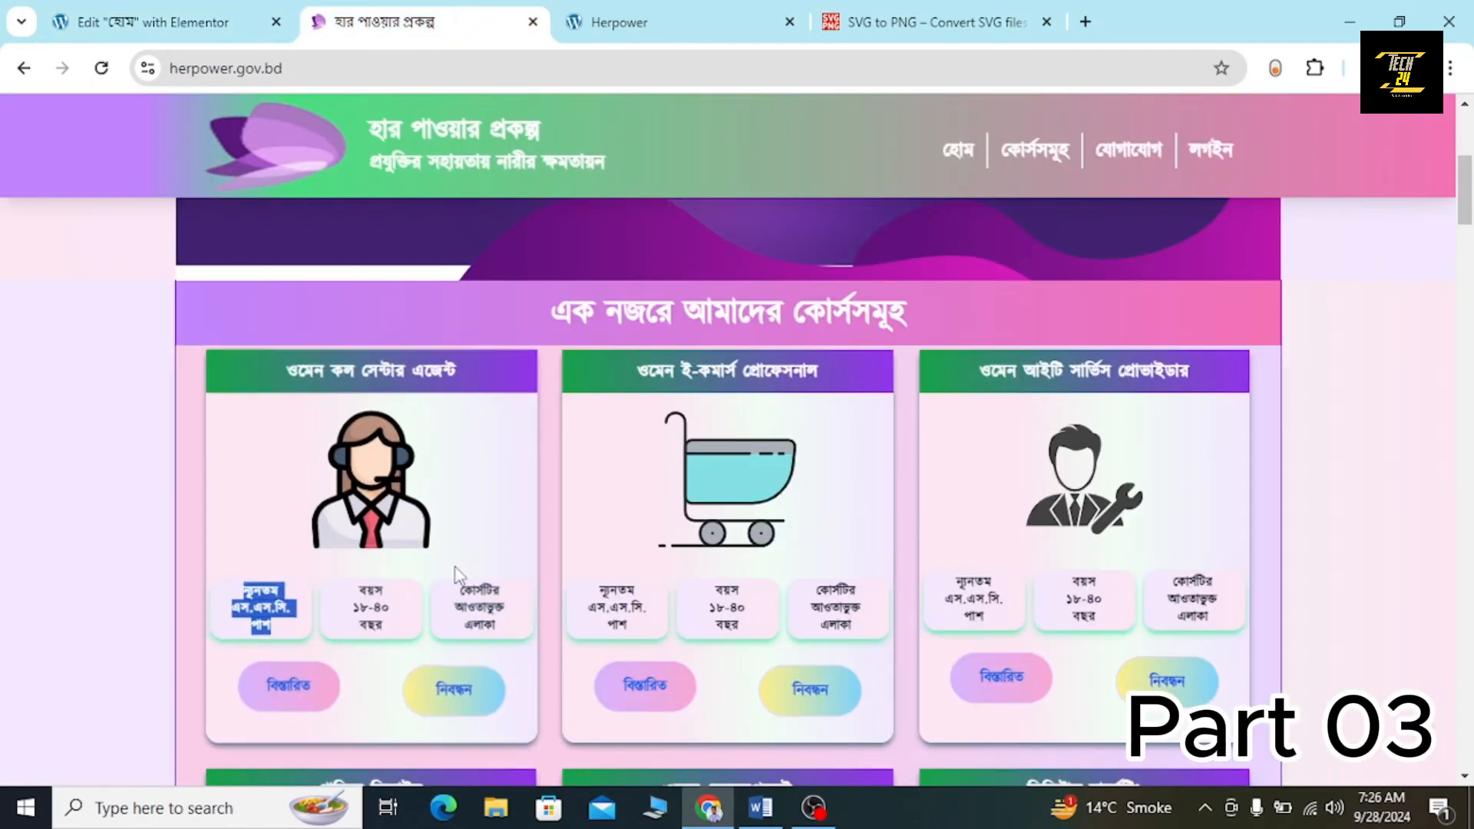
Duplicate the qualification heading in the info container twice to make three info headings.
click(161, 16)
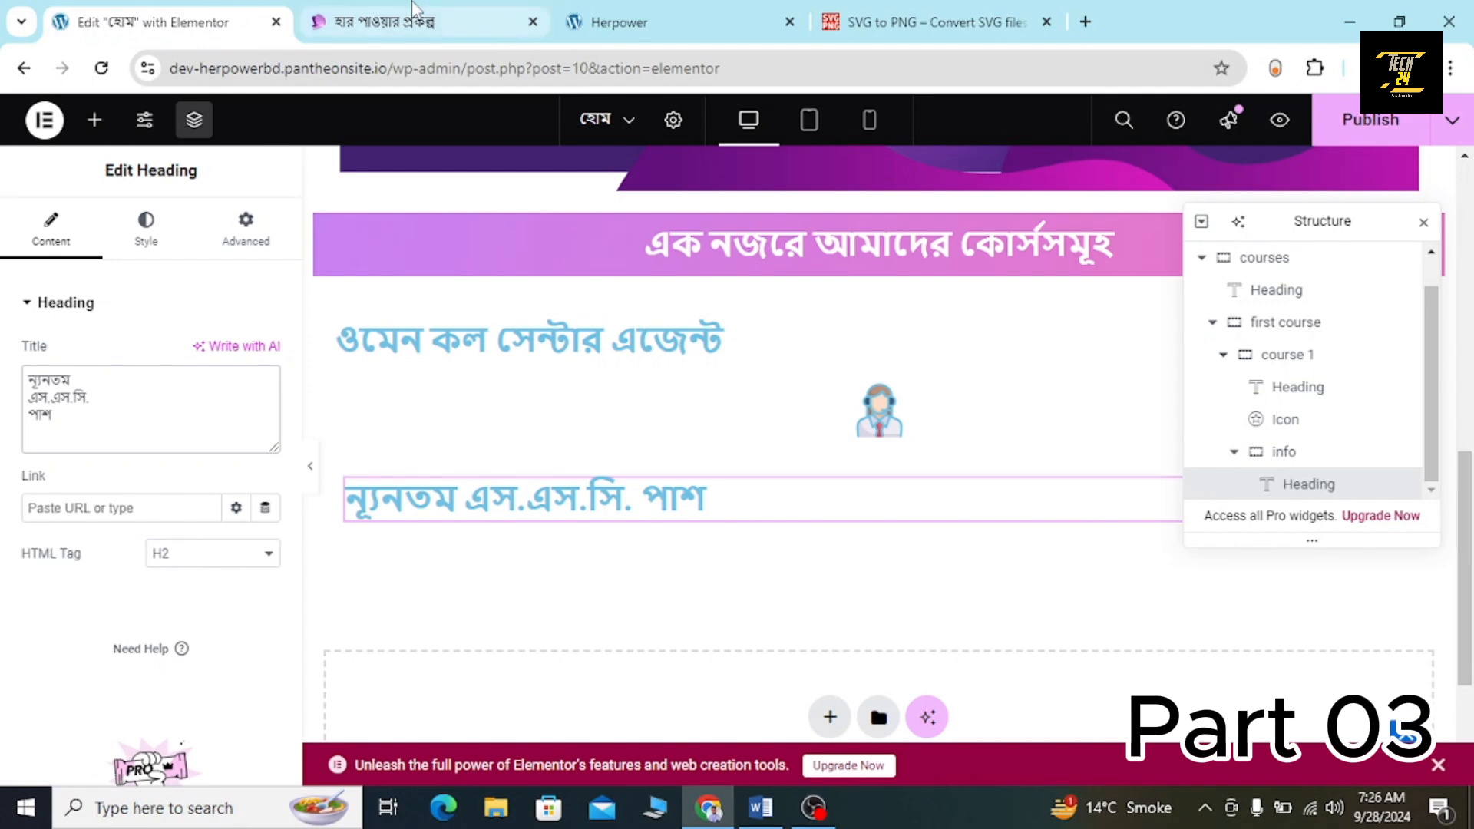
drag(413, 10, 329, 24)
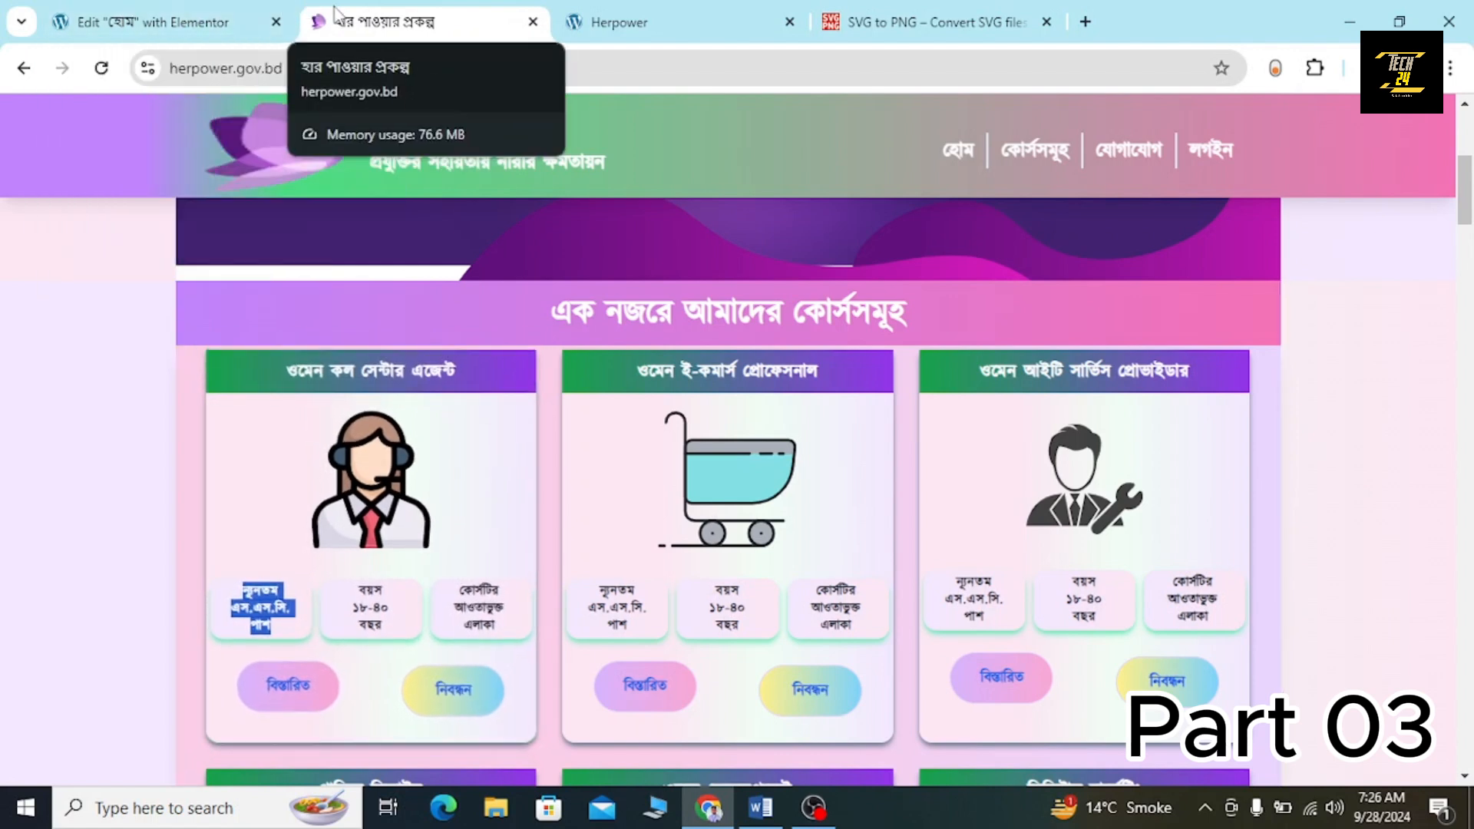
click(197, 10)
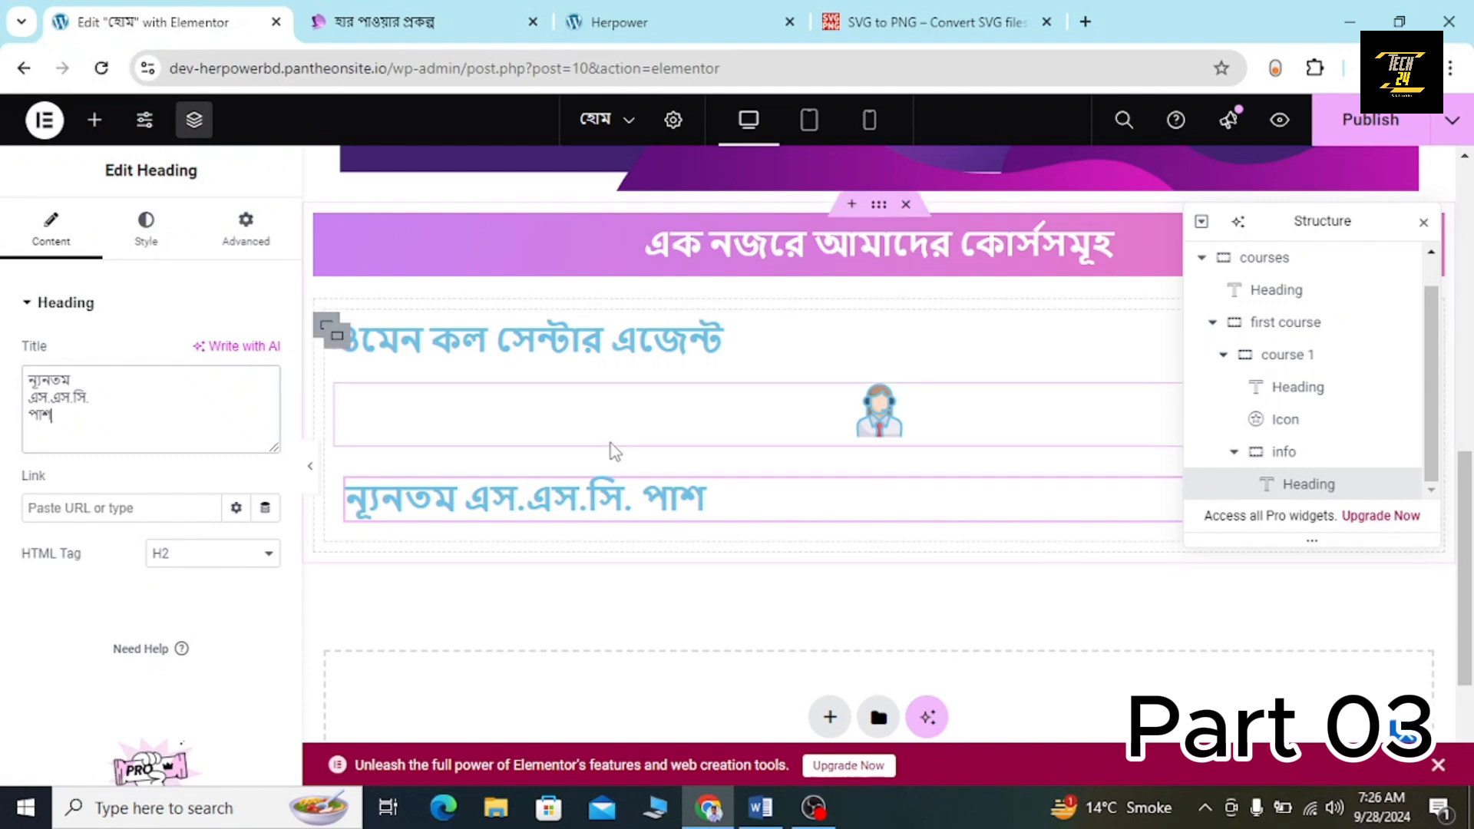
right_click(1313, 490)
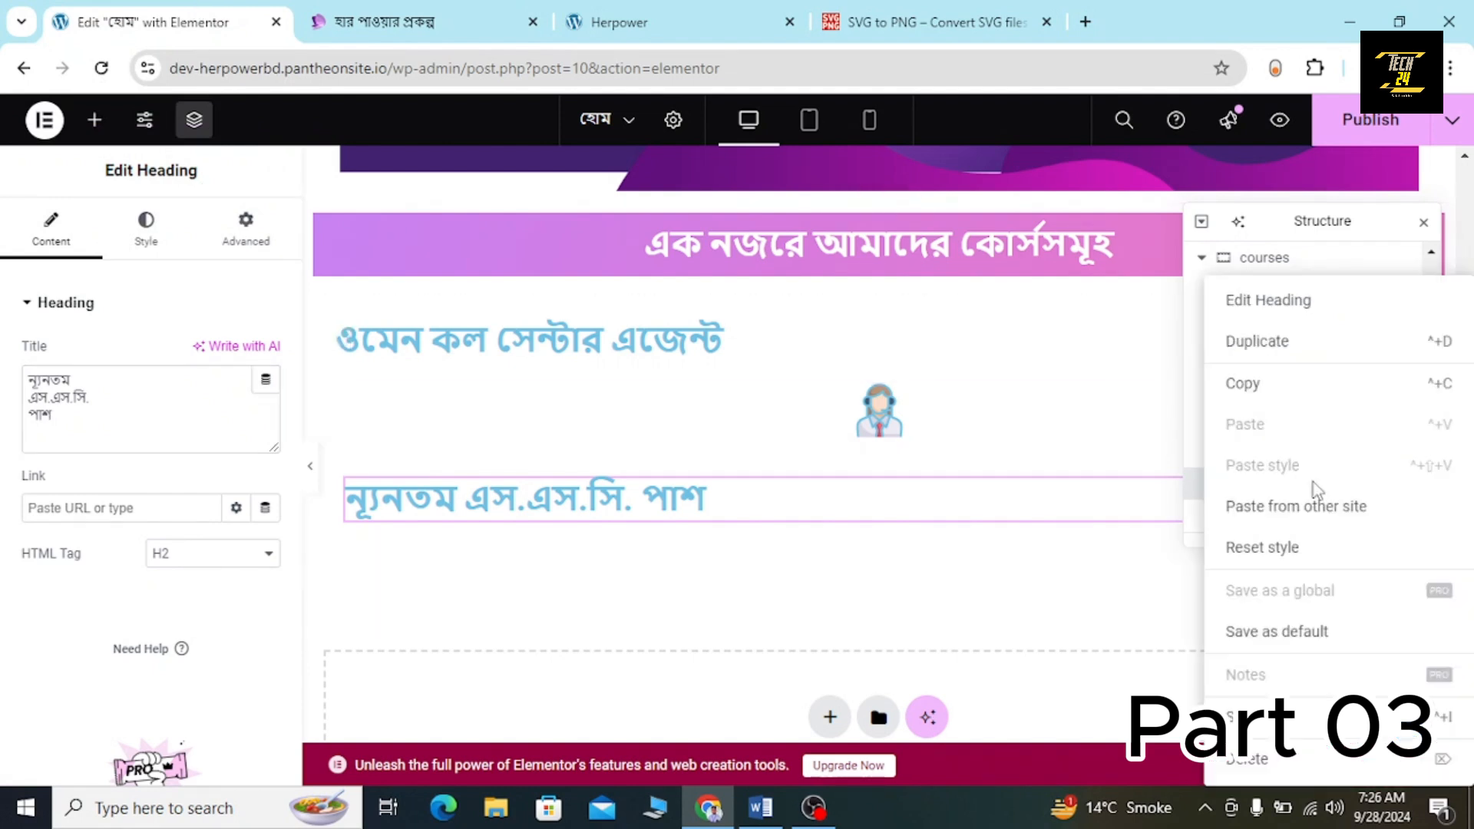
click(1270, 347)
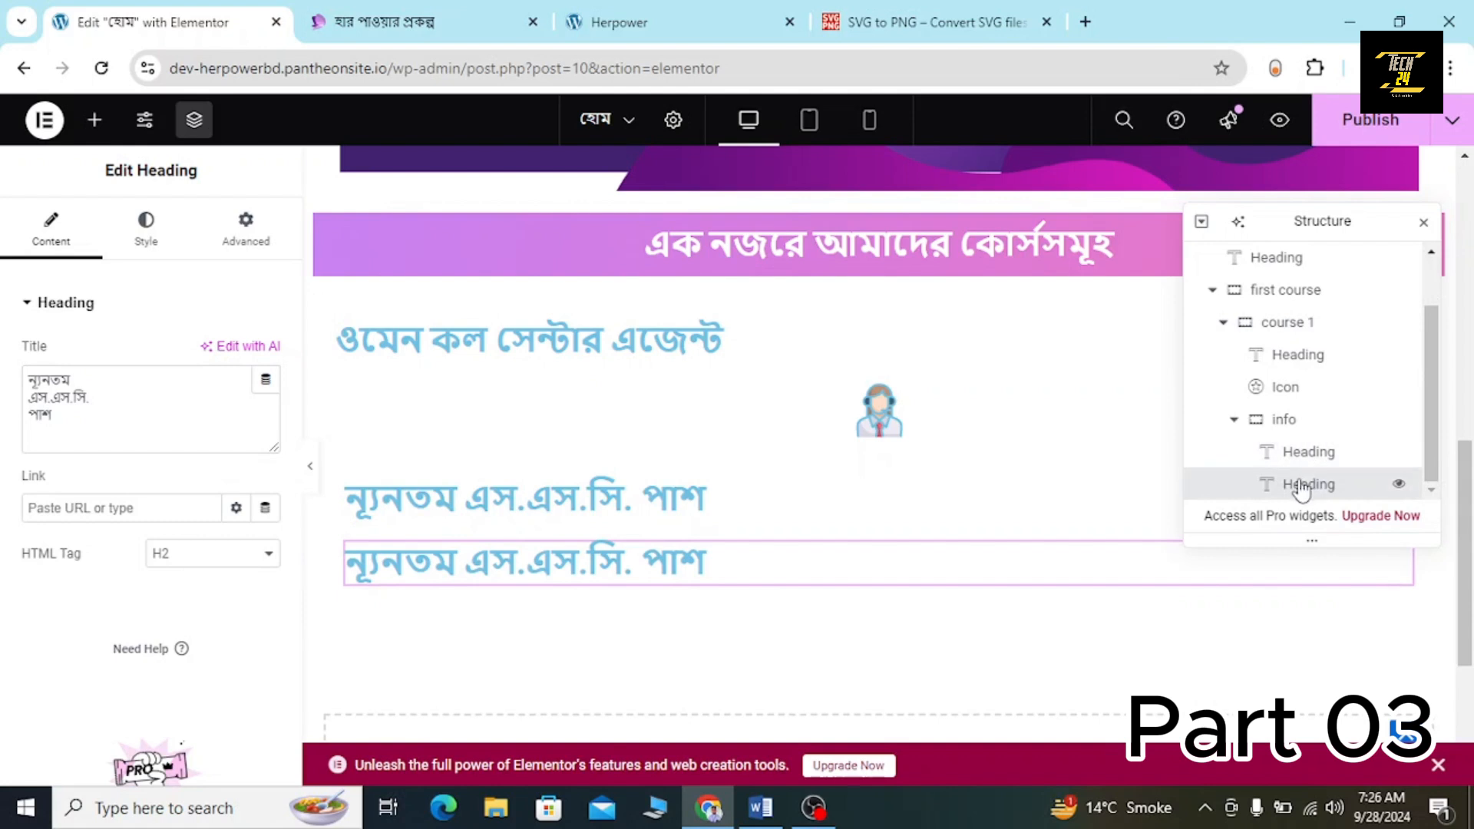
right_click(1302, 485)
click(1271, 347)
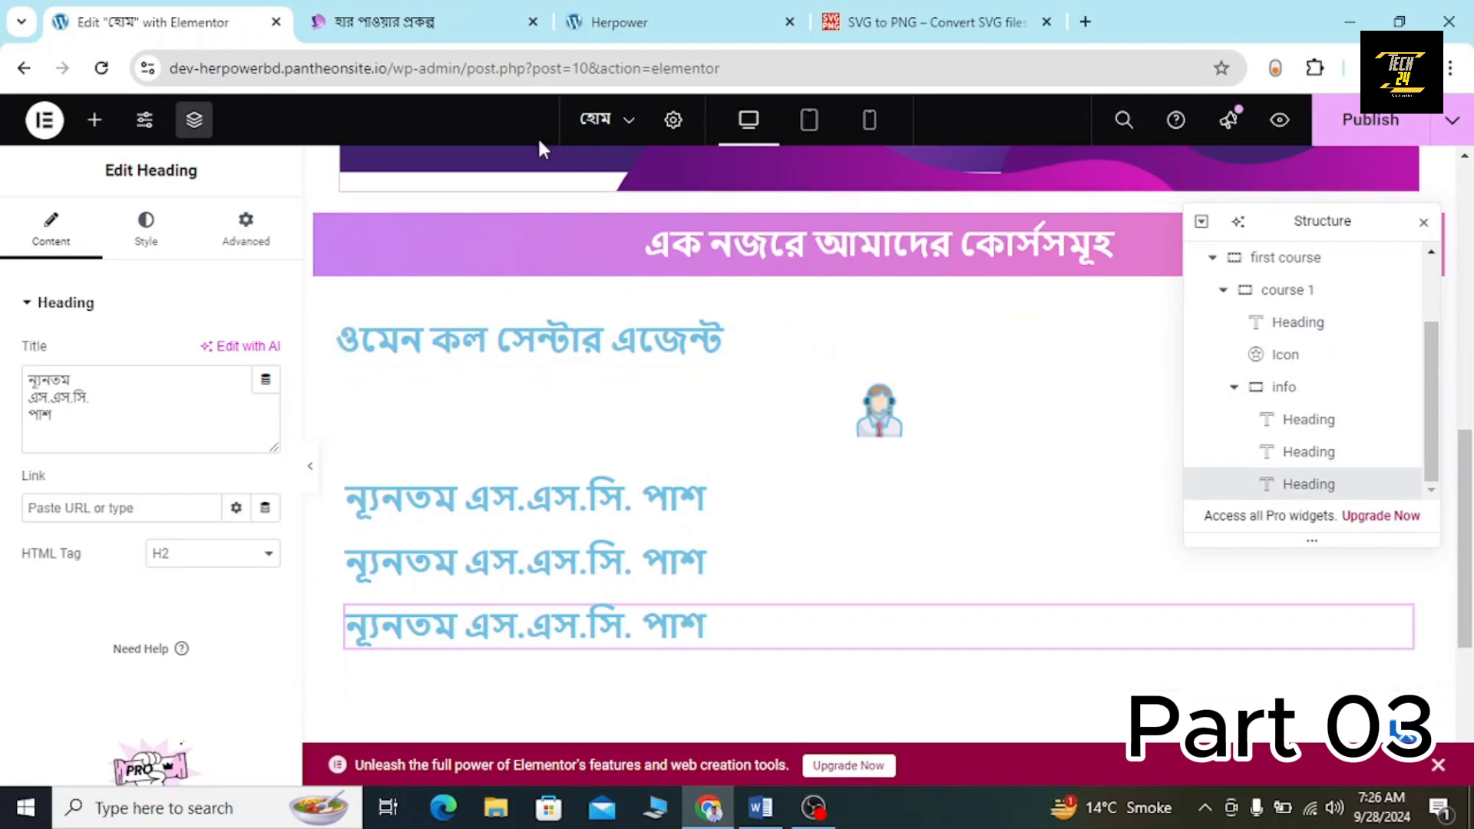
Sample the green #23975B from the first card's title bar on herpower.gov.bd and select course 1's top heading in Elementor.
click(399, 11)
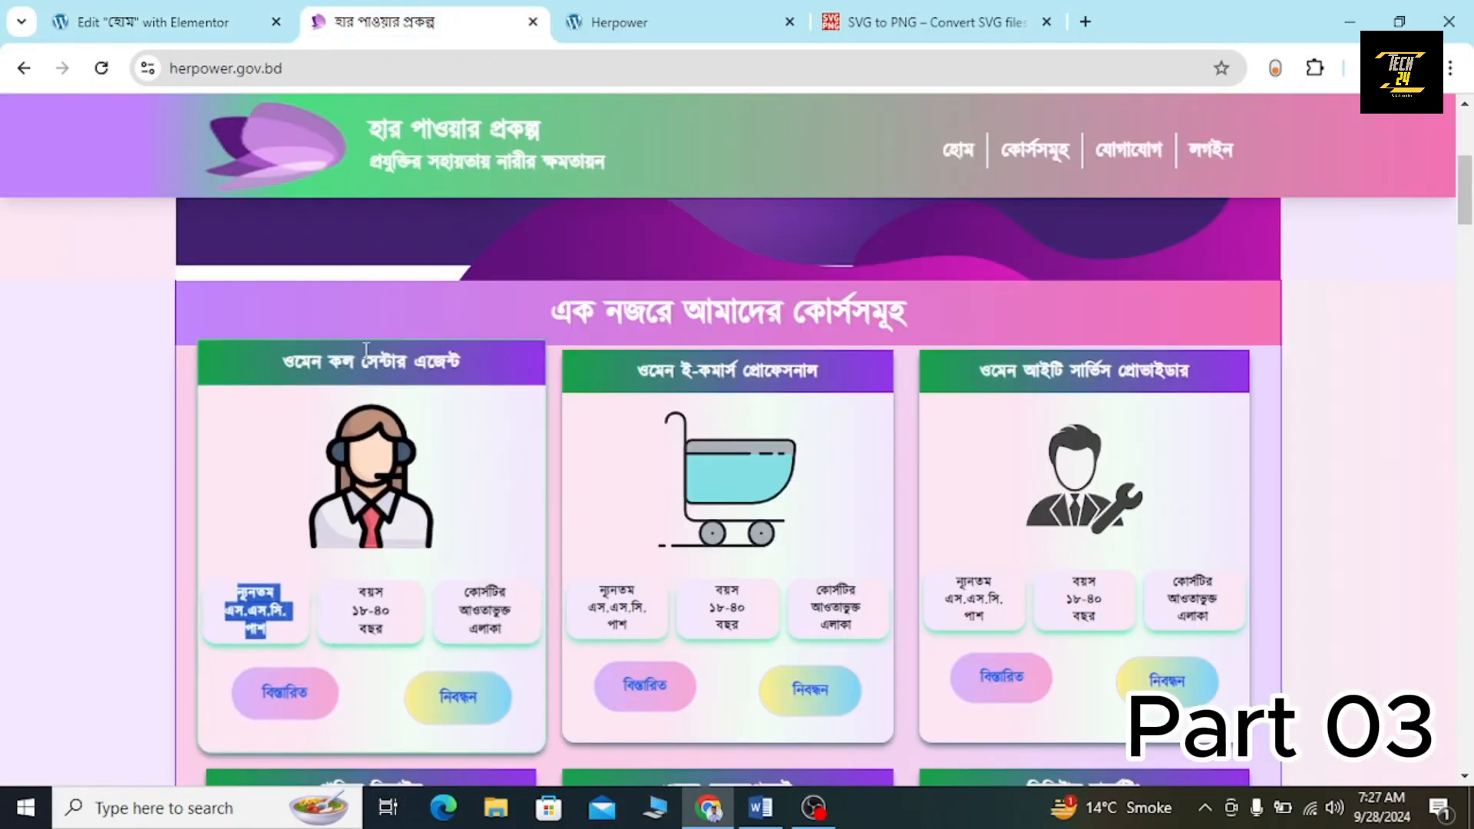
click(166, 11)
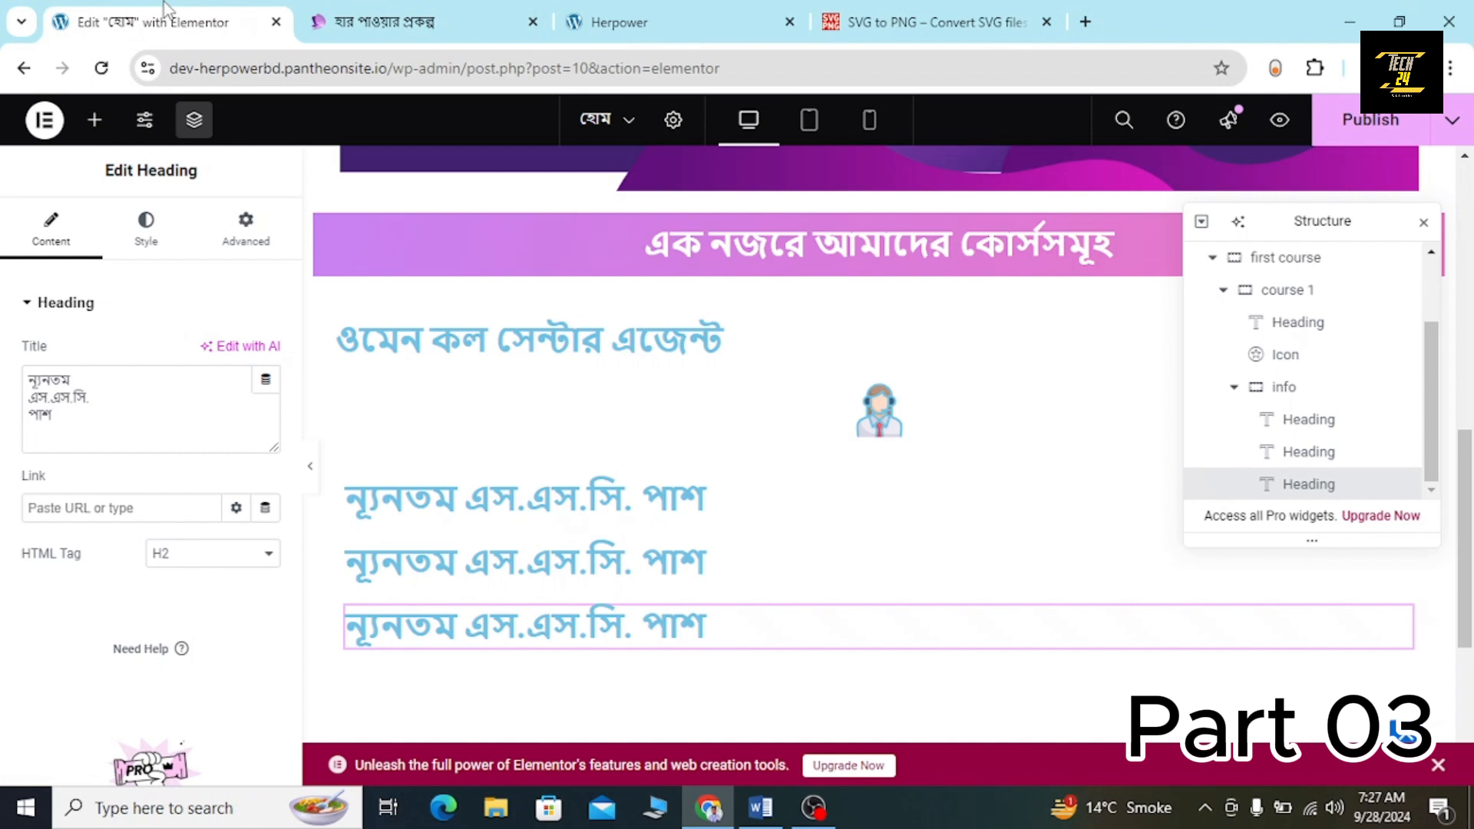
click(404, 27)
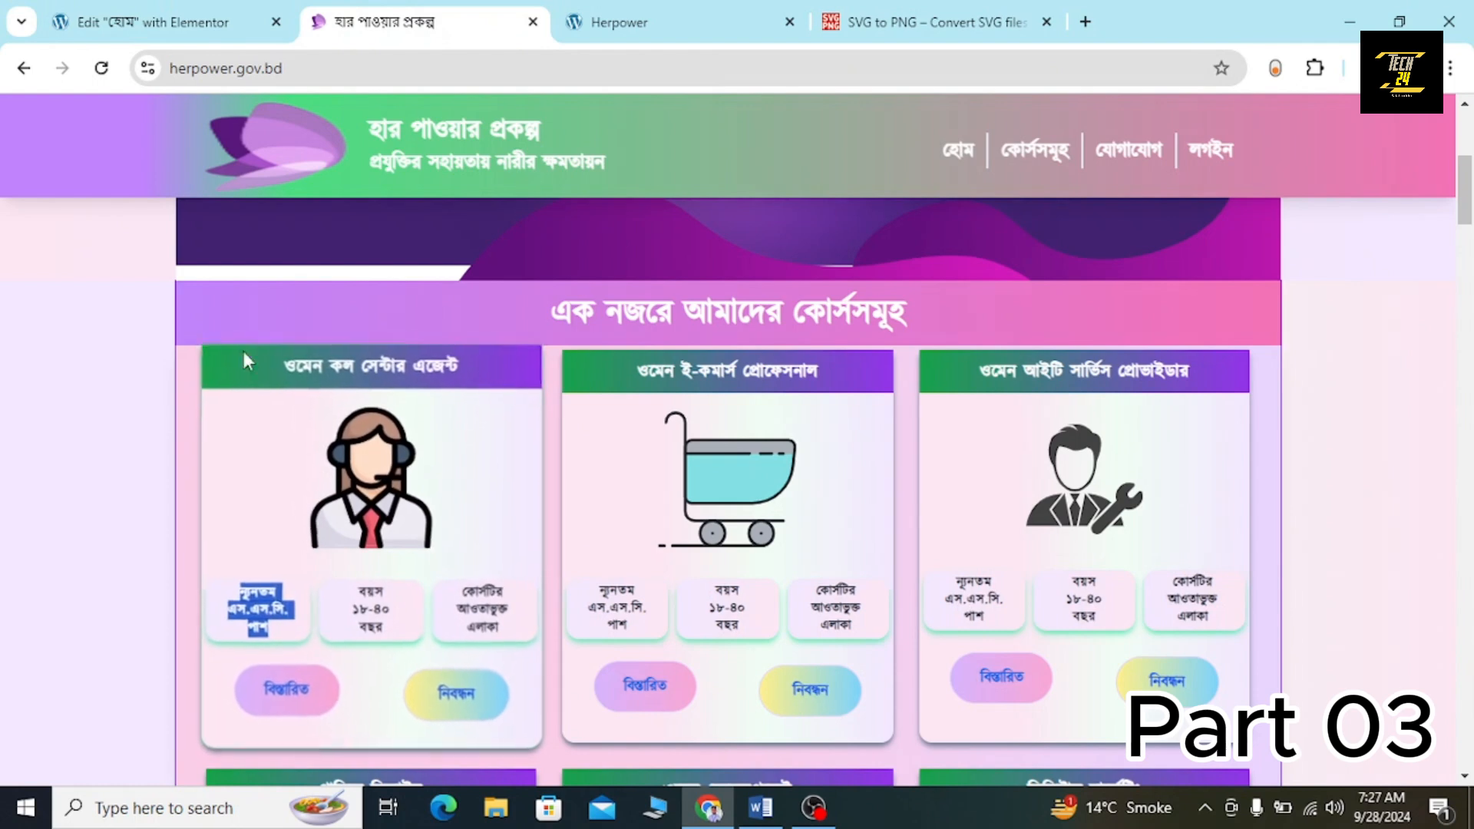
click(1315, 67)
click(1066, 235)
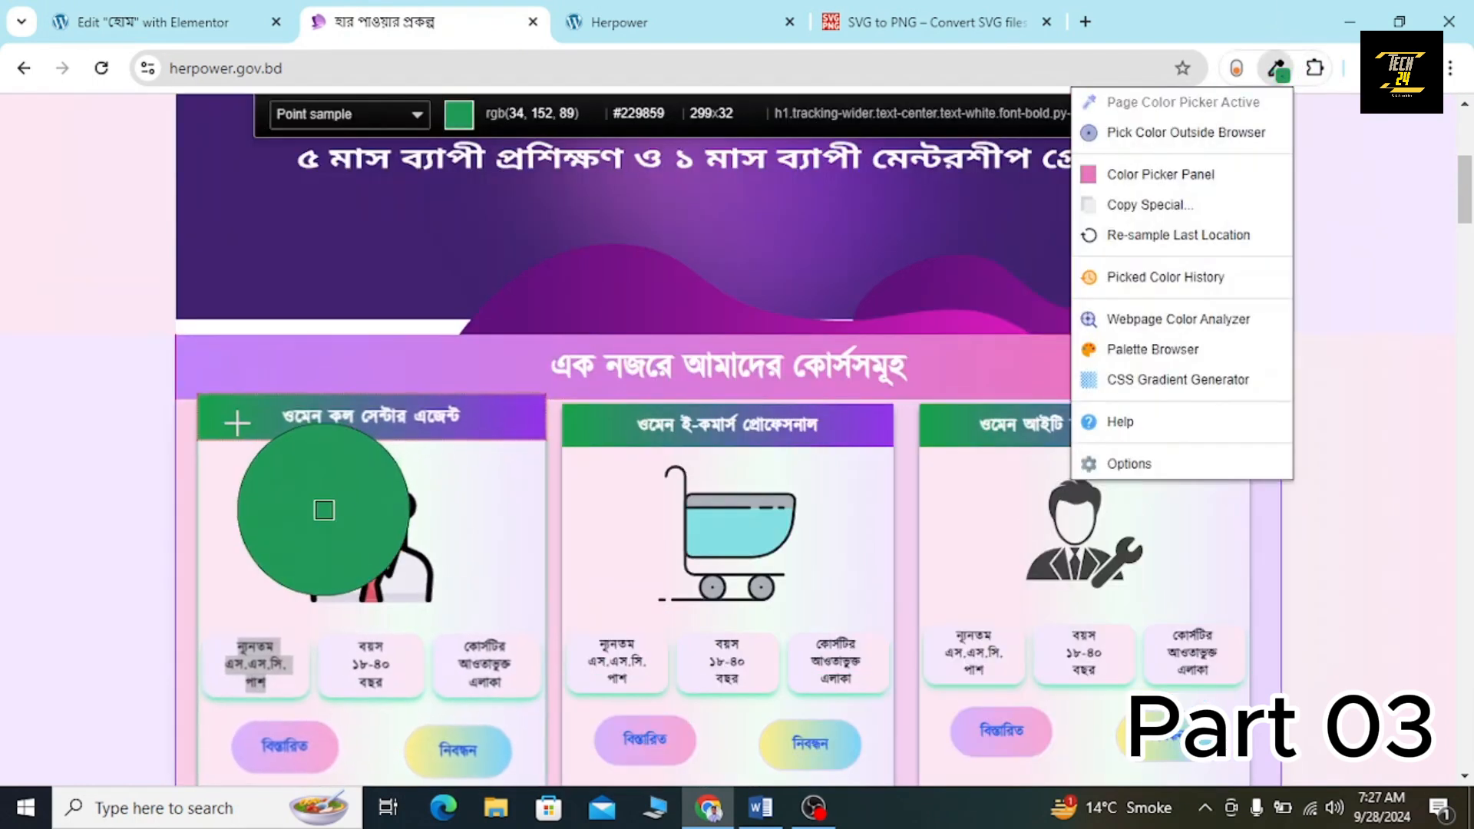
click(237, 418)
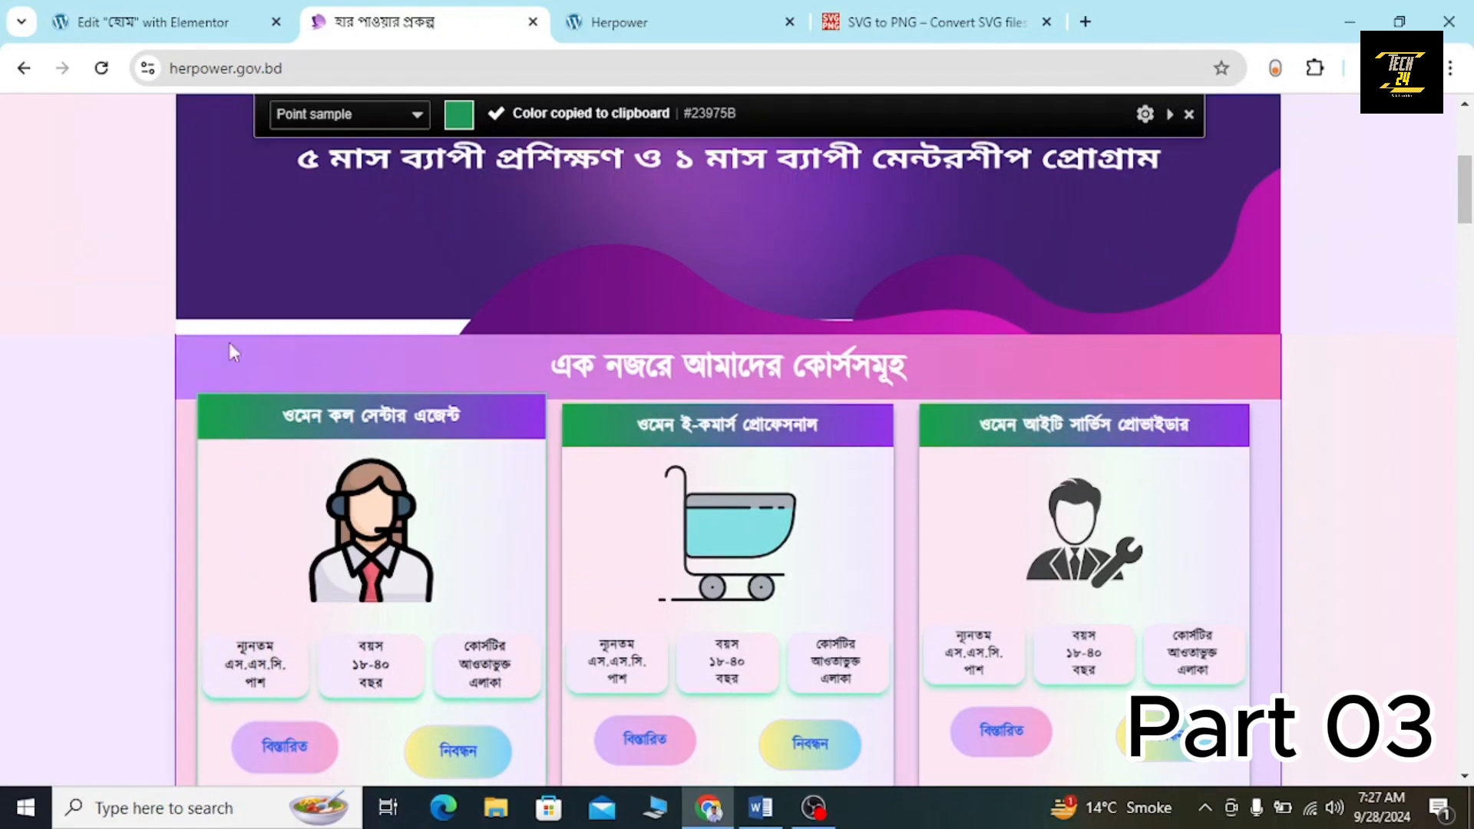
click(159, 9)
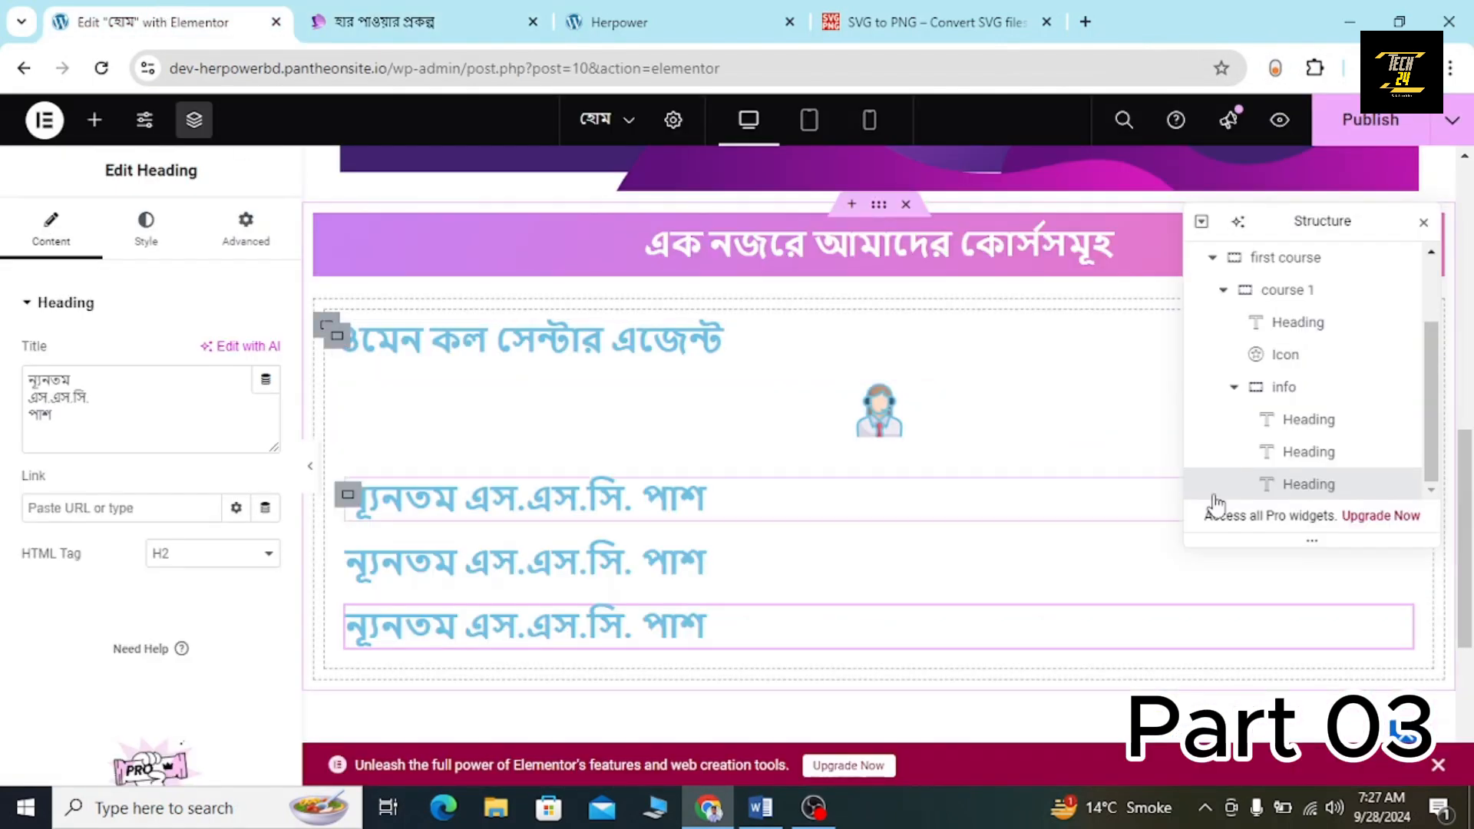
click(1293, 322)
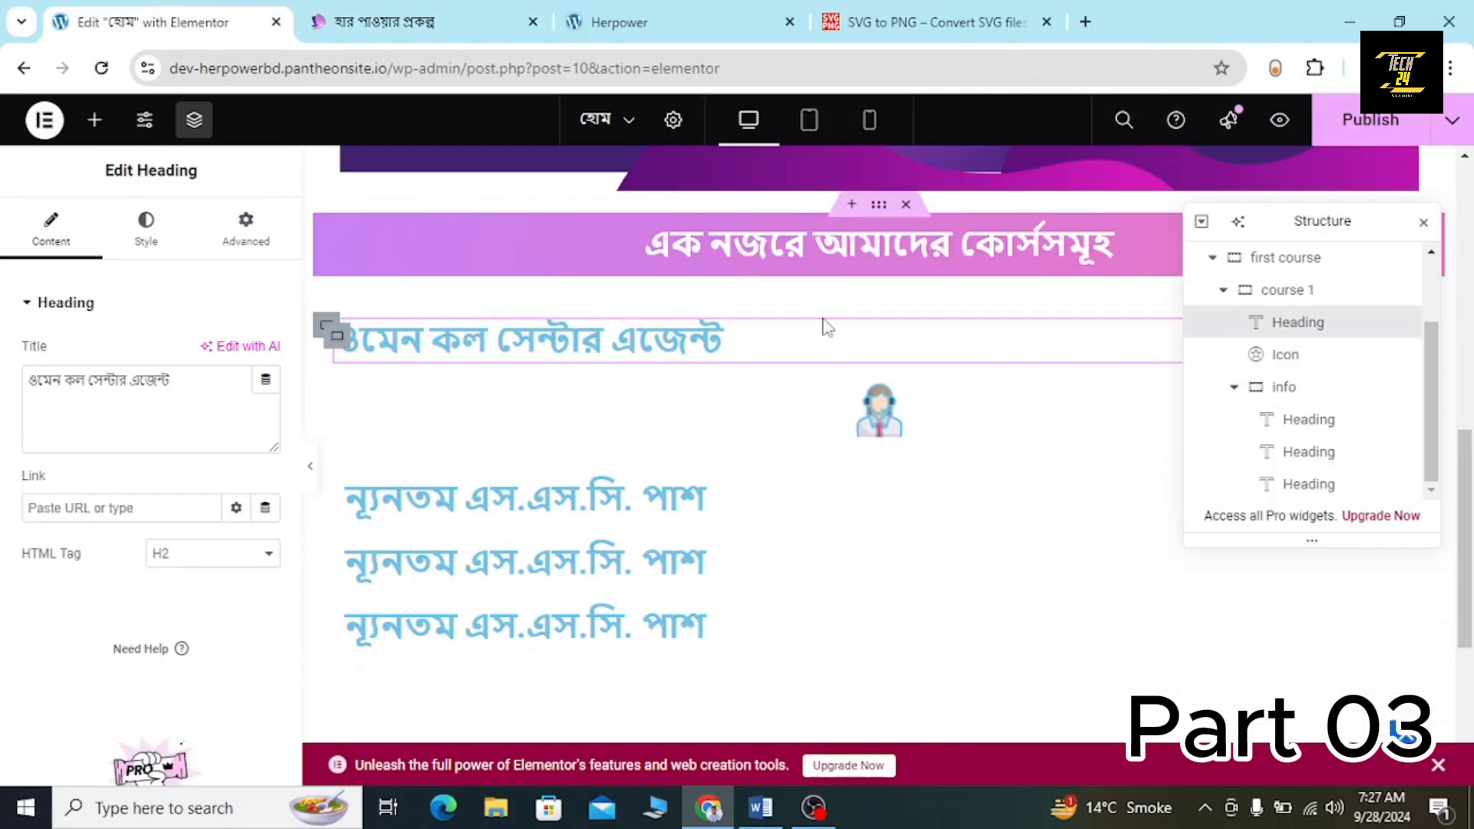
click(146, 230)
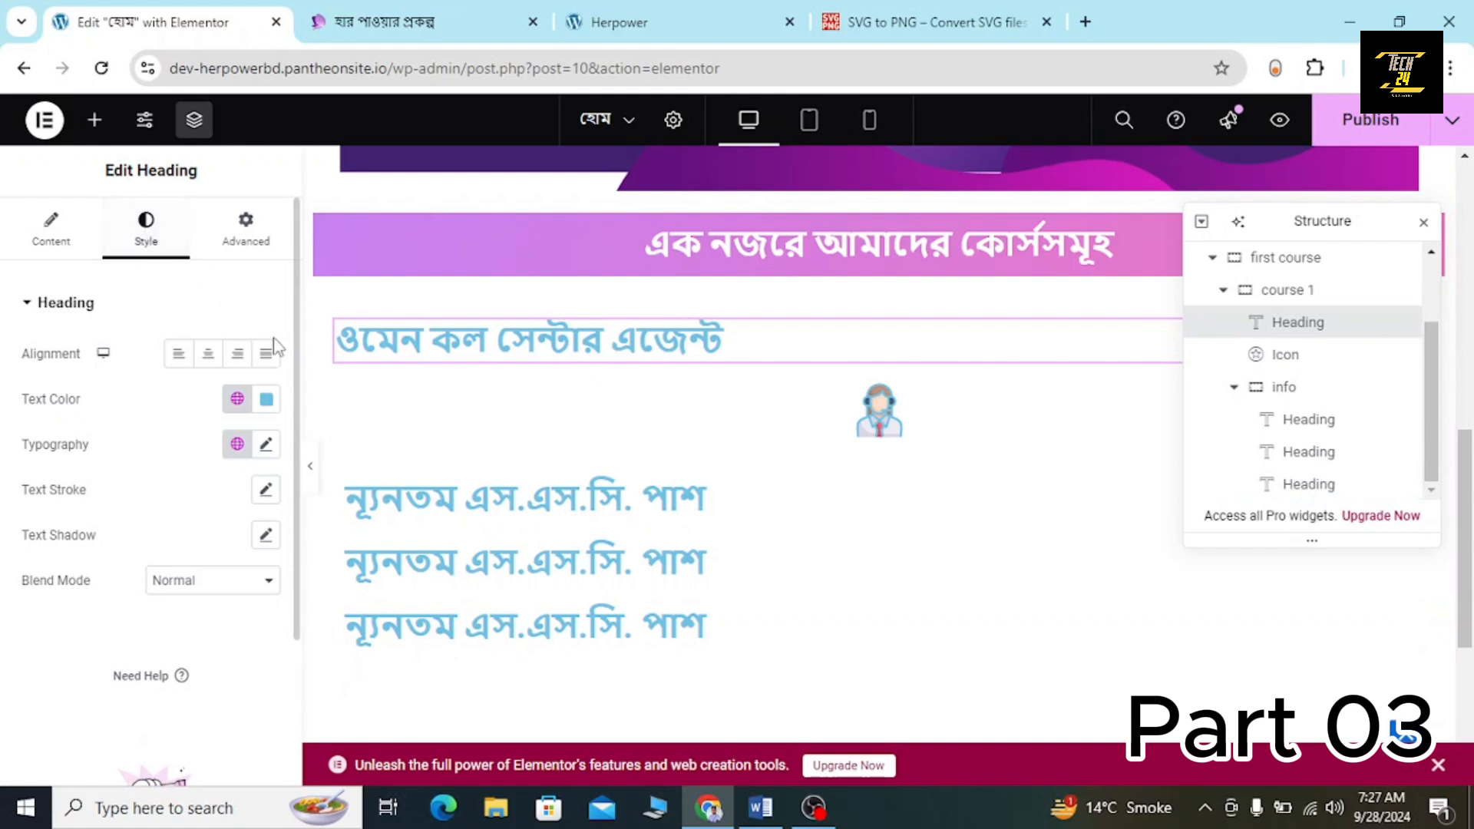
click(266, 399)
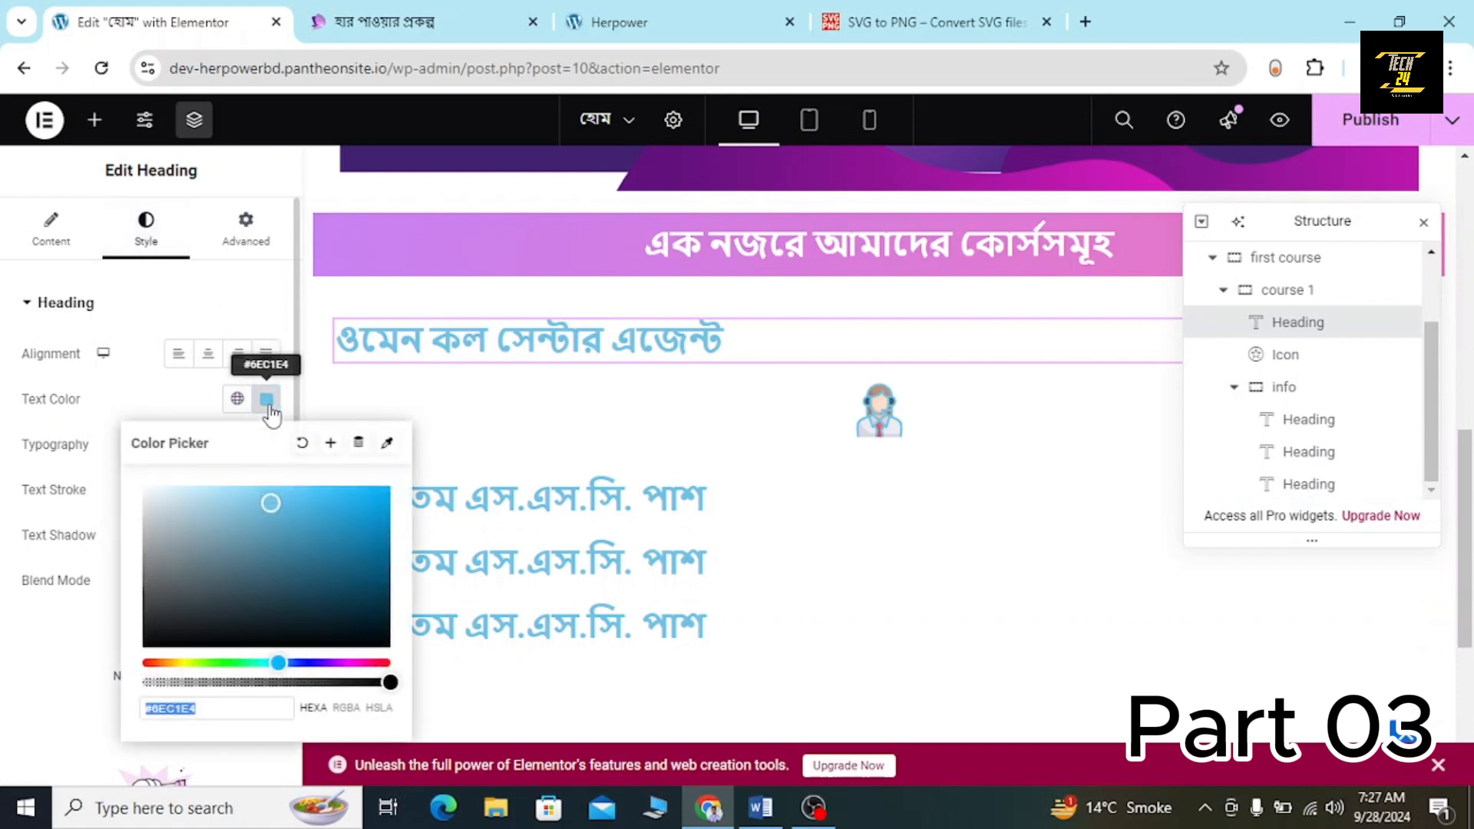
key(BackSpace)
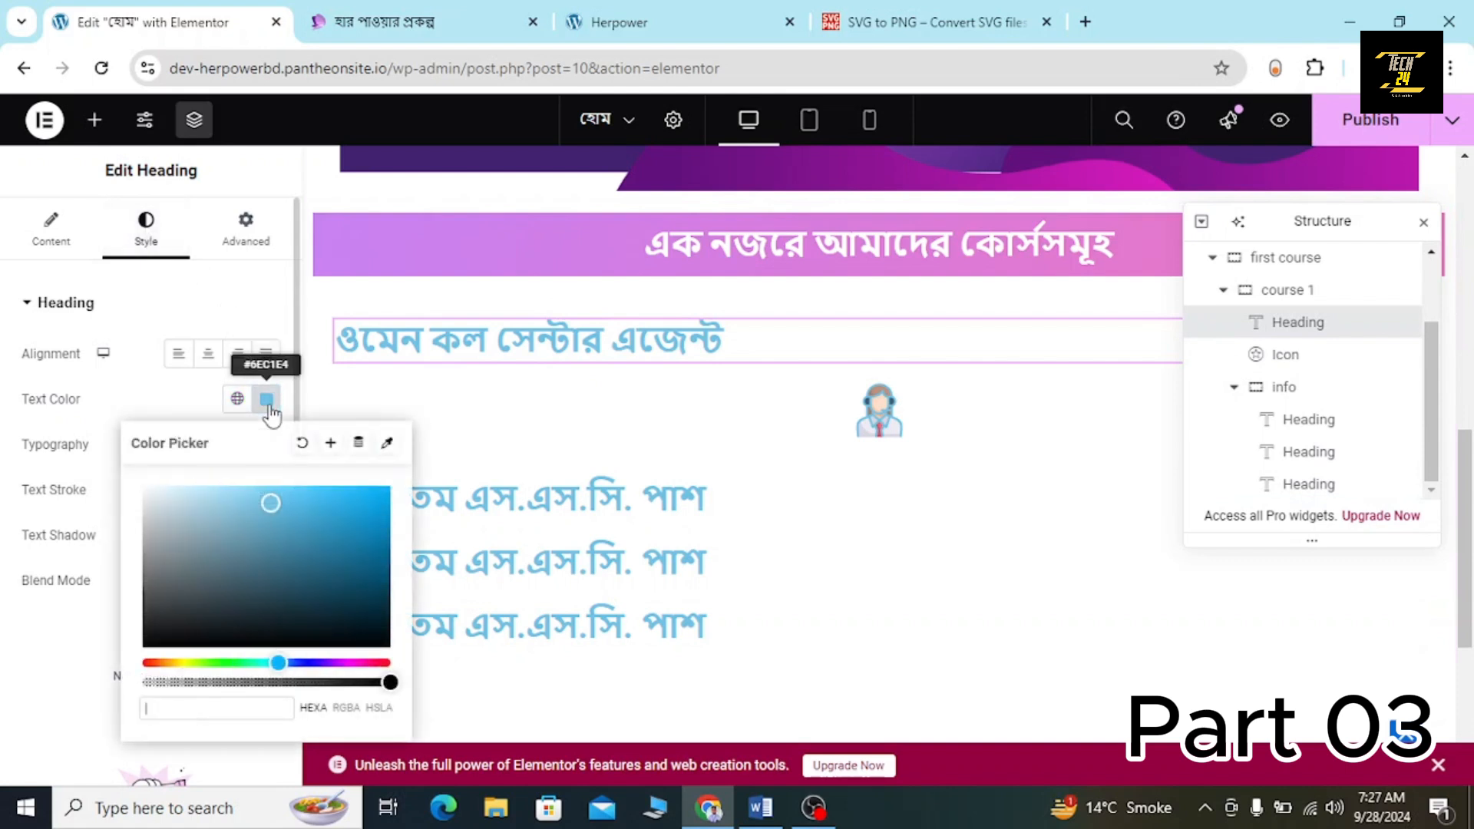
click(148, 397)
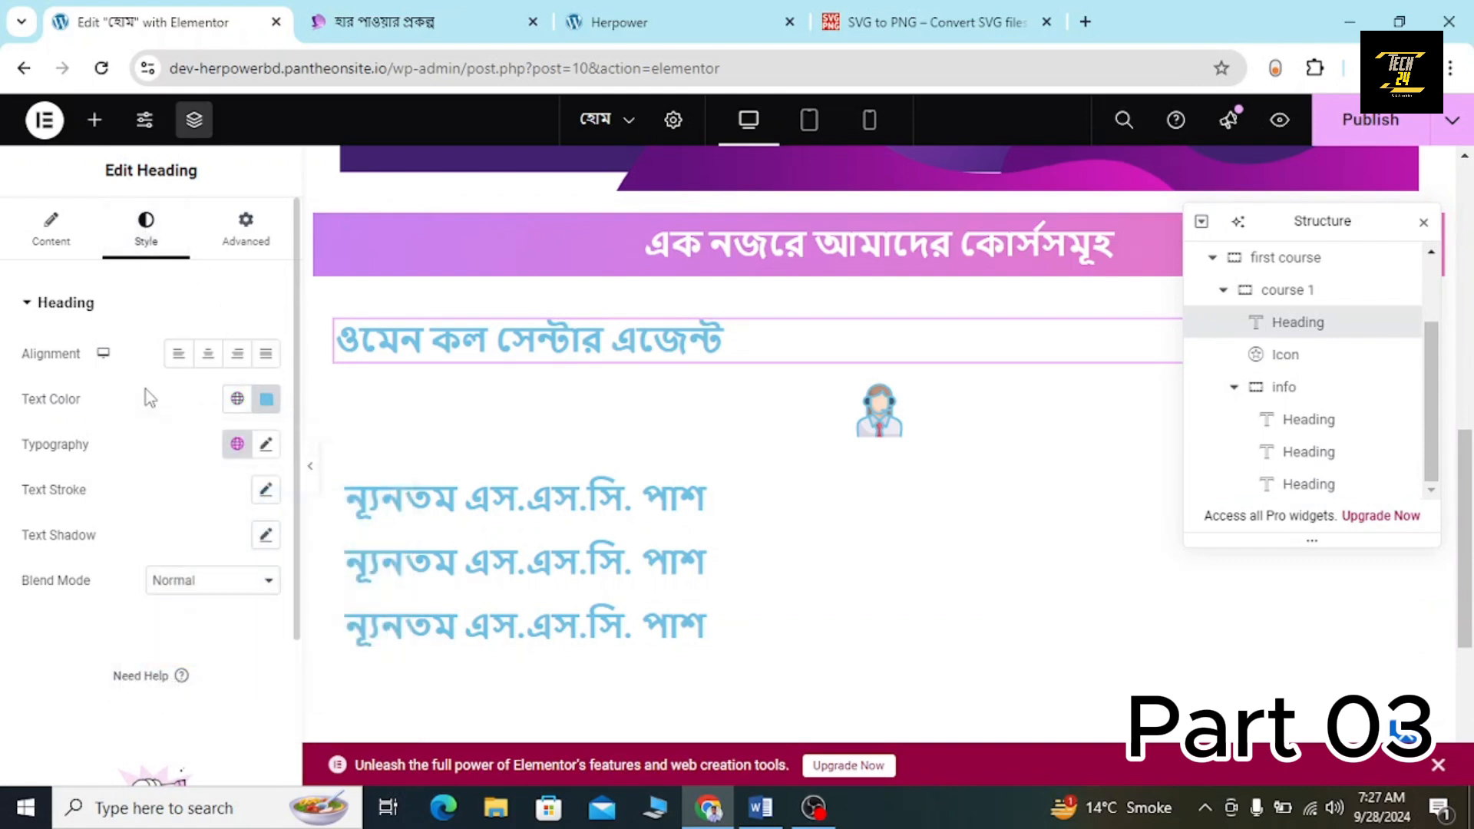
Give course 1's top heading a gradient background with #23975B as its first color.
click(236, 251)
scroll(187, 504, down, 8)
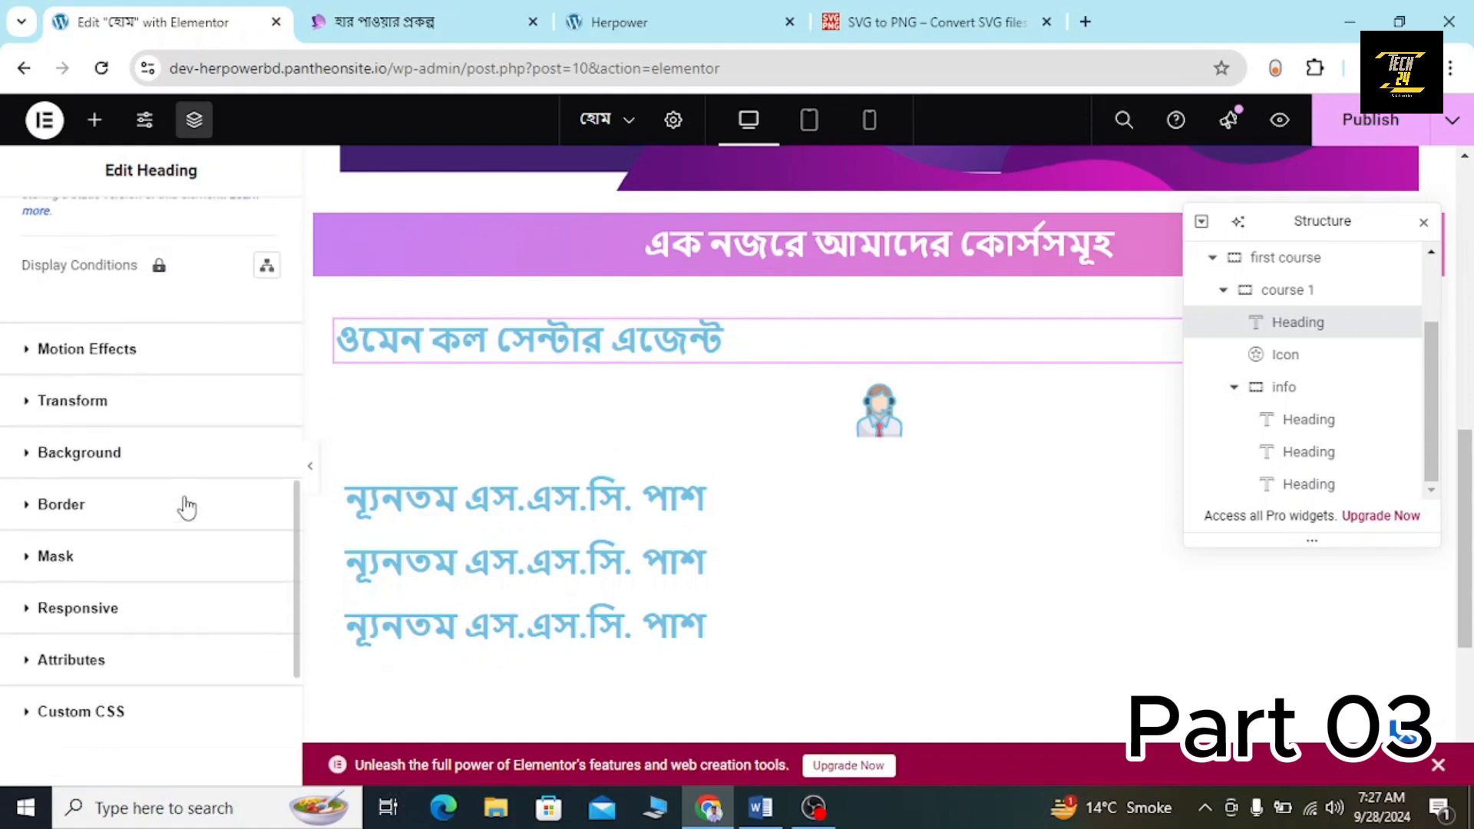
click(127, 453)
scroll(125, 454, down, 3)
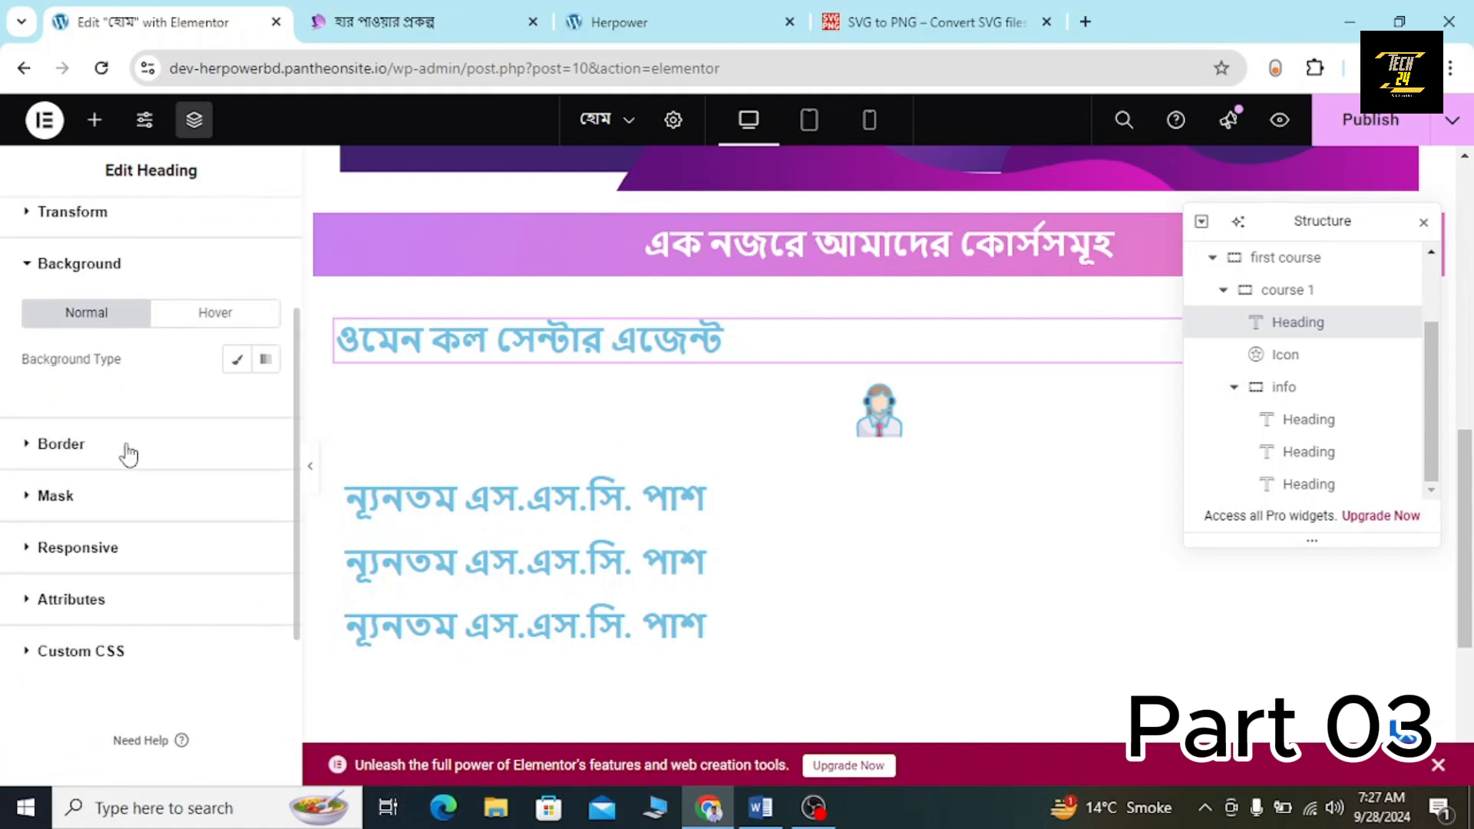
click(265, 362)
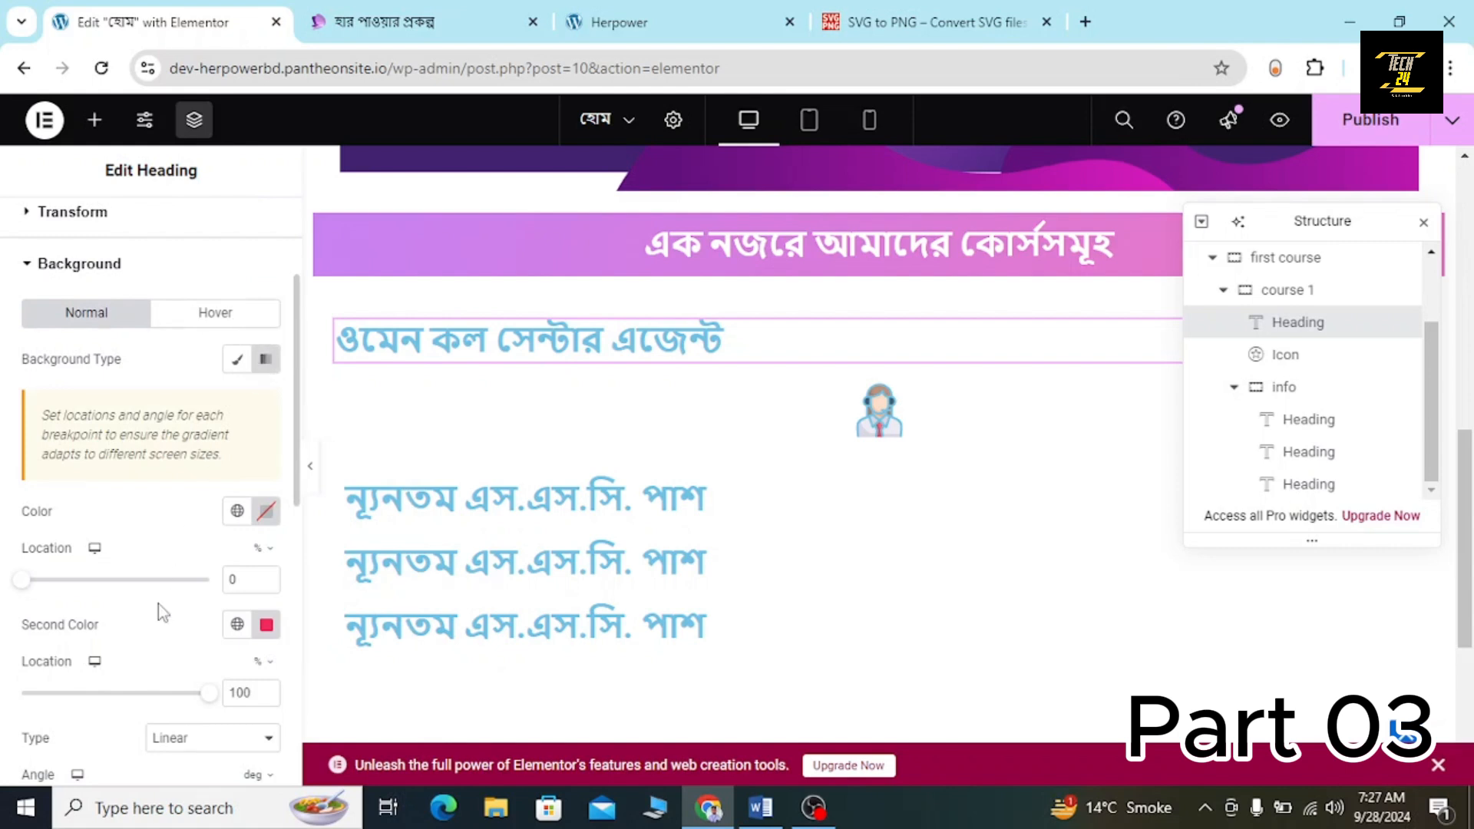
scroll(158, 603, down, 1)
click(269, 463)
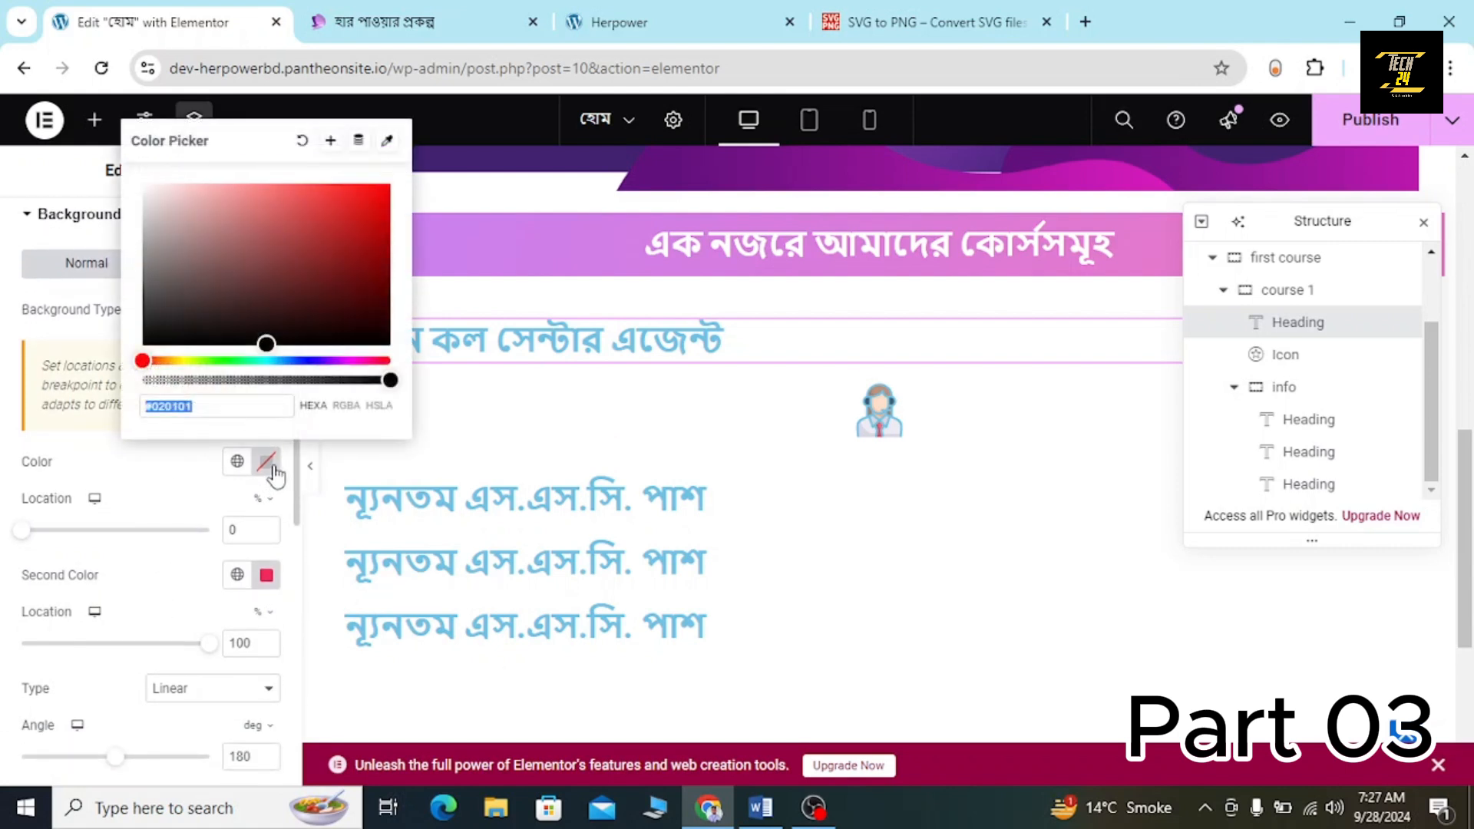
key(ctrl+v)
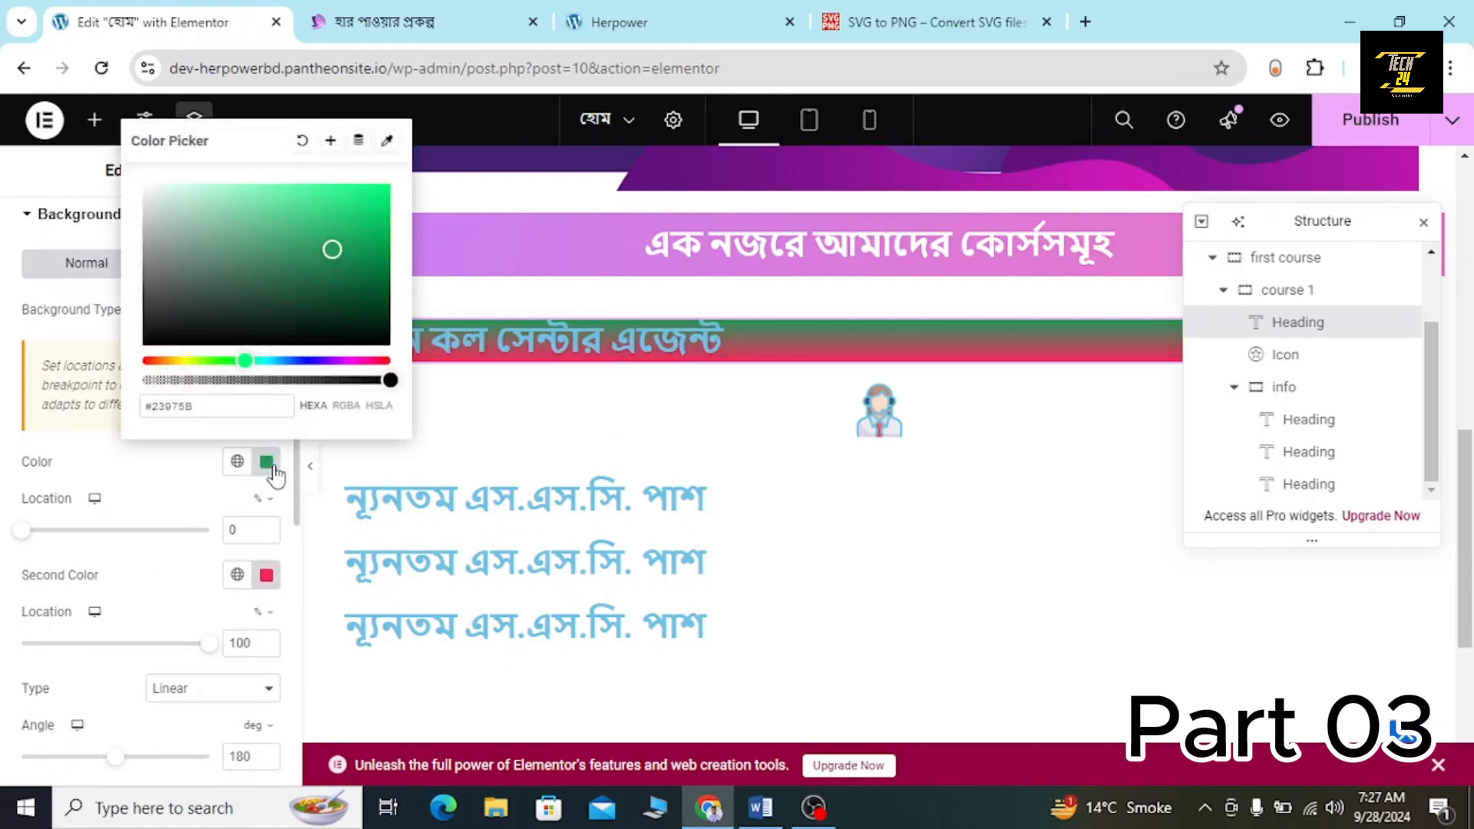
Sample the purple end of the reference card's title bar and set the heading gradient's second color to #8A3BDE.
click(384, 22)
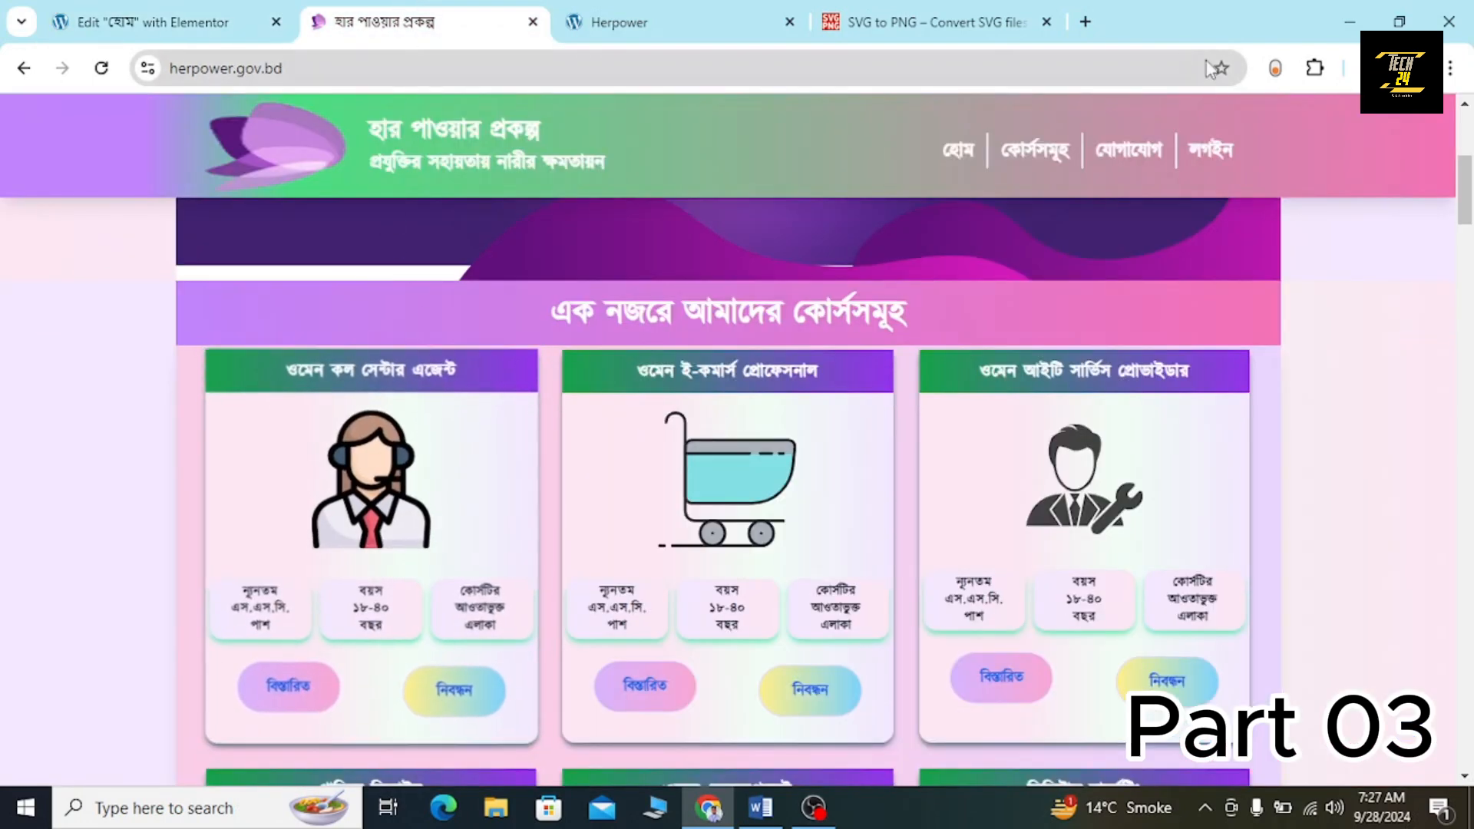
click(1314, 67)
click(1090, 231)
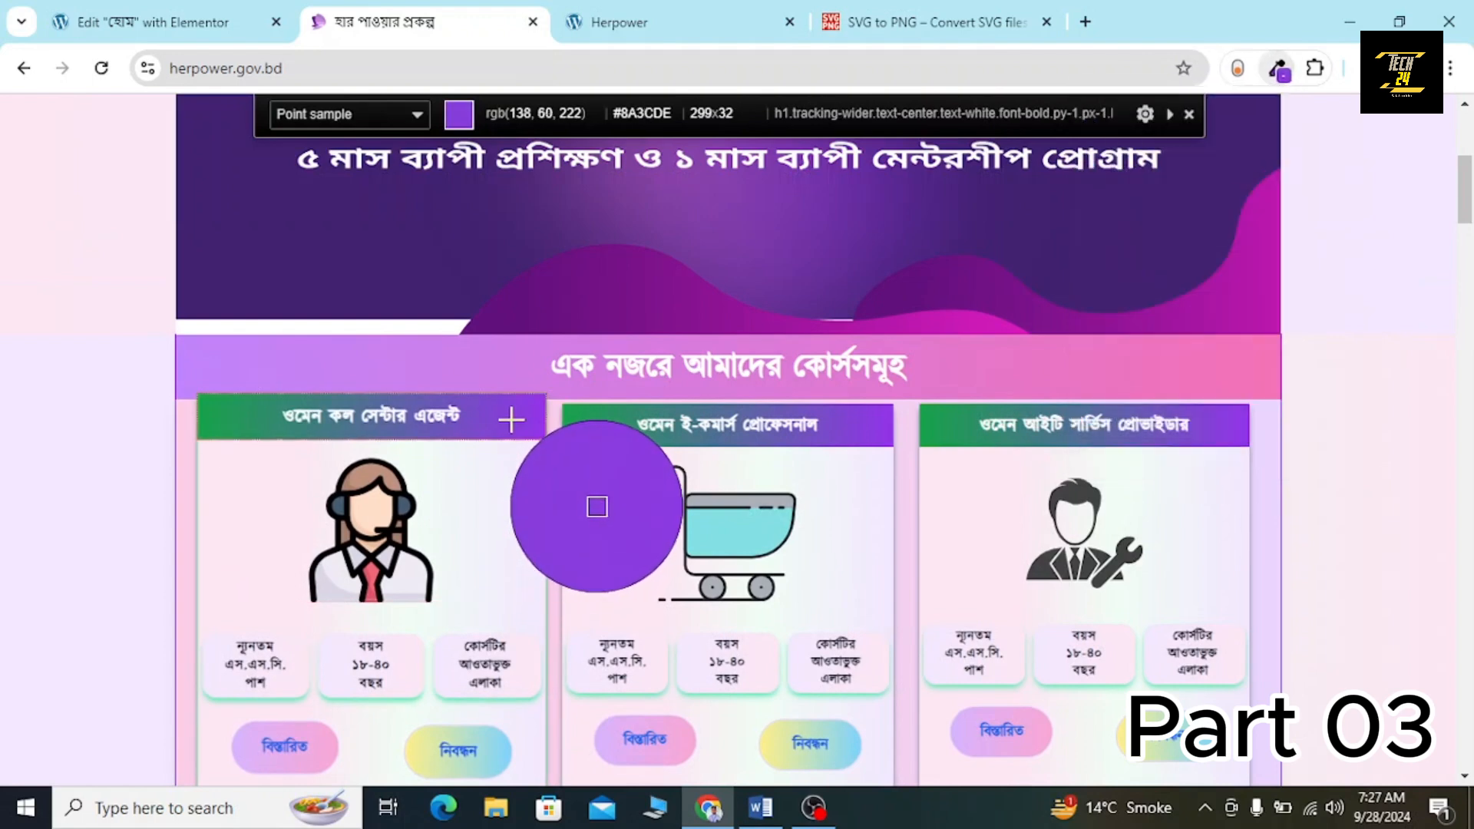
click(510, 418)
click(154, 22)
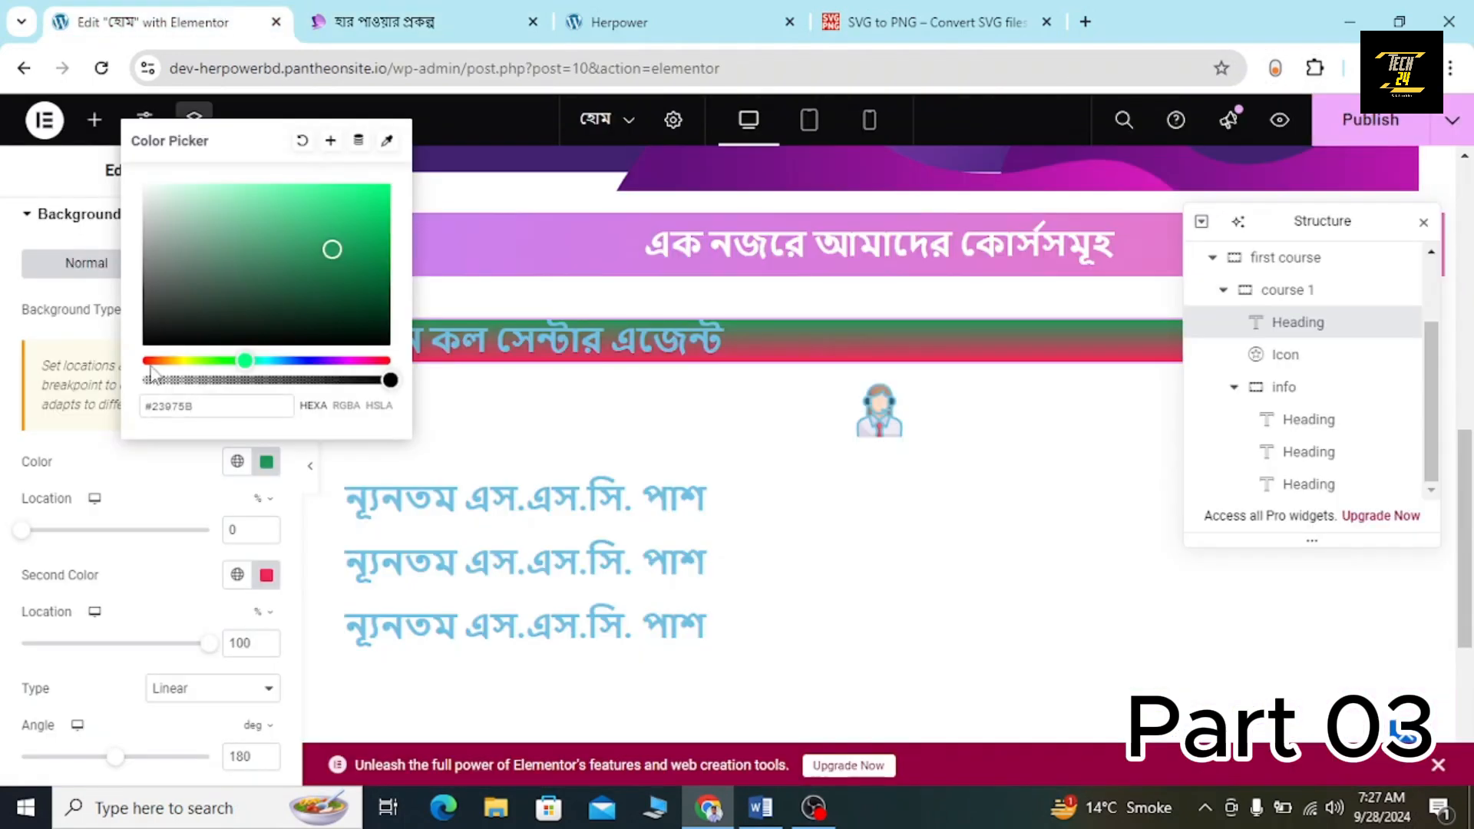
click(267, 575)
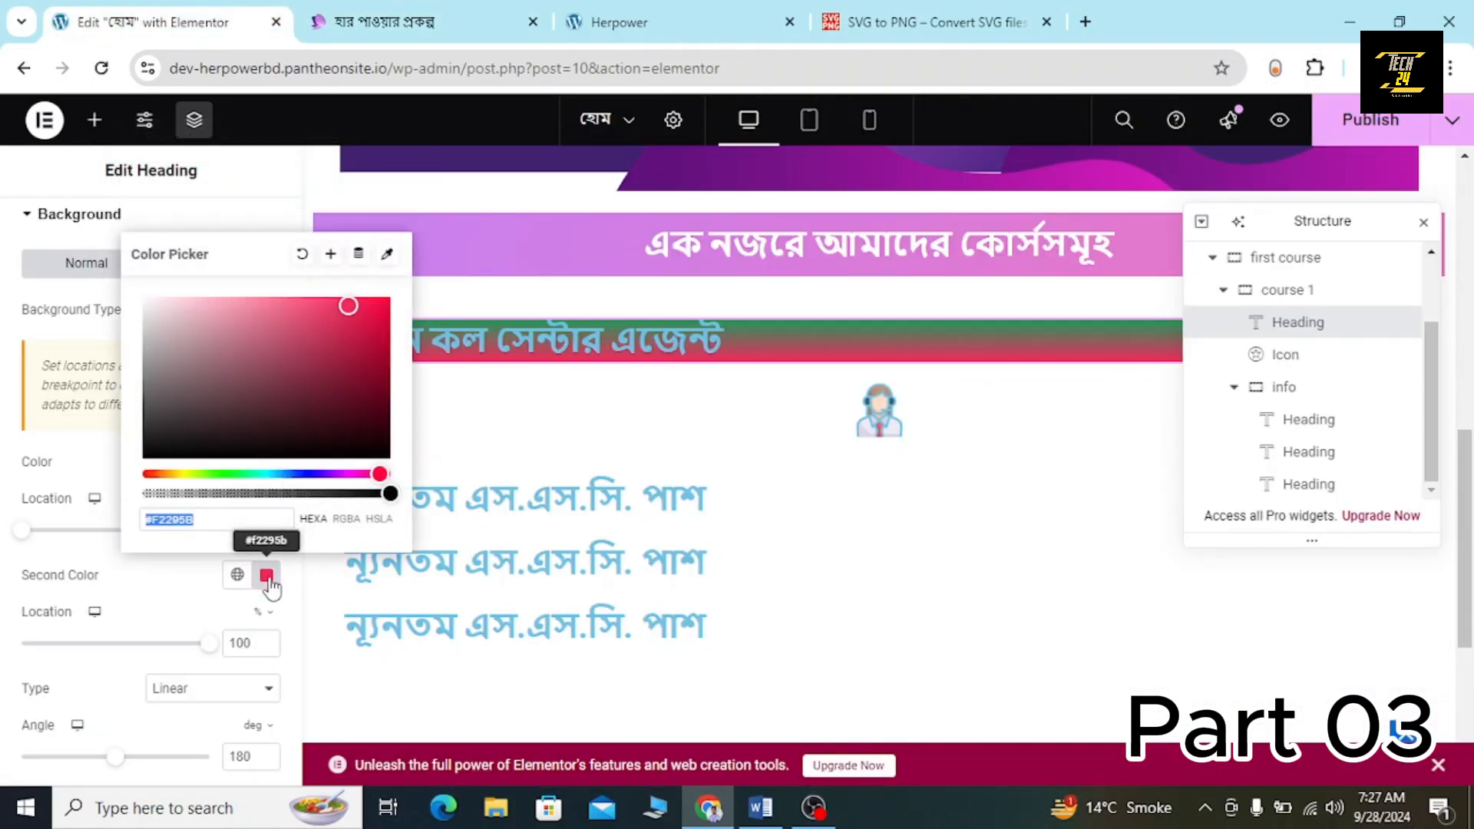
key(BackSpace)
key(ctrl+v)
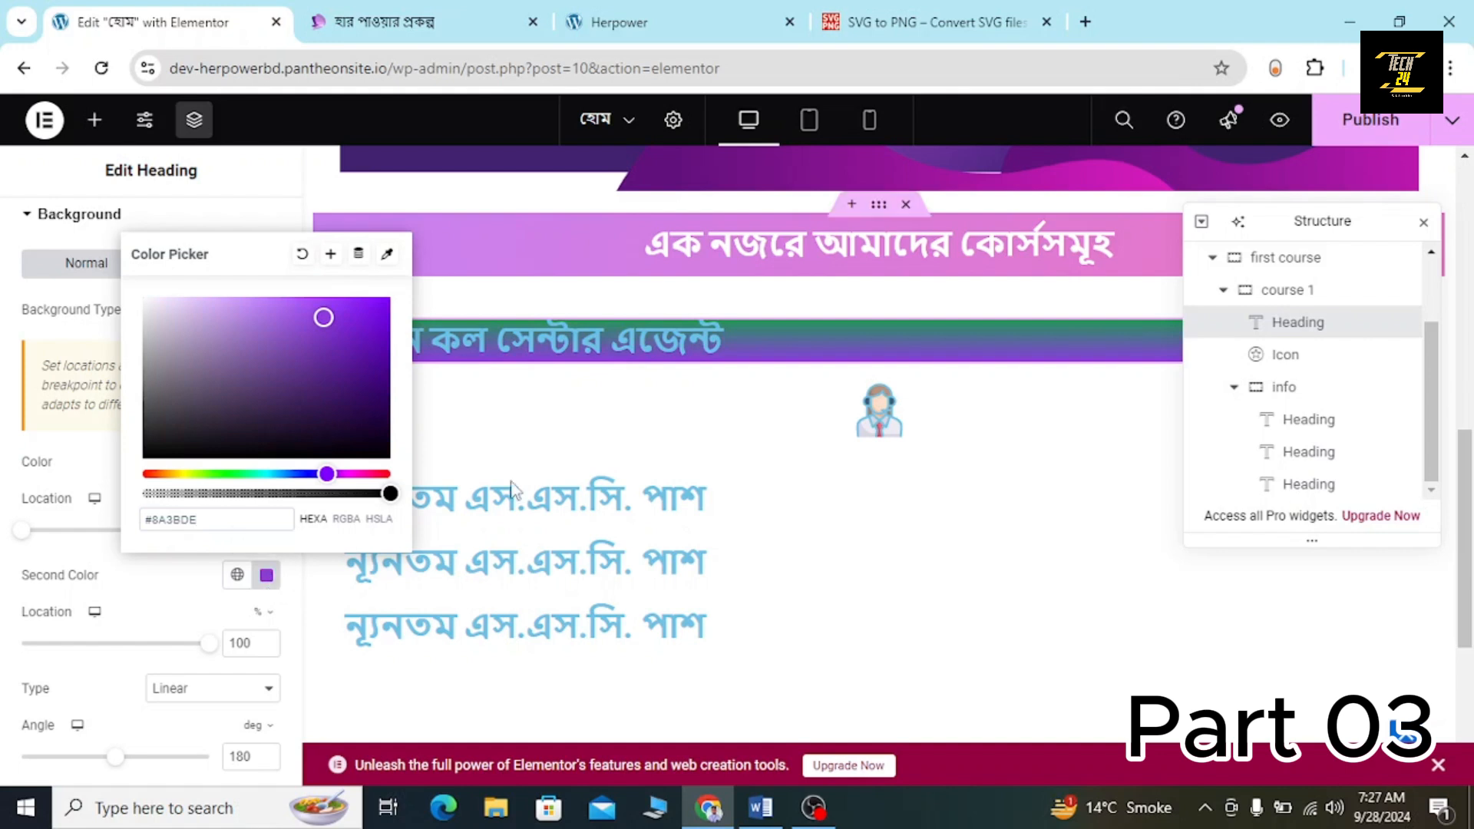
click(132, 627)
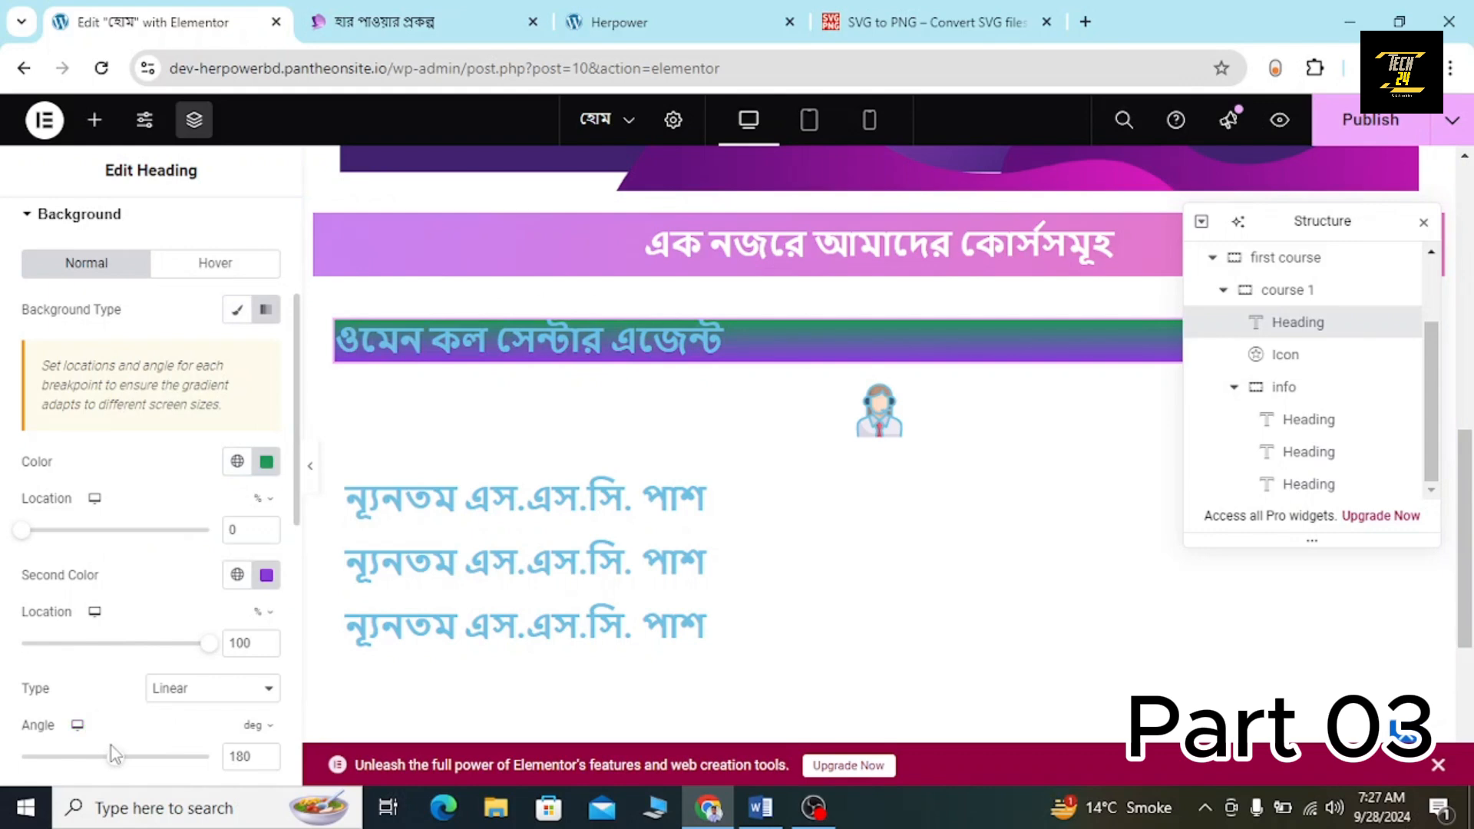
Set the heading's linear gradient angle to 159 degrees, comparing it with the title bar on herpower.gov.bd.
mouse_move(114, 756)
mouse_down()
mouse_move(154, 758)
mouse_move(87, 758)
mouse_up()
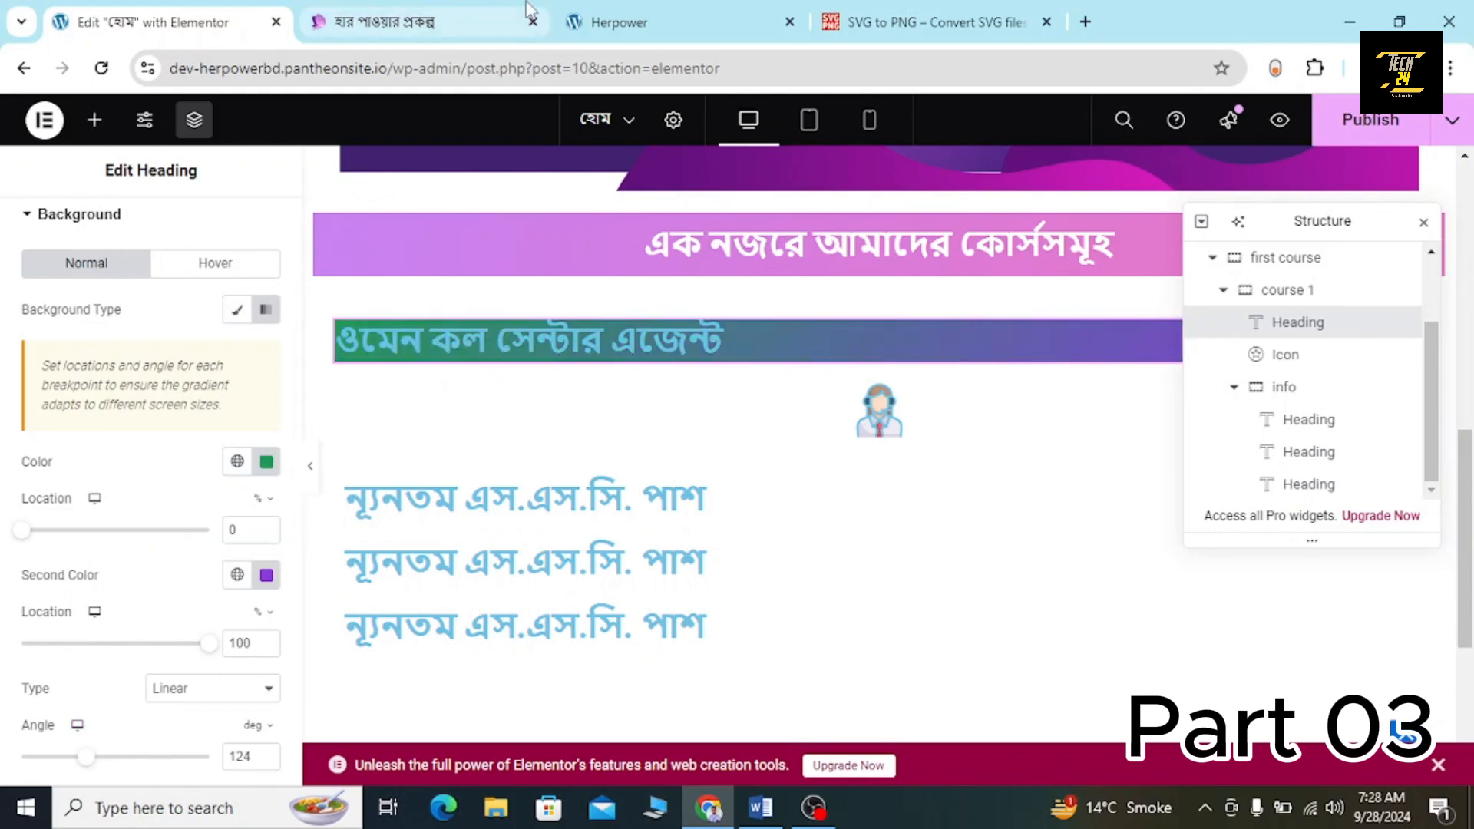
click(500, 11)
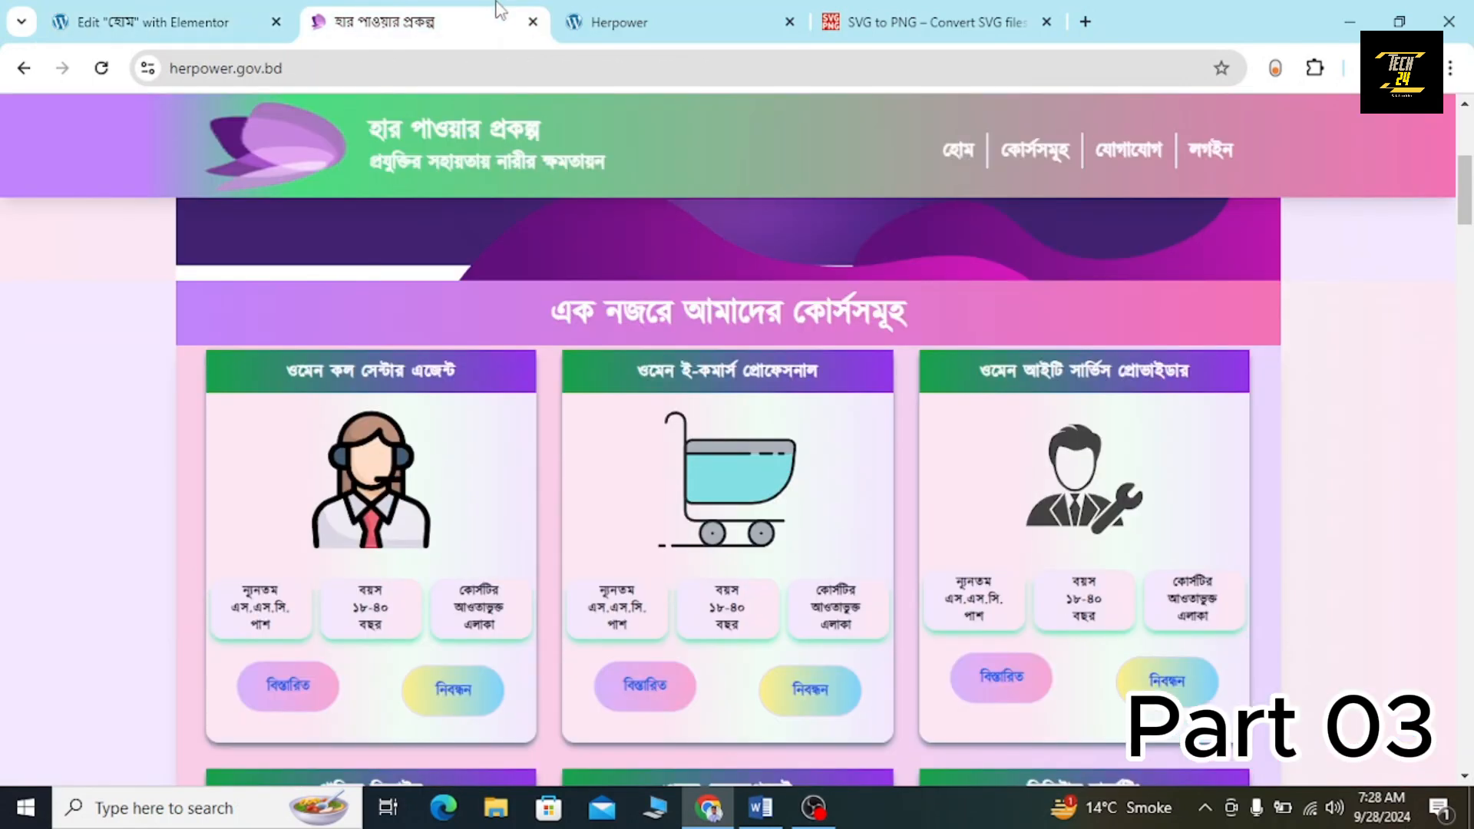
click(214, 7)
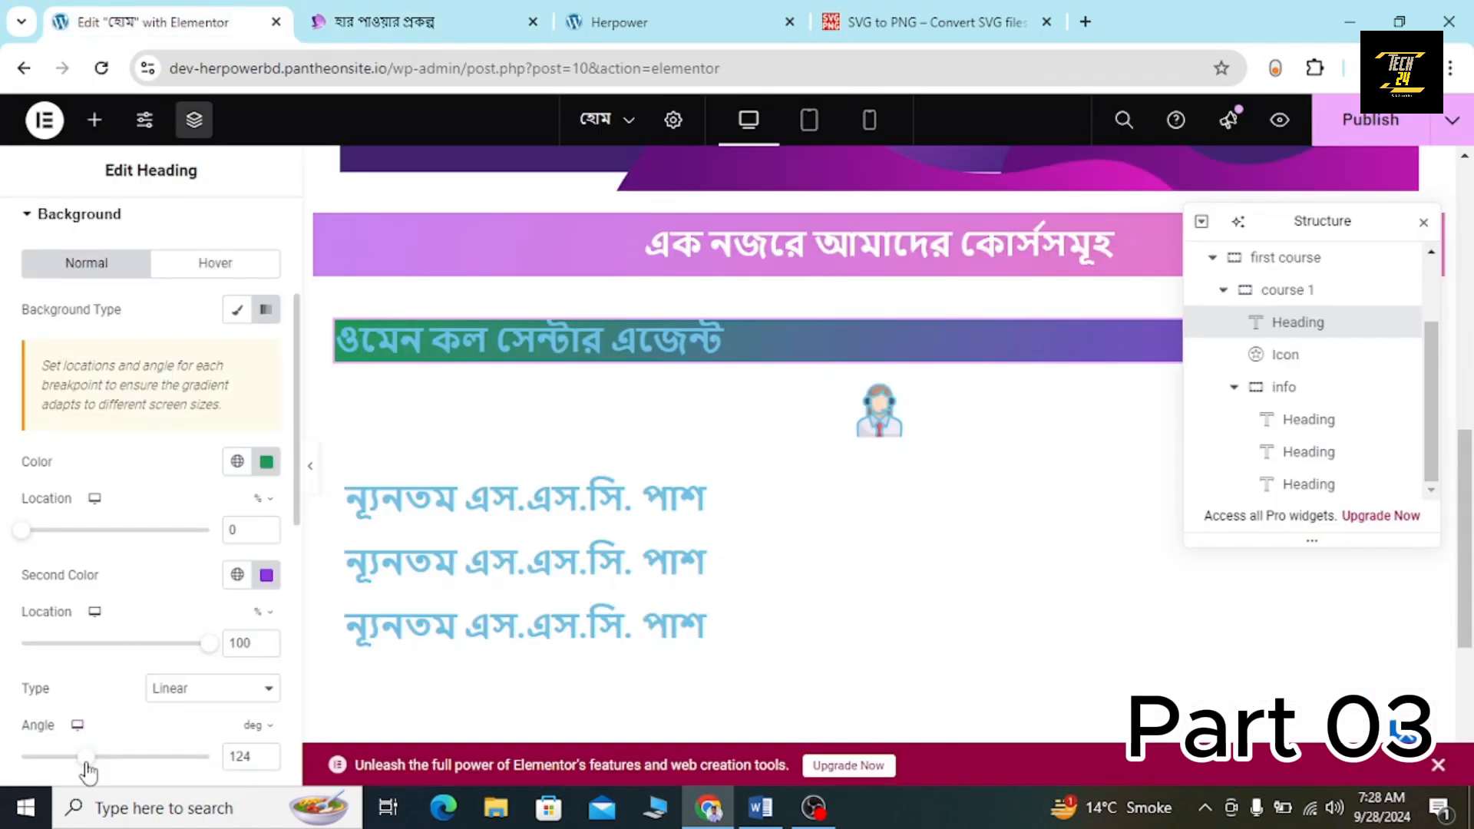
mouse_move(85, 762)
mouse_down()
mouse_move(57, 765)
mouse_move(108, 763)
mouse_up()
click(430, 21)
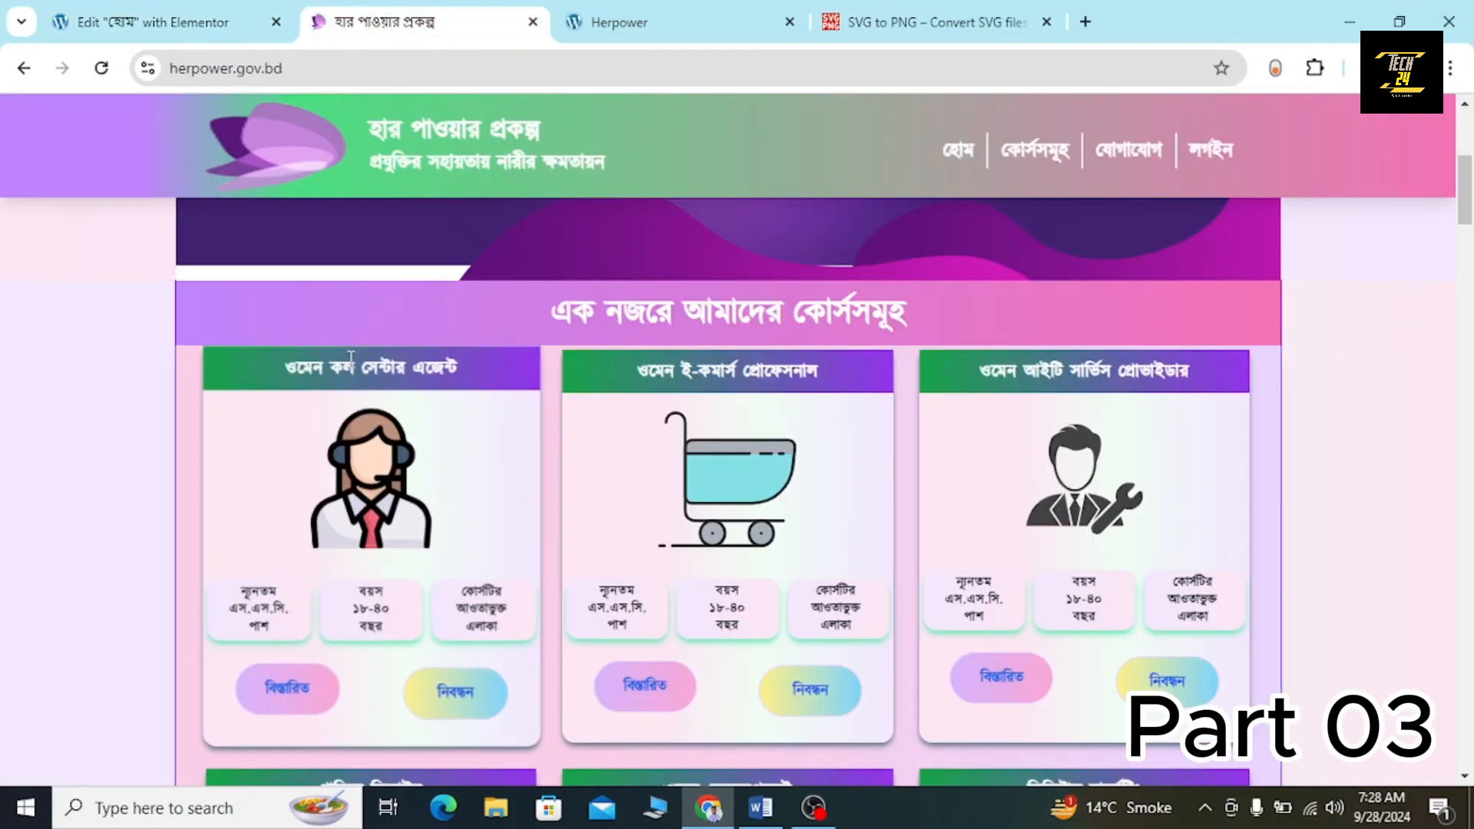
click(153, 21)
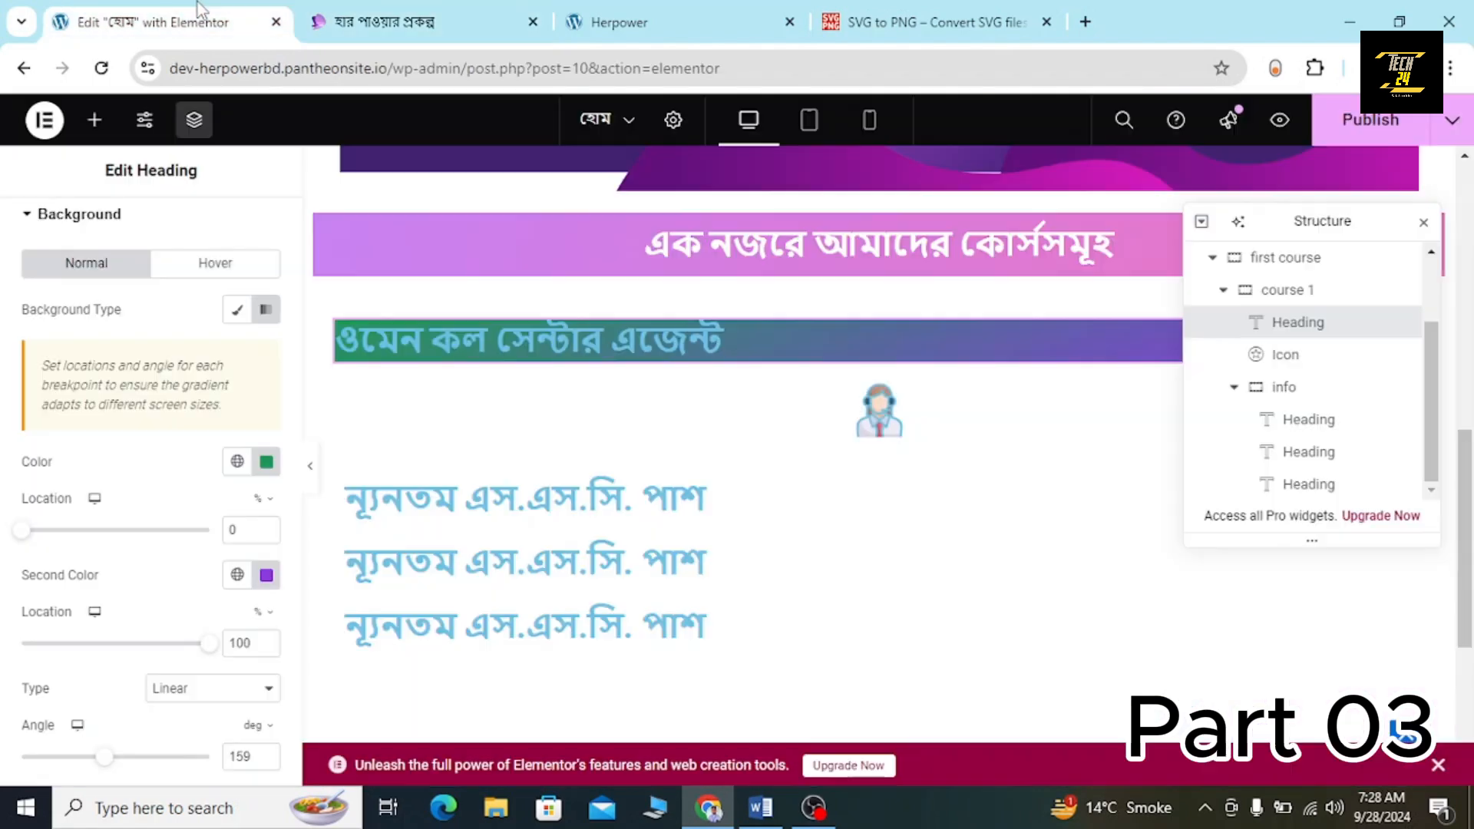
Set the text color of course 1's top heading to white with the hex value #ffff.
scroll(131, 235, up, 3)
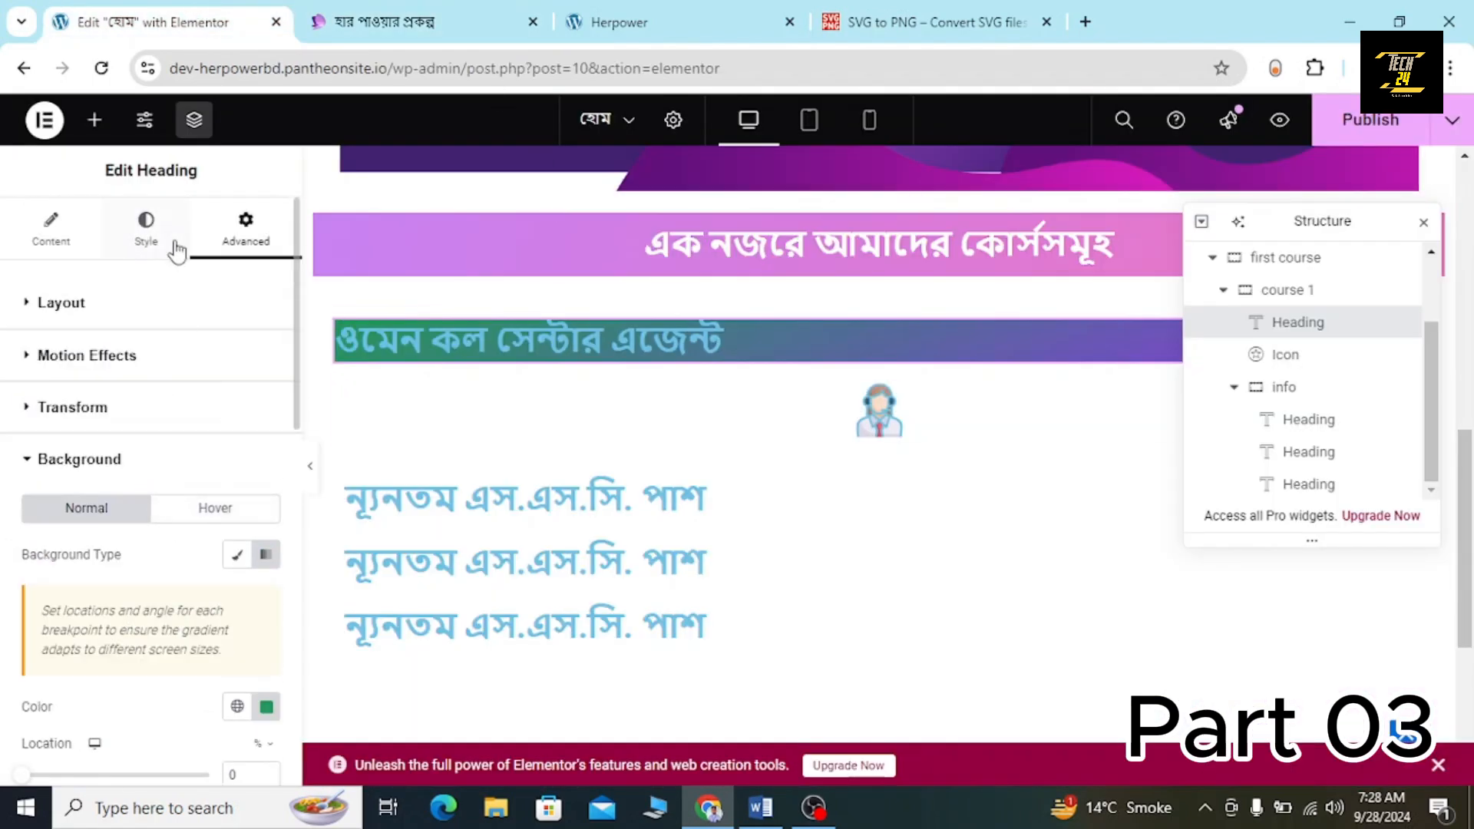
click(146, 238)
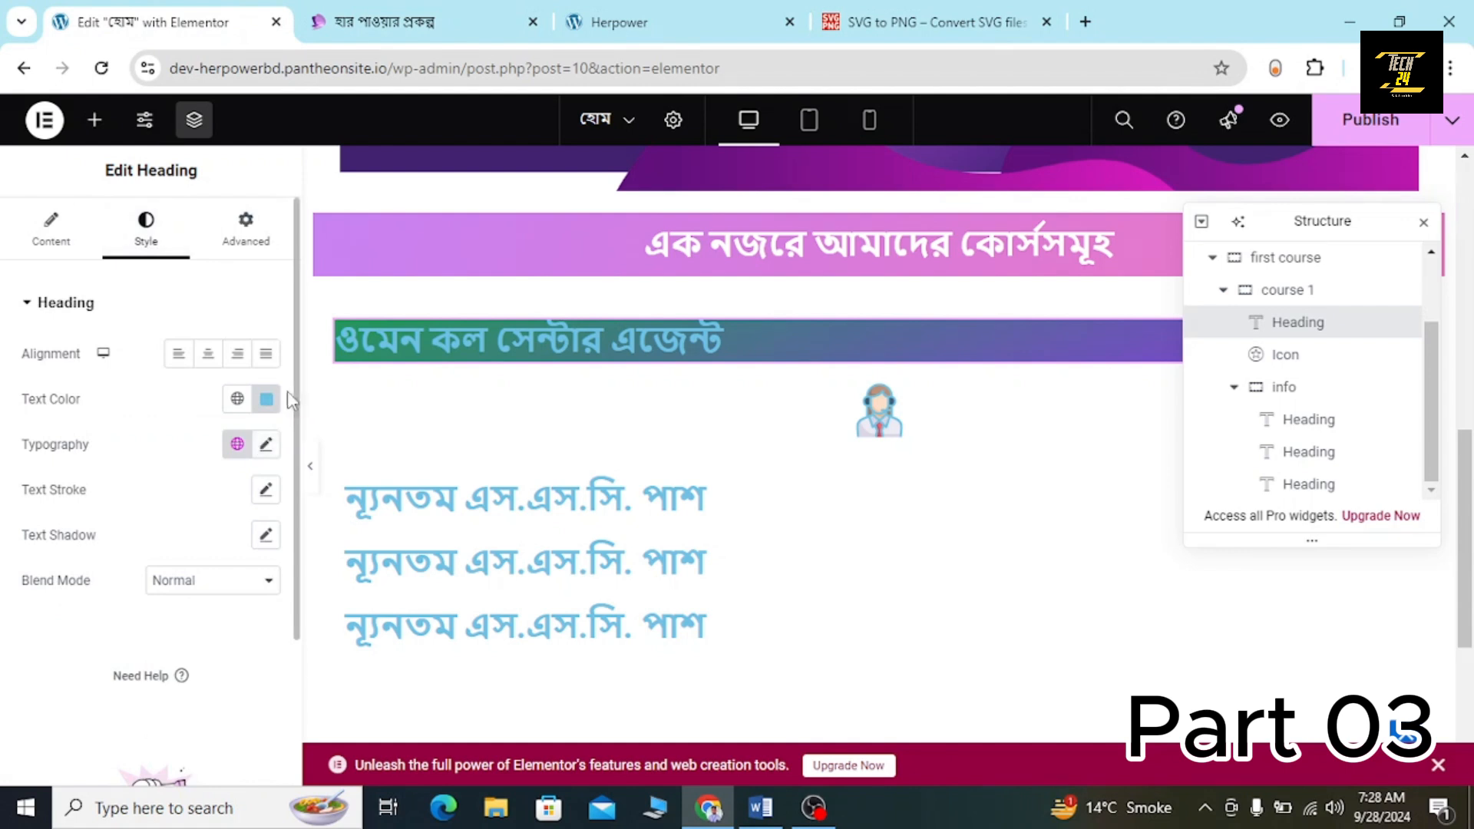
click(267, 400)
key(BackSpace)
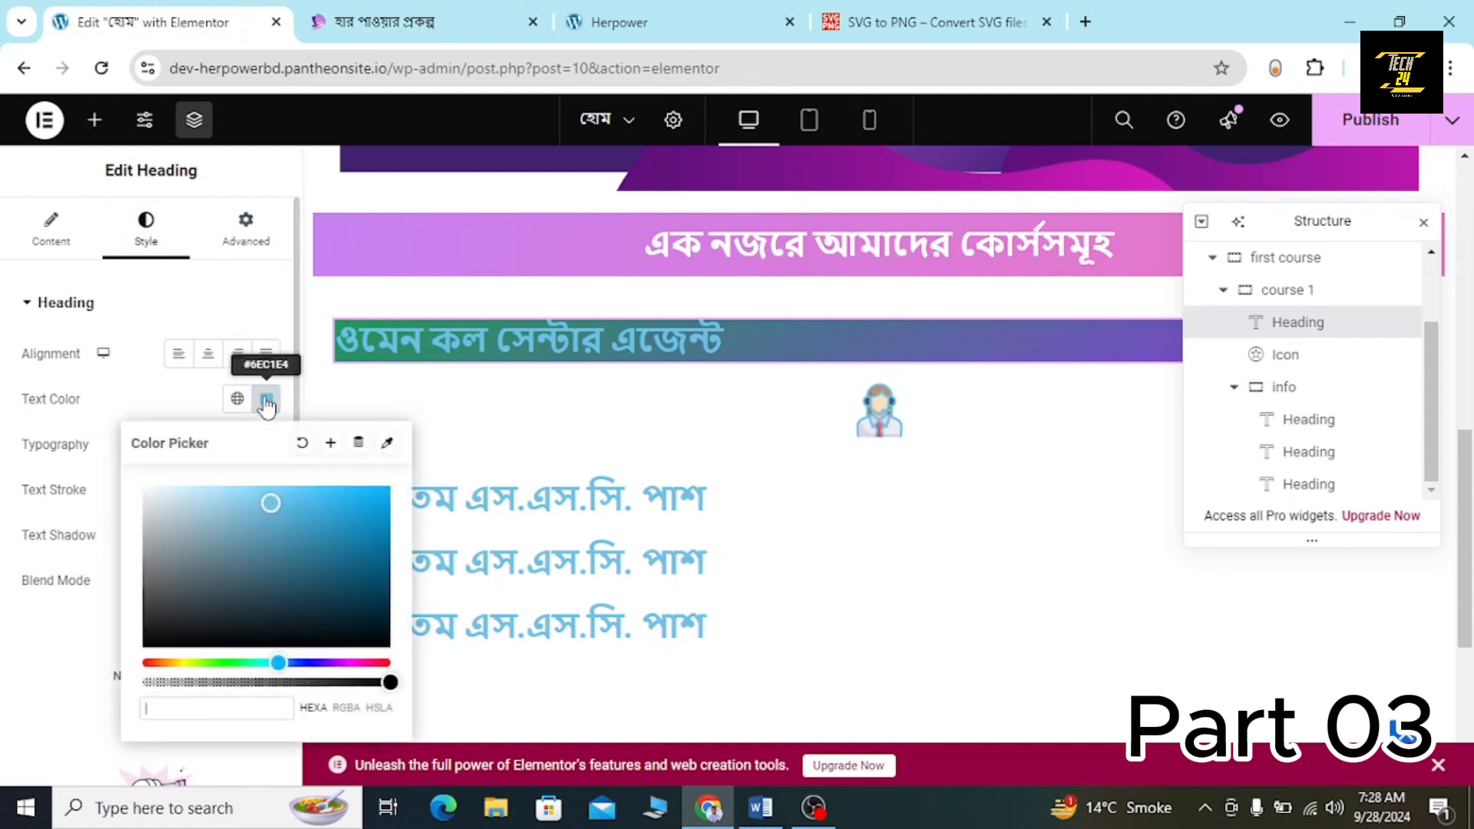
text(#ffff)
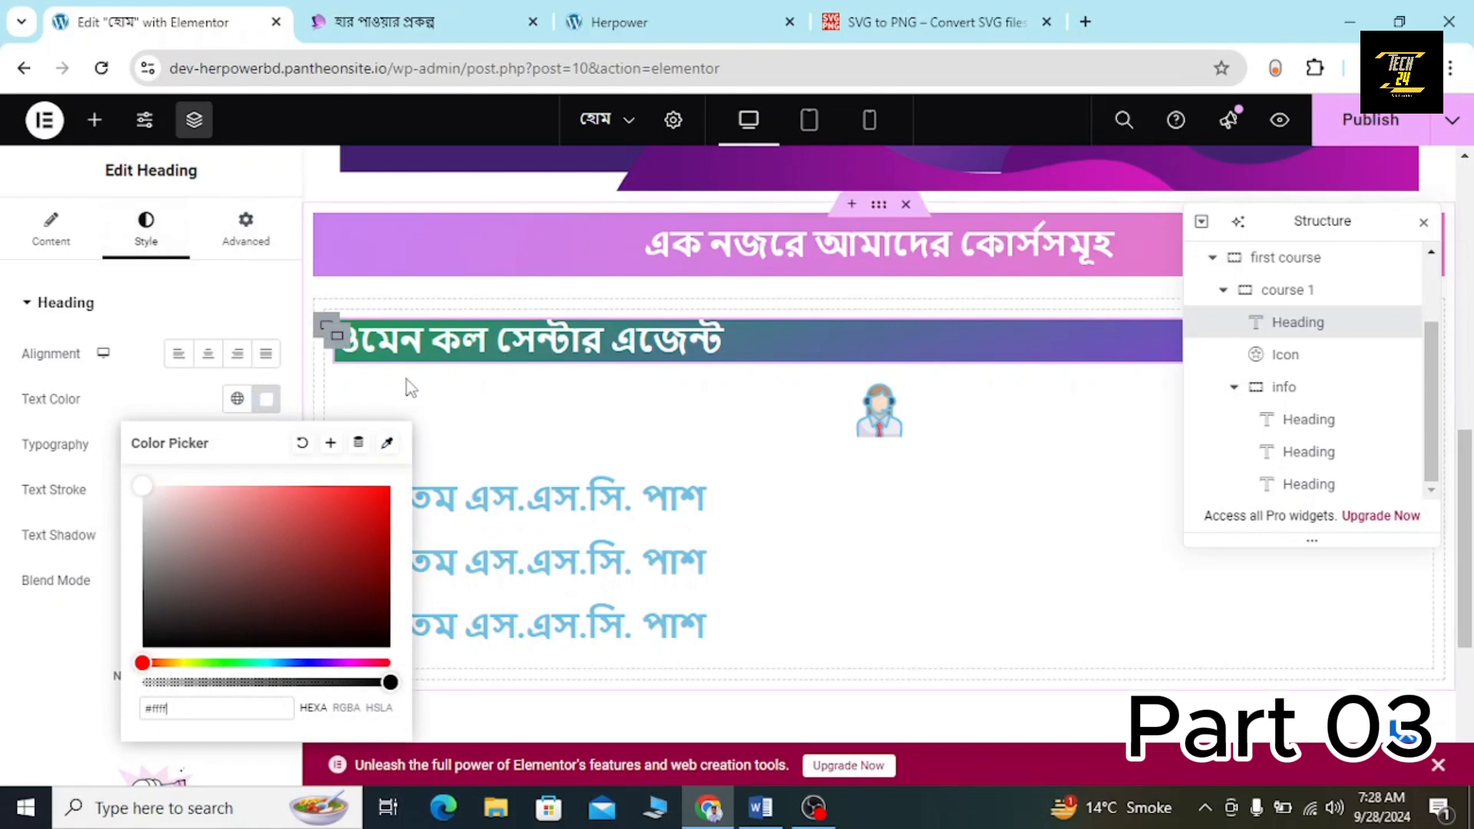
Check the first card's title on herpower.gov.bd and set the HTML tag of course 1's top heading to H4.
click(376, 21)
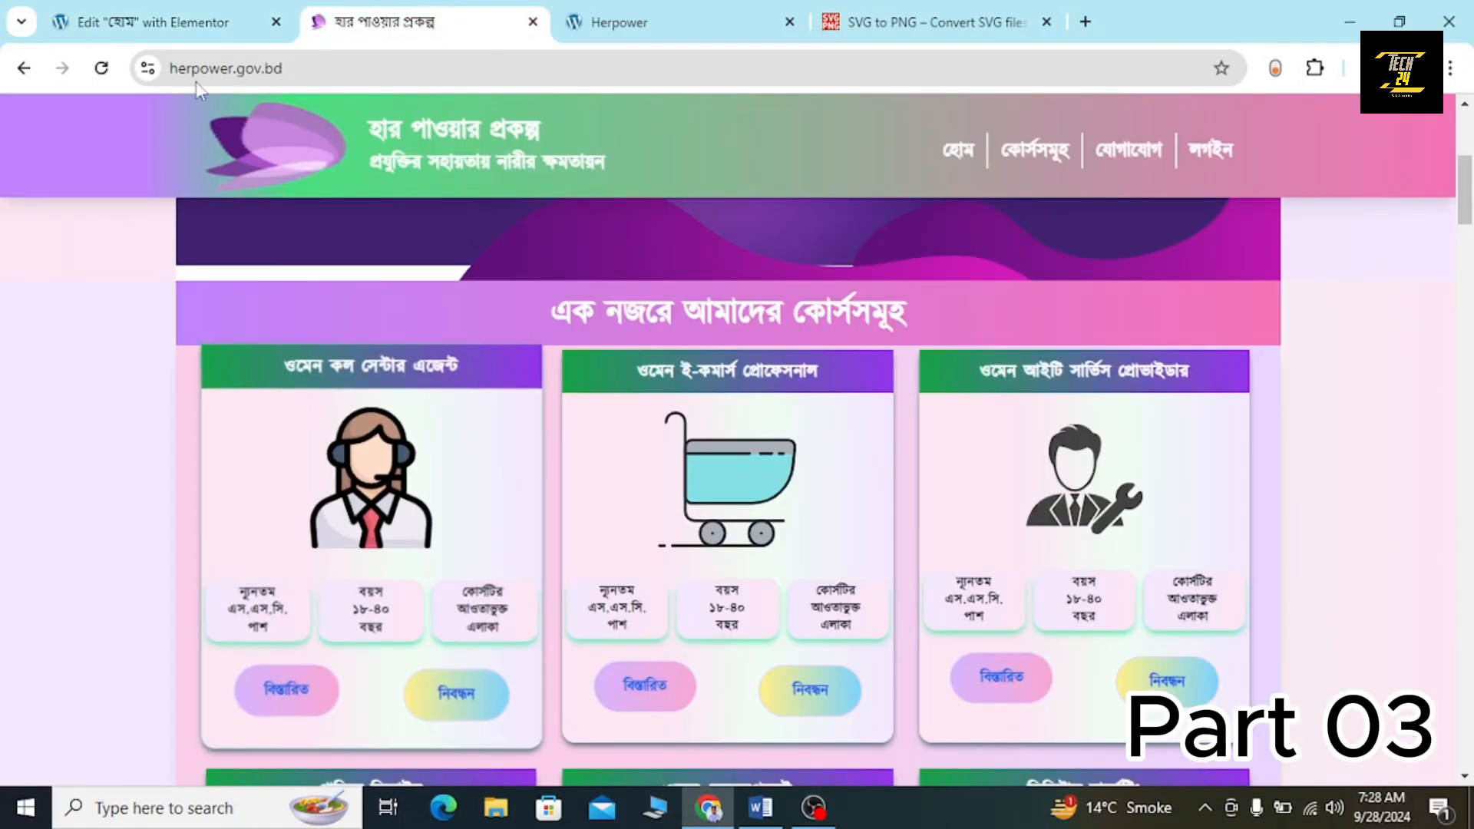
click(150, 9)
click(35, 234)
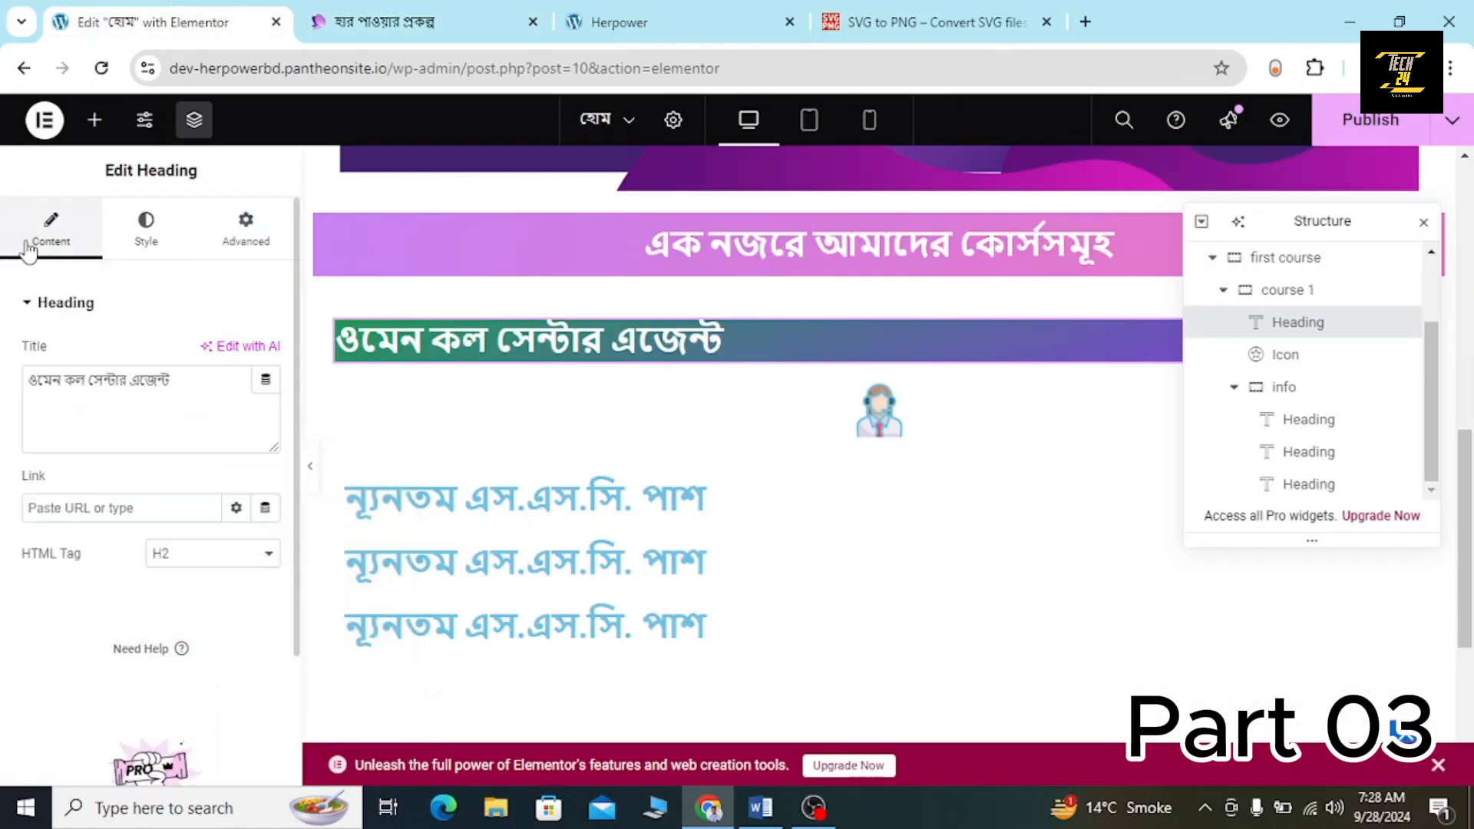
click(195, 554)
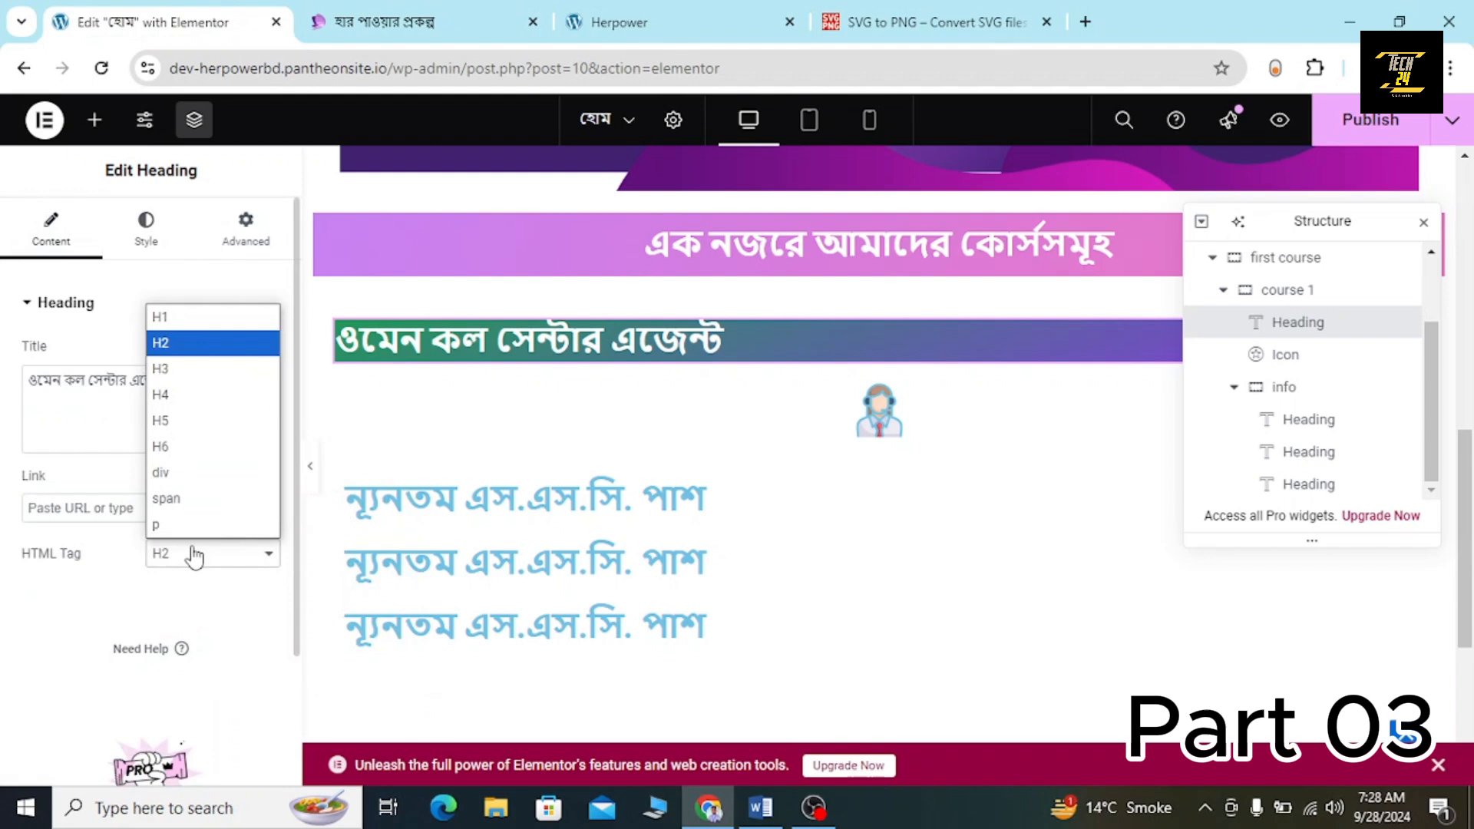
click(190, 382)
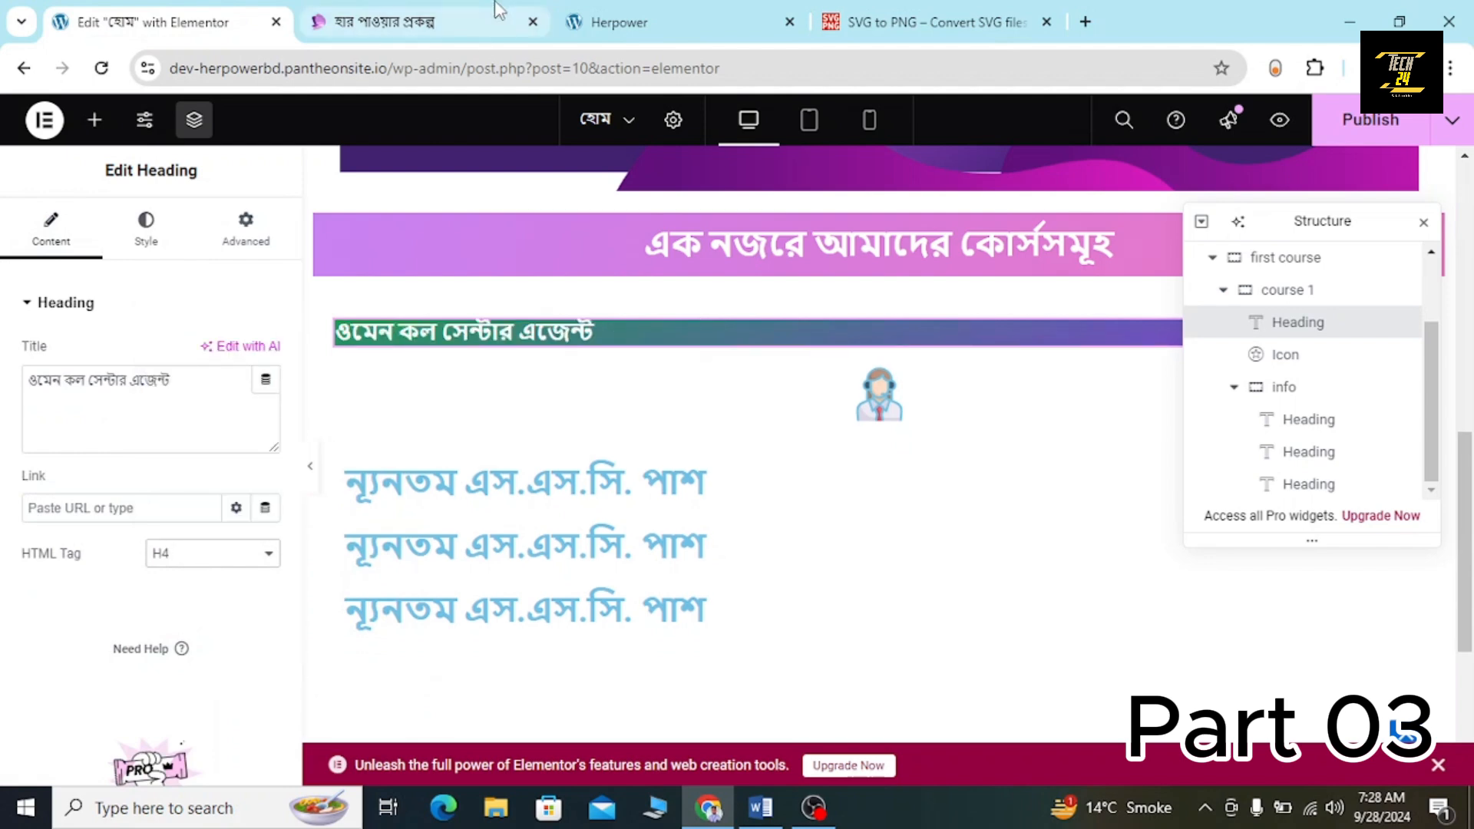
Compare the heading with the reference card's title and center-align its text.
click(420, 10)
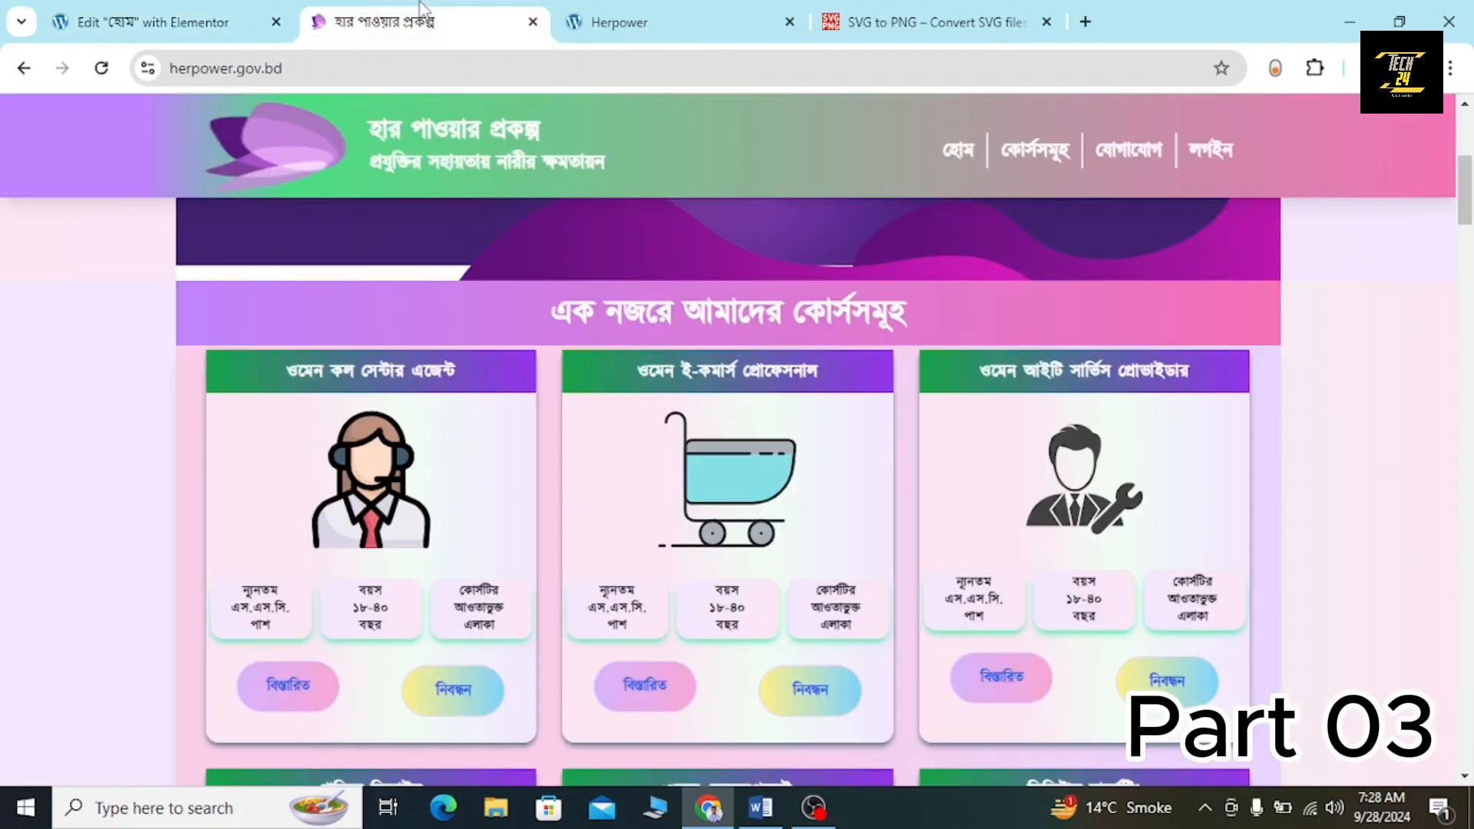
click(223, 9)
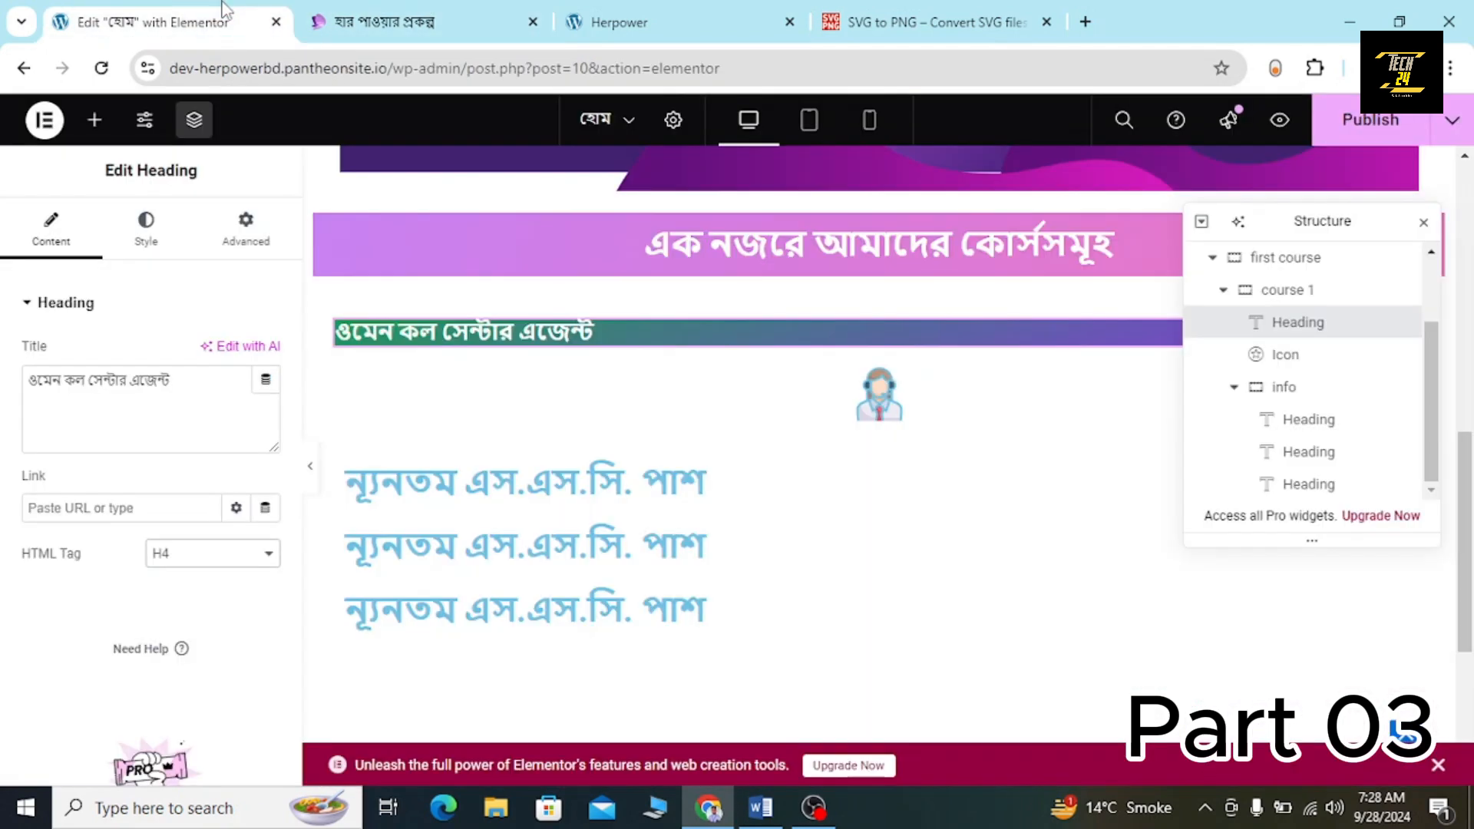
click(145, 230)
click(209, 357)
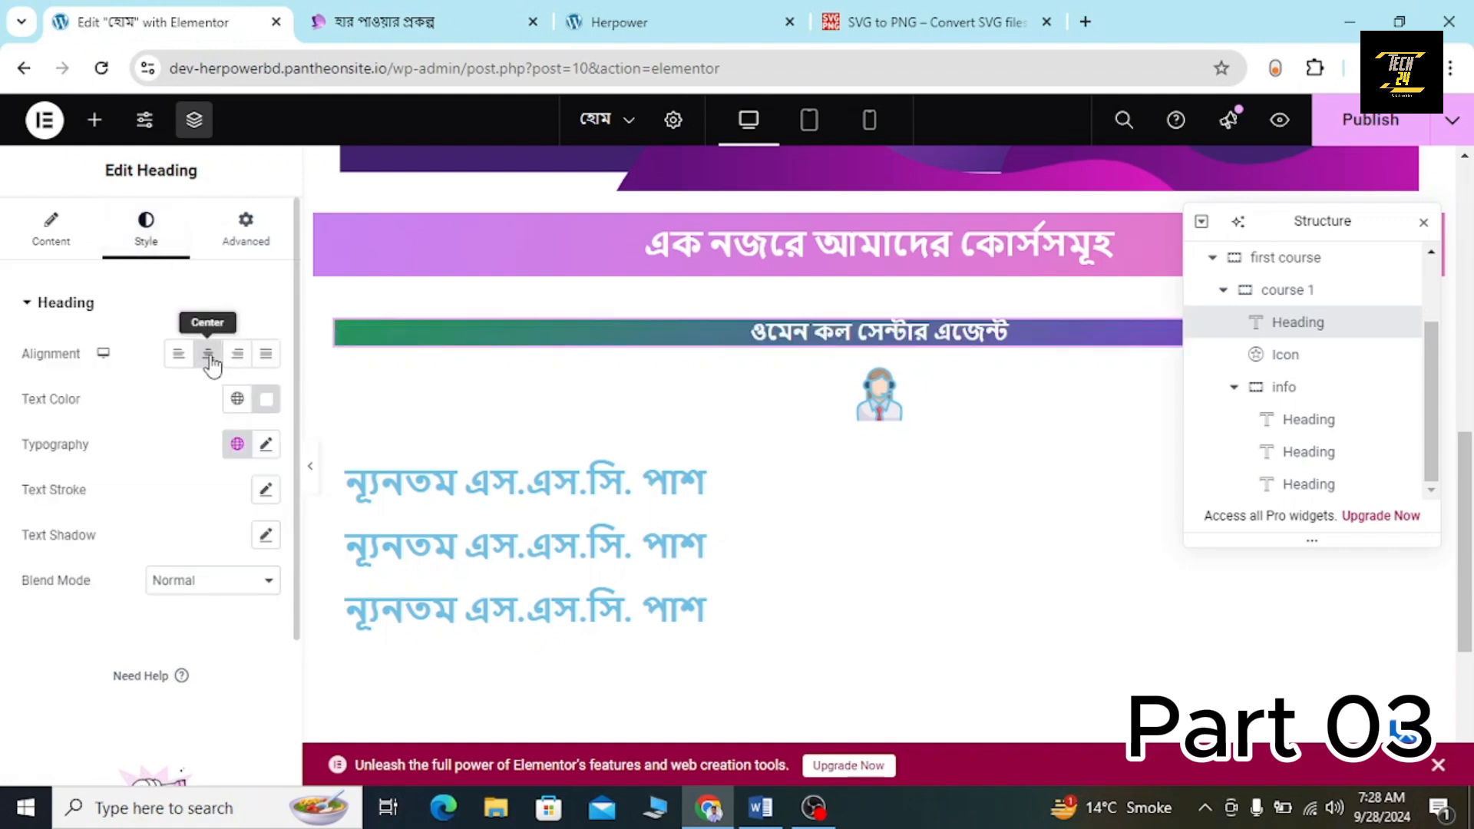
Unlink the top heading's padding and set its top and bottom to 10 px, comparing it with the title bar on herpower.gov.bd.
click(259, 247)
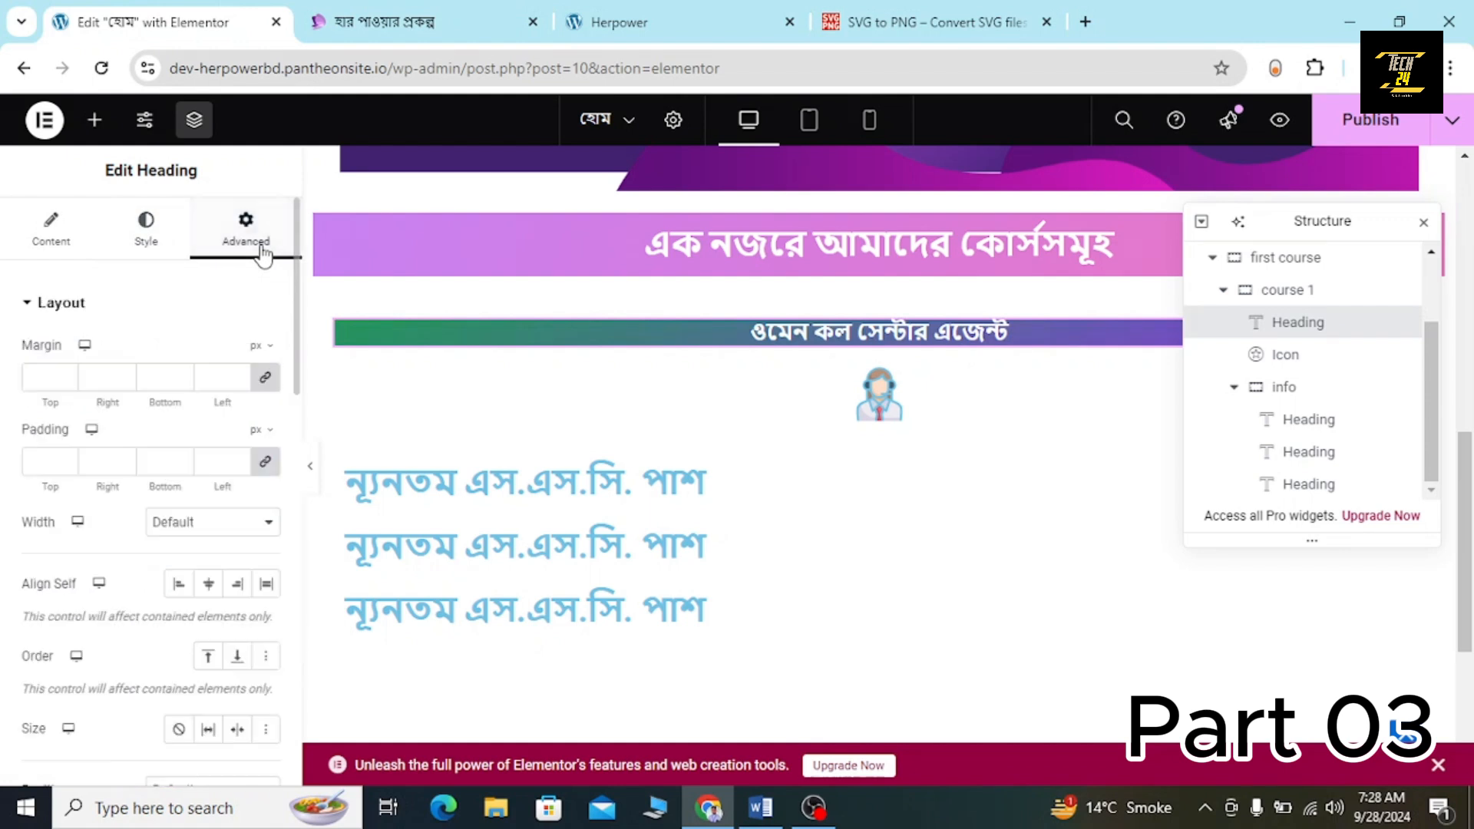
click(265, 461)
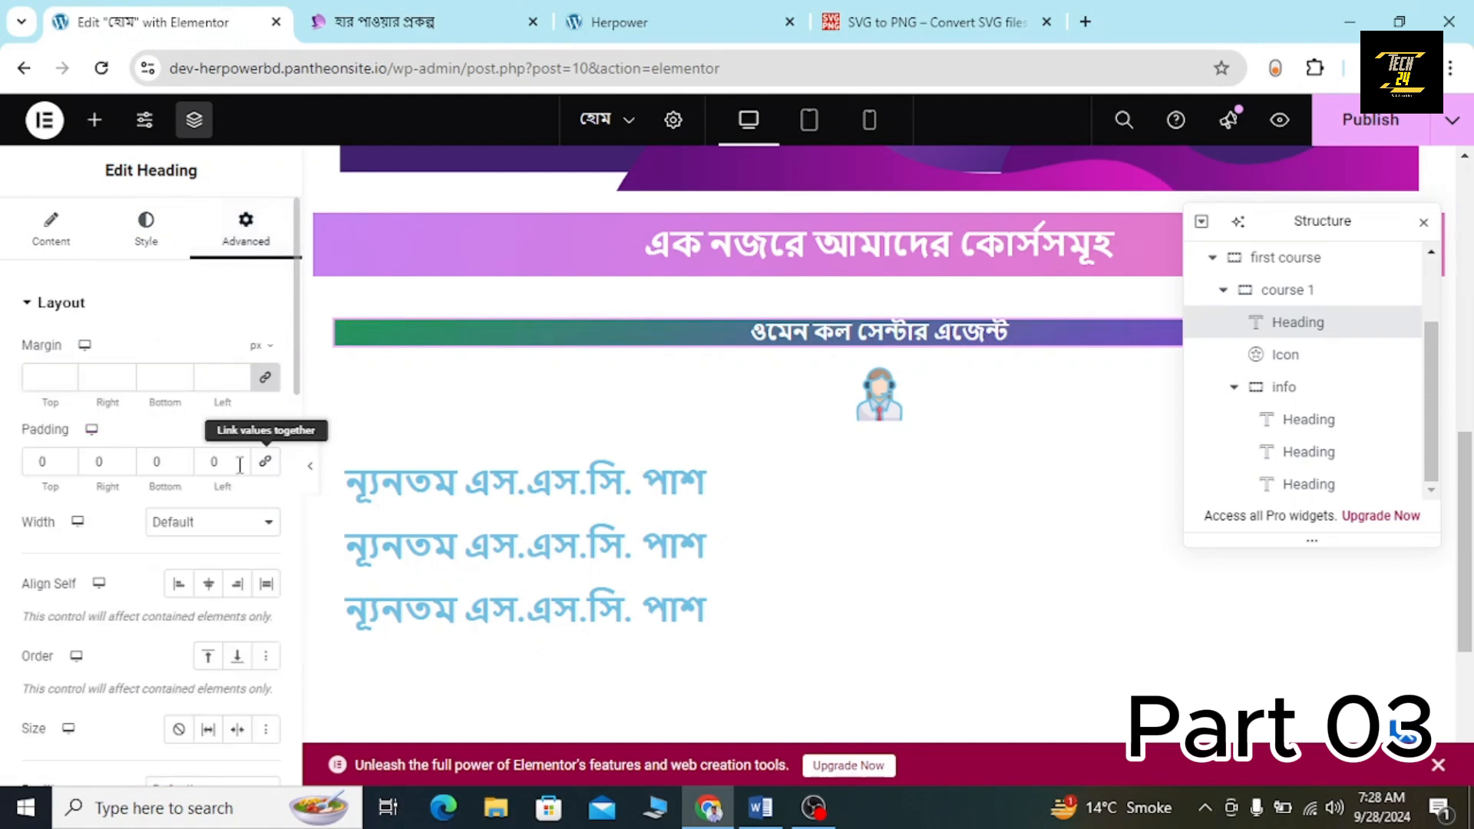
text(10)
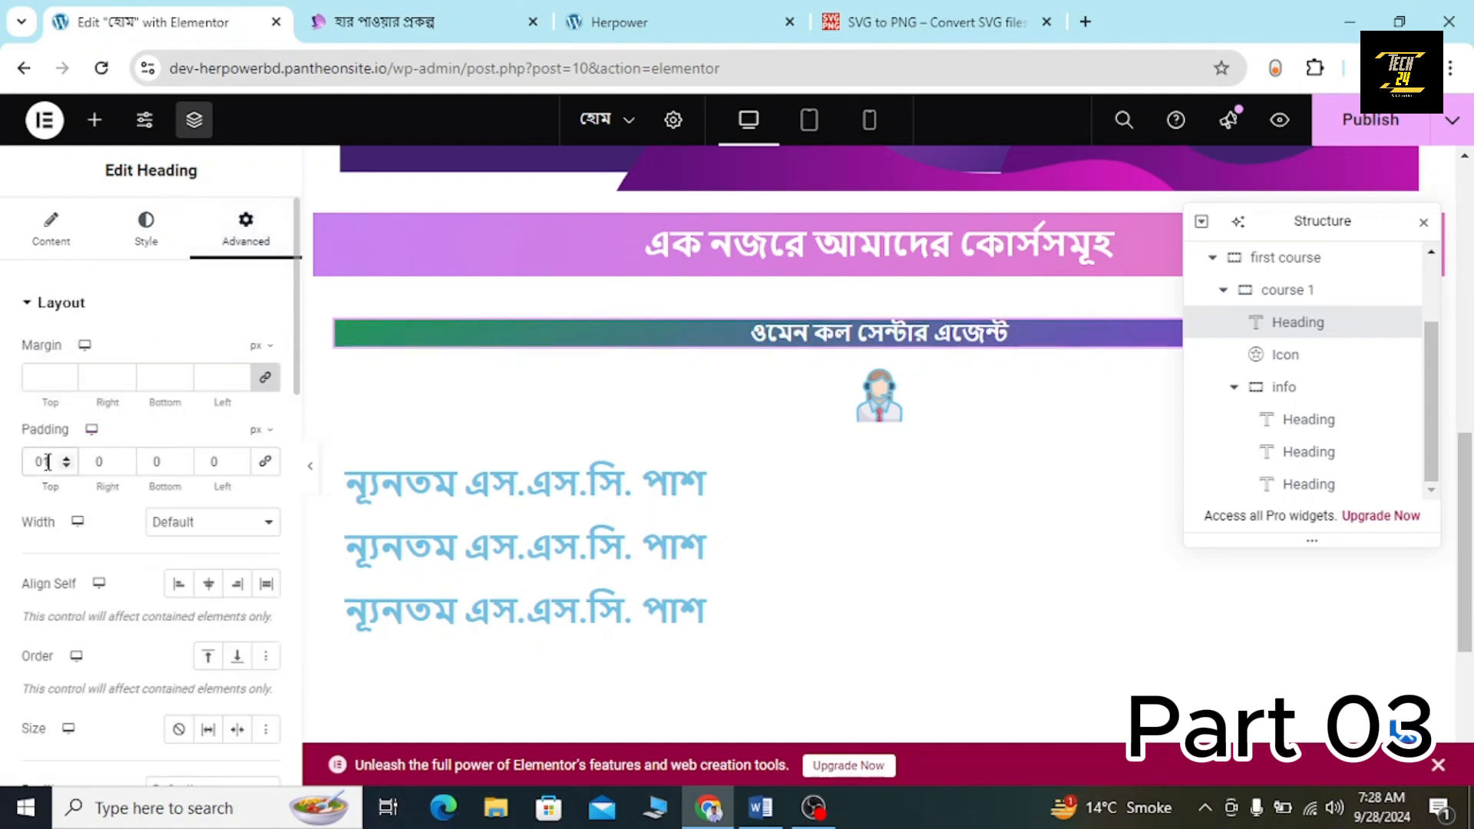
click(415, 9)
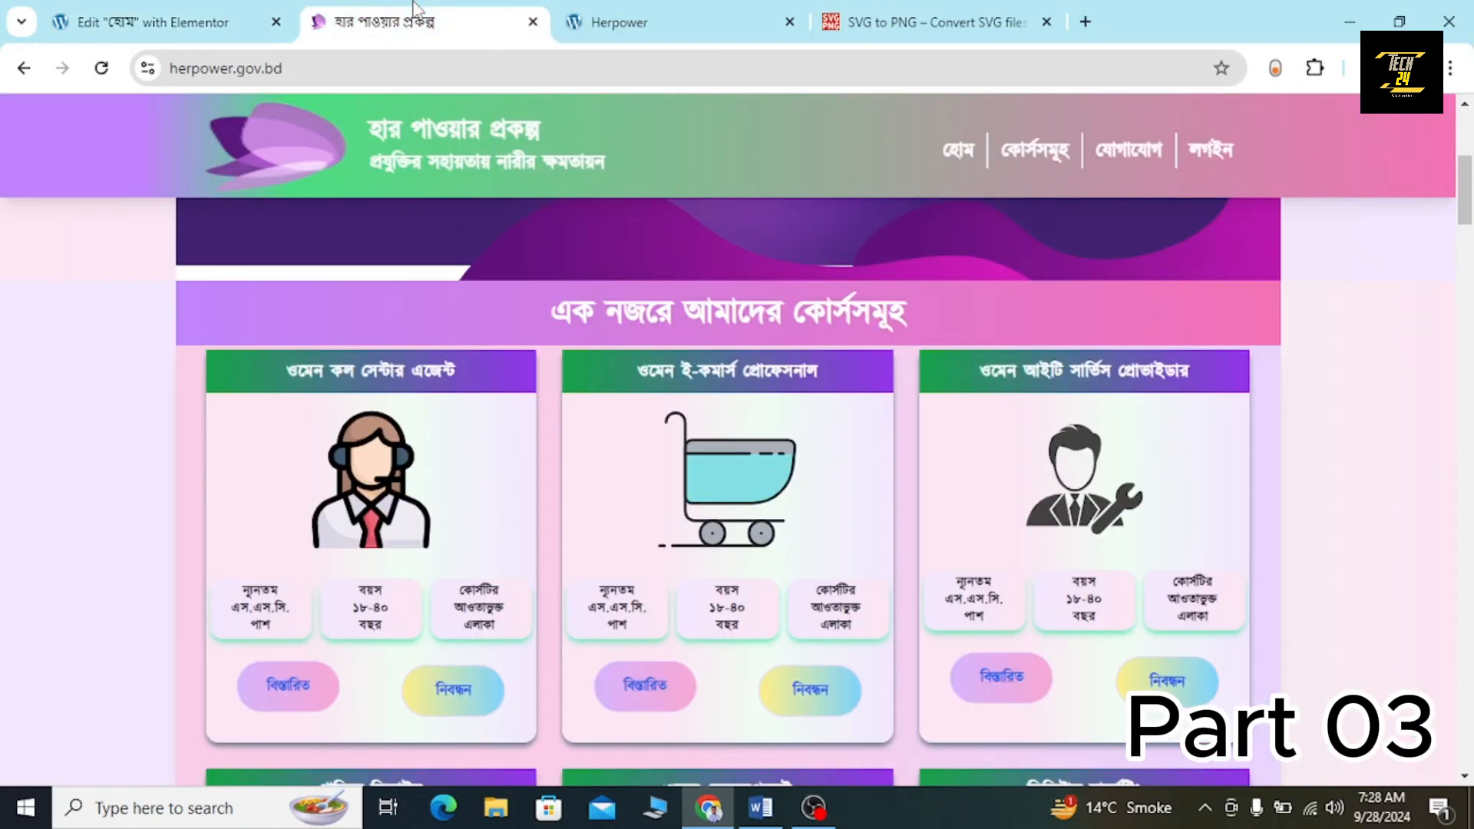
click(129, 10)
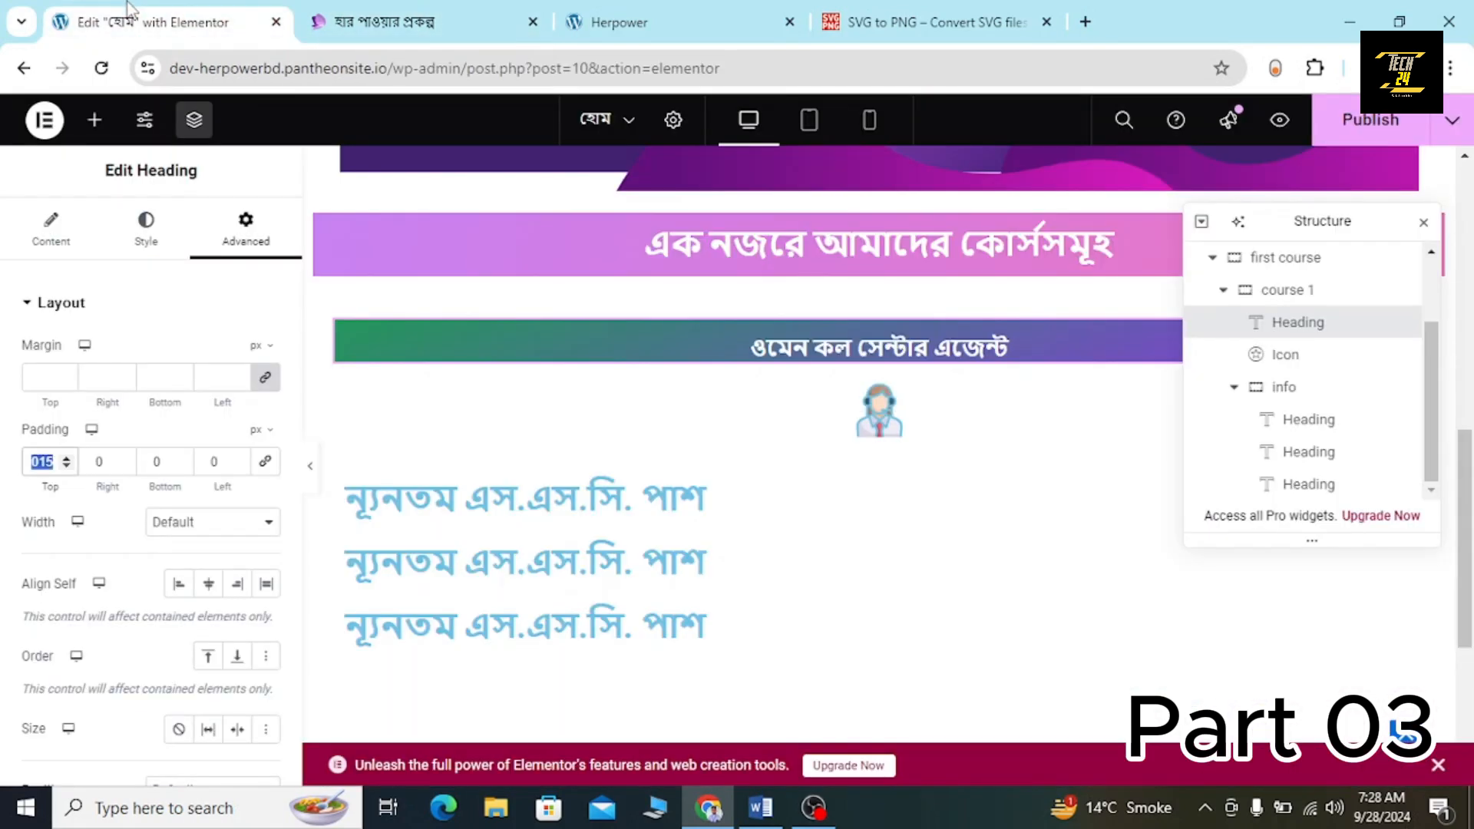
text(10)
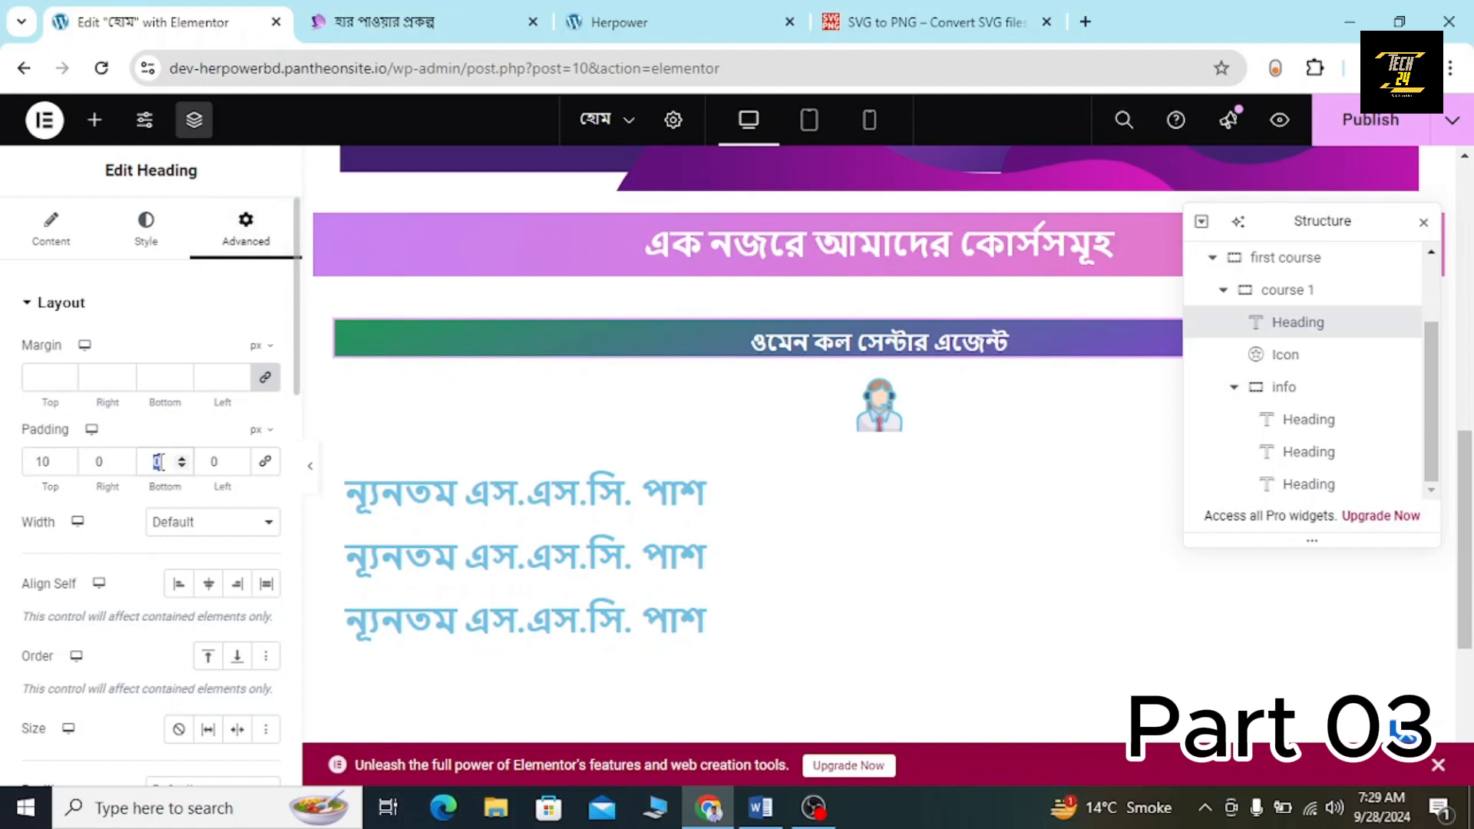
text(10)
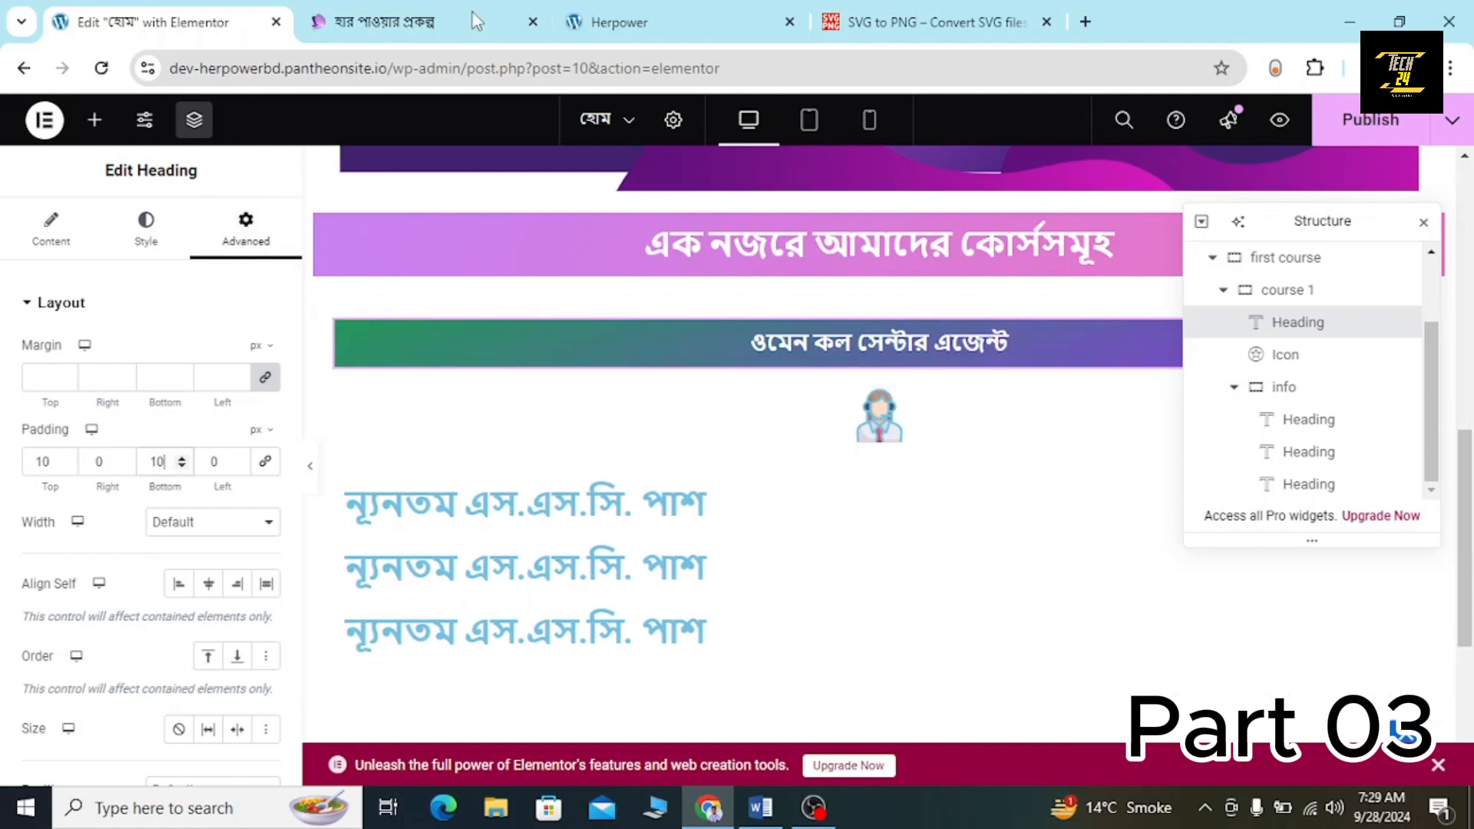
click(419, 15)
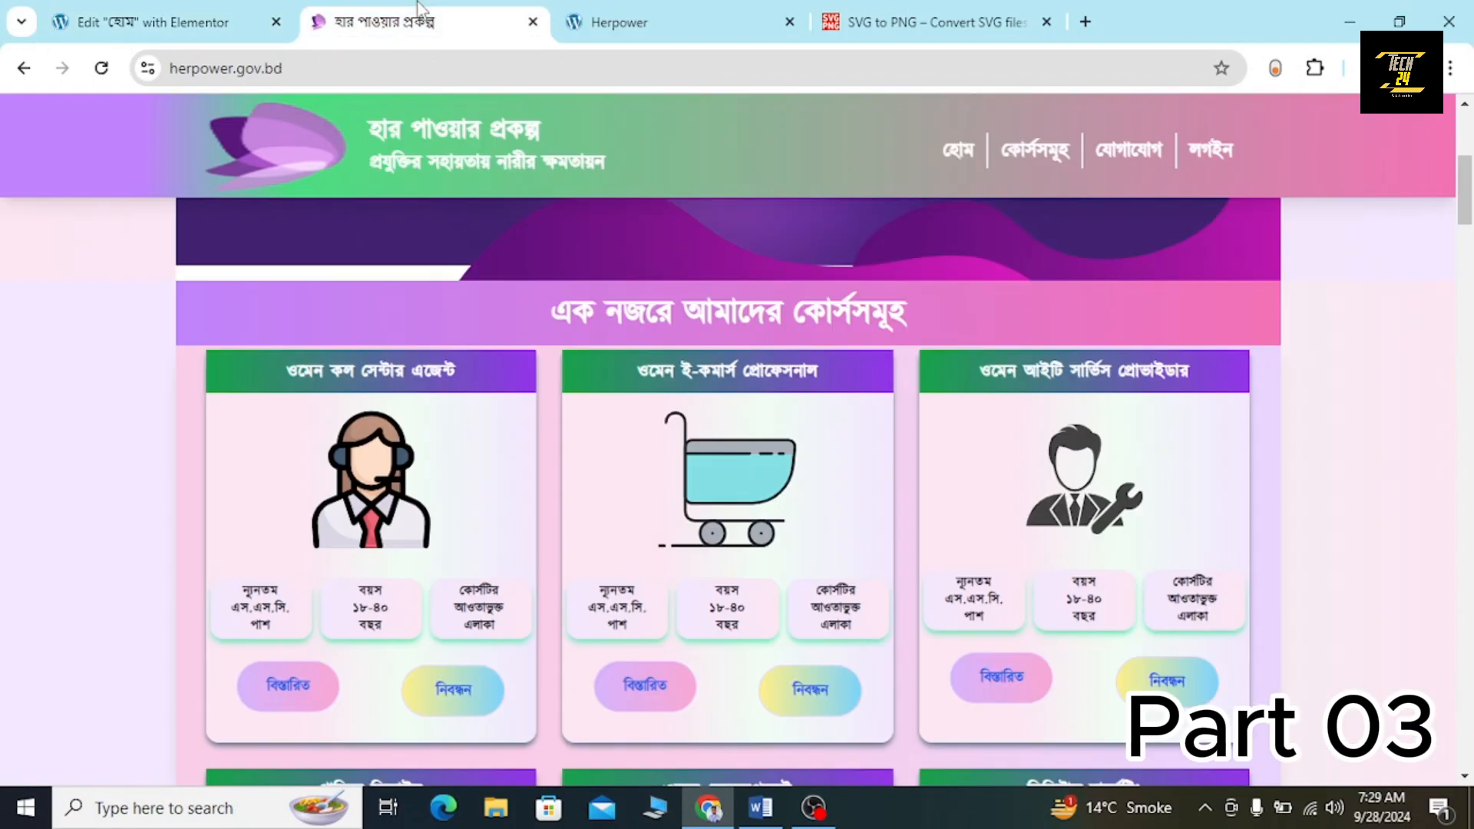
click(153, 21)
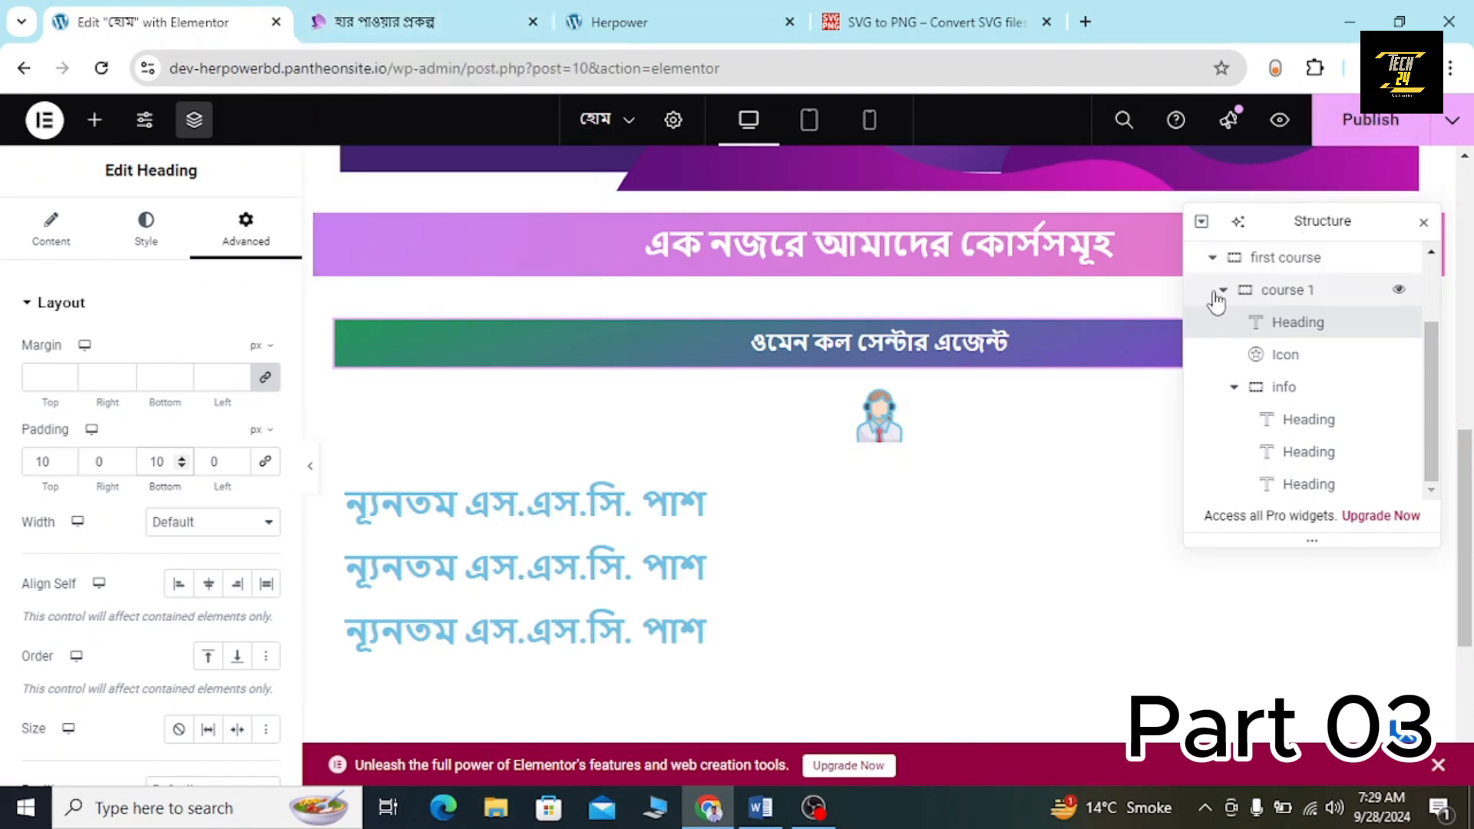
click(400, 21)
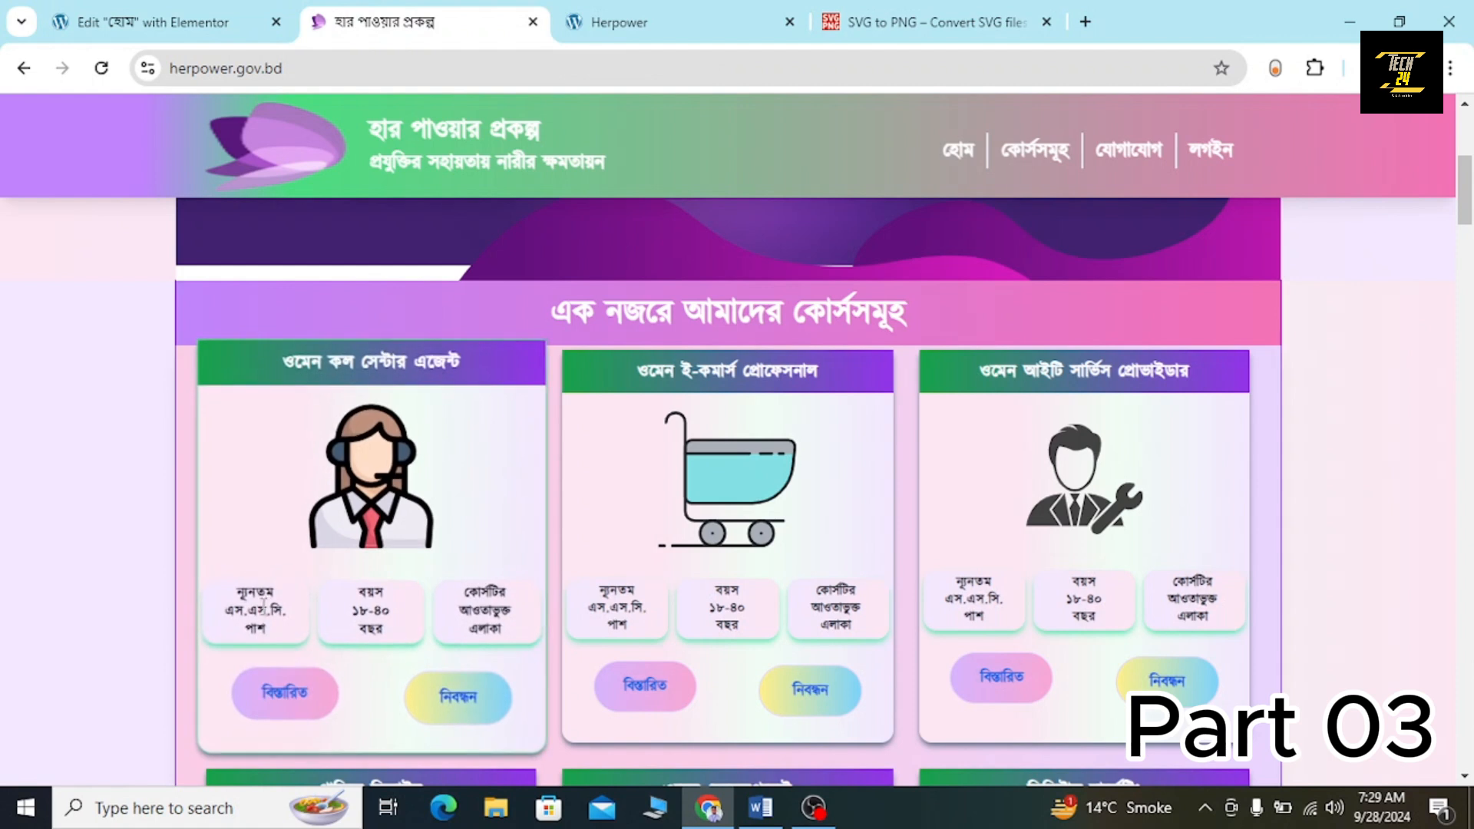
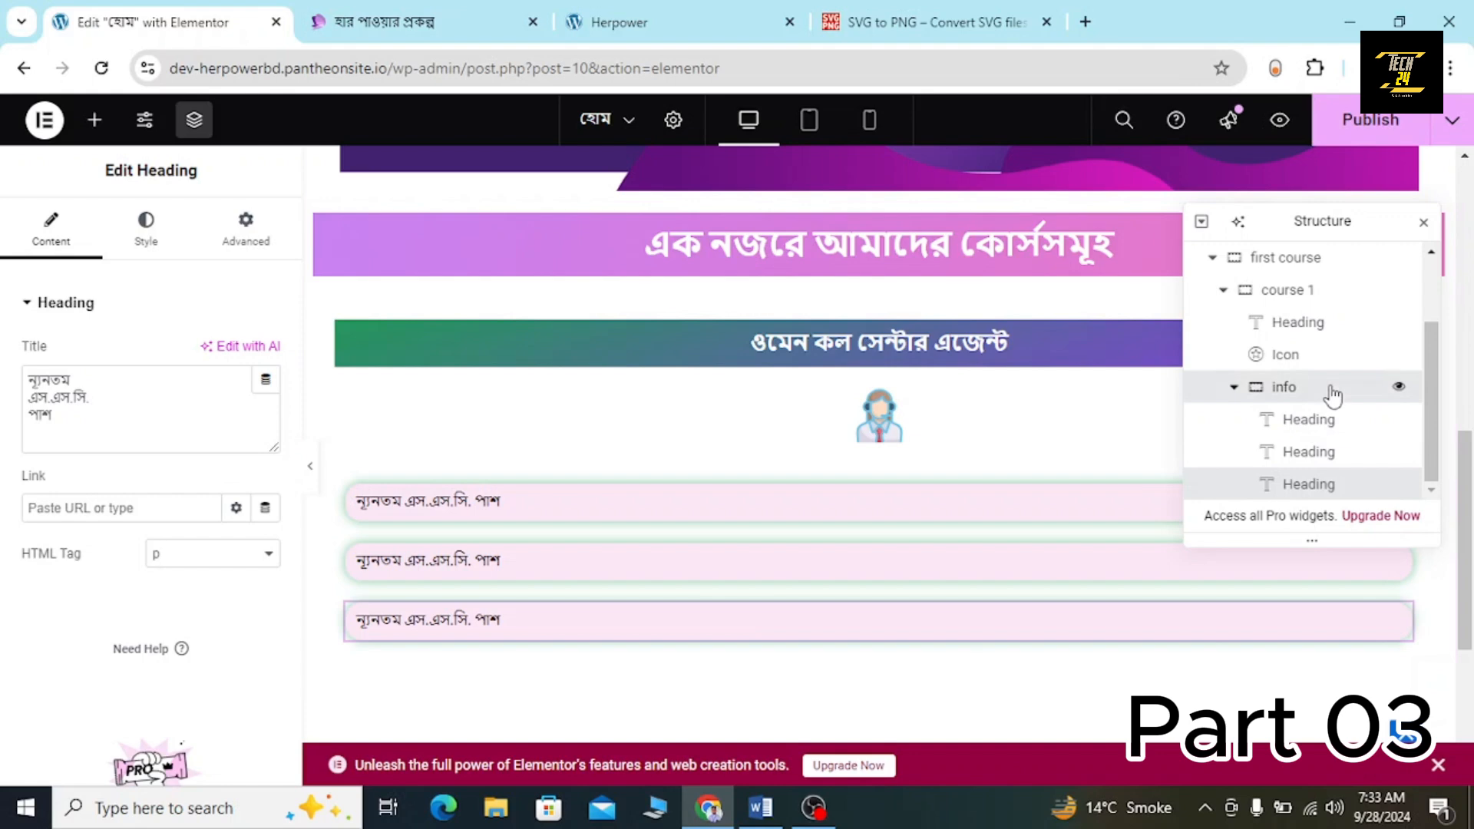
Set the info container's direction to row, checking the side-by-side info boxes on herpower.gov.bd.
click(1332, 390)
click(378, 10)
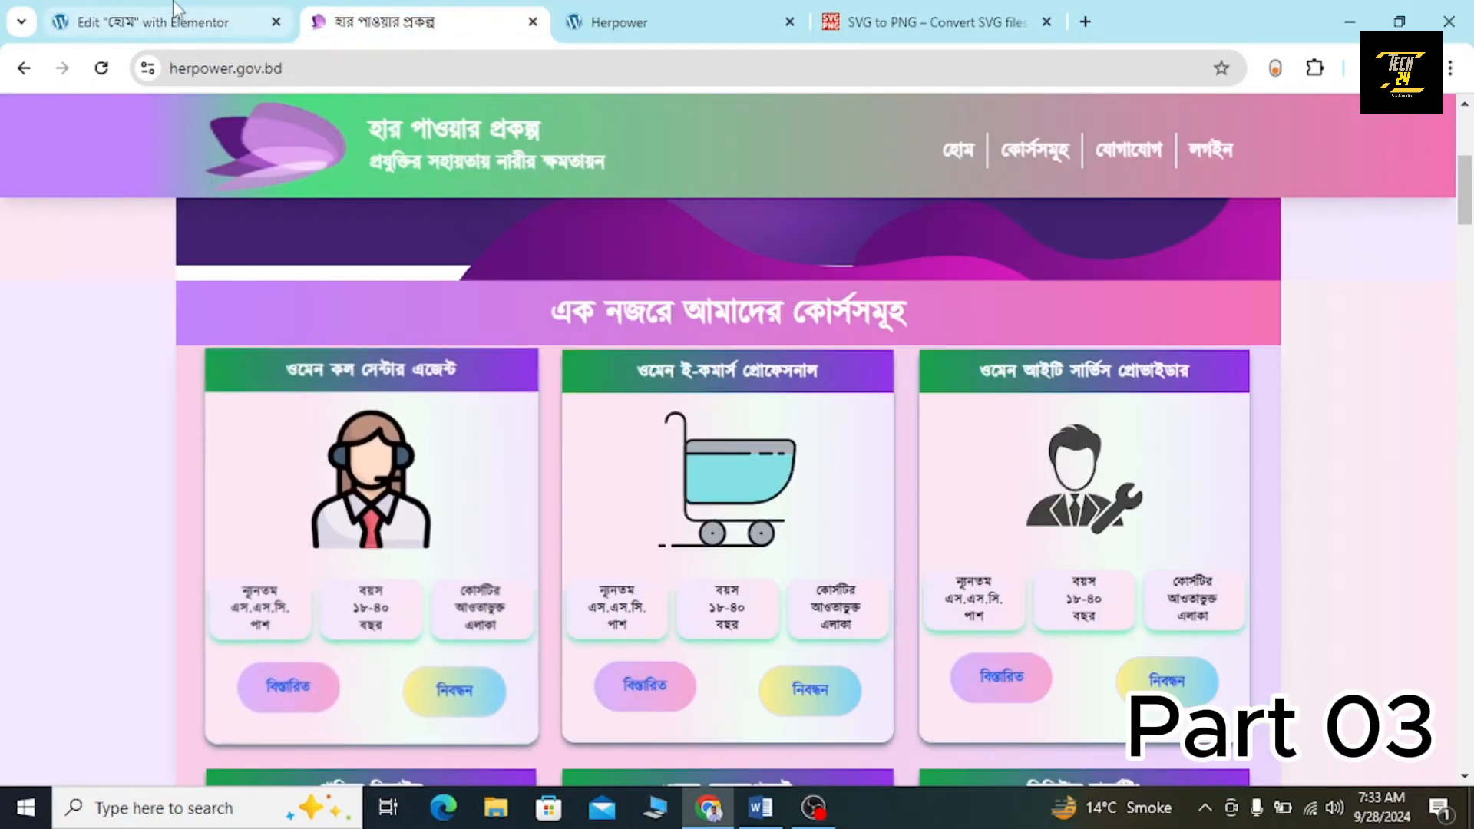
key(ctrl+shift+Tab)
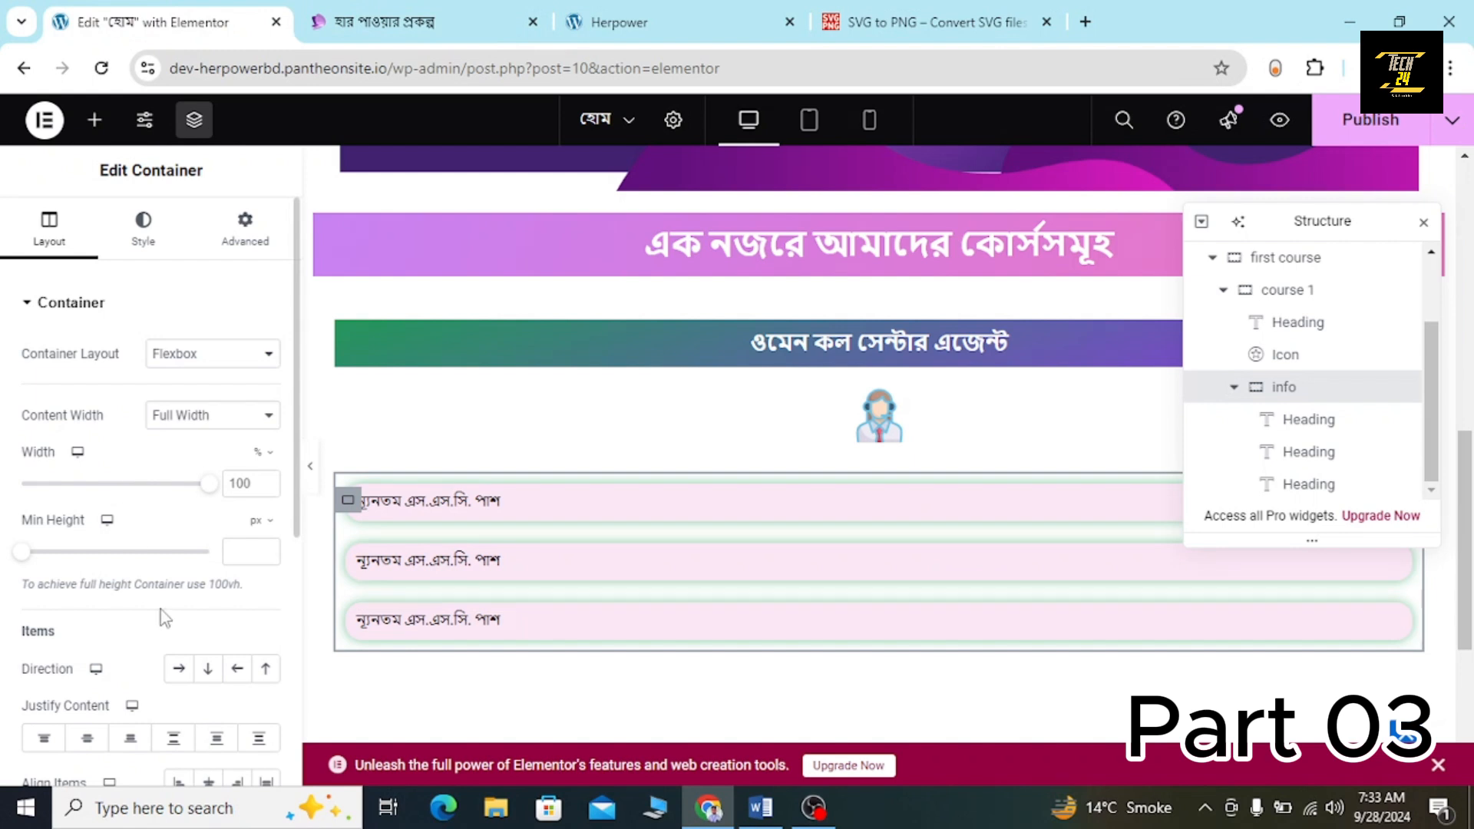
click(179, 670)
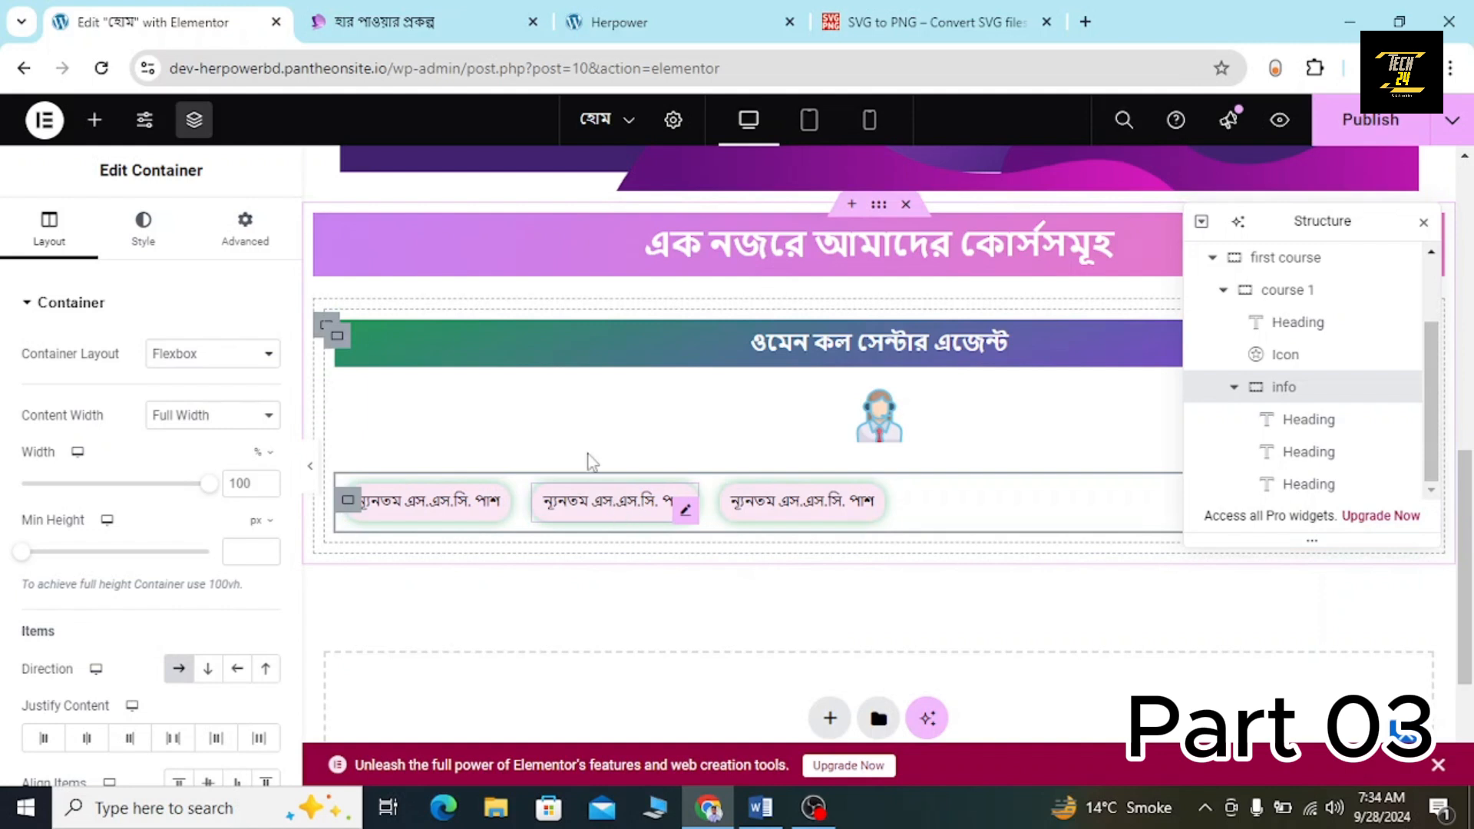
Copy the age text "বয়স ১৮-৪০ বছর" from the first reference card into the title of the second info heading.
key(ctrl+Tab)
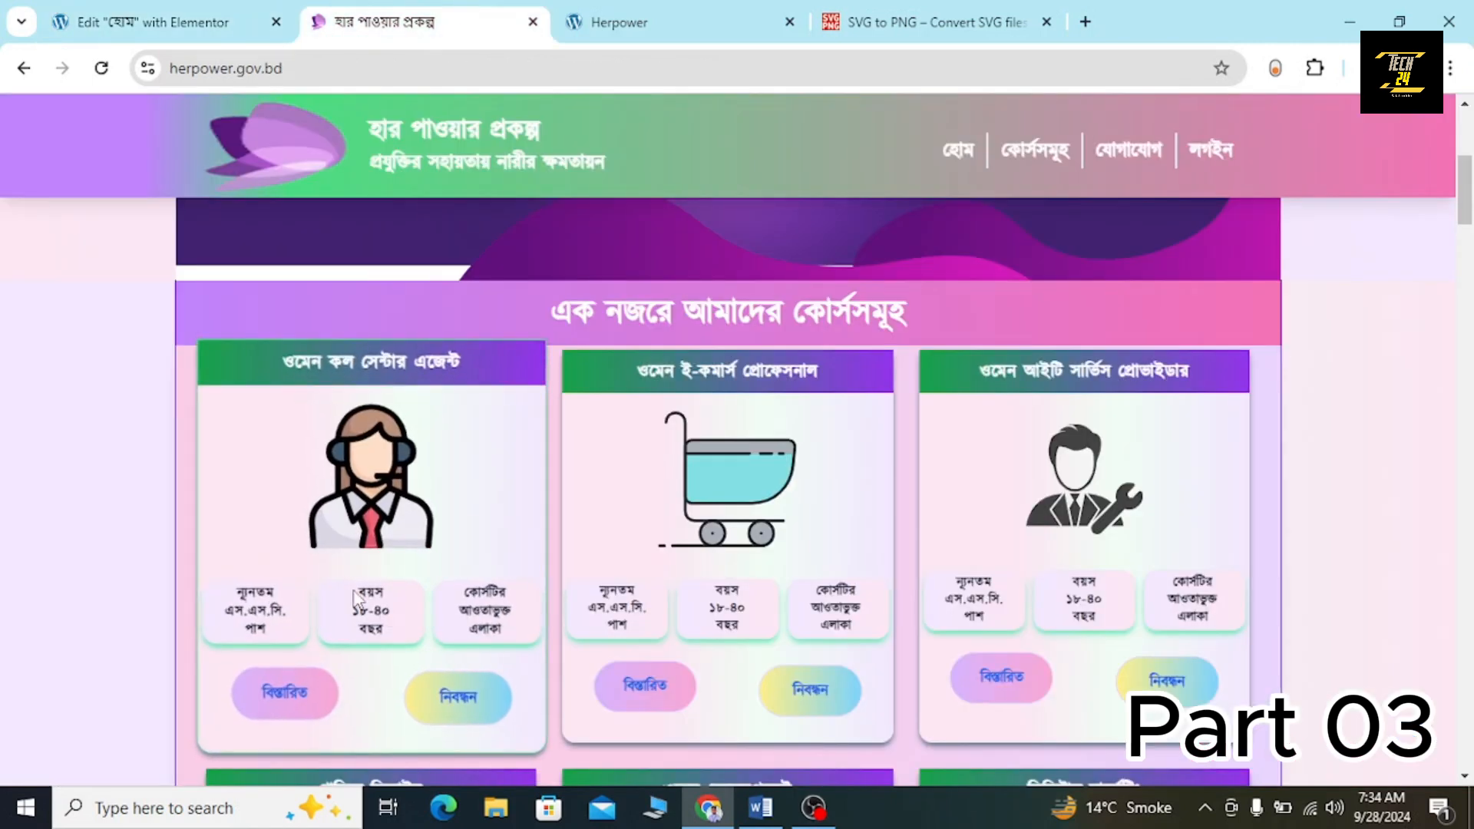
drag(355, 595, 397, 634)
key(ctrl+c)
key(ctrl+shift+Tab)
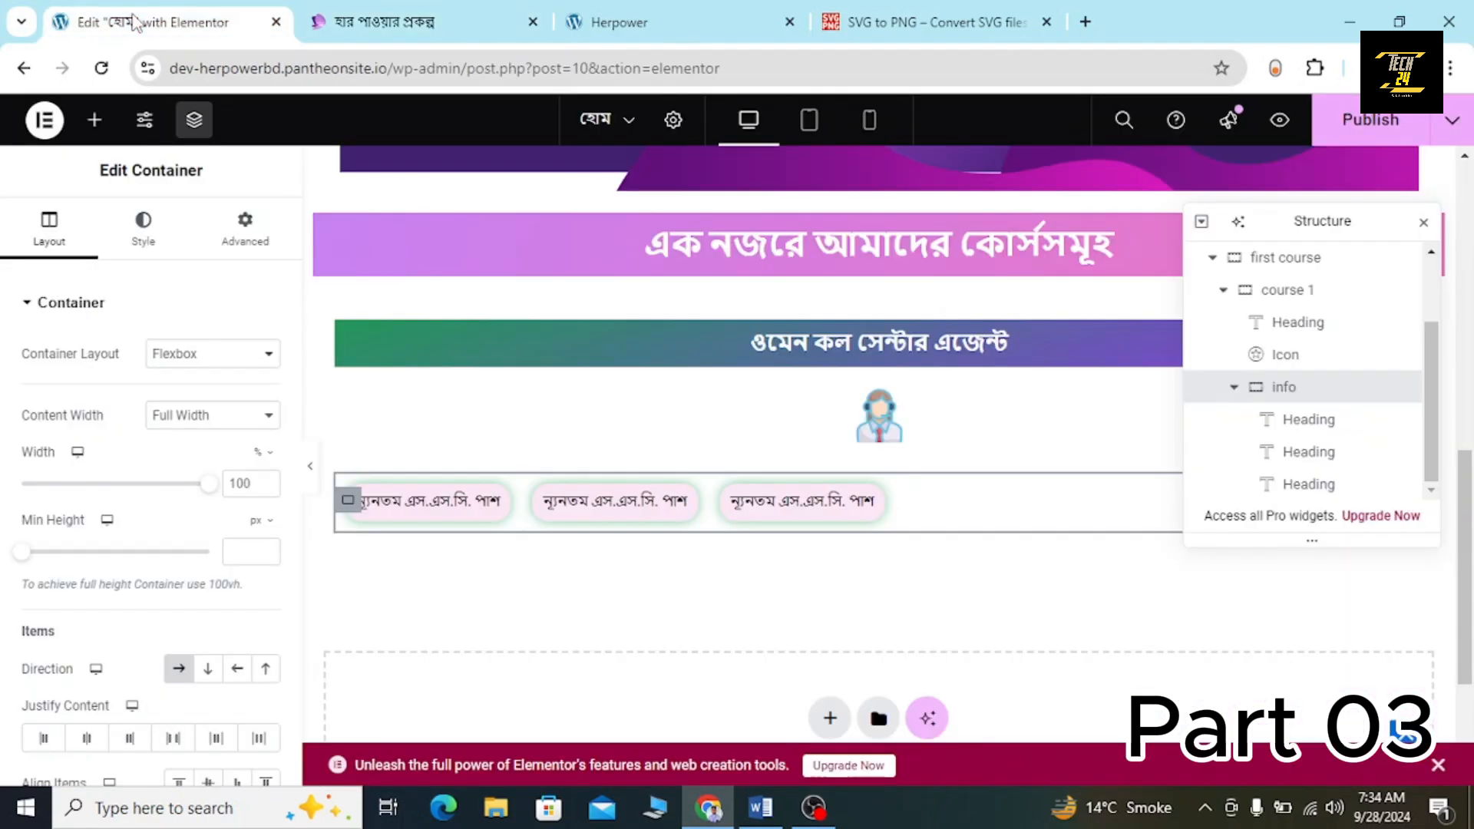
click(1272, 451)
click(183, 407)
key(ctrl+a)
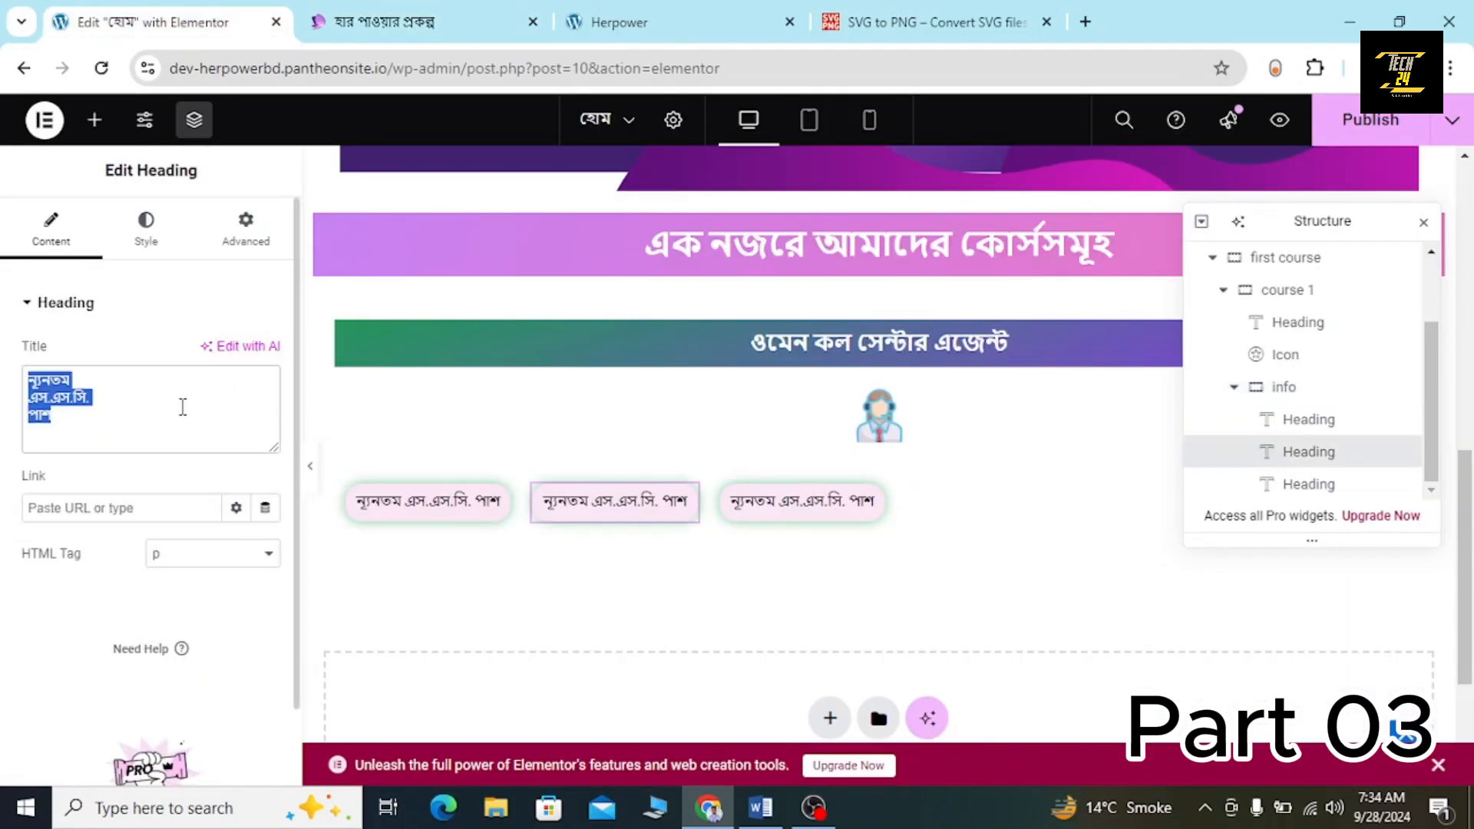
key(ctrl+v)
Try to replace the third info heading's title with the text of the first reference card's third info box.
click(417, 11)
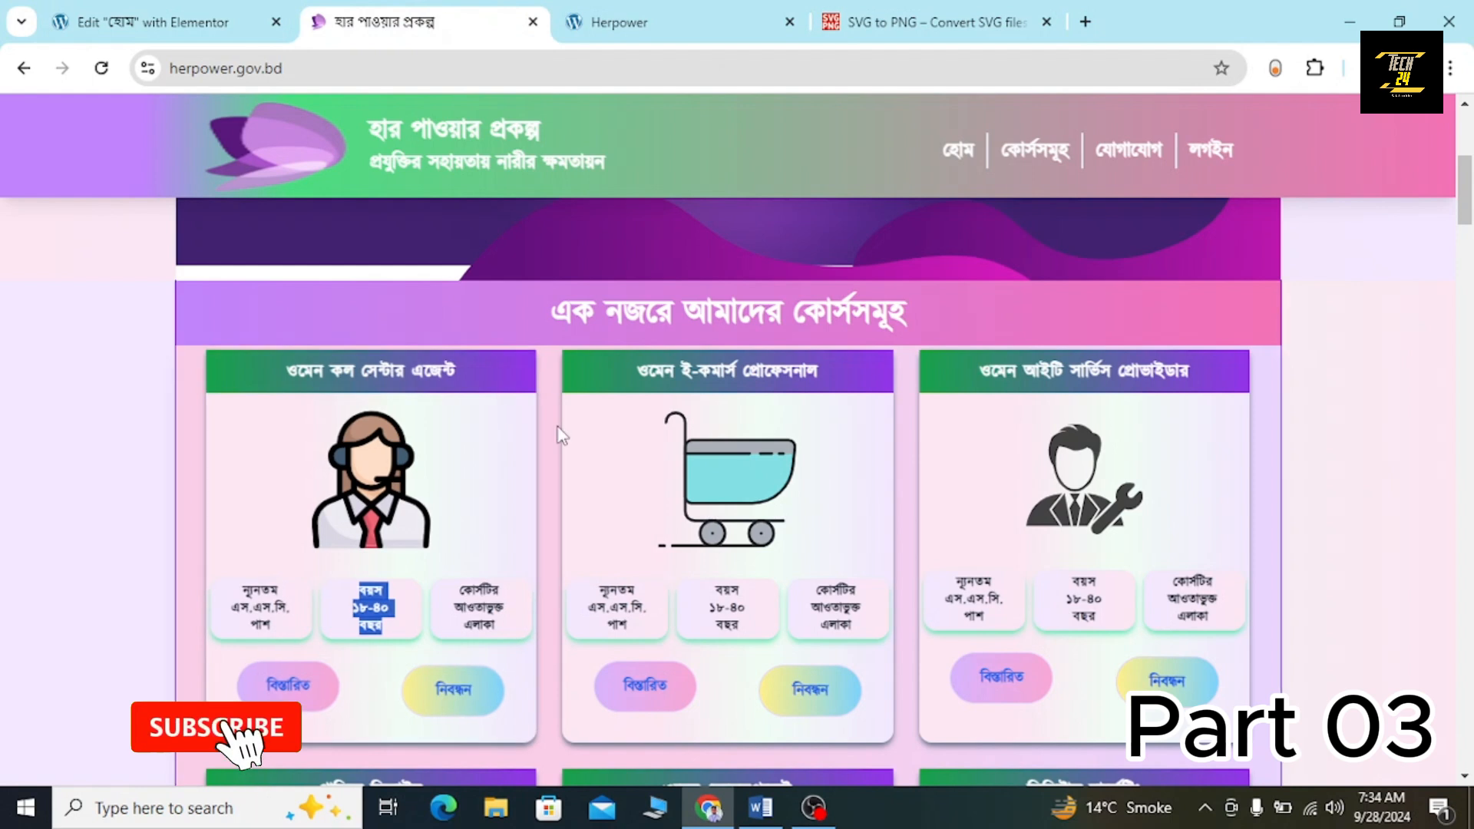
triple_click(438, 588)
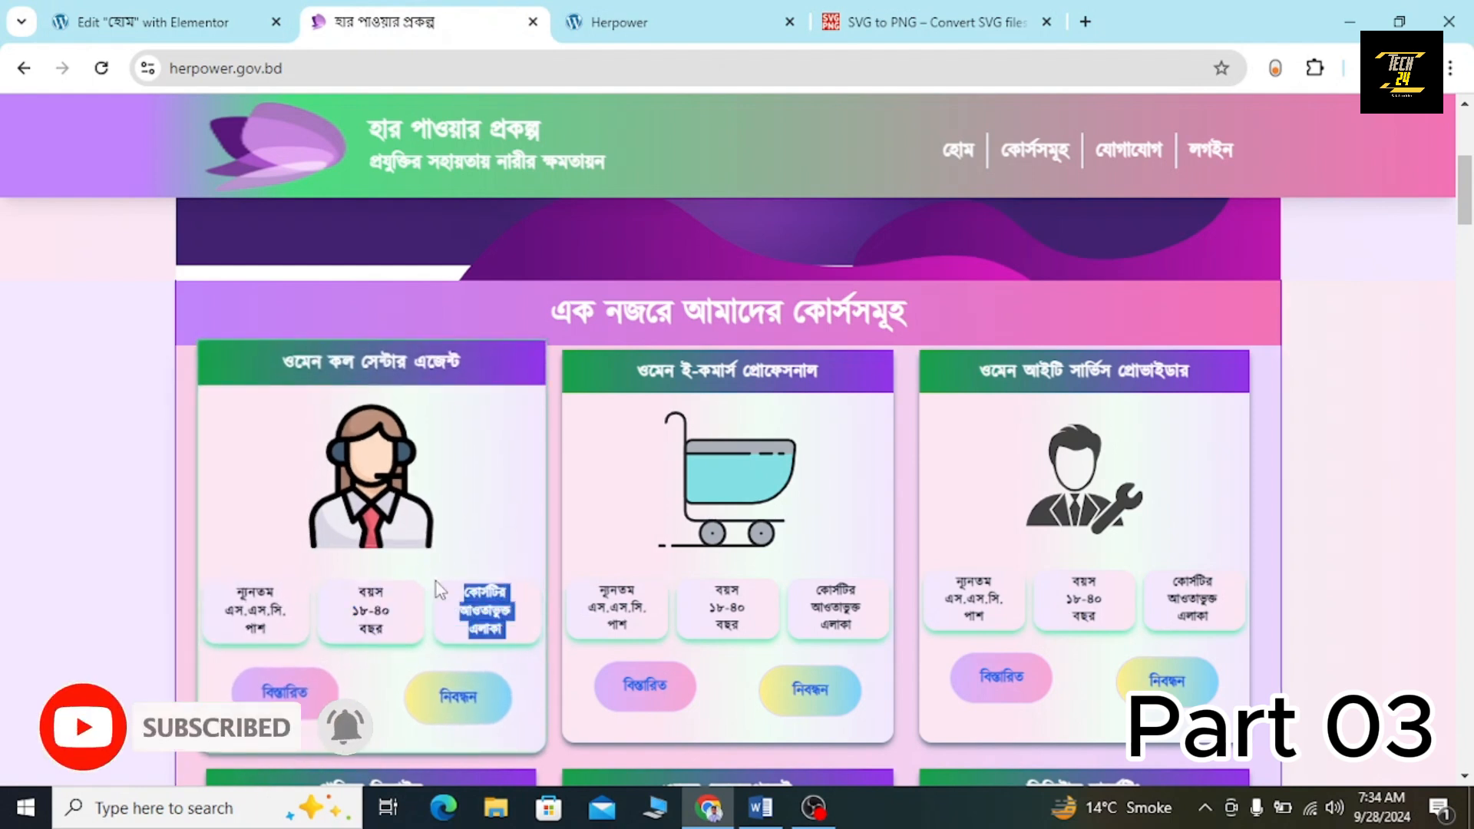
click(192, 11)
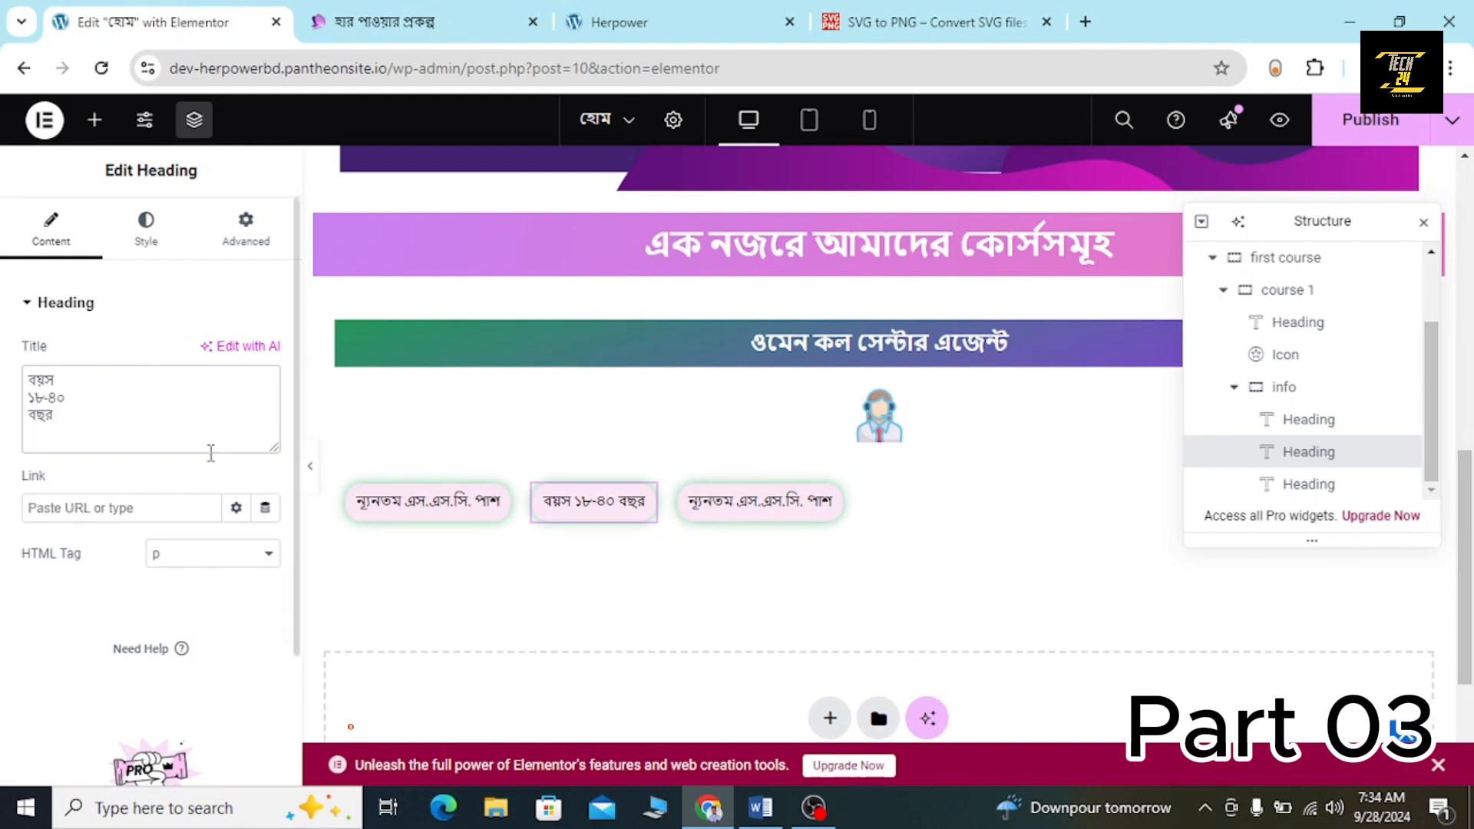
click(831, 512)
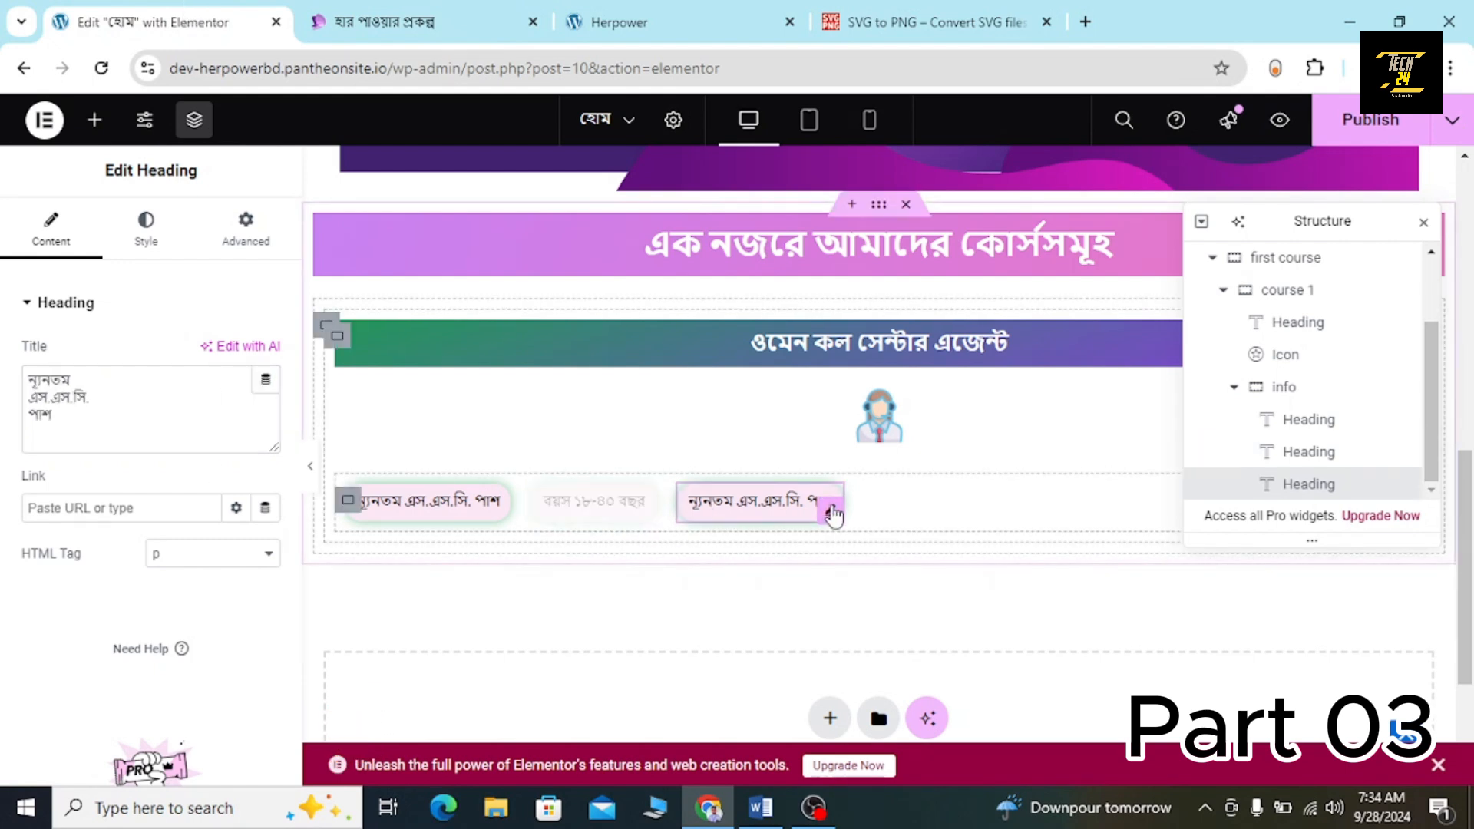
click(108, 405)
key(ctrl+a)
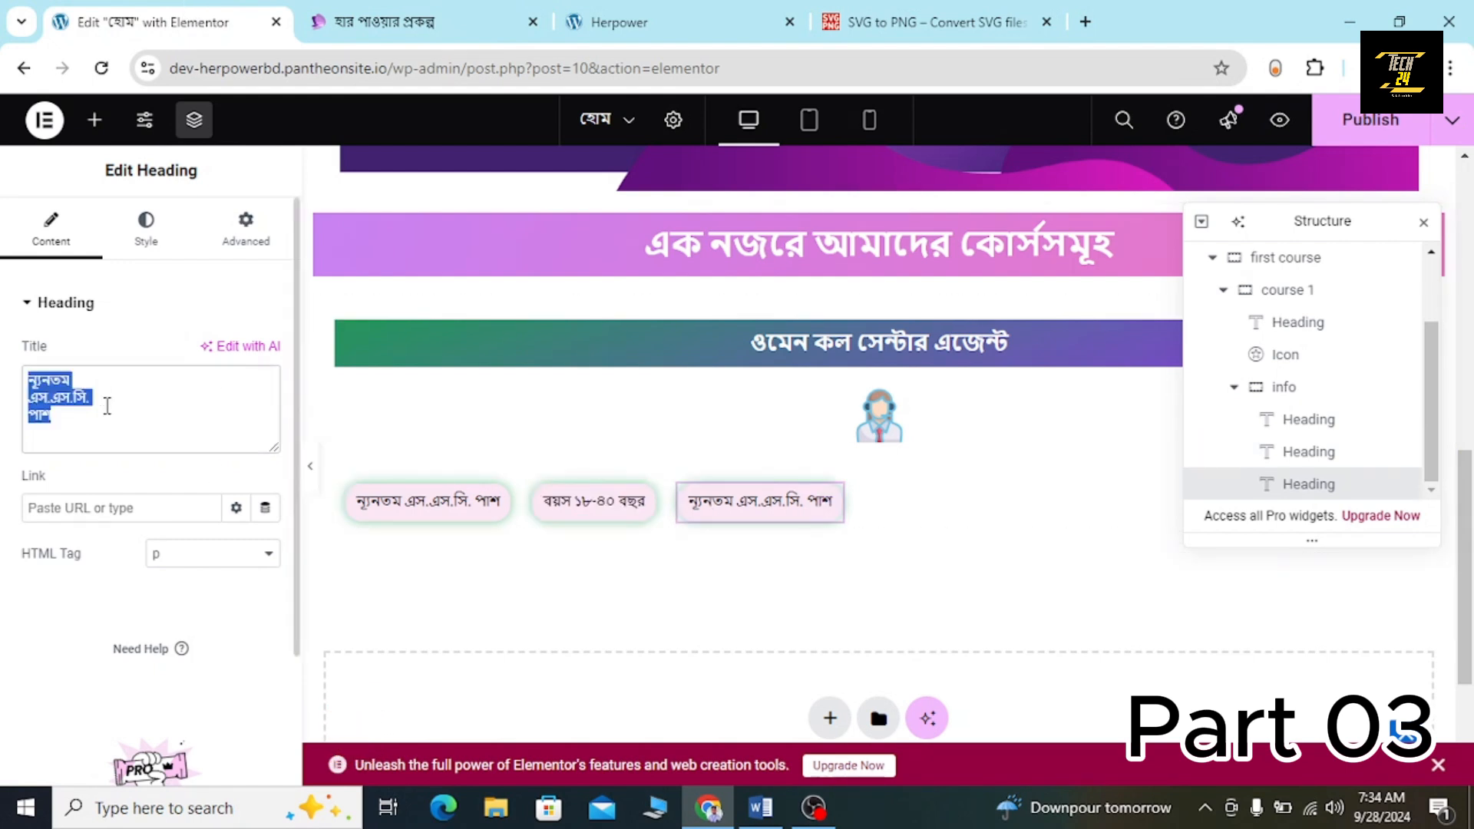
key(ctrl+v)
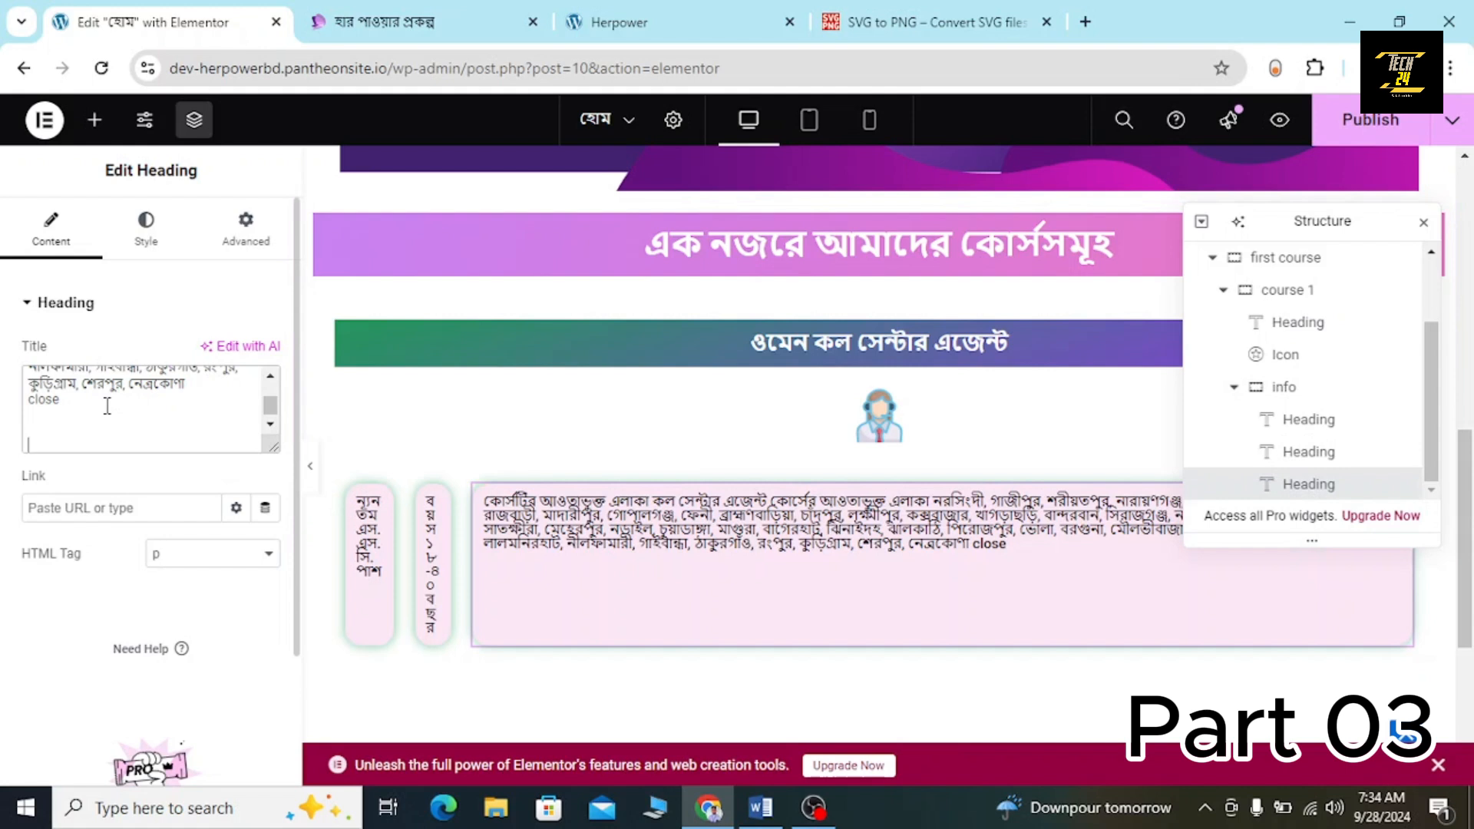
key(ctrl+a)
key(BackSpace)
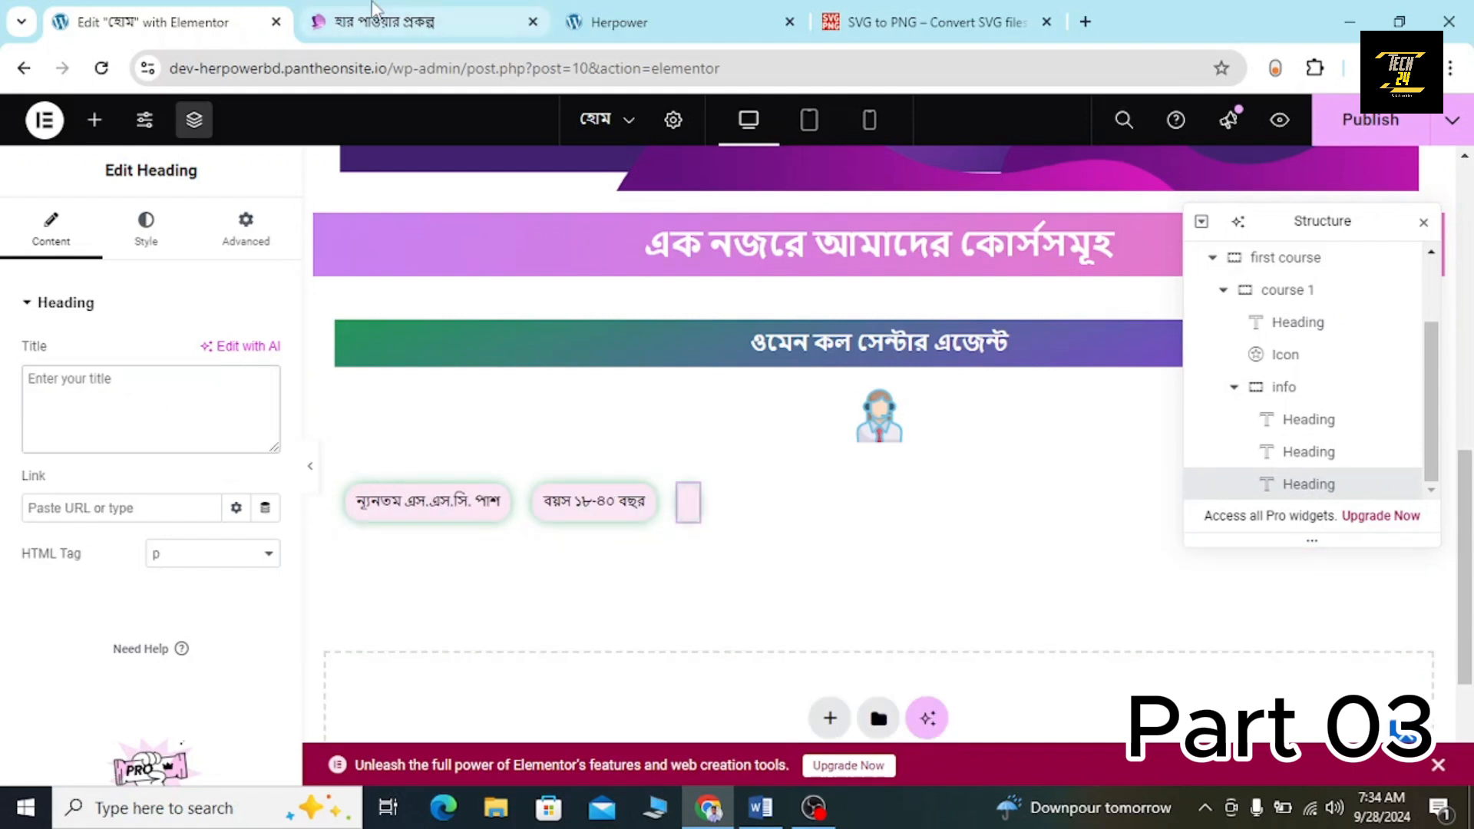
Copy the third info box's text from the first card on herpower.gov.bd again and paste it into the empty heading title.
key(ctrl+Tab)
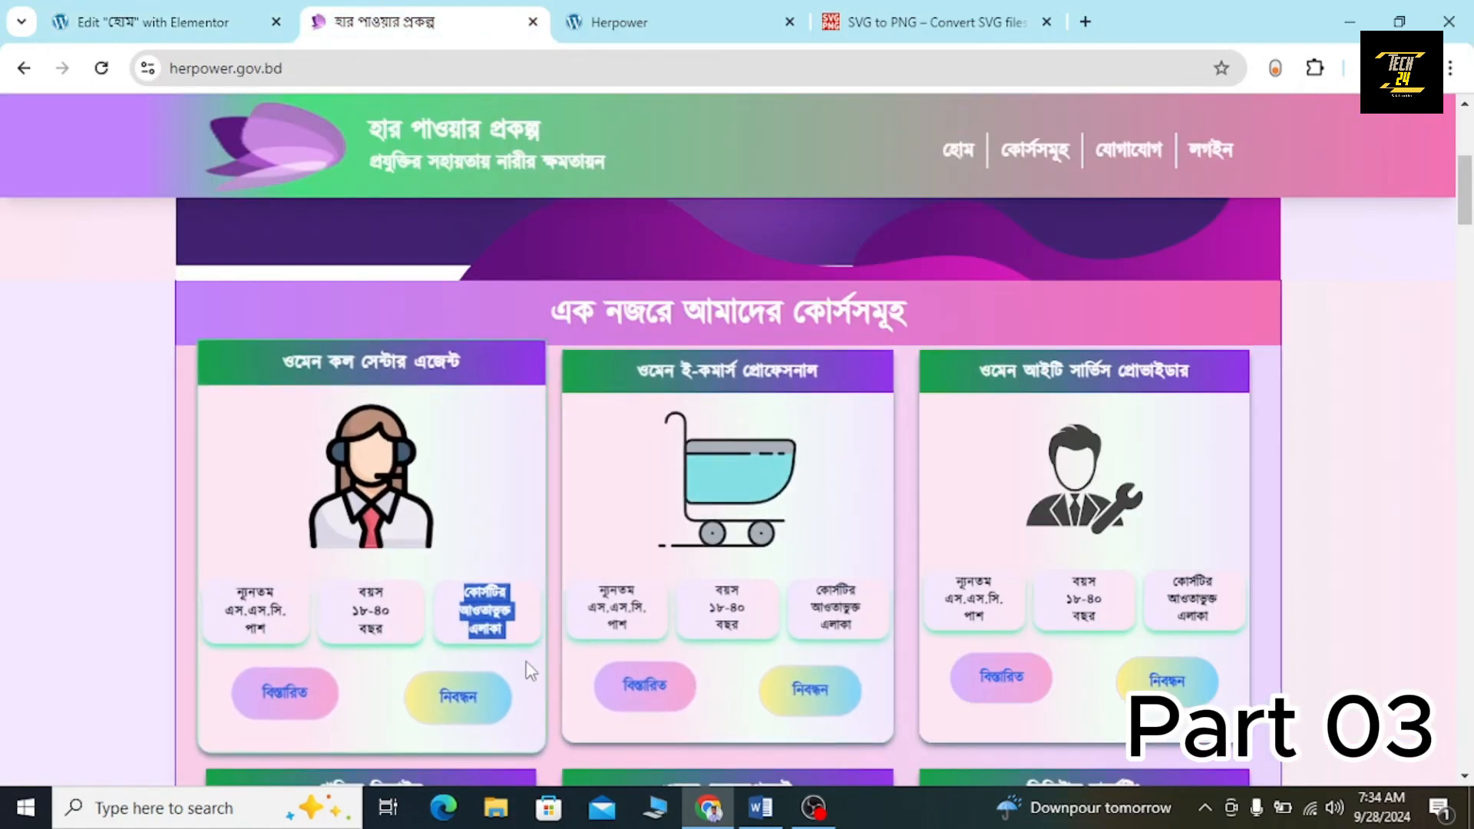
click(103, 568)
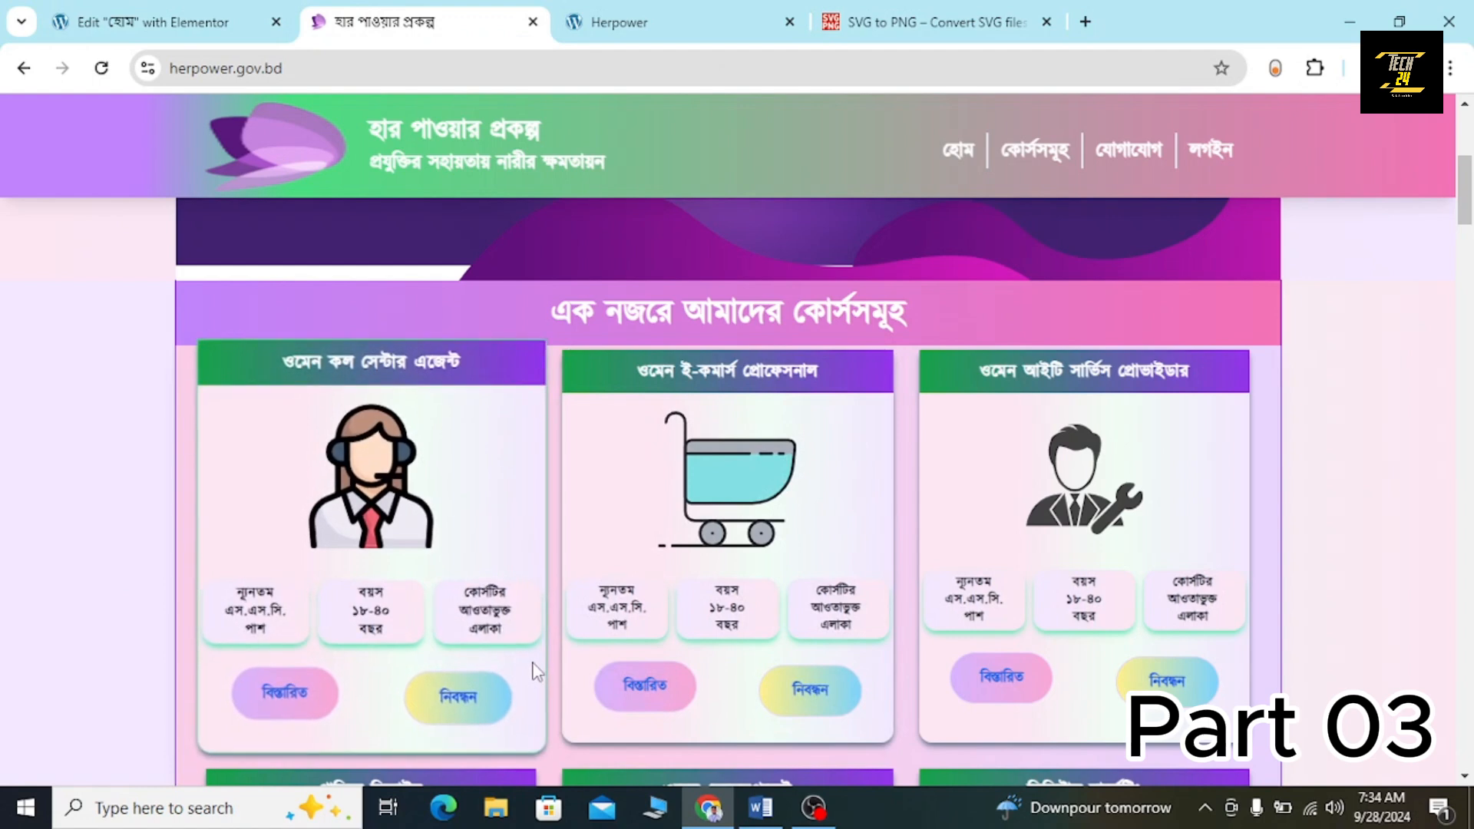
drag(531, 660, 461, 593)
click(142, 22)
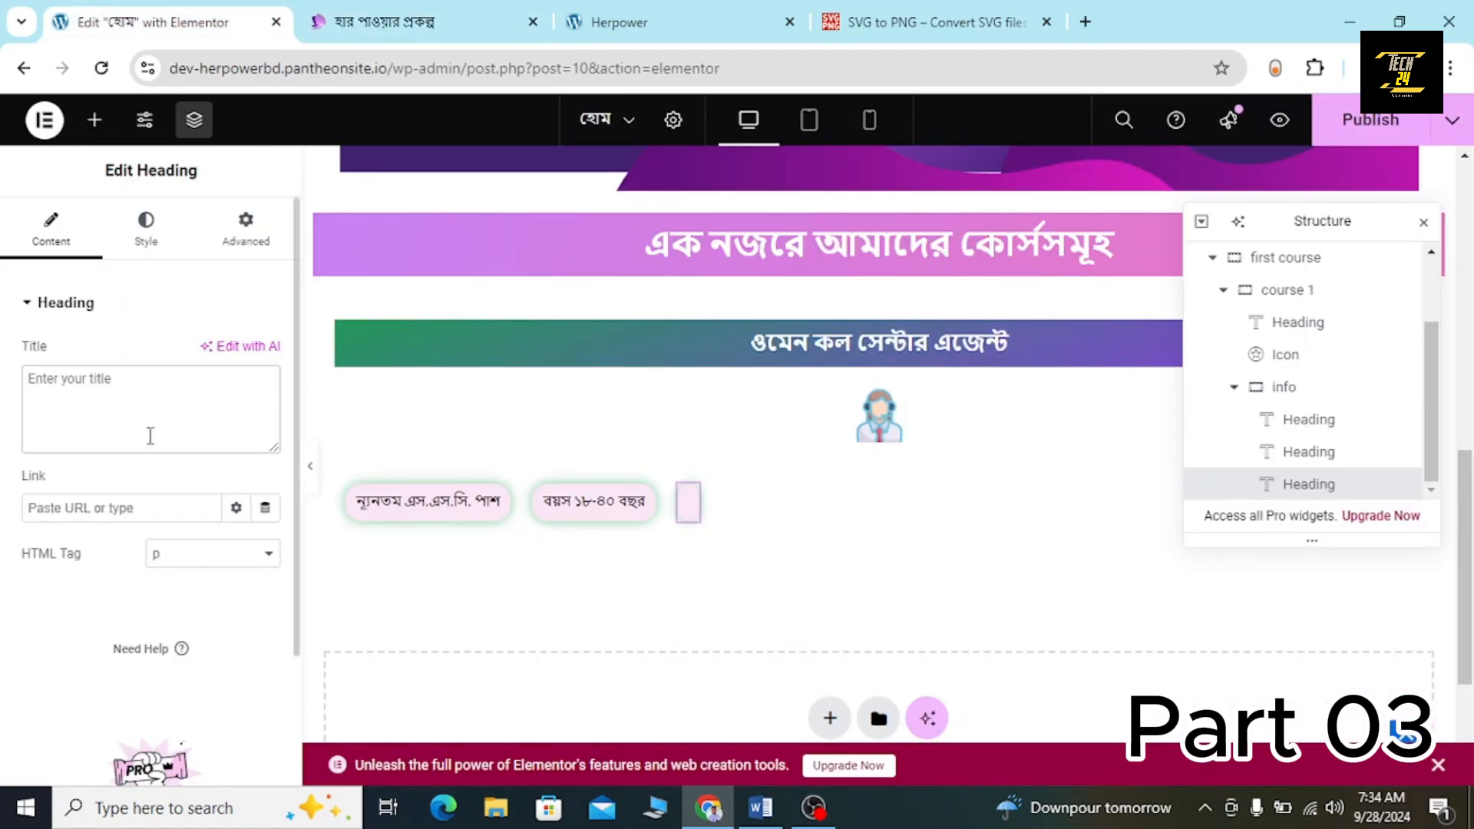
key(ctrl+v)
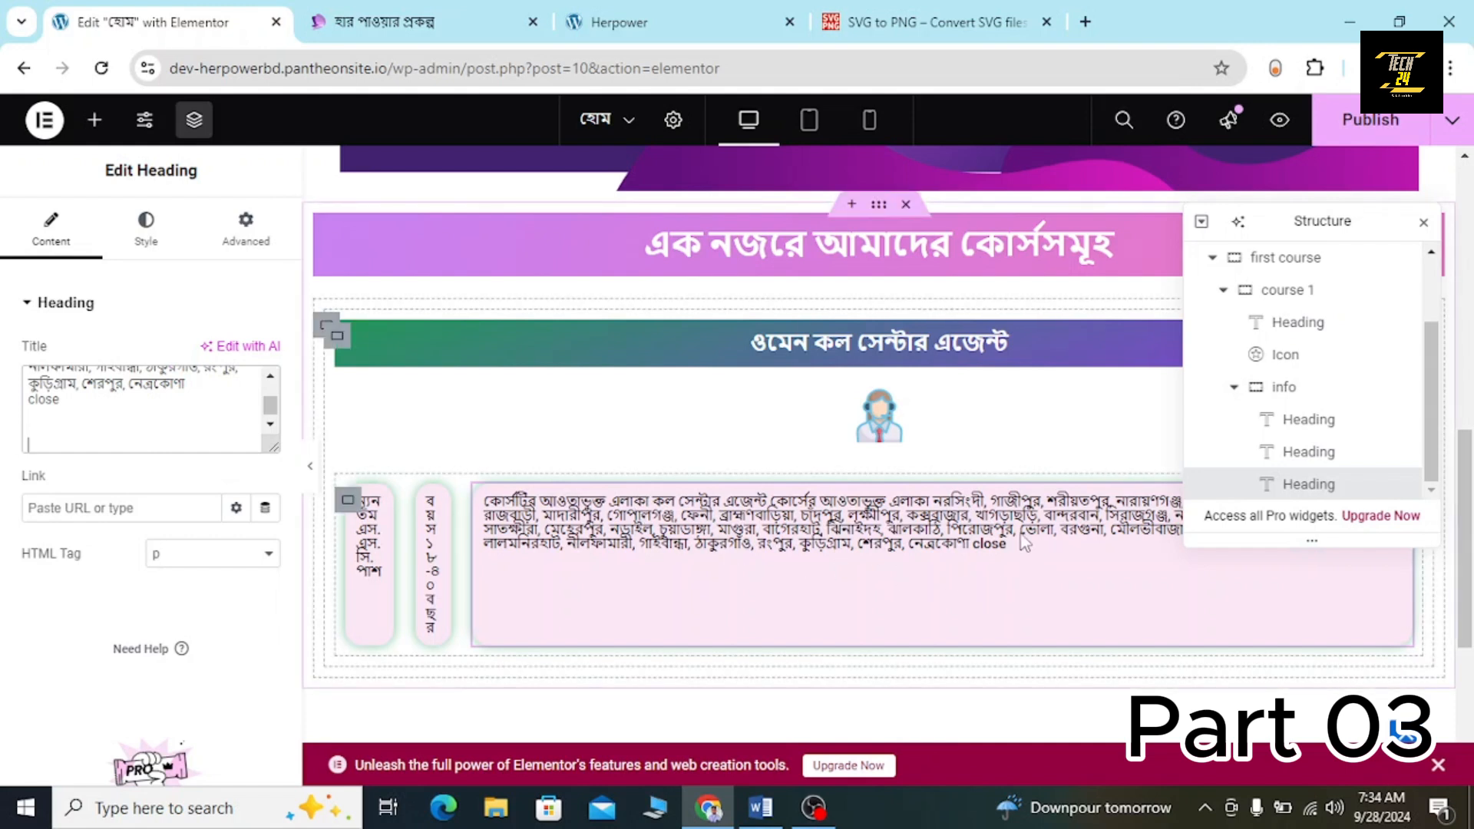
drag(1014, 554, 737, 530)
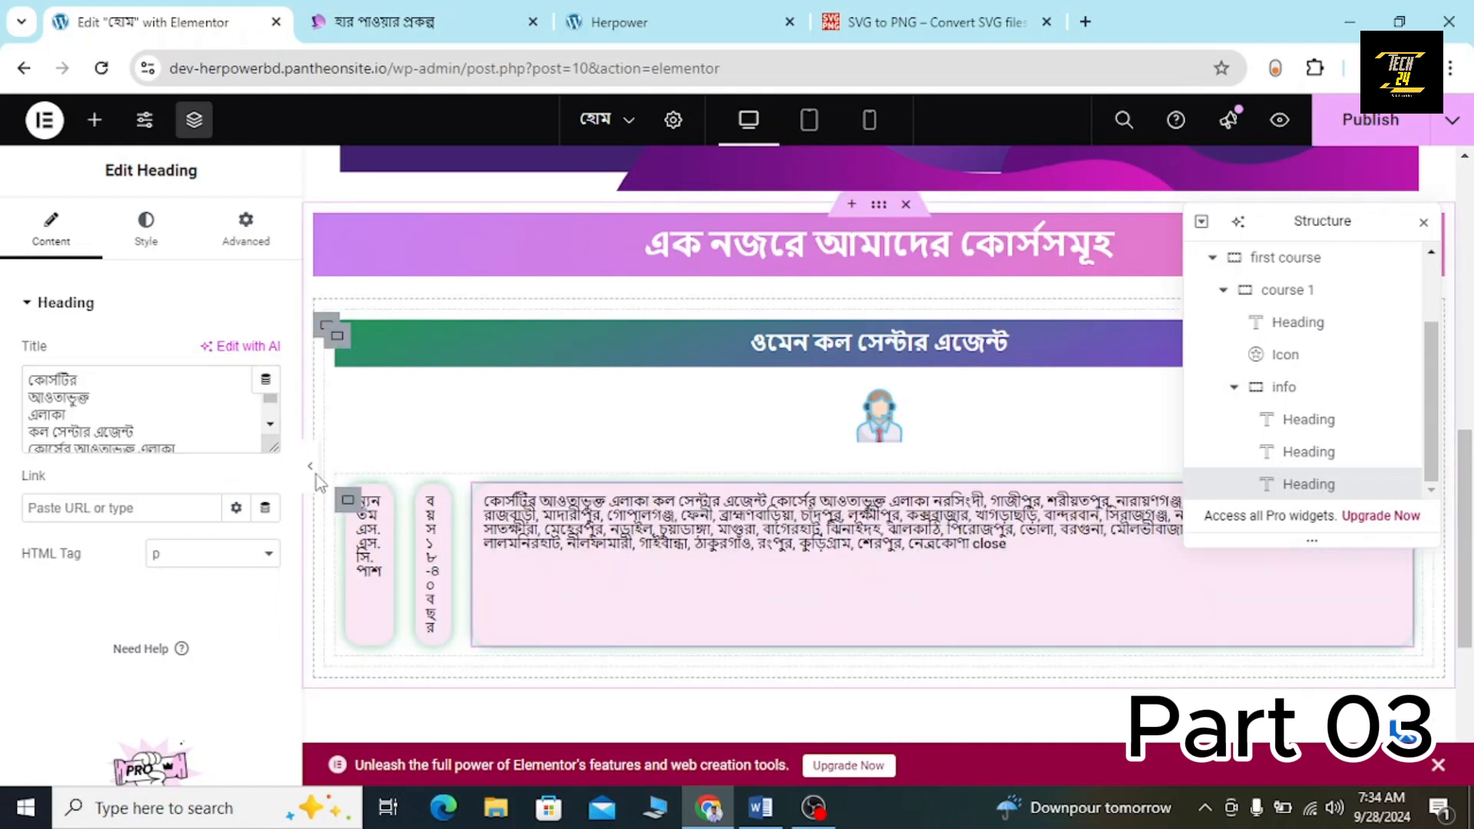
drag(208, 416, 197, 437)
click(197, 441)
scroll(198, 441, up, 10)
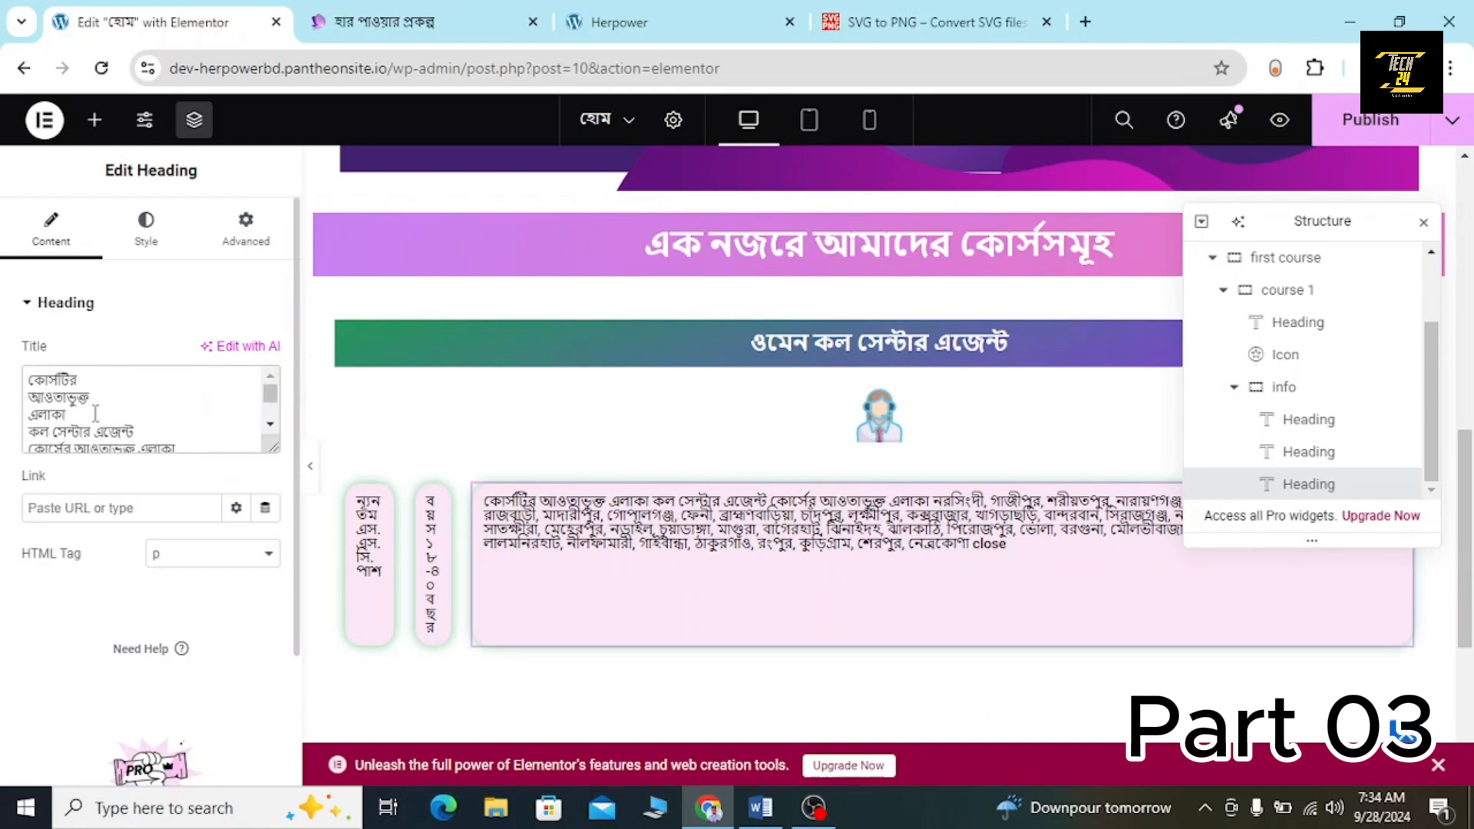
Reduce the third info heading's title to "কোর্সটির আওতাভুক্ত এলাকা", removing the extra pasted text.
click(487, 11)
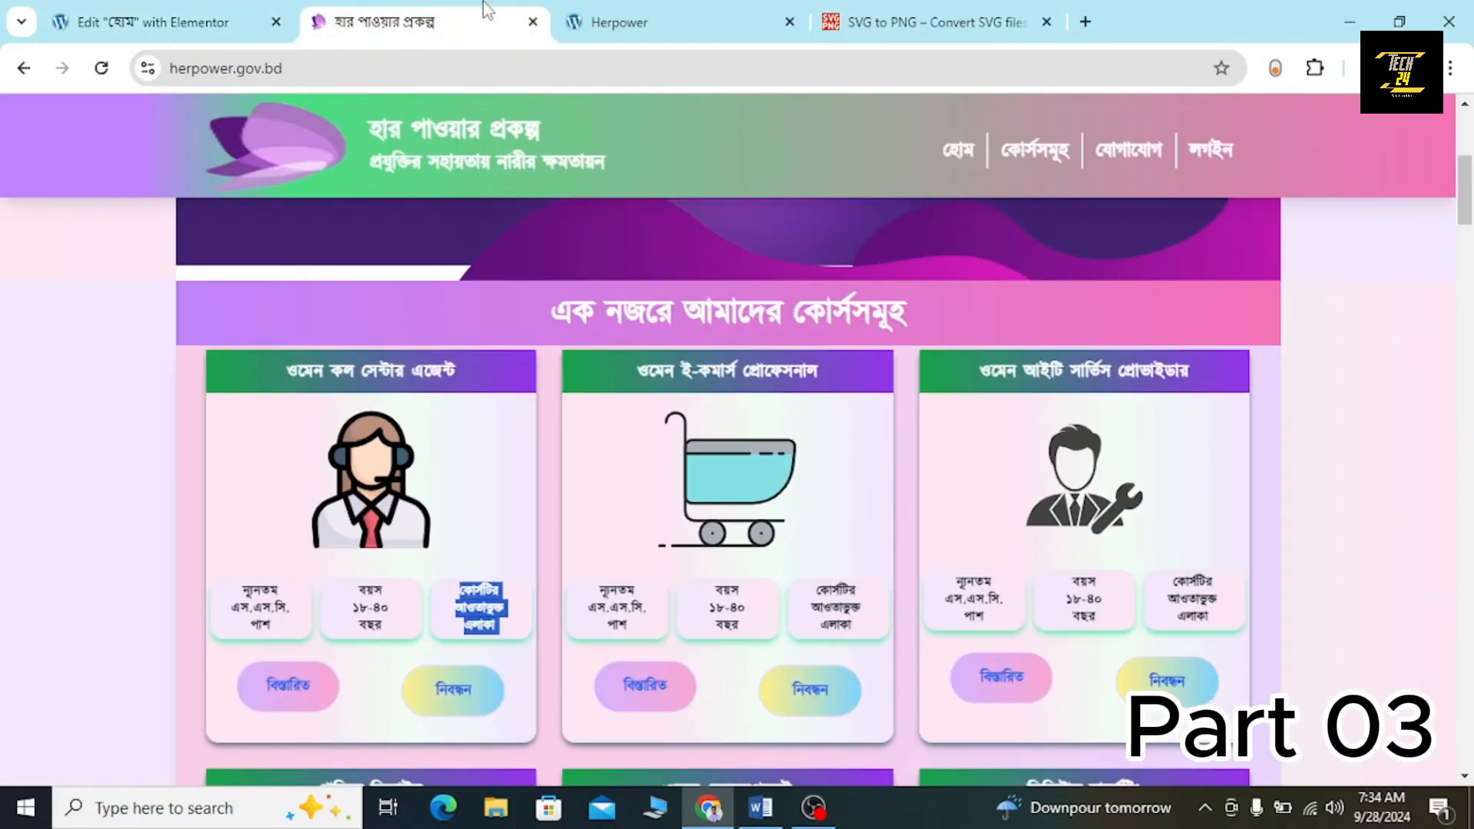
click(154, 21)
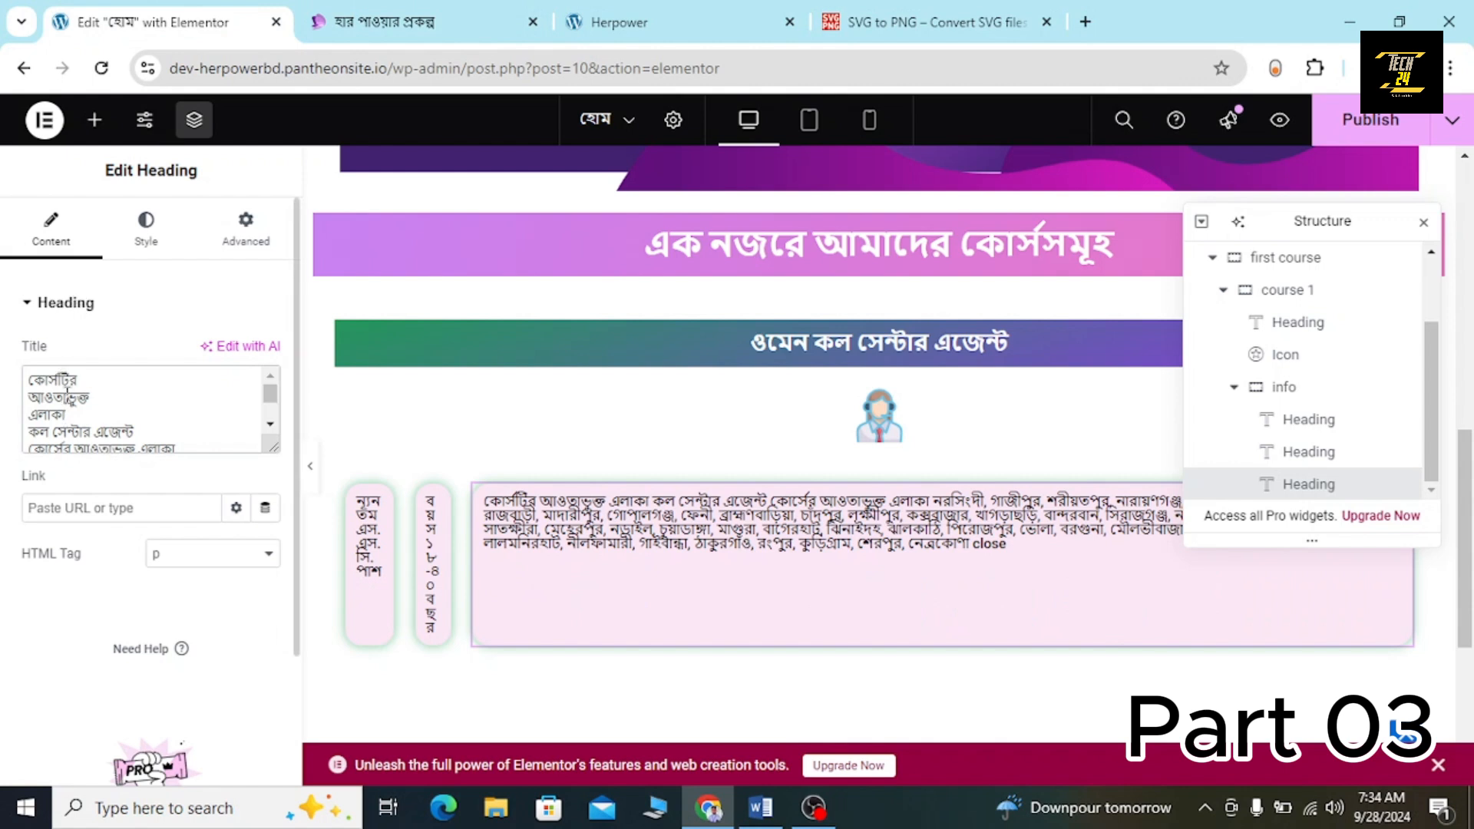
drag(72, 415, 4, 376)
key(ctrl+c)
key(BackSpace)
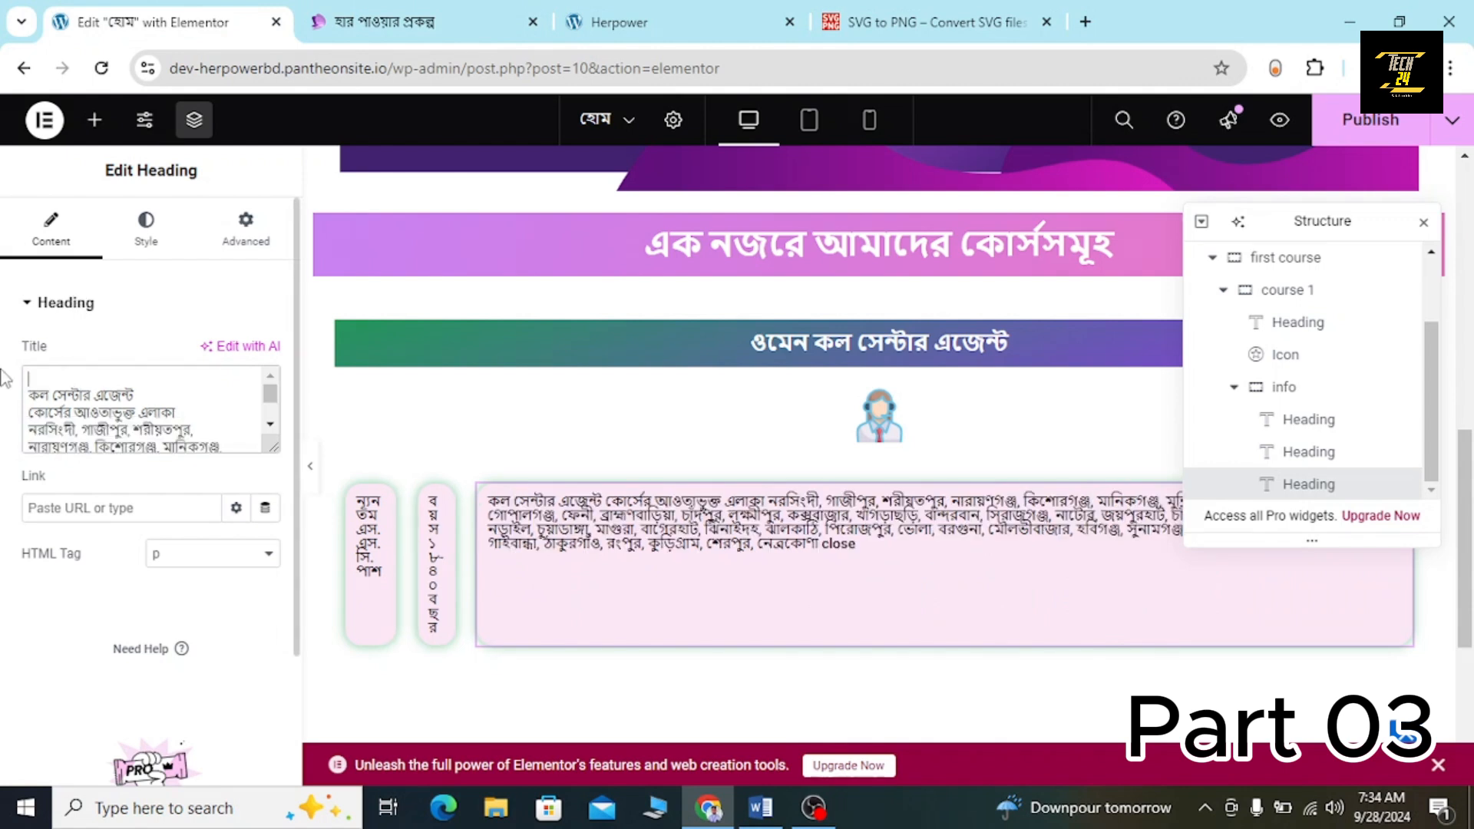
key(ctrl+a)
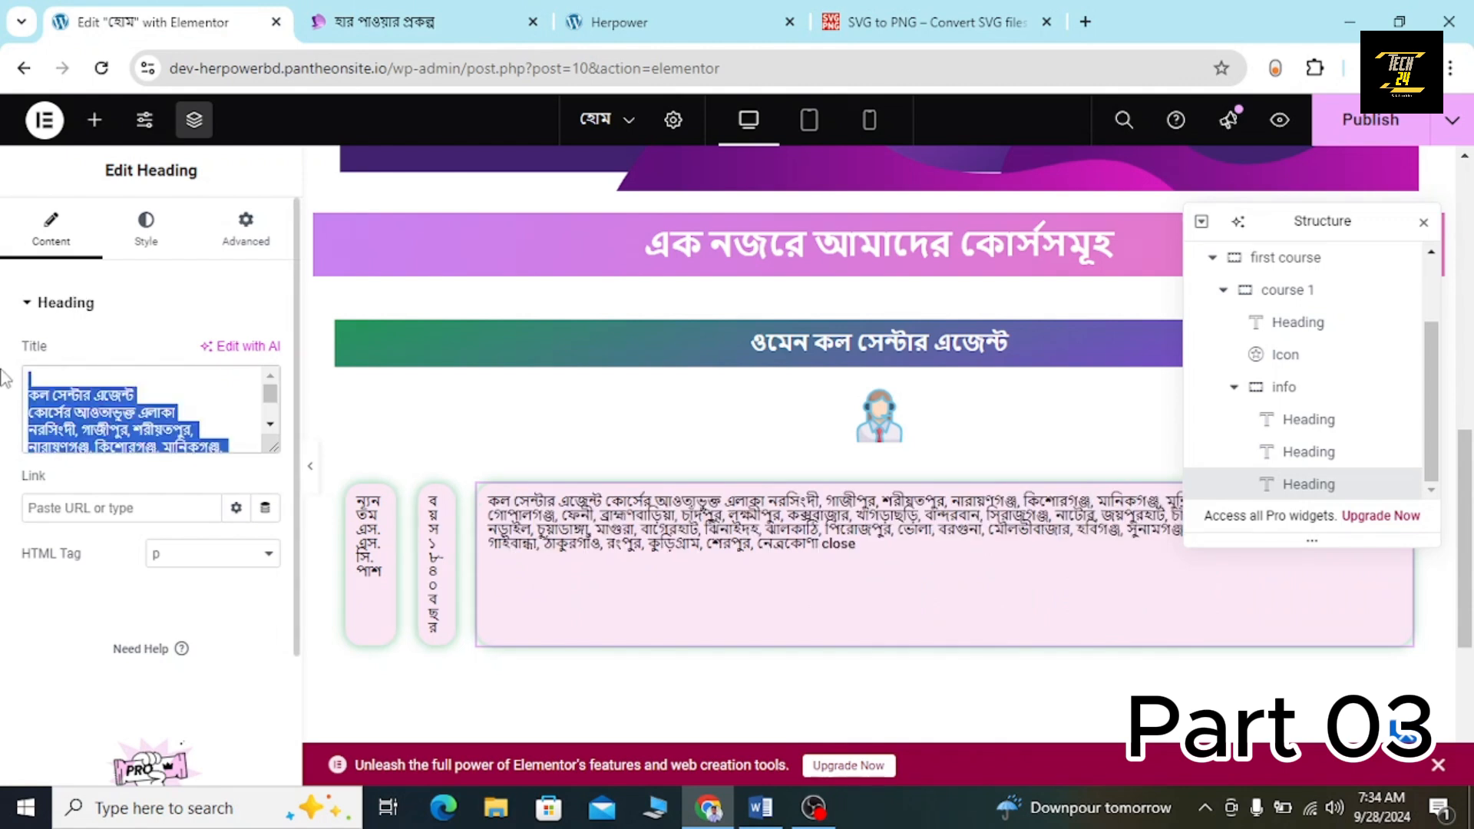
key(BackSpace)
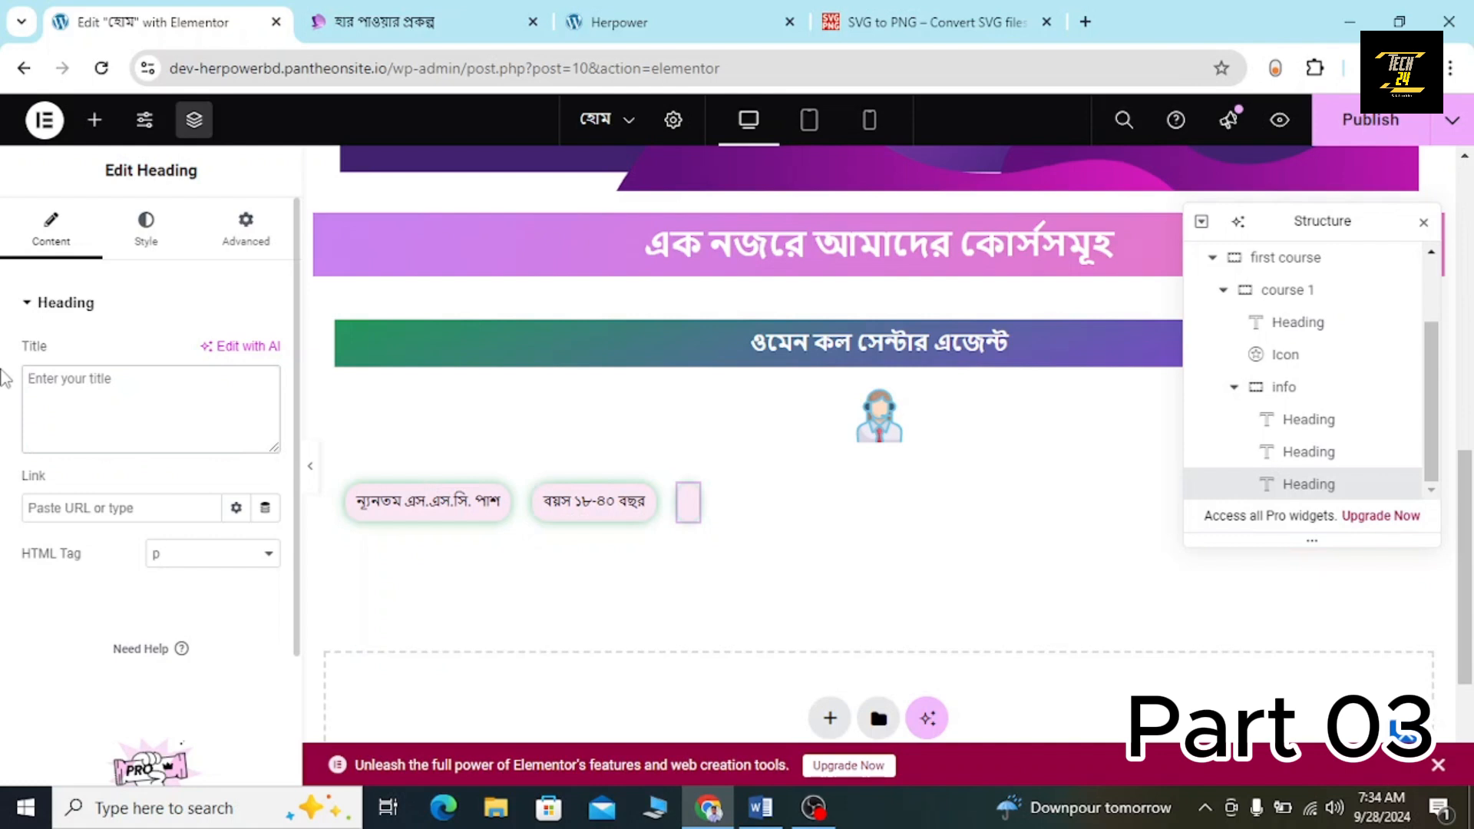
key(ctrl+v)
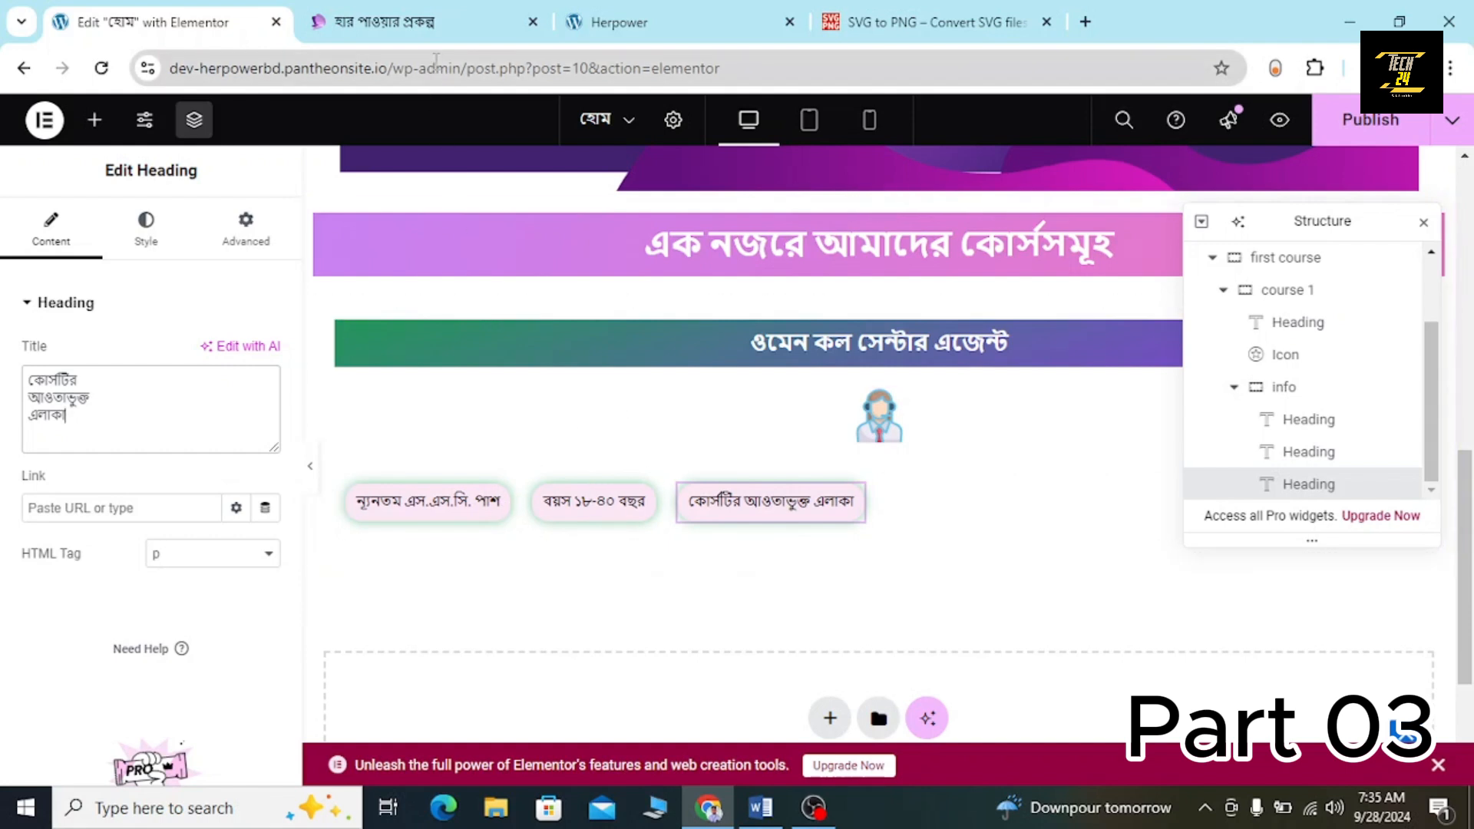
Compare the row of three info boxes with the first course card on herpower.gov.bd.
click(430, 30)
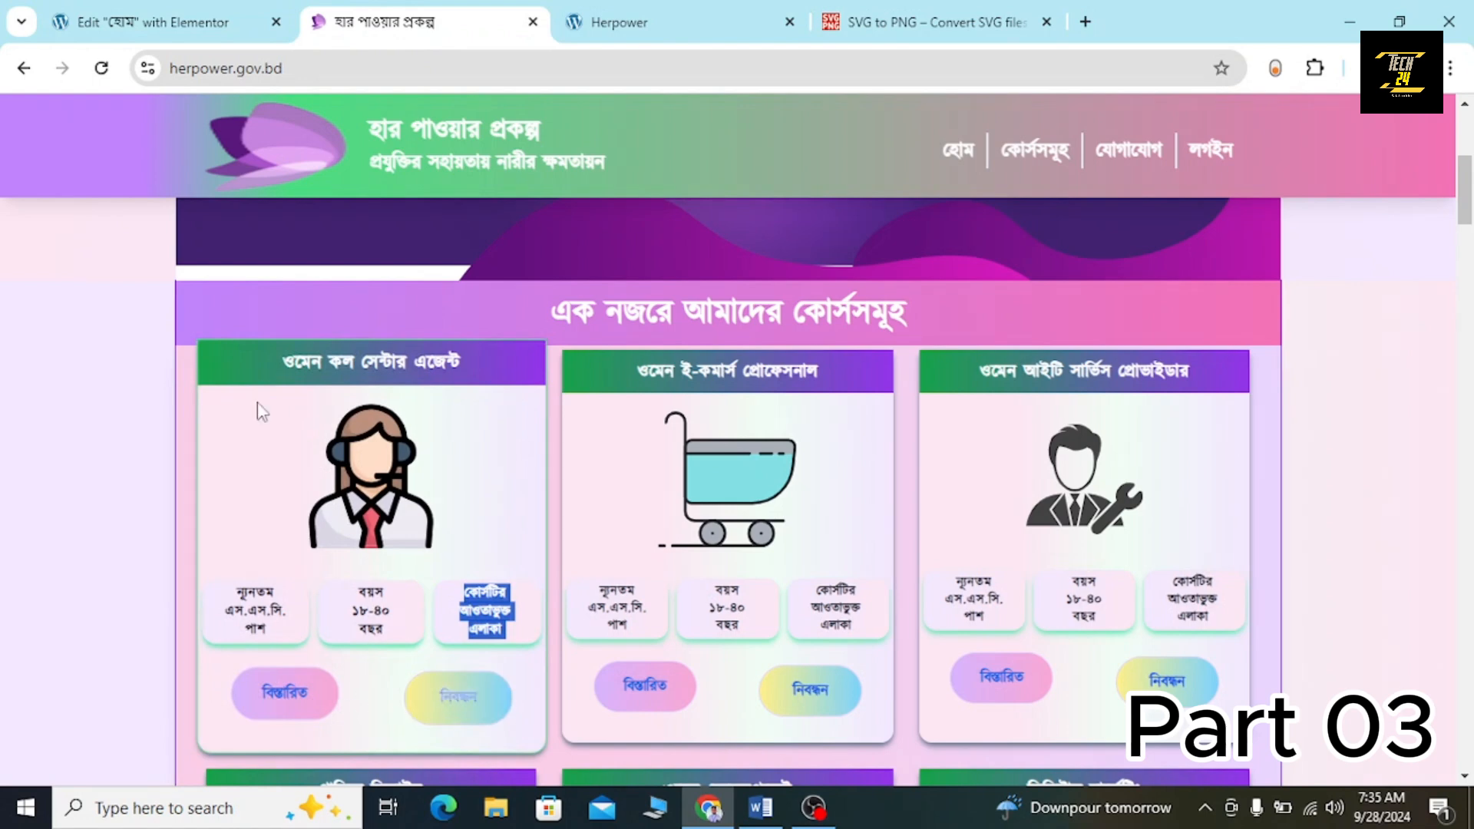
click(206, 39)
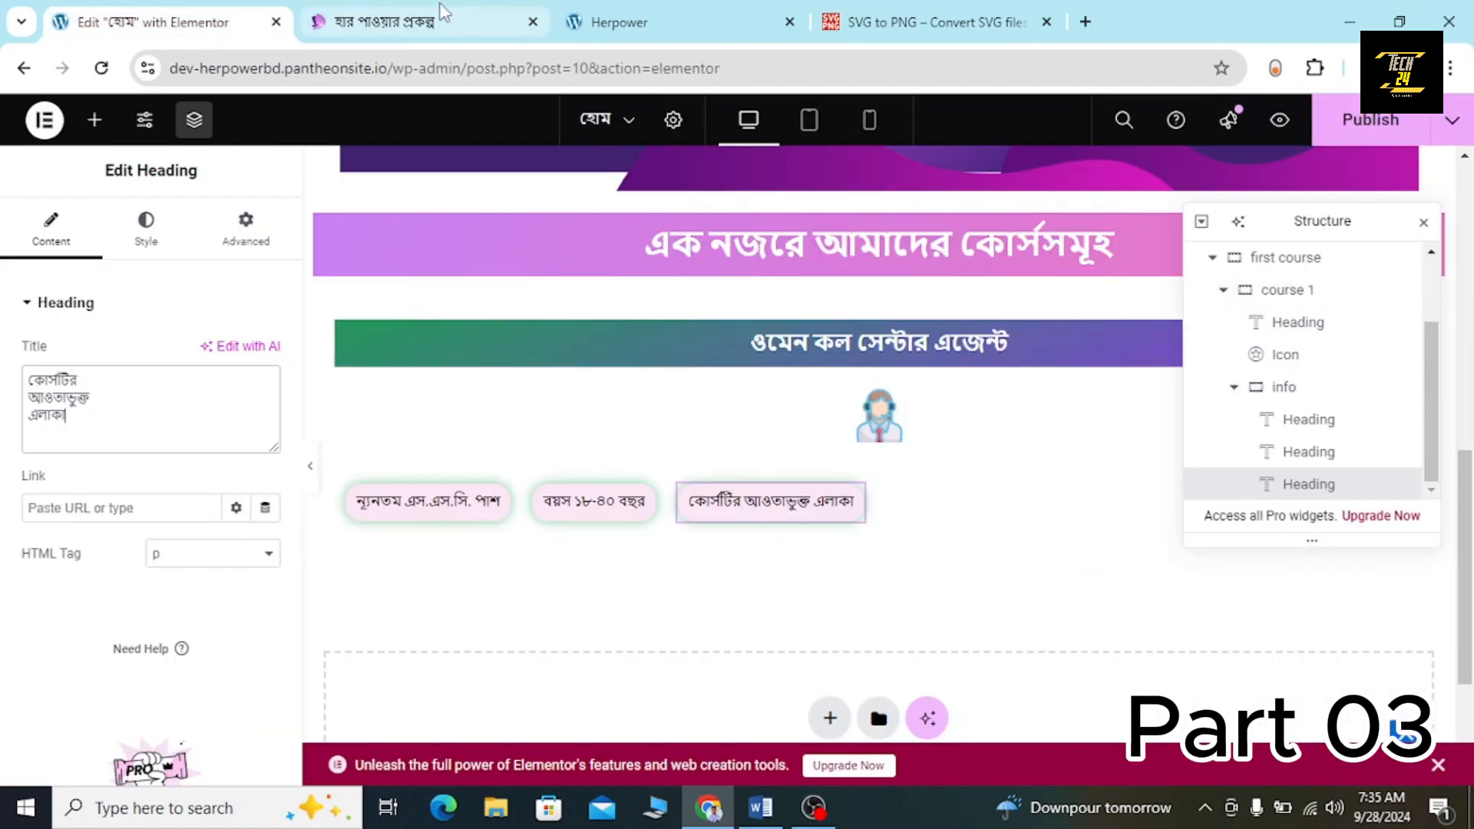
click(442, 22)
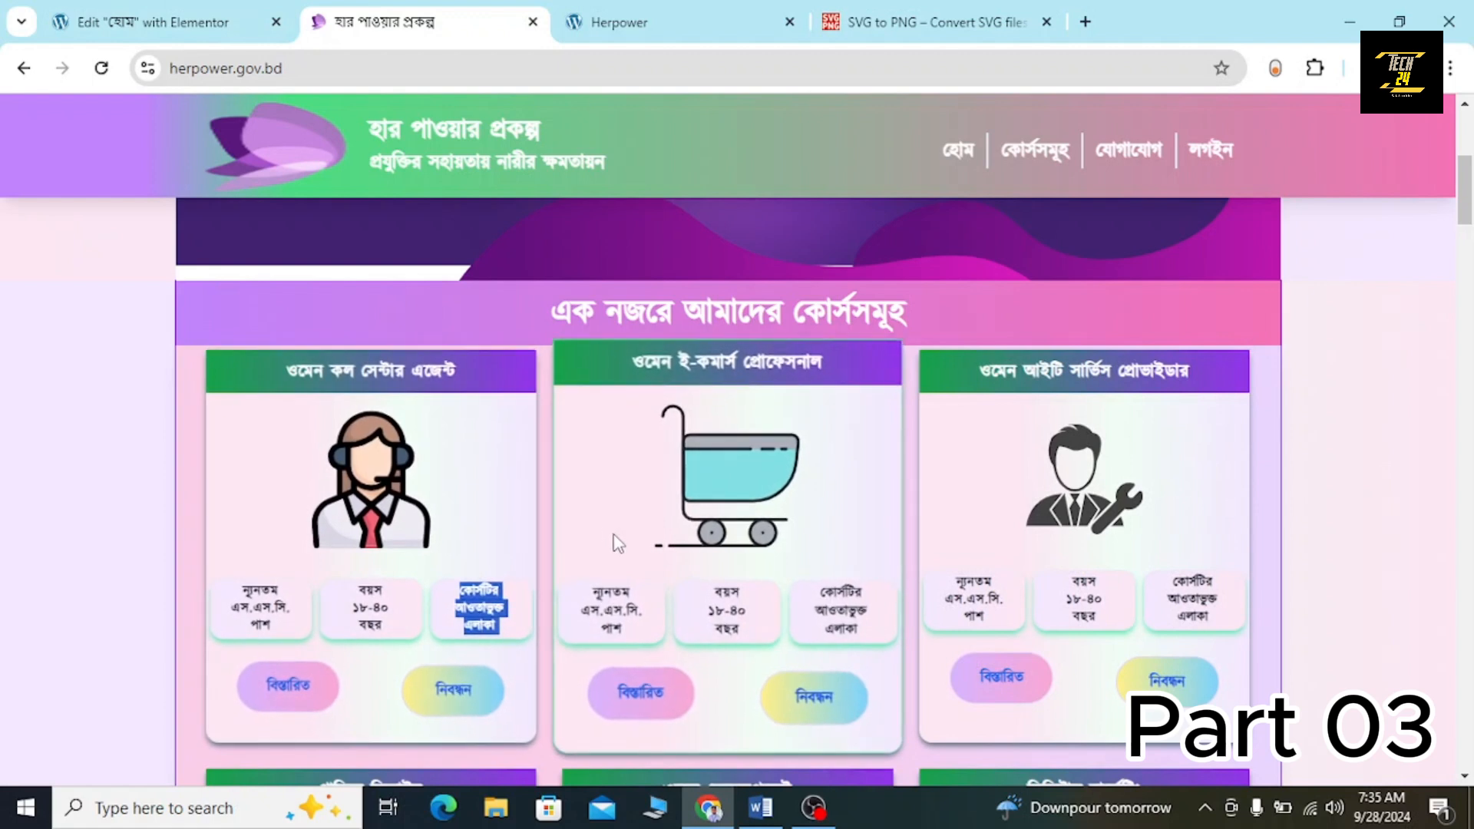
click(177, 21)
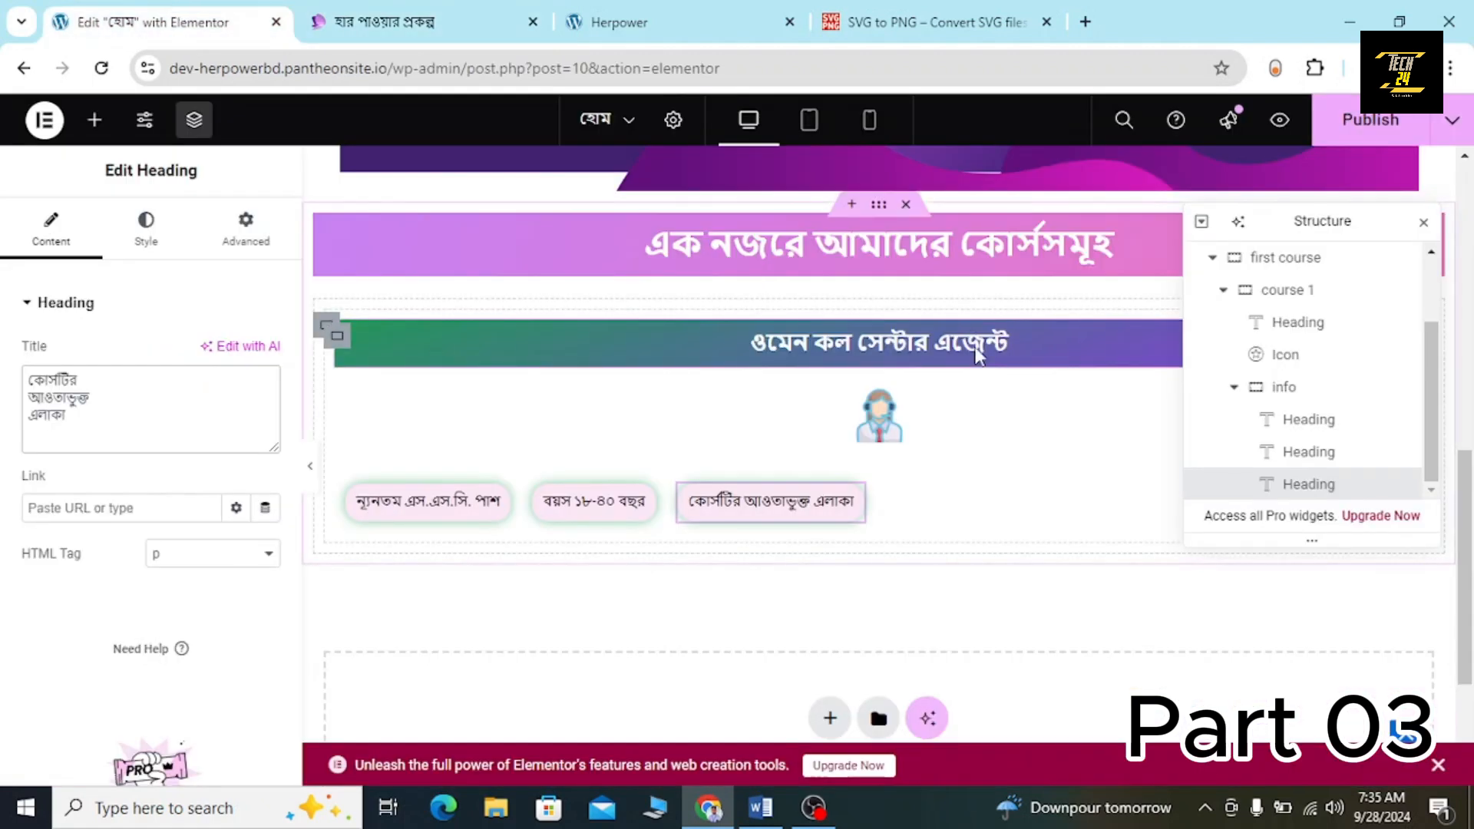
Collapse the info container in the structure and add a new container inside course 1 below the info boxes.
click(1233, 387)
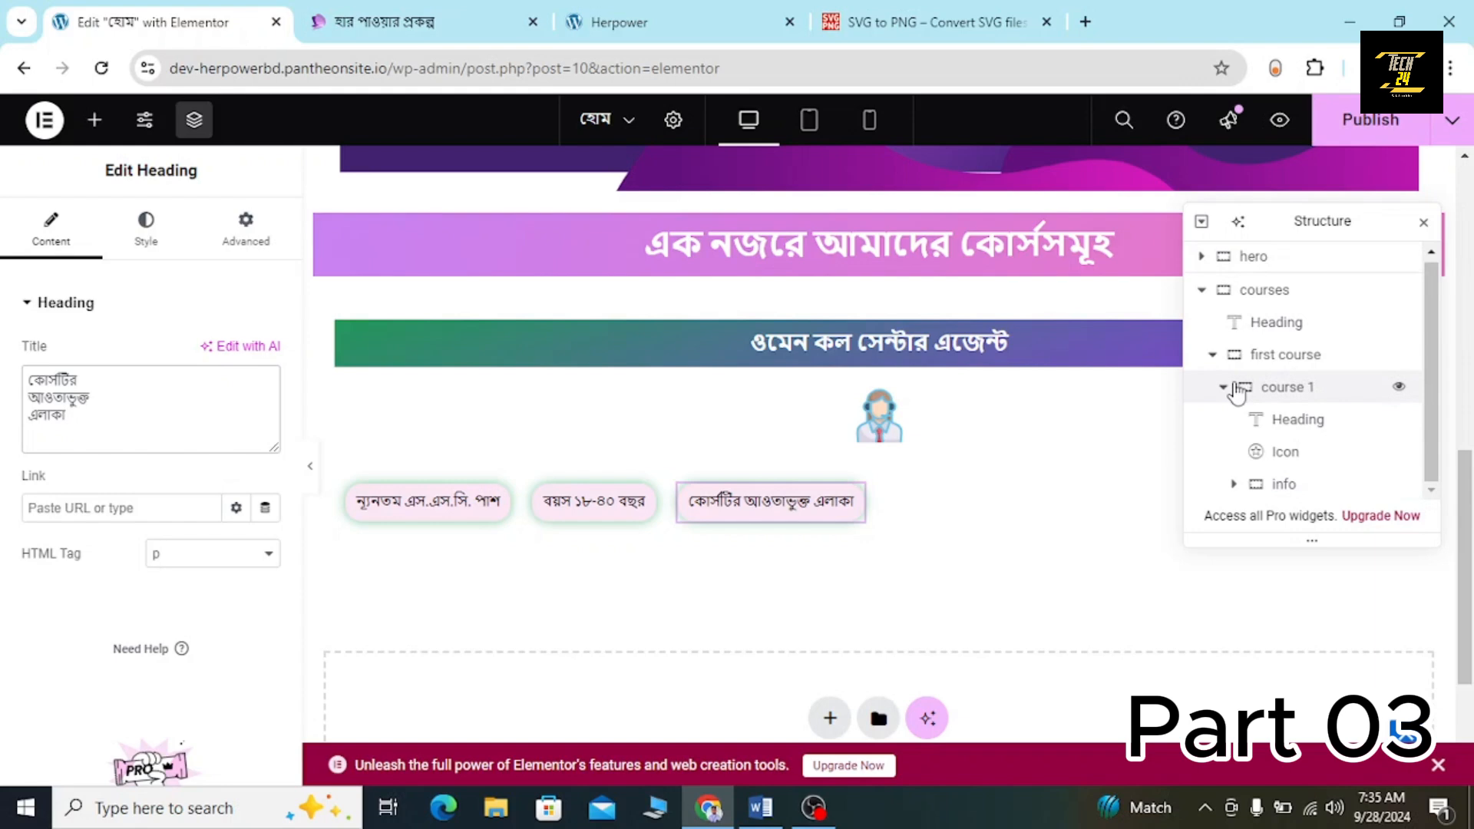
click(491, 10)
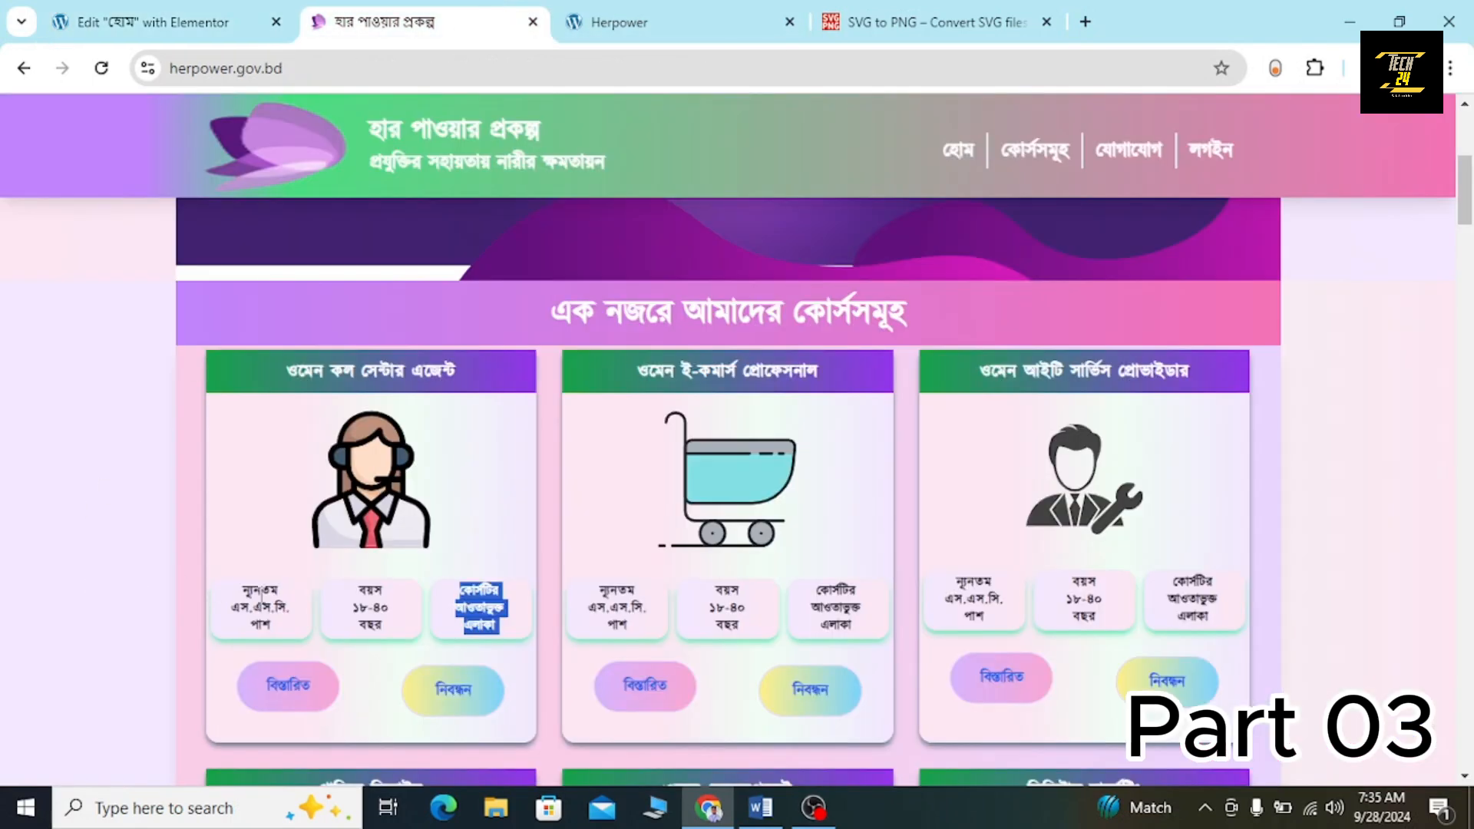
click(217, 11)
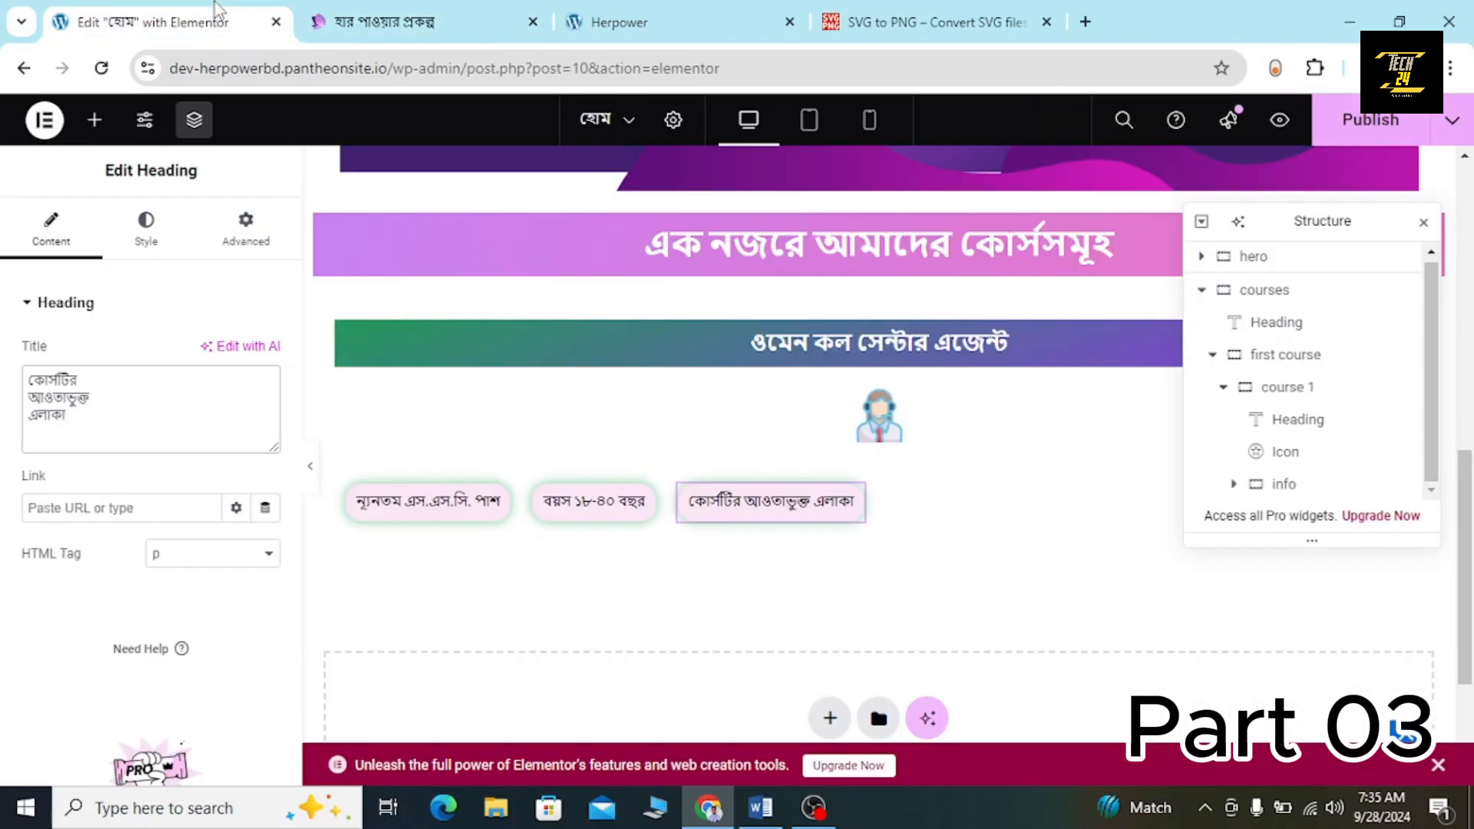
click(1263, 397)
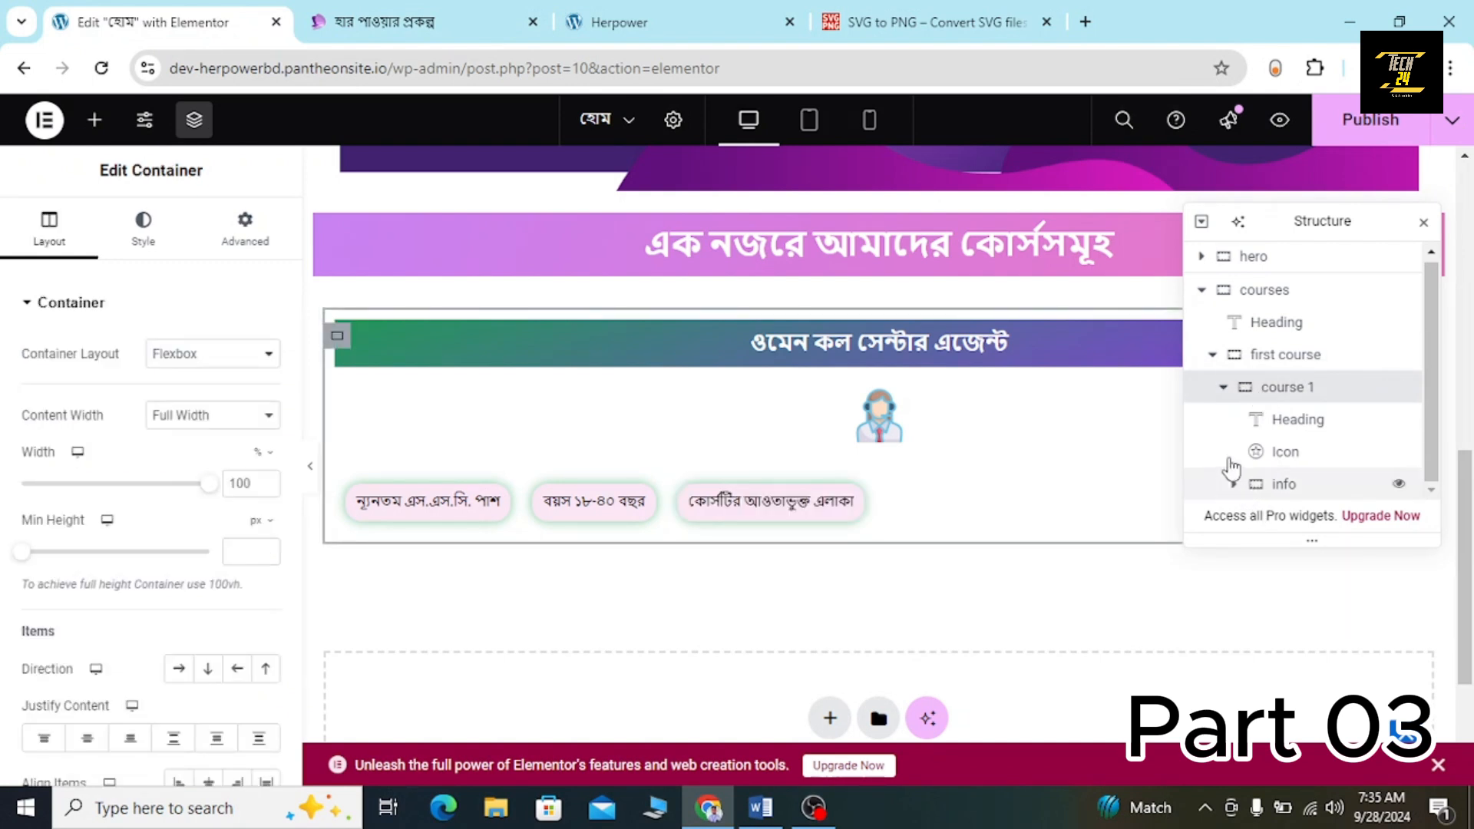
click(95, 123)
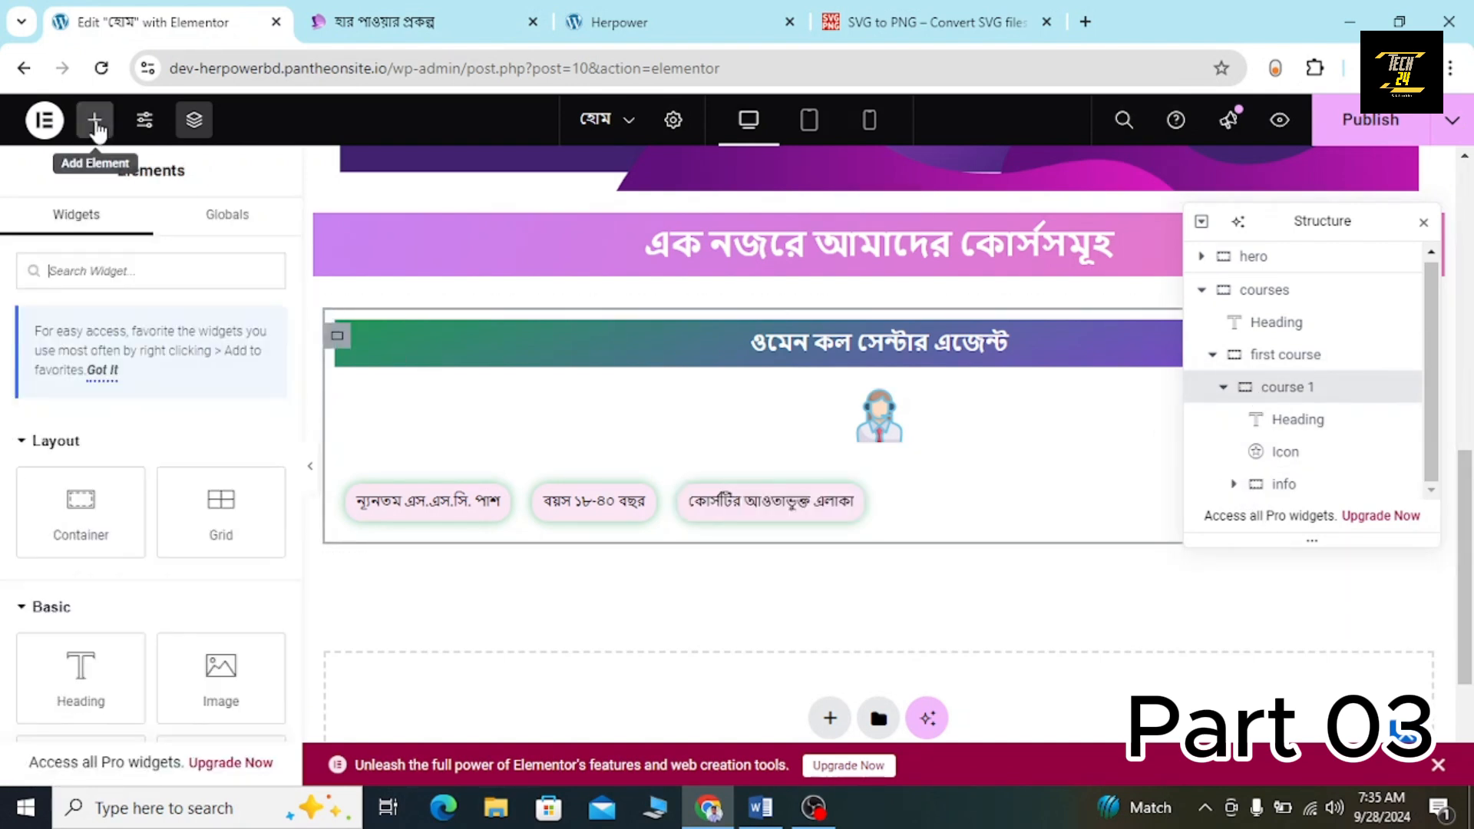
click(81, 522)
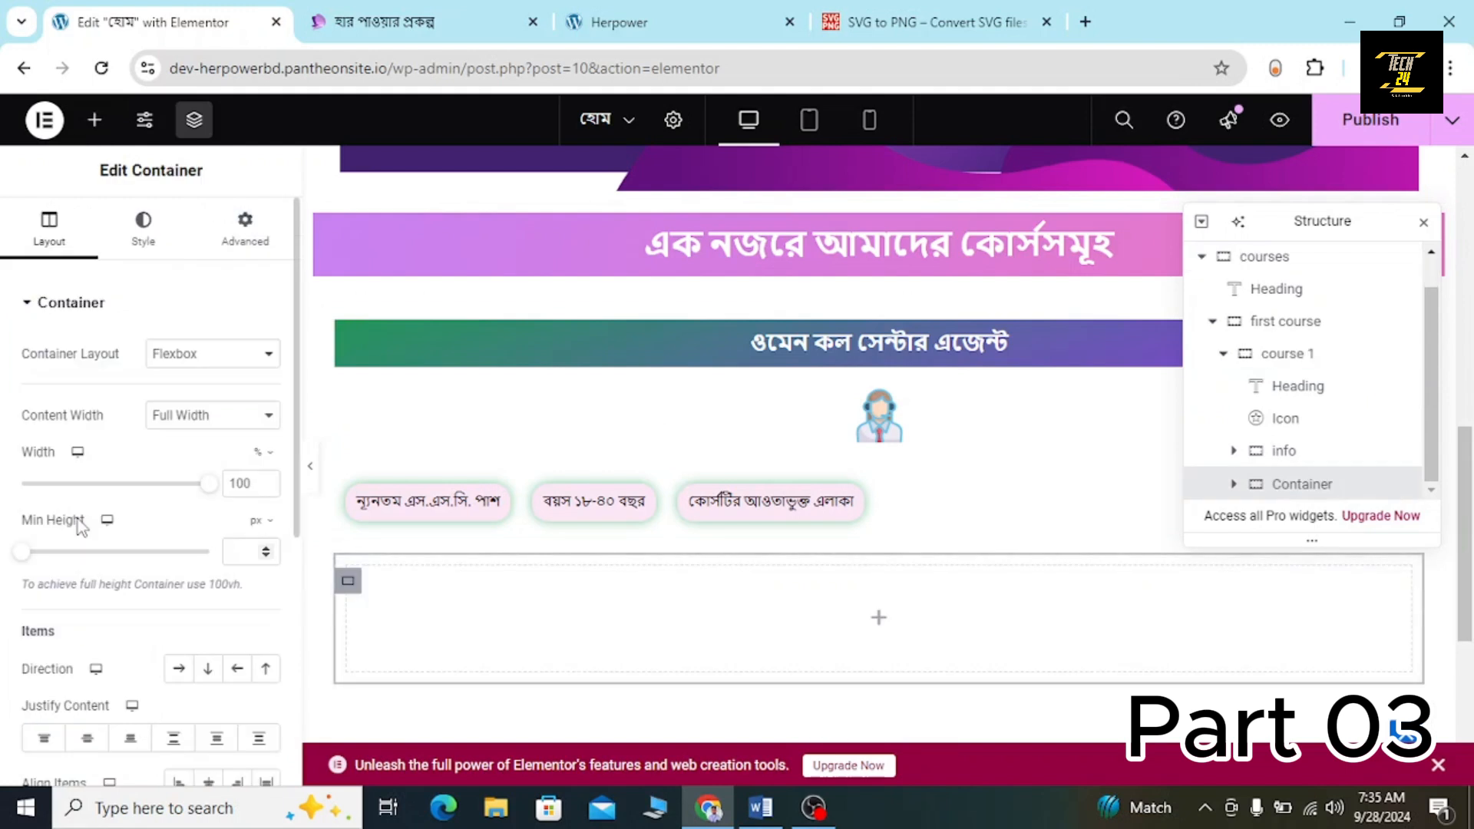
Rename the new container inside course 1 as "buttons".
click(1221, 356)
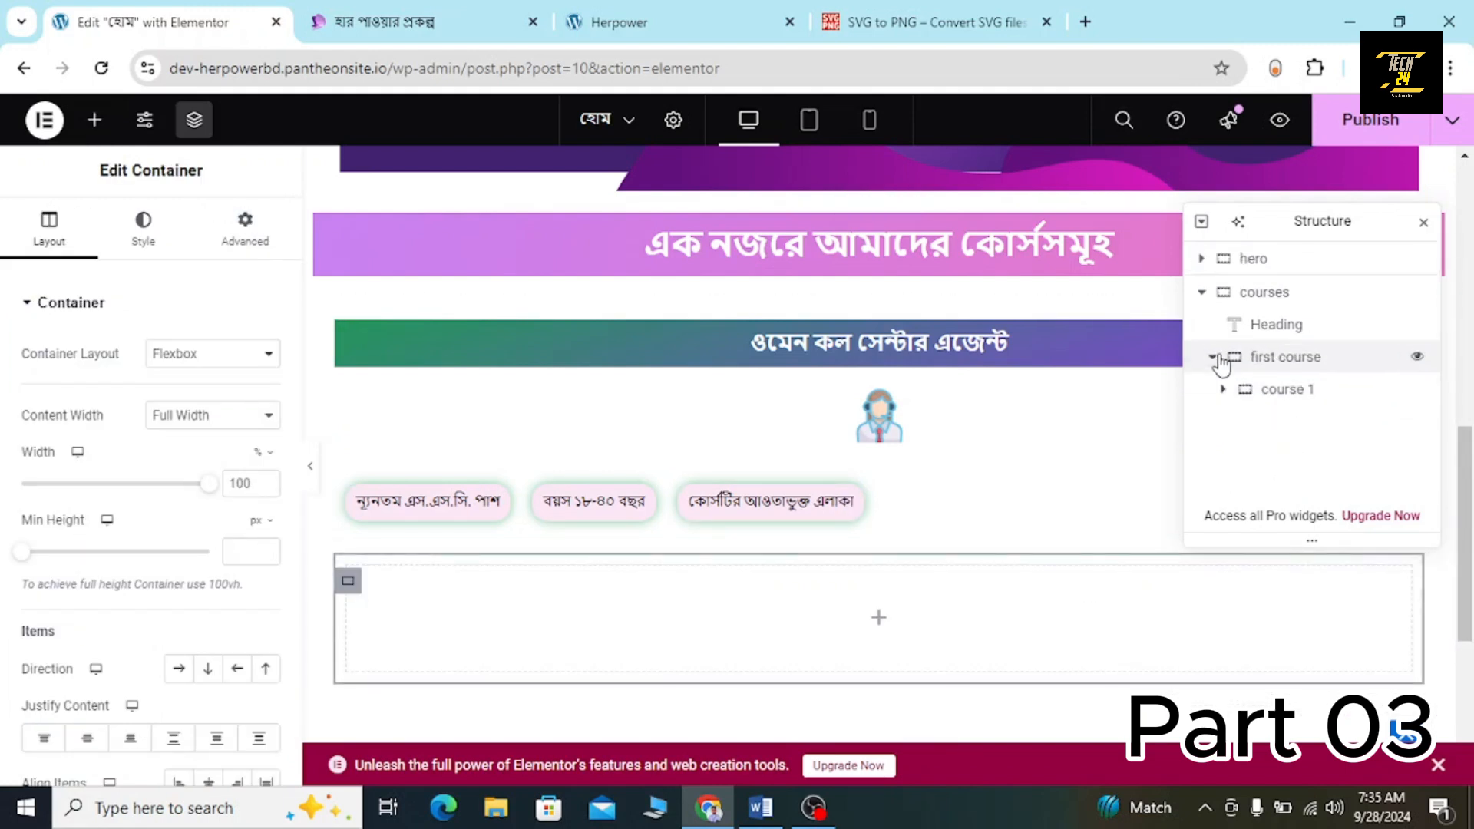
click(1222, 389)
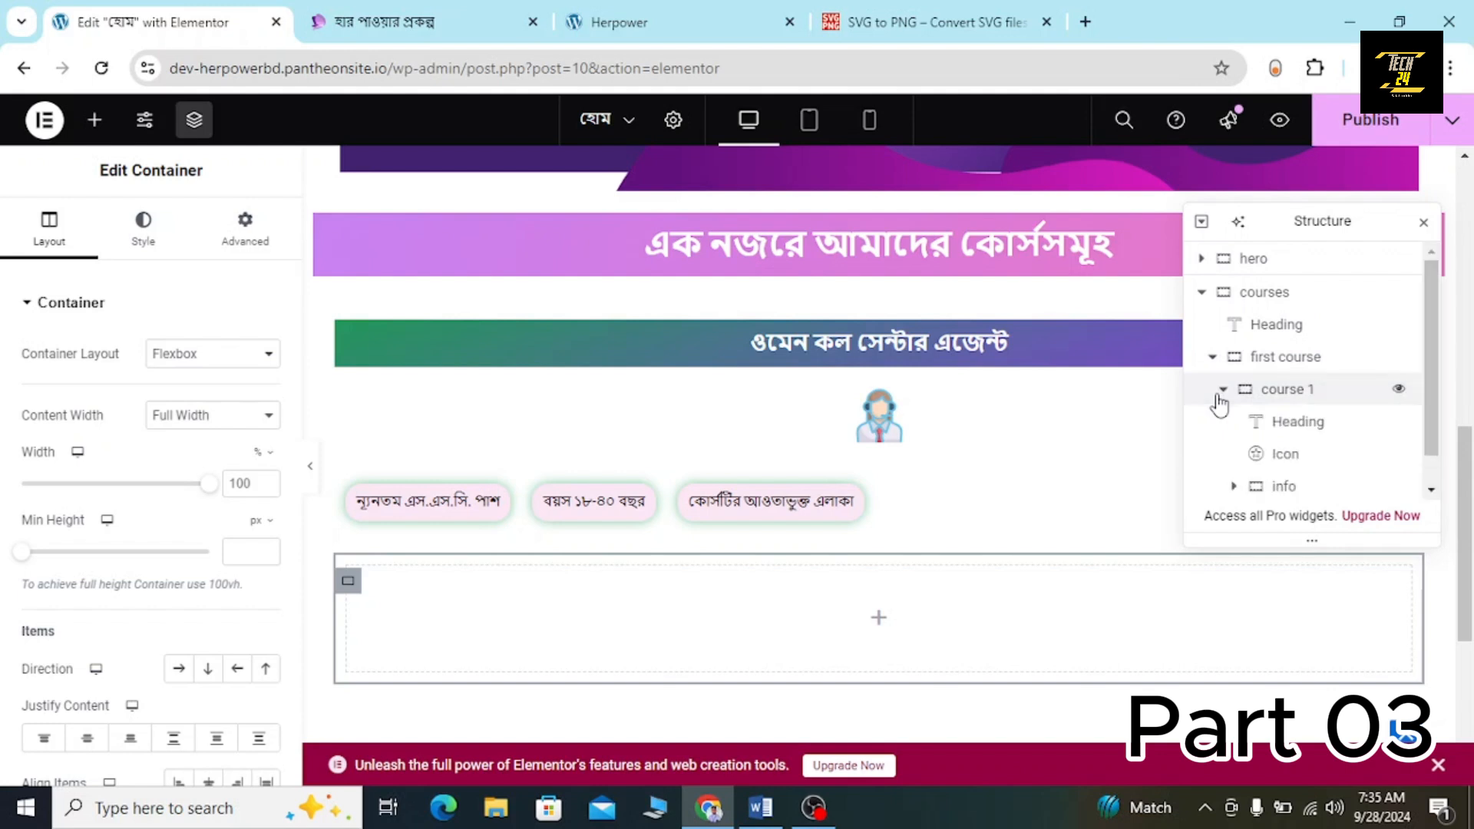
scroll(1297, 475, down, 1)
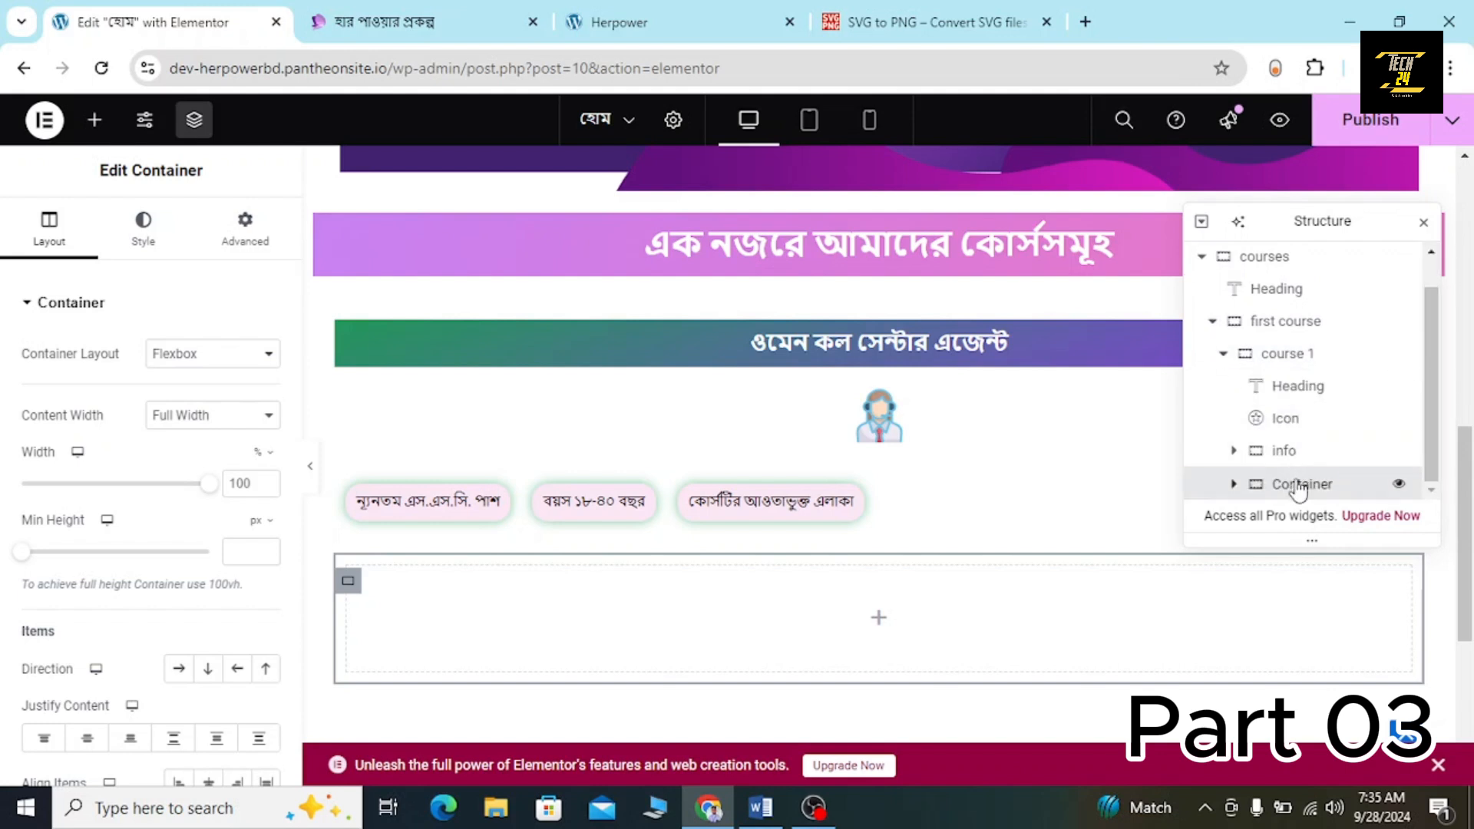
double_click(1297, 485)
text(buttons)
Check the two buttons on the first herpower.gov.bd card and review the buttons container's layout settings.
click(459, 17)
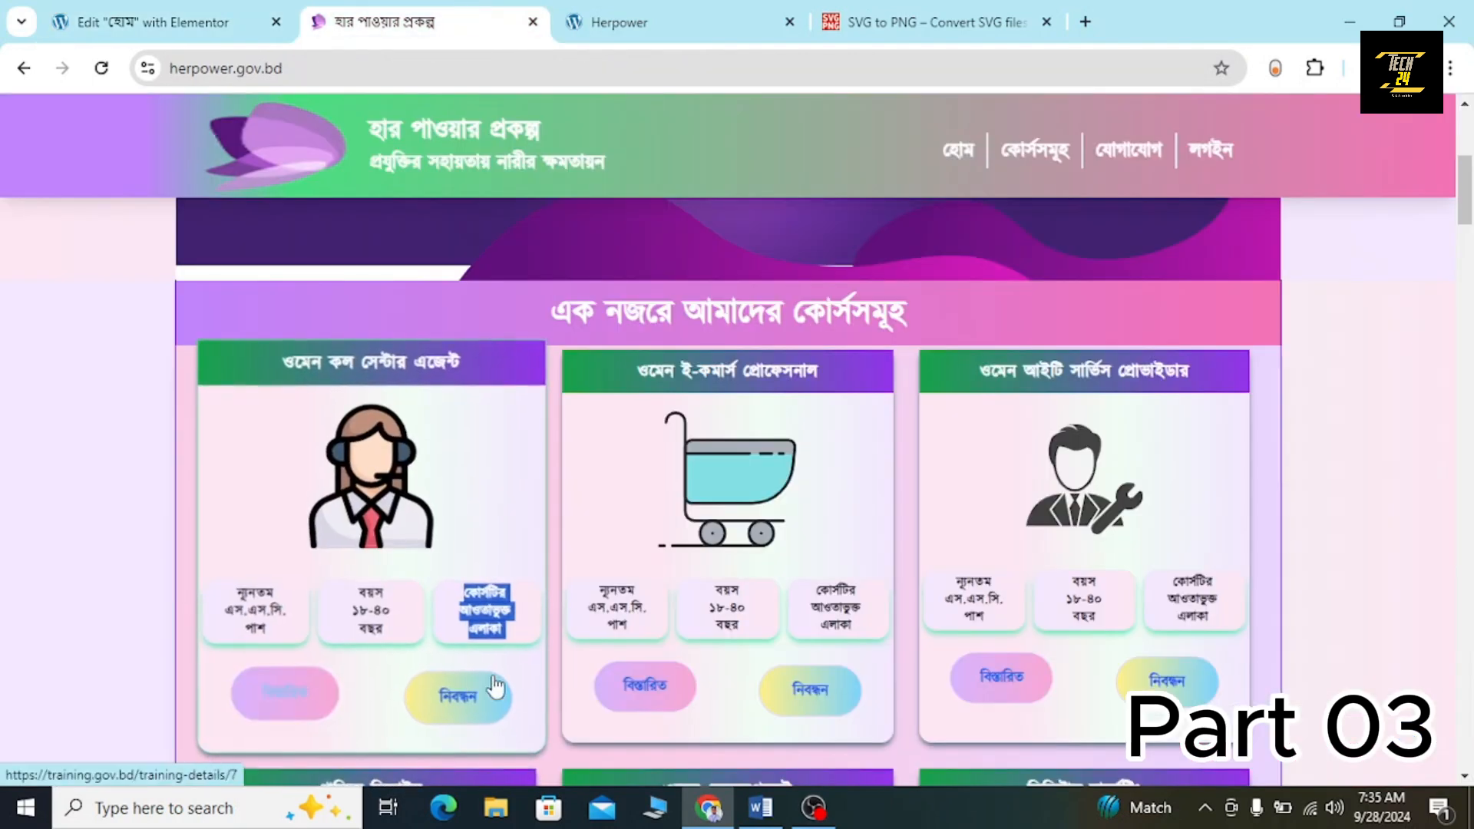
click(181, 10)
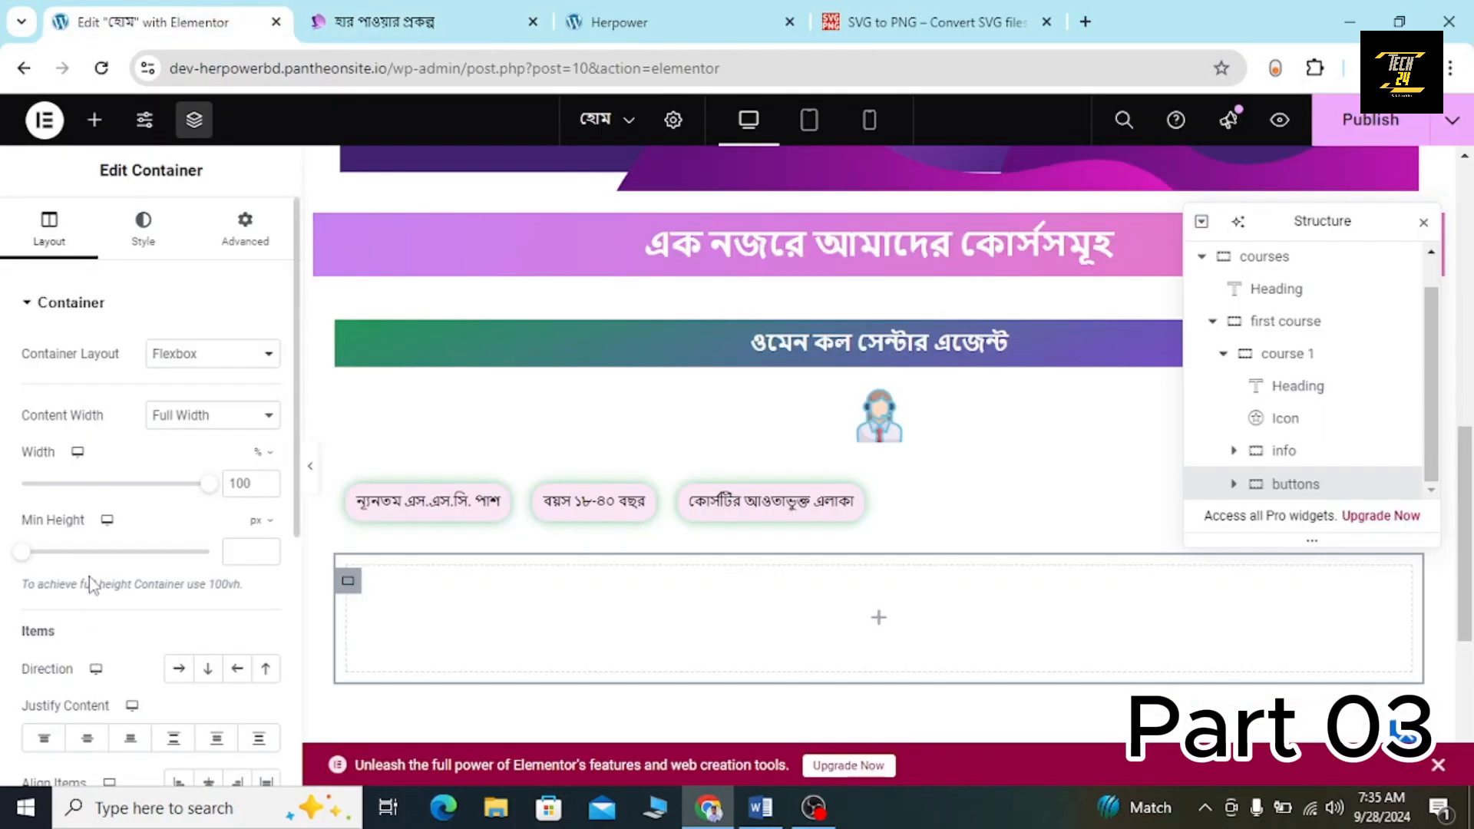
scroll(90, 585, down, 1)
scroll(92, 537, up, 1)
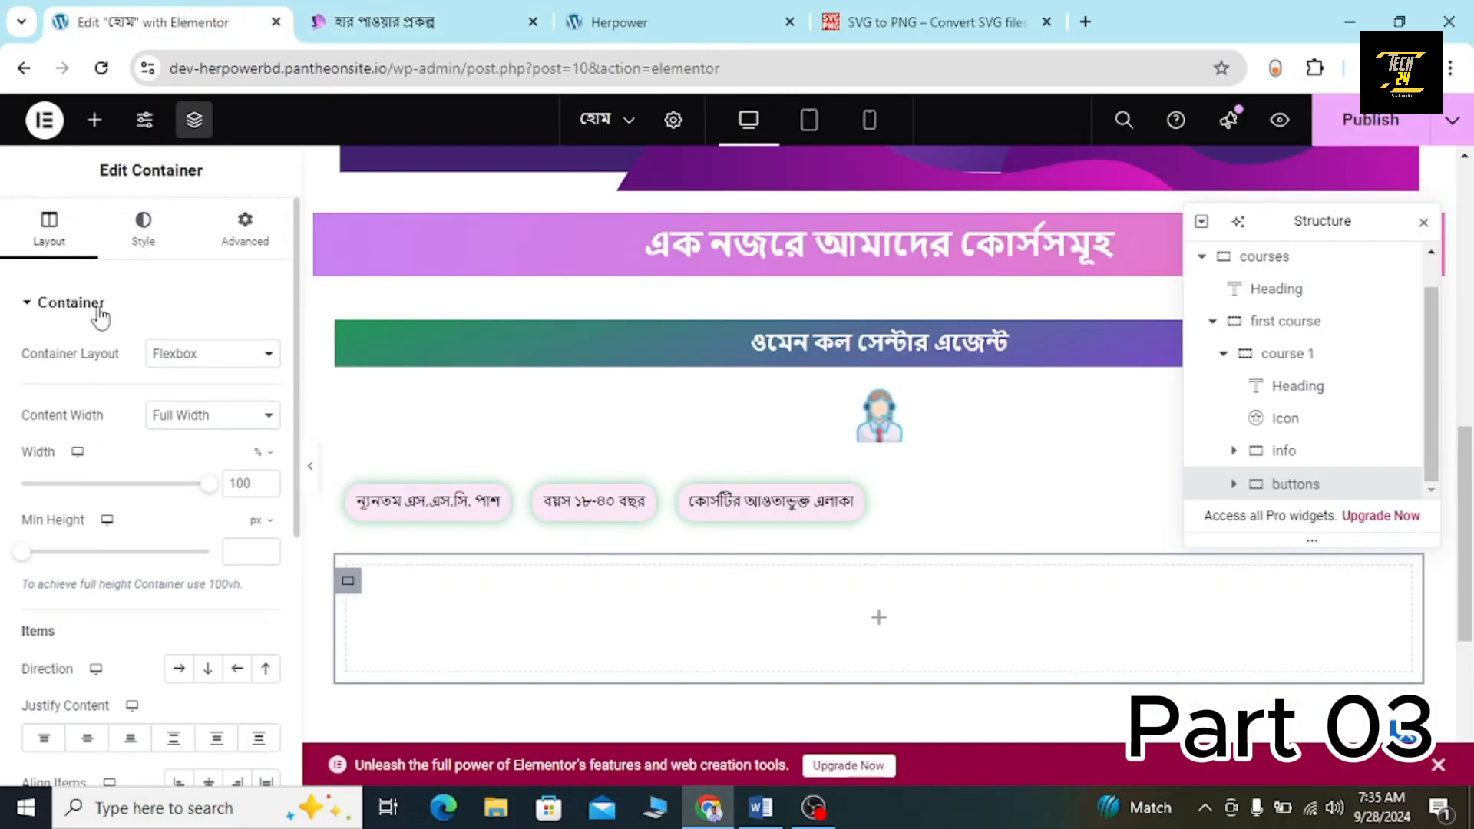
Add a Button widget to the empty buttons container in course 1.
click(94, 120)
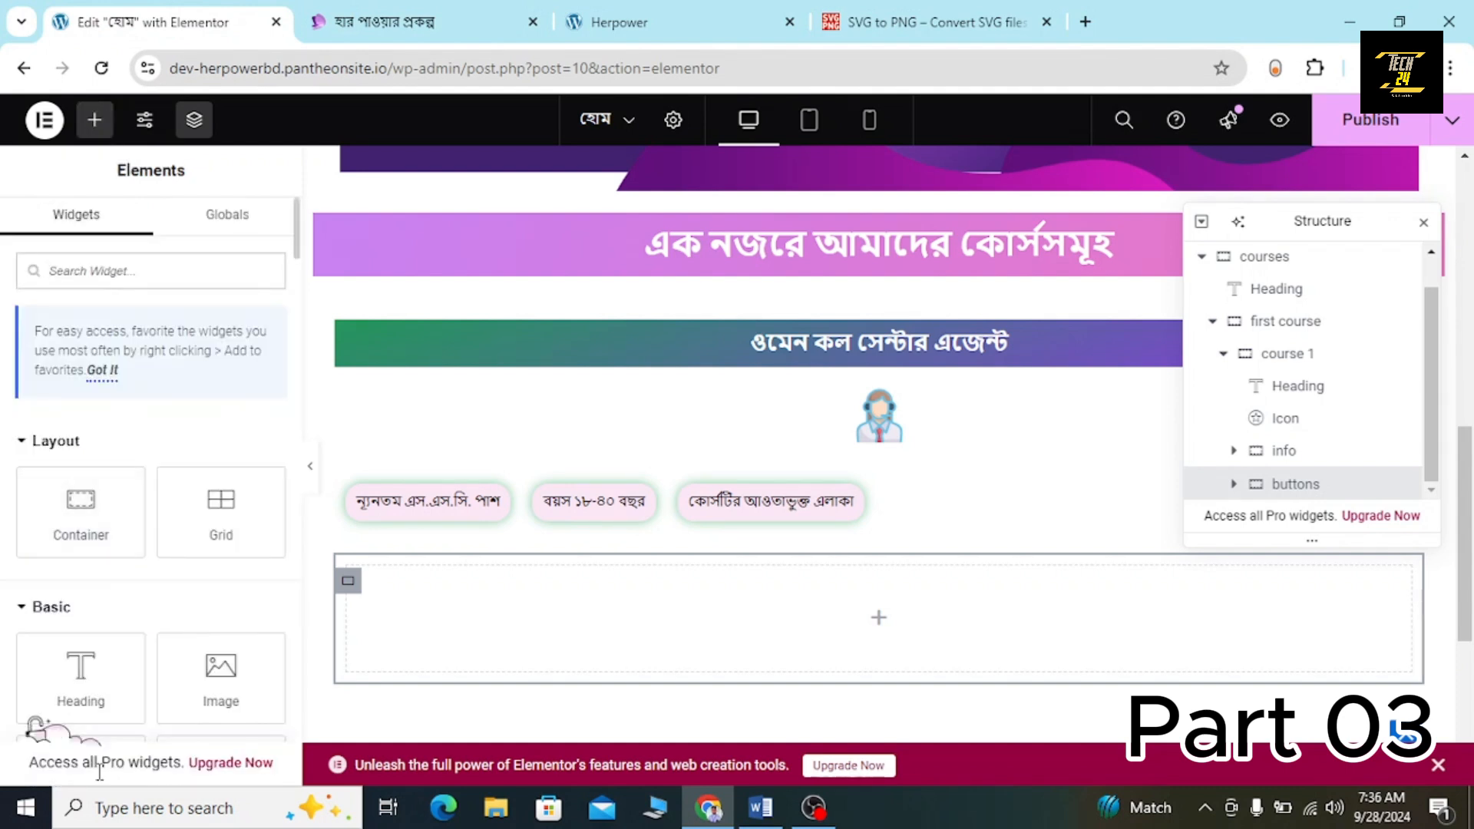
scroll(135, 607, down, 3)
drag(76, 674, 806, 636)
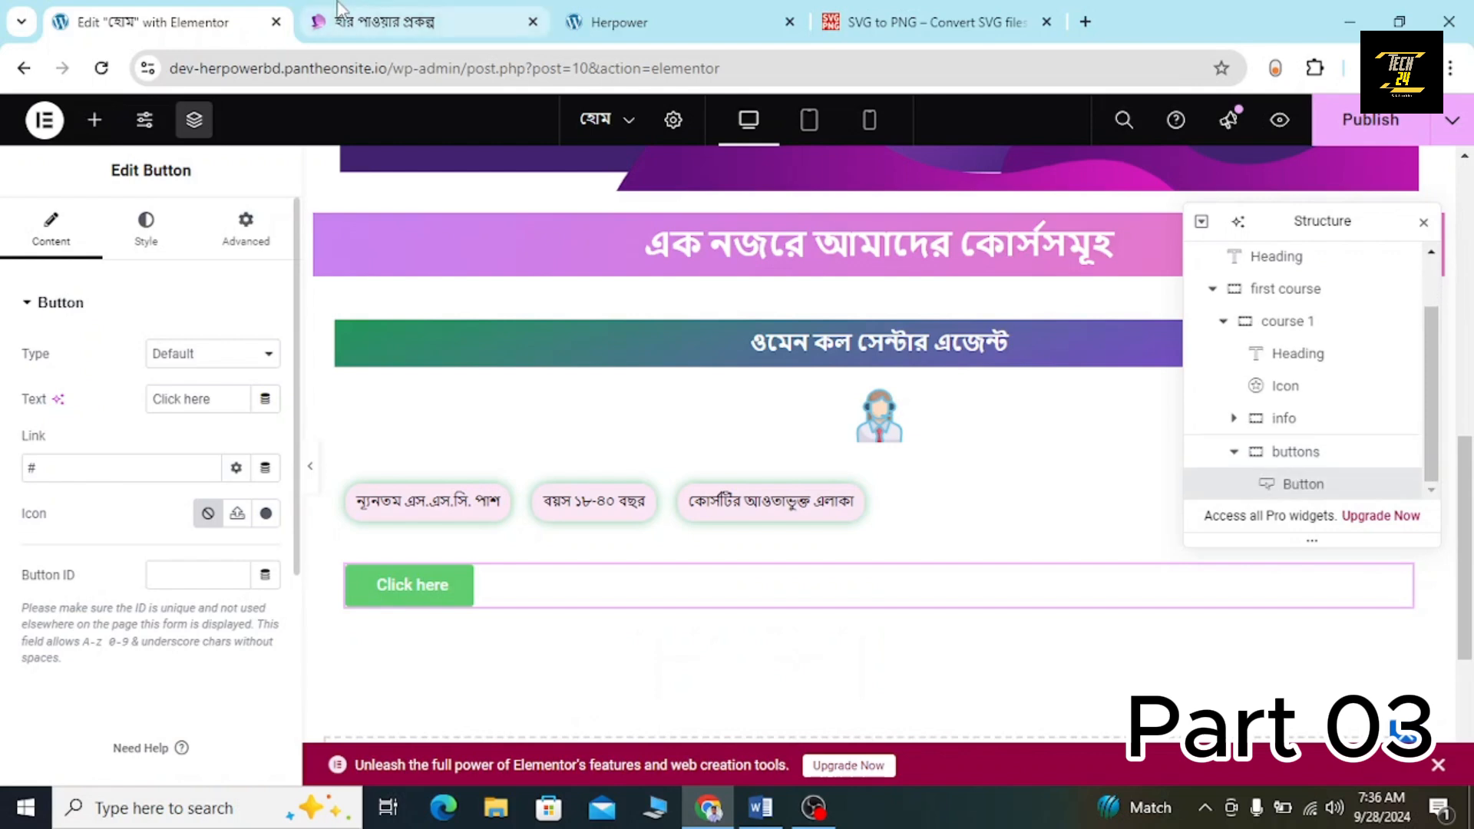
Set the button's text to "বিস্তরিত", checking the wording against the first course card on herpower.gov.bd.
click(384, 21)
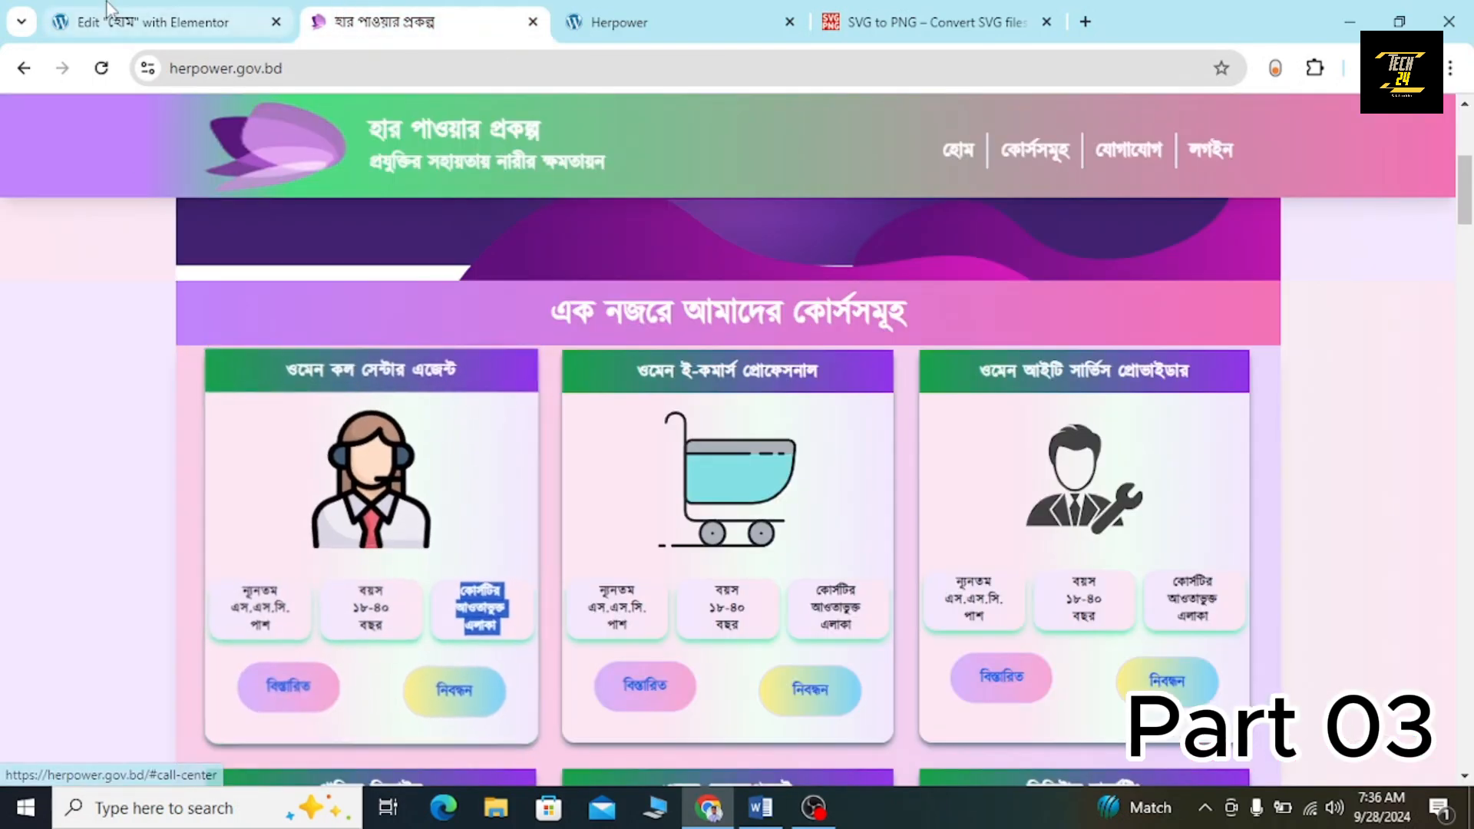
key(ctrl+shift+Tab)
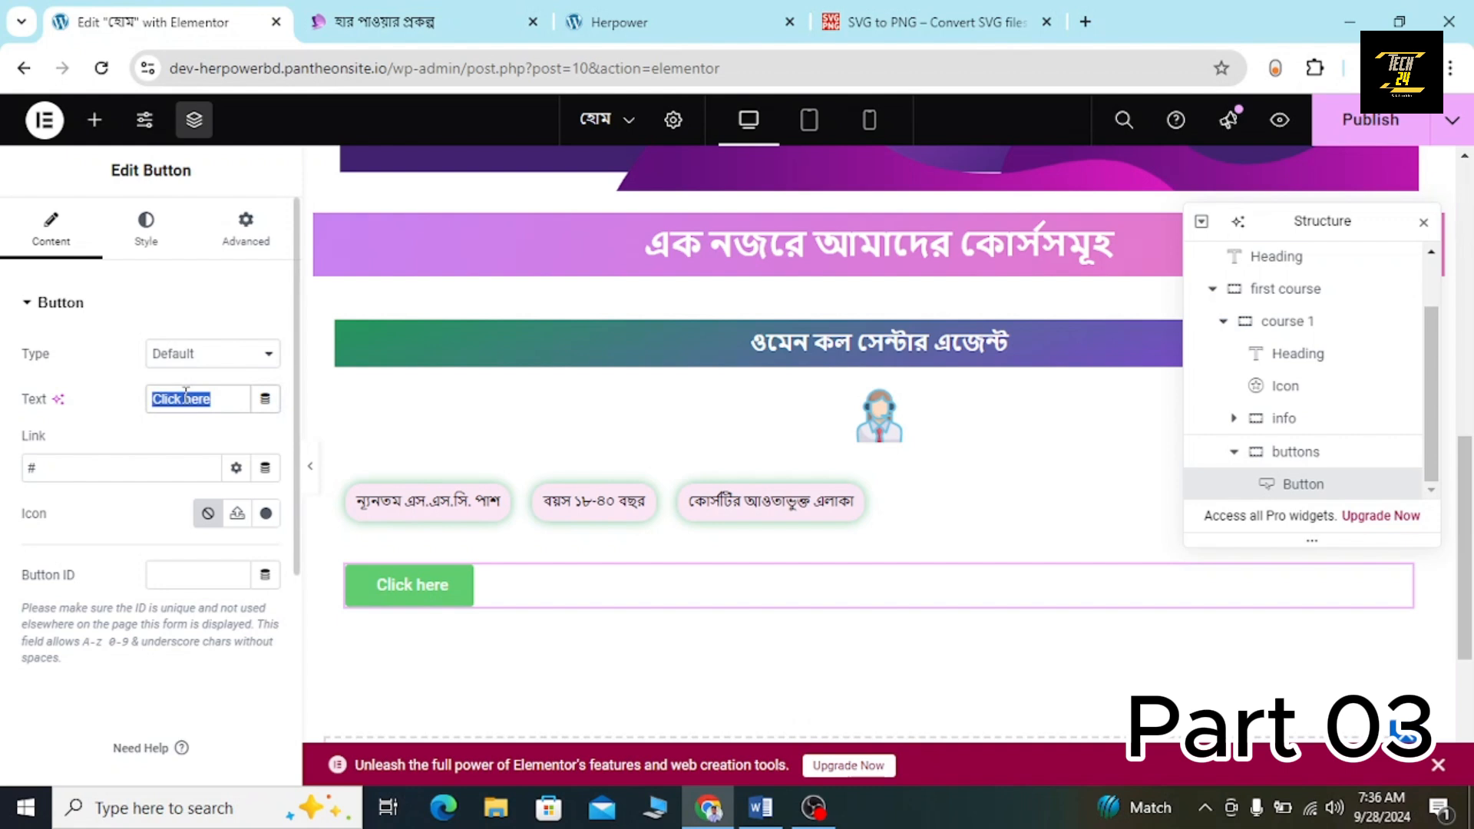
click(186, 398)
text(ব)
key(ctrl+z)
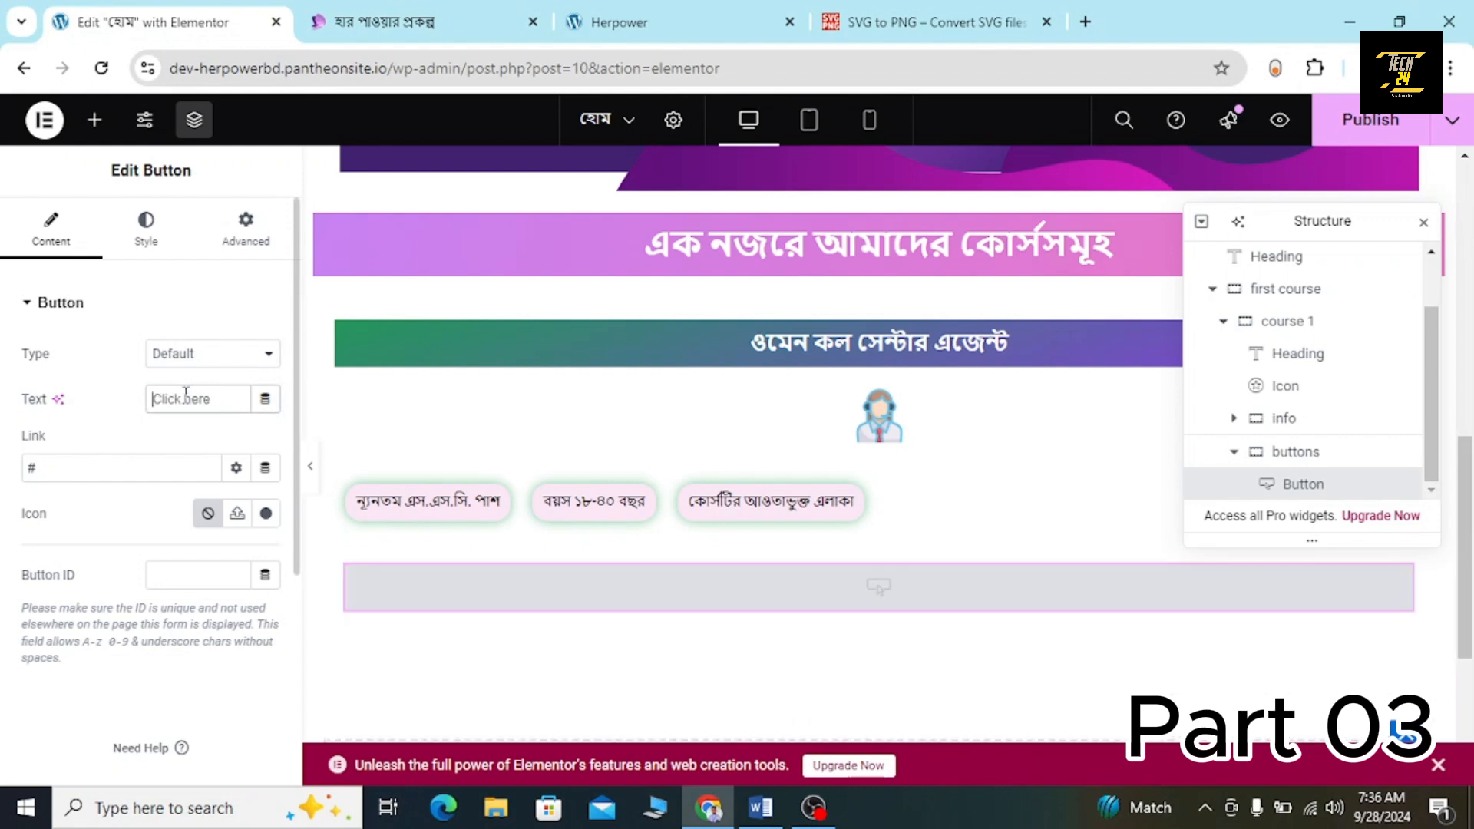
text(fn)
key(BackSpace)
key(BackSpace)
key(BackSpace)
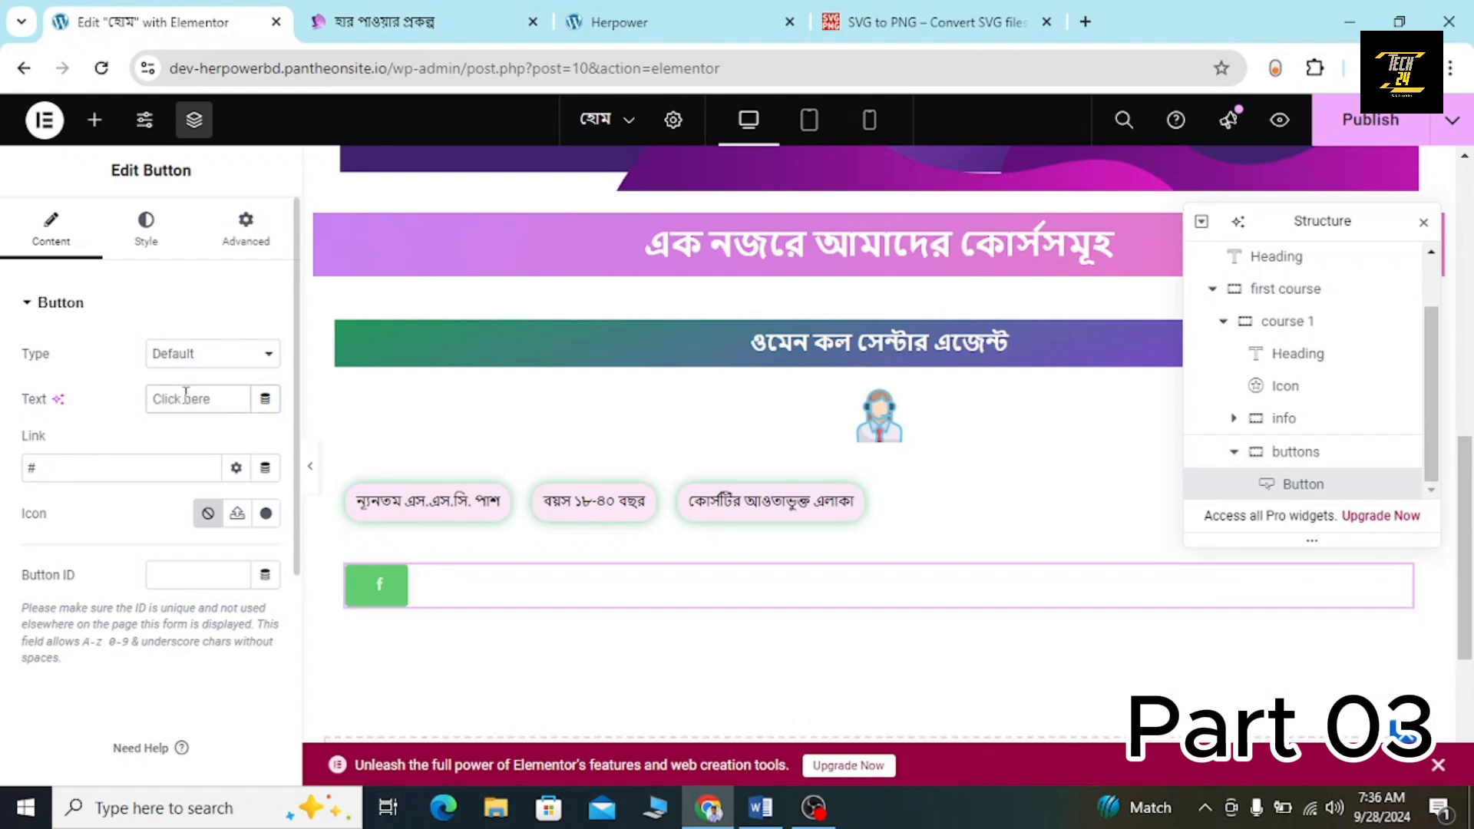
text(তক)
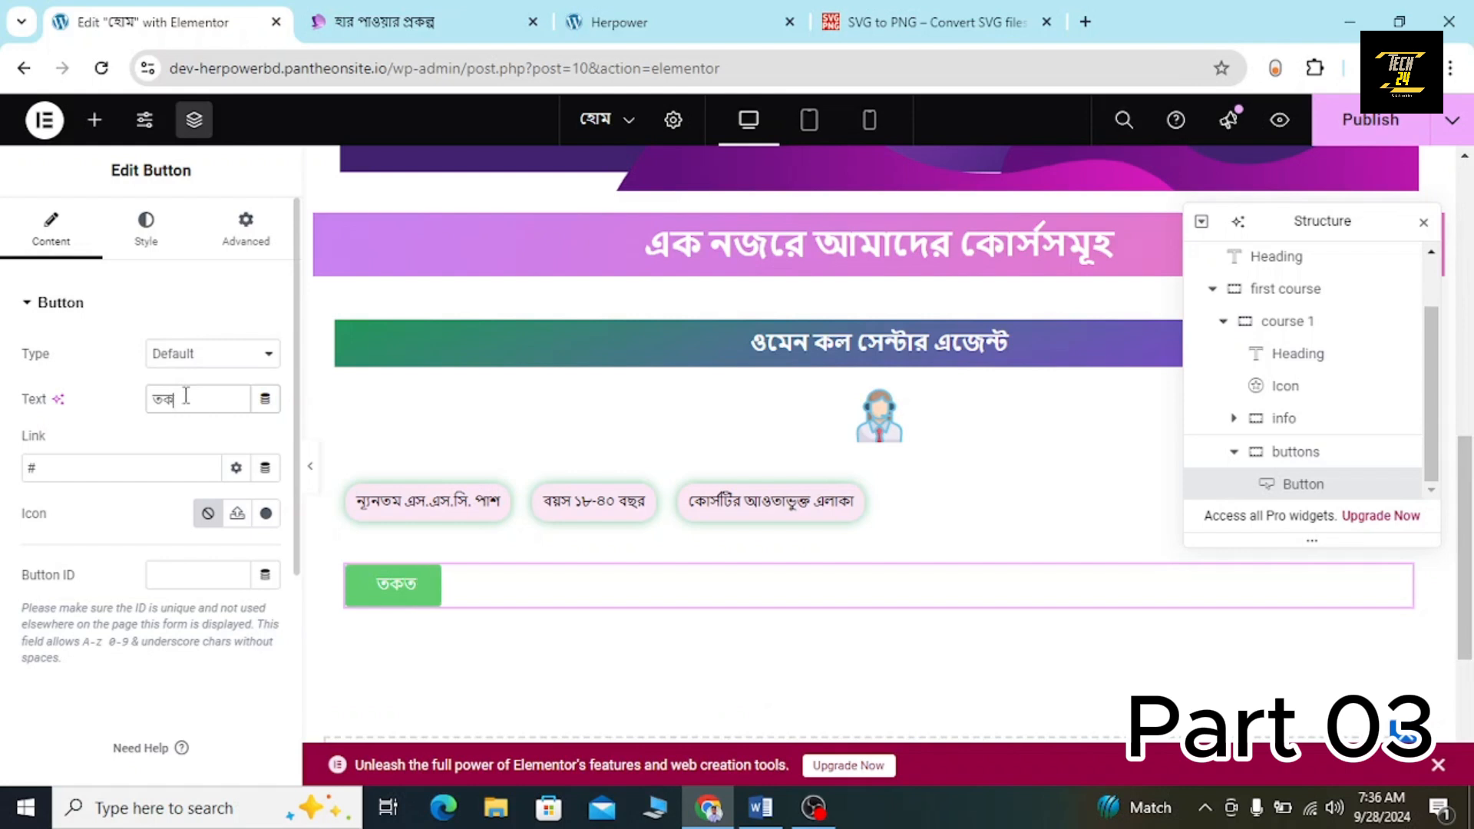
key(BackSpace)
key(BackSpace)
text(বিস্তারি)
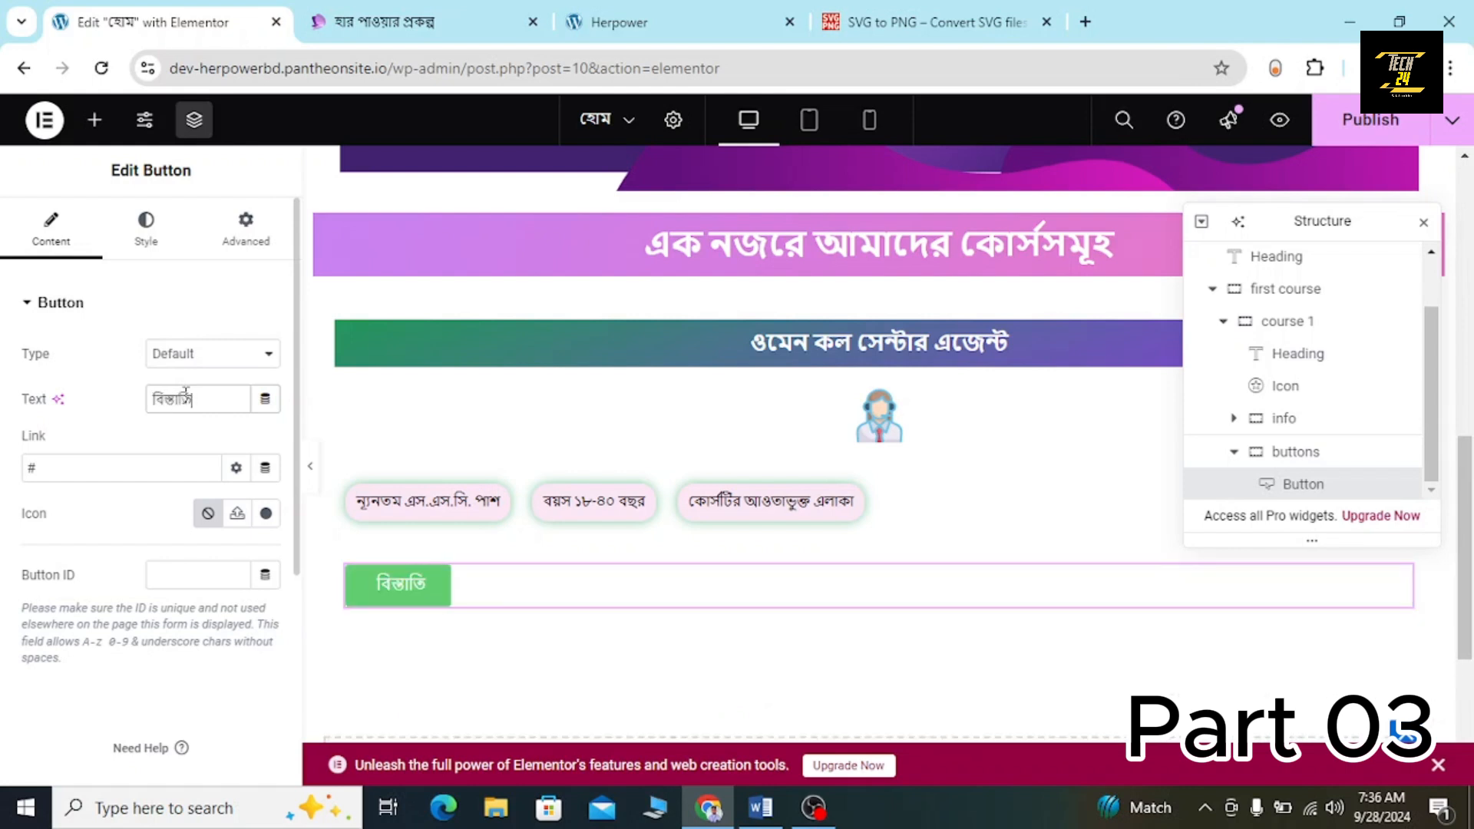
key(BackSpace)
key(BackSpace)
key(BackSpace)
text(রিত)
click(397, 15)
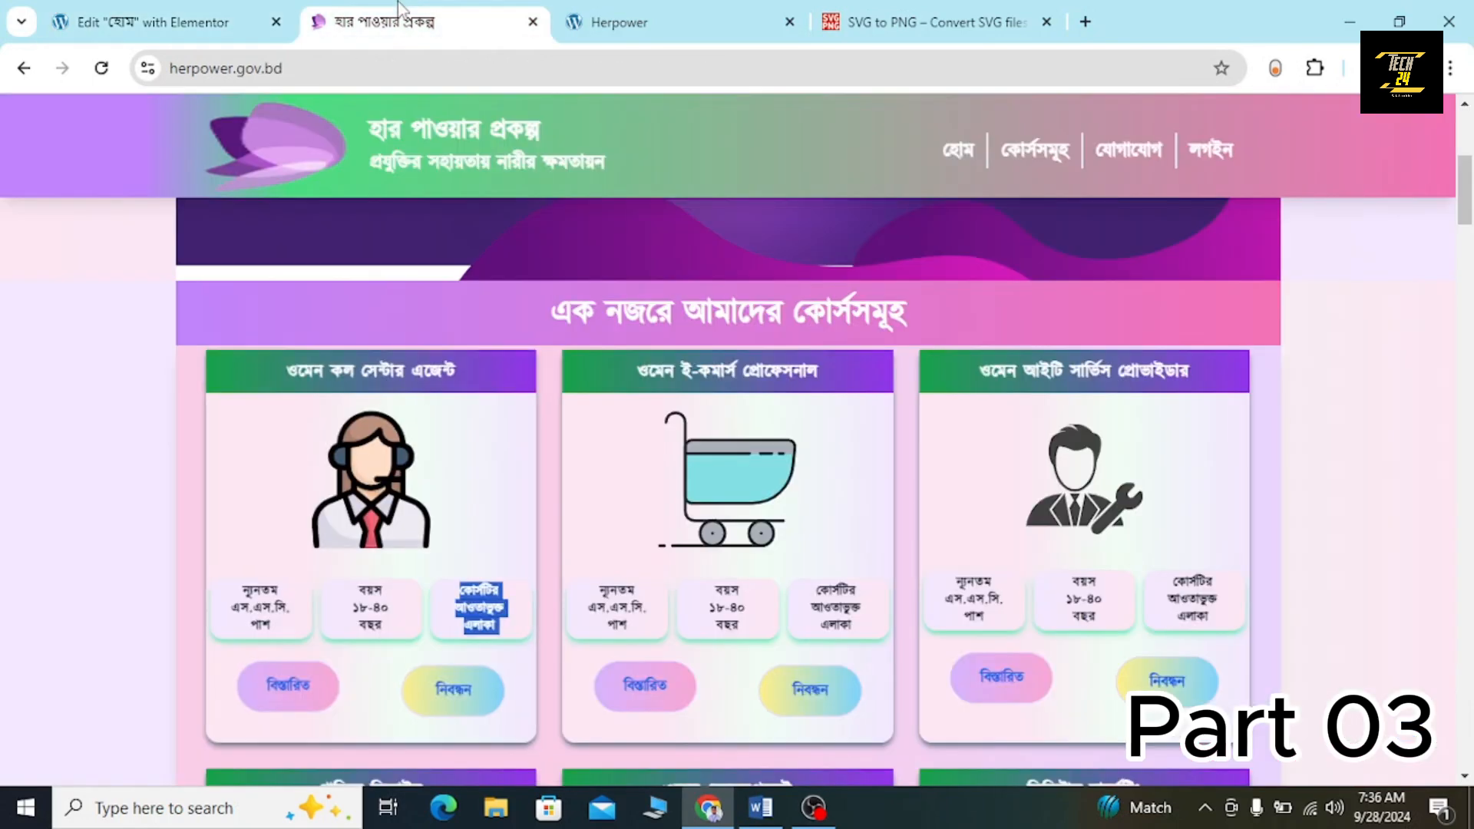
click(200, 11)
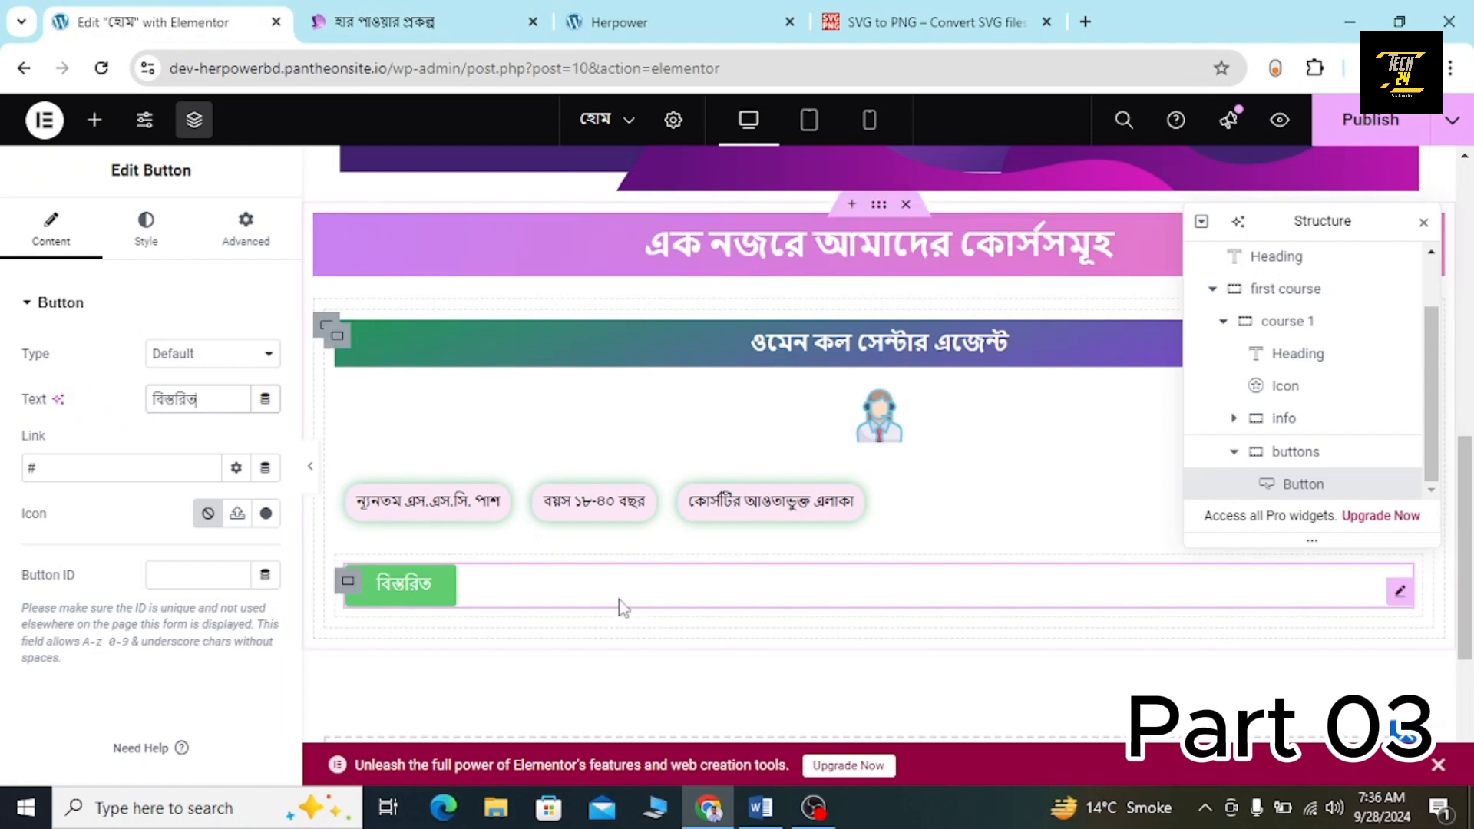
right_click(1305, 484)
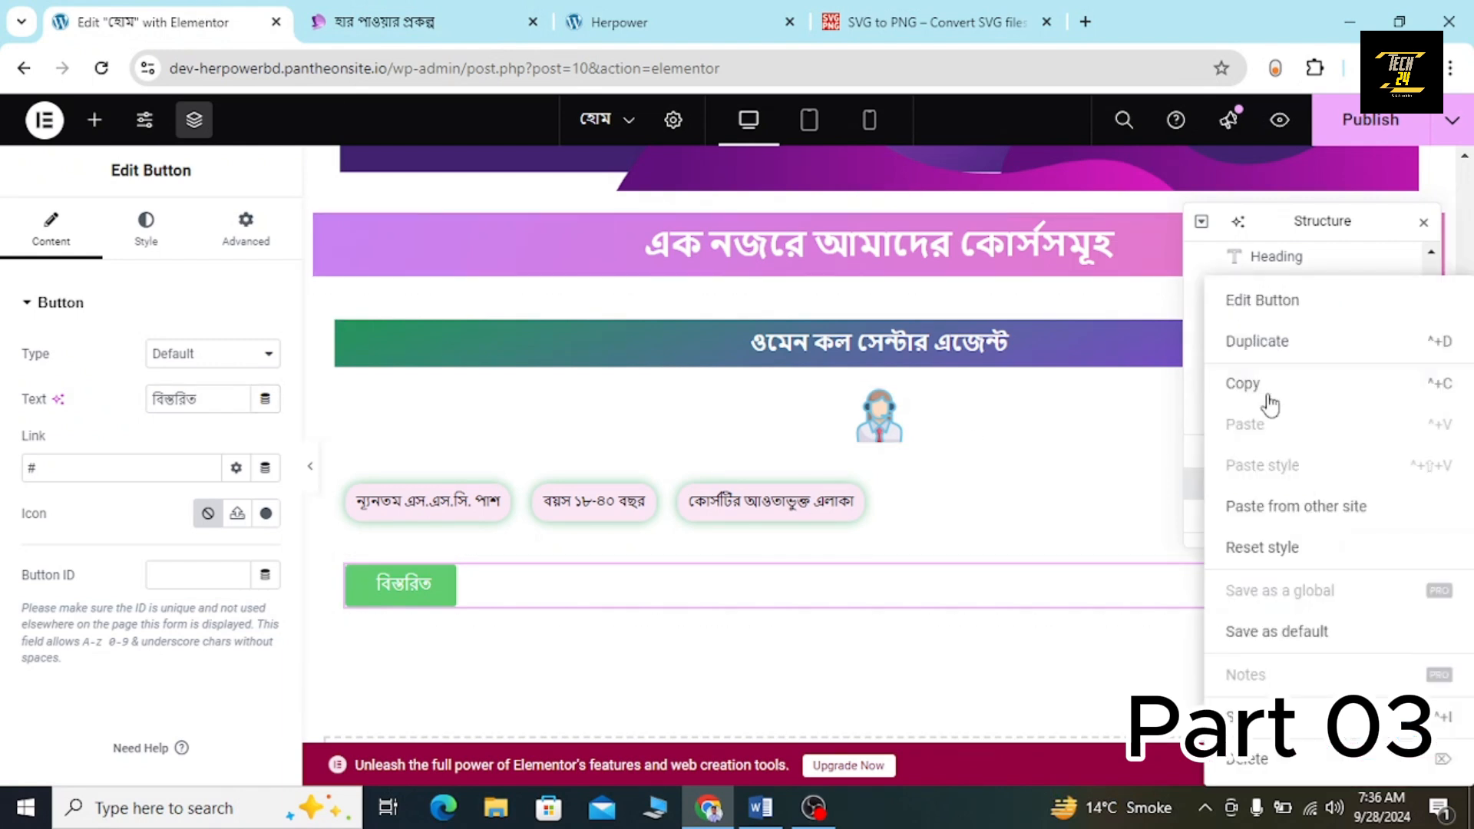
click(1255, 342)
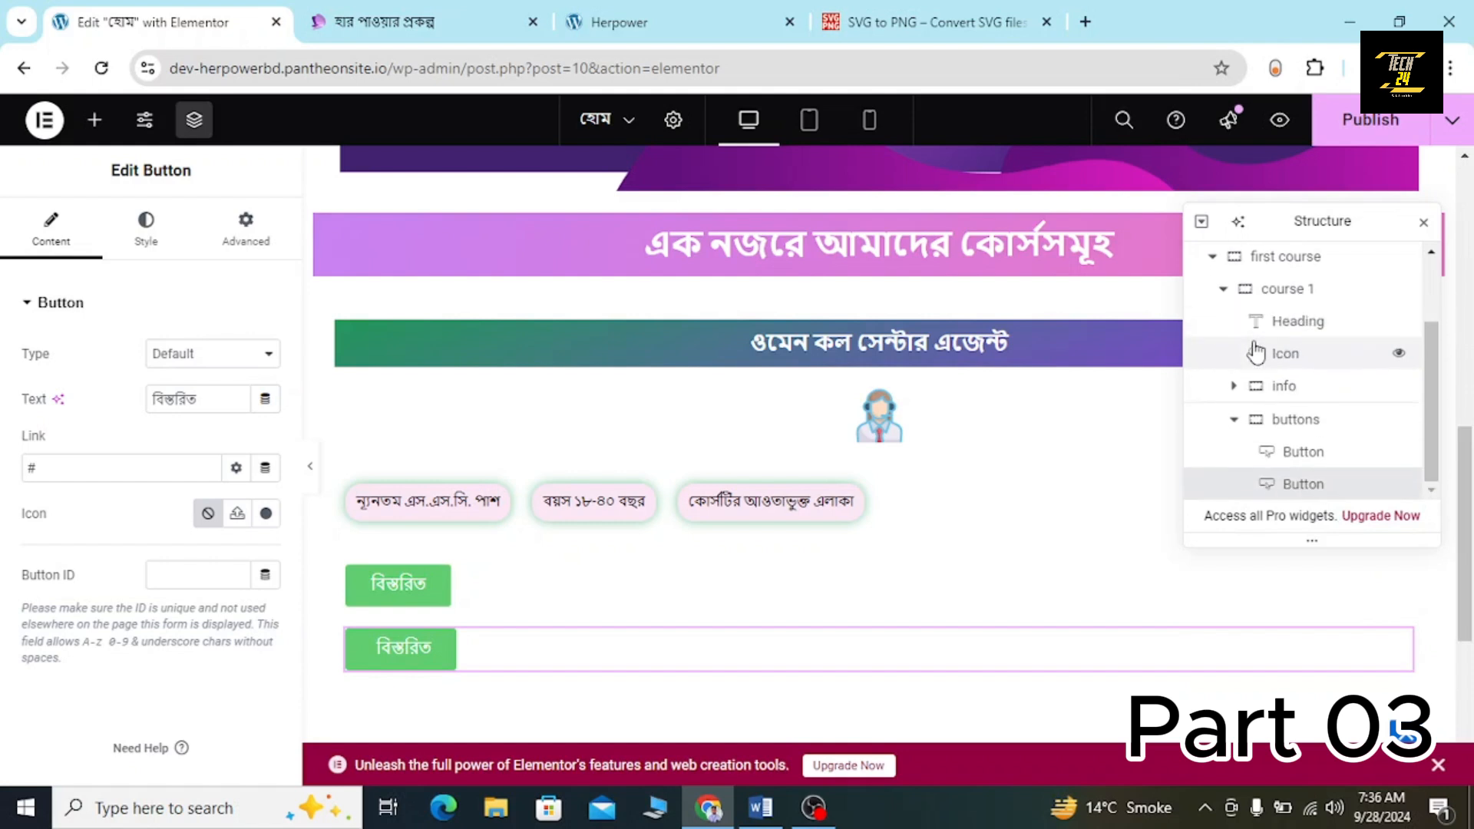
key(Delete)
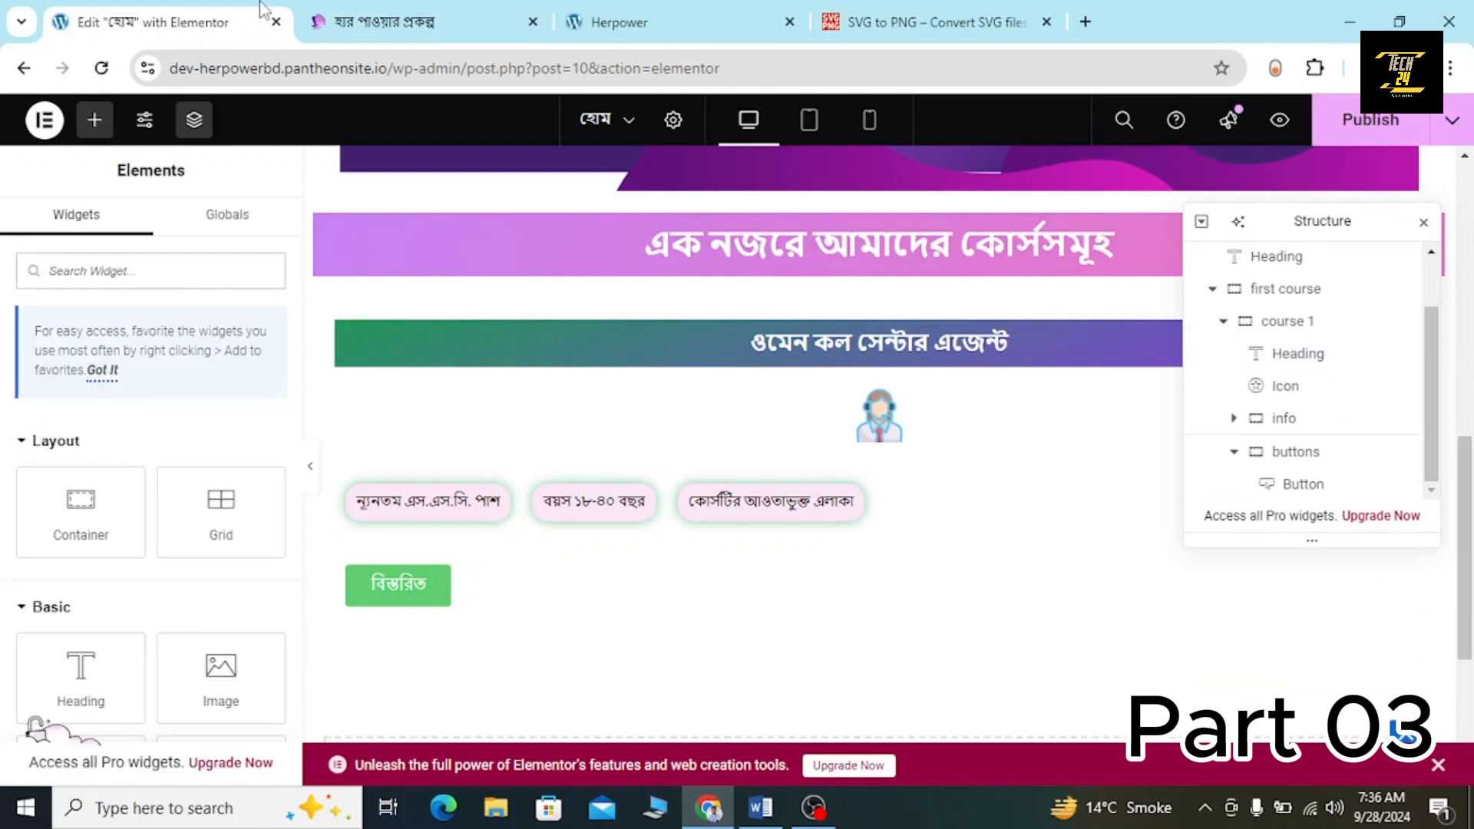
Sample the purple of the first card's বিস্তারিত button on herpower.gov.bd with ColorZilla and return to the Elementor editor.
click(407, 22)
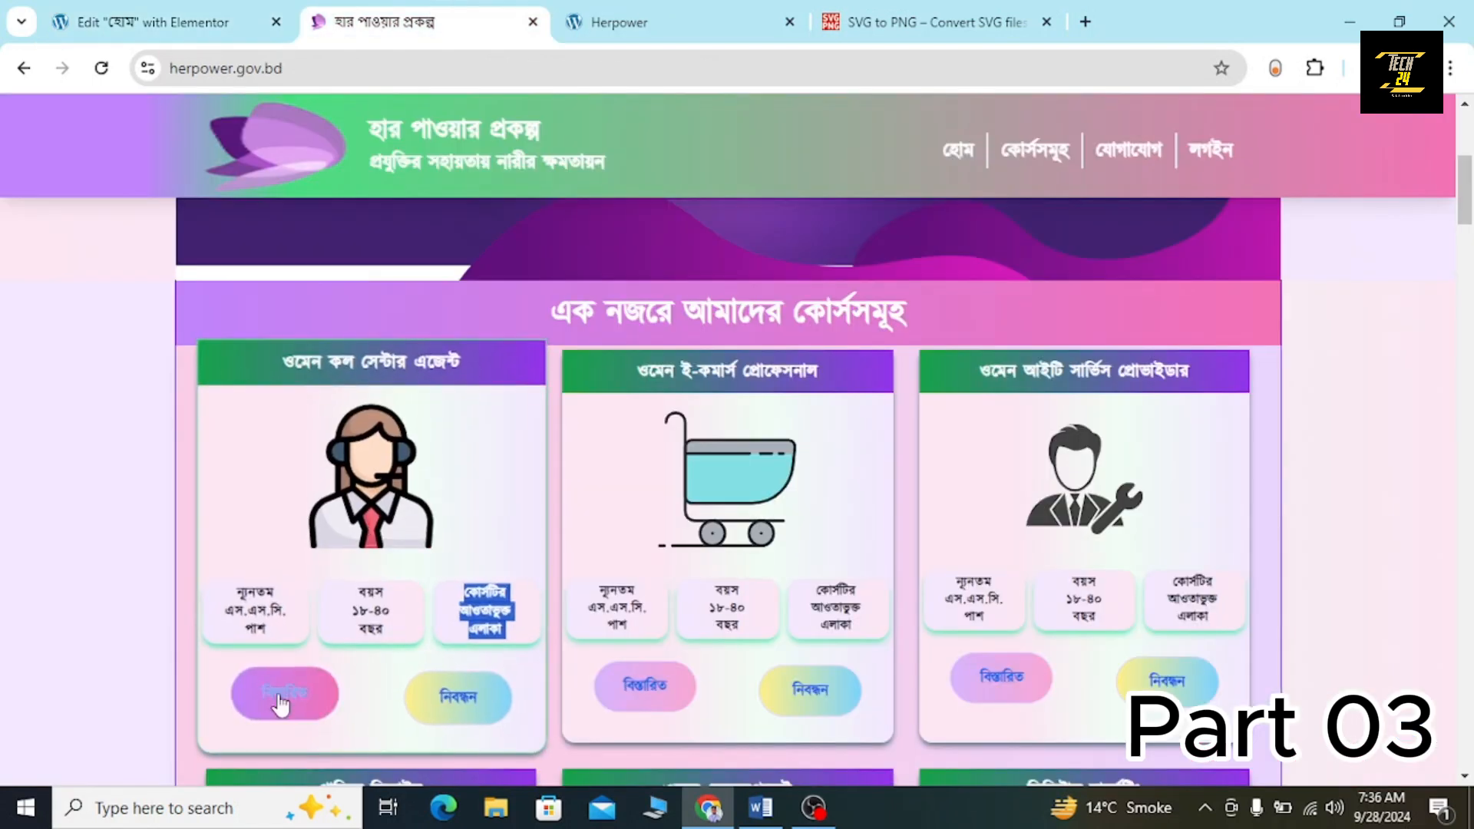
click(154, 19)
click(445, 11)
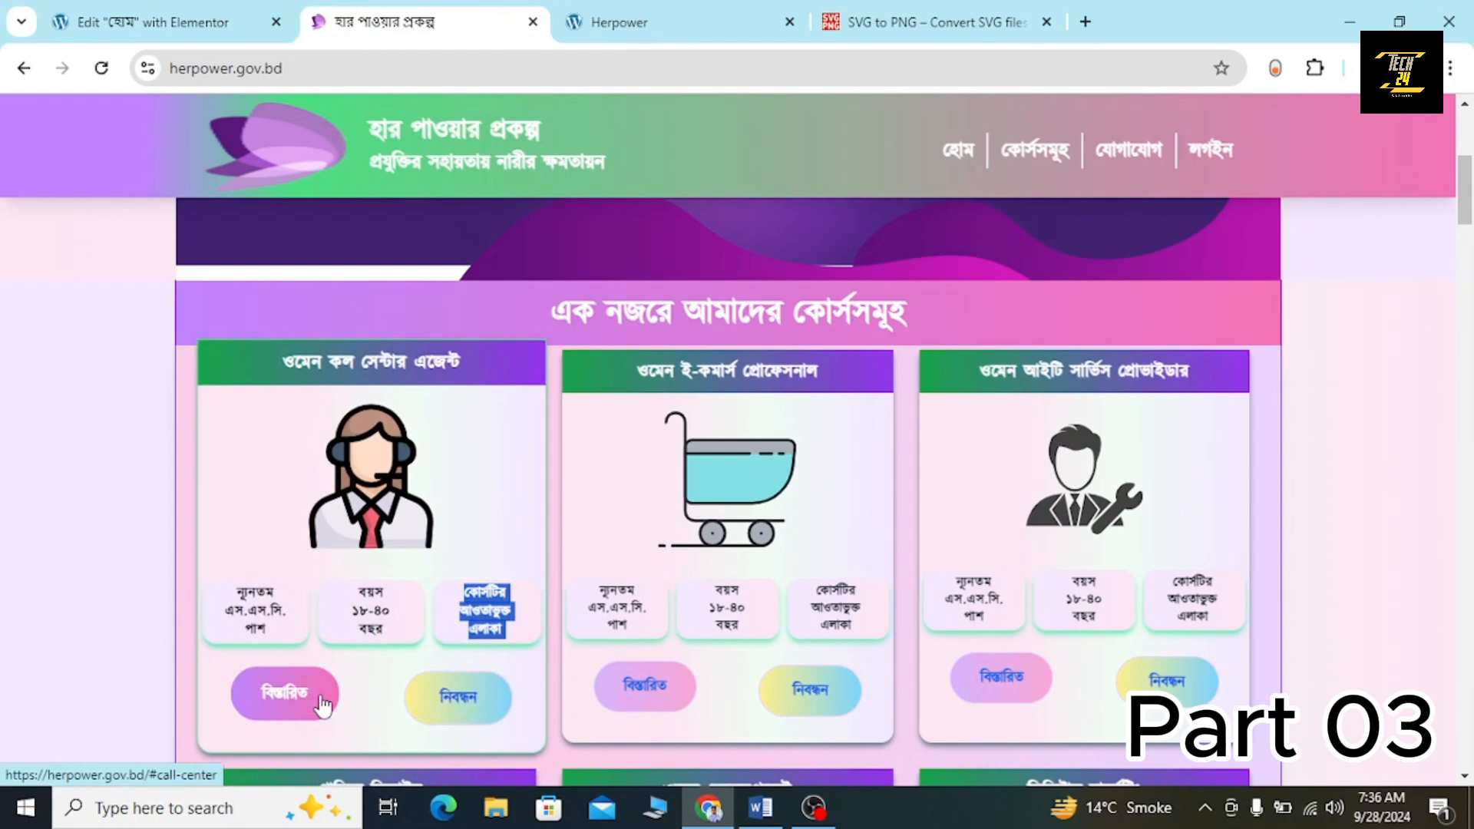
click(1306, 76)
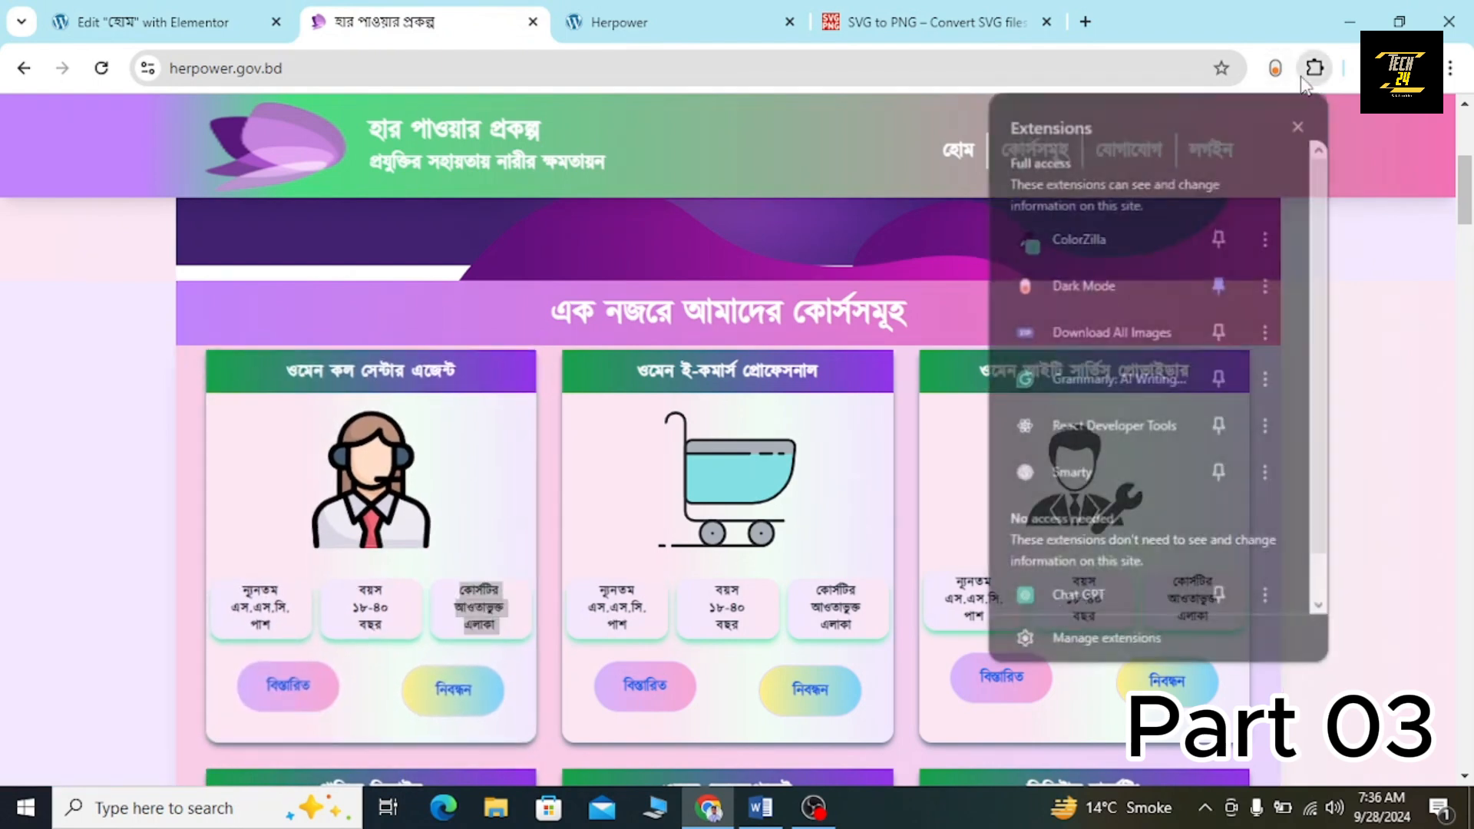
click(1093, 230)
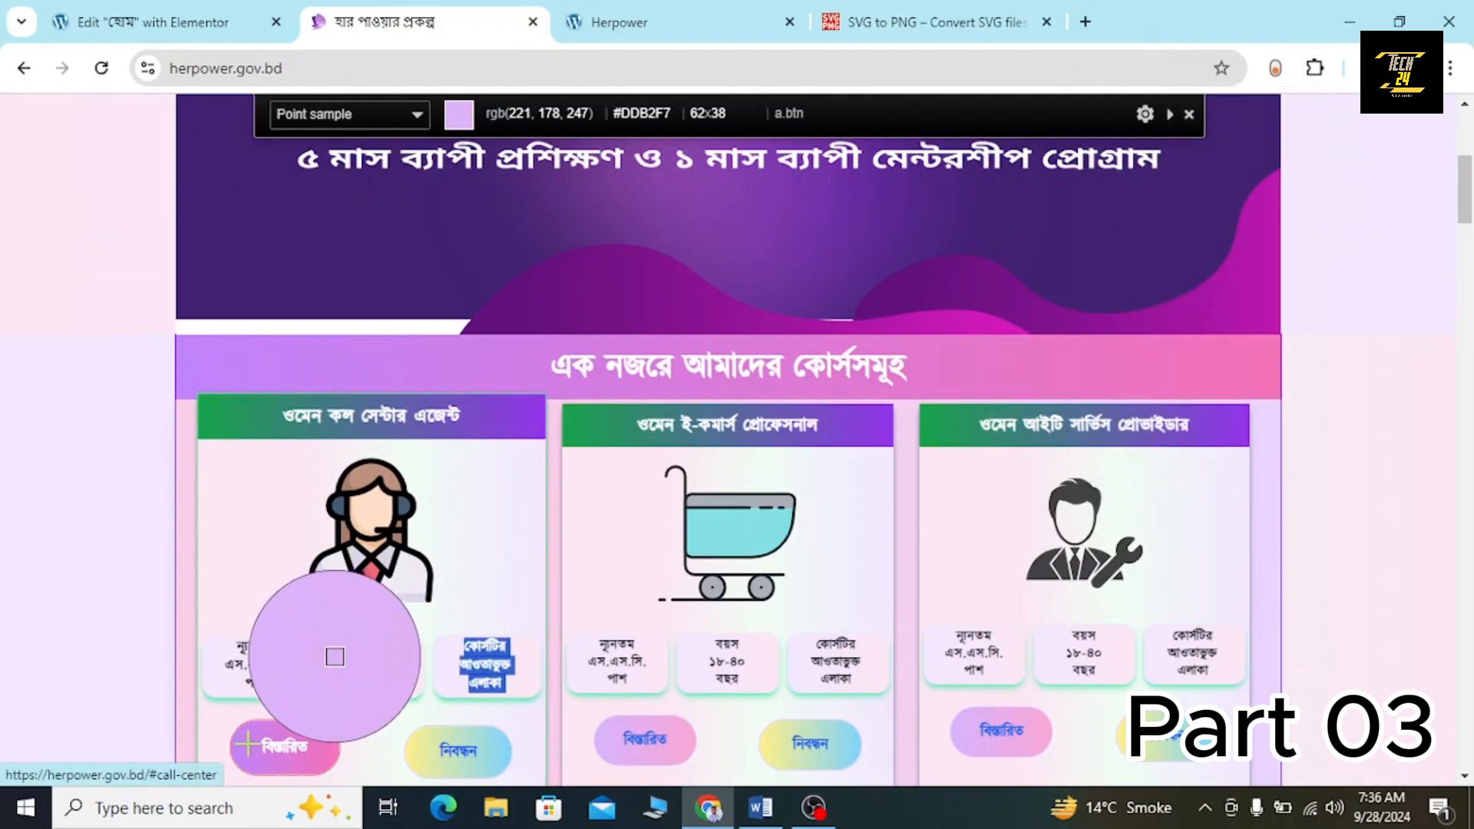
click(335, 656)
click(153, 22)
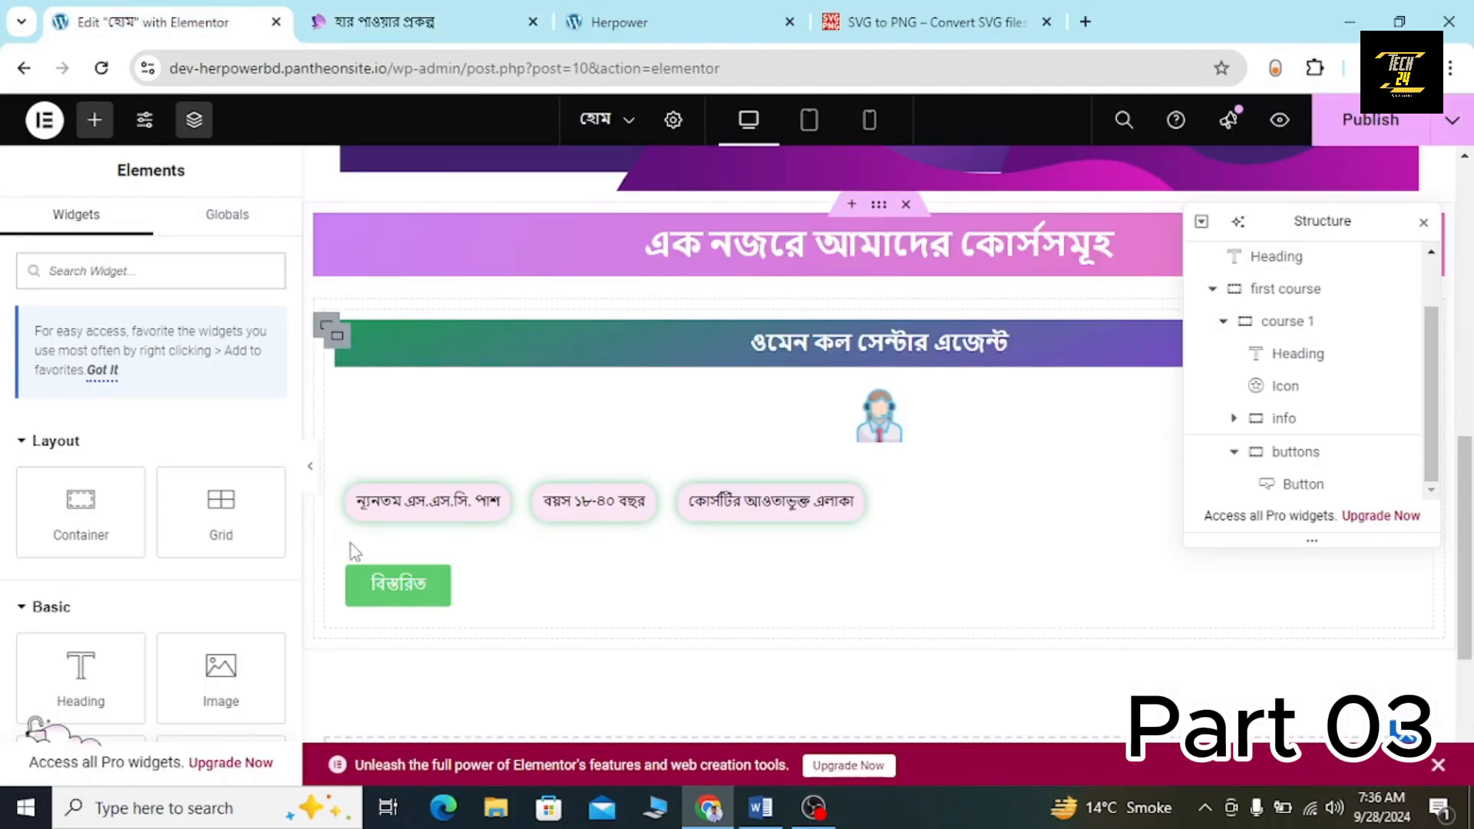
Give the button a gradient background and set its first color to the sampled #C881F1.
click(1343, 490)
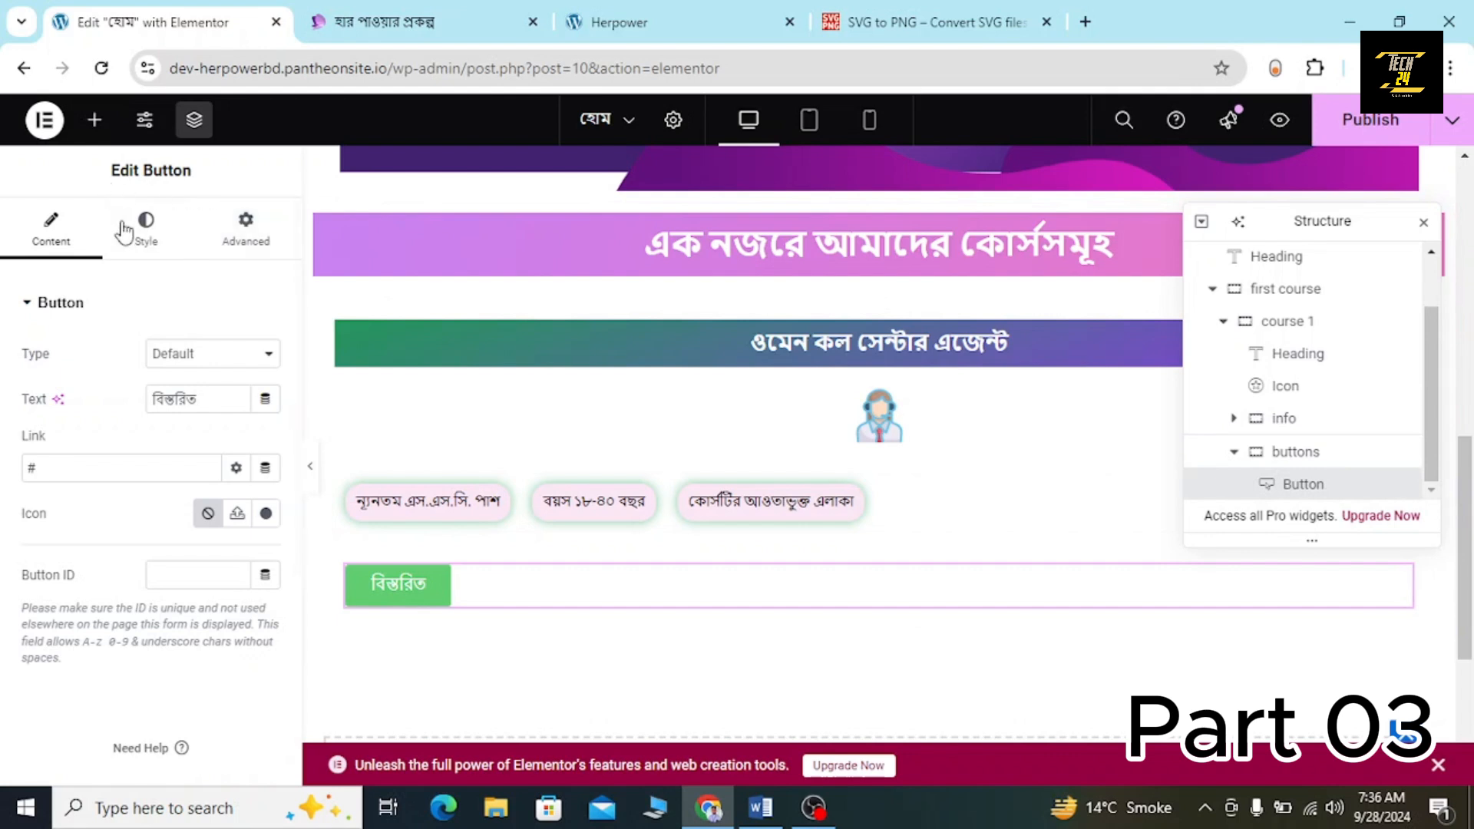
click(146, 244)
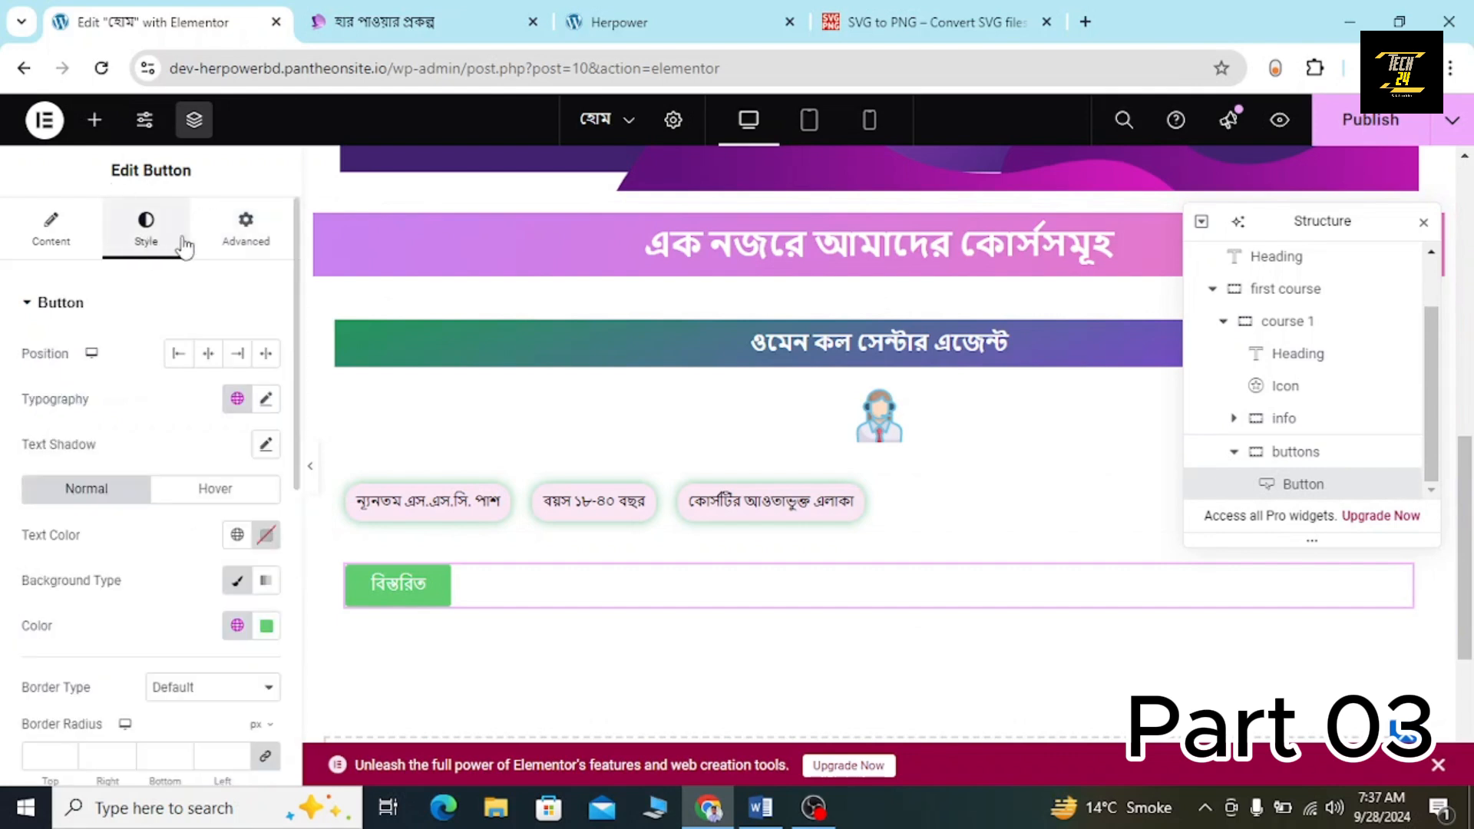
scroll(125, 486, down, 1)
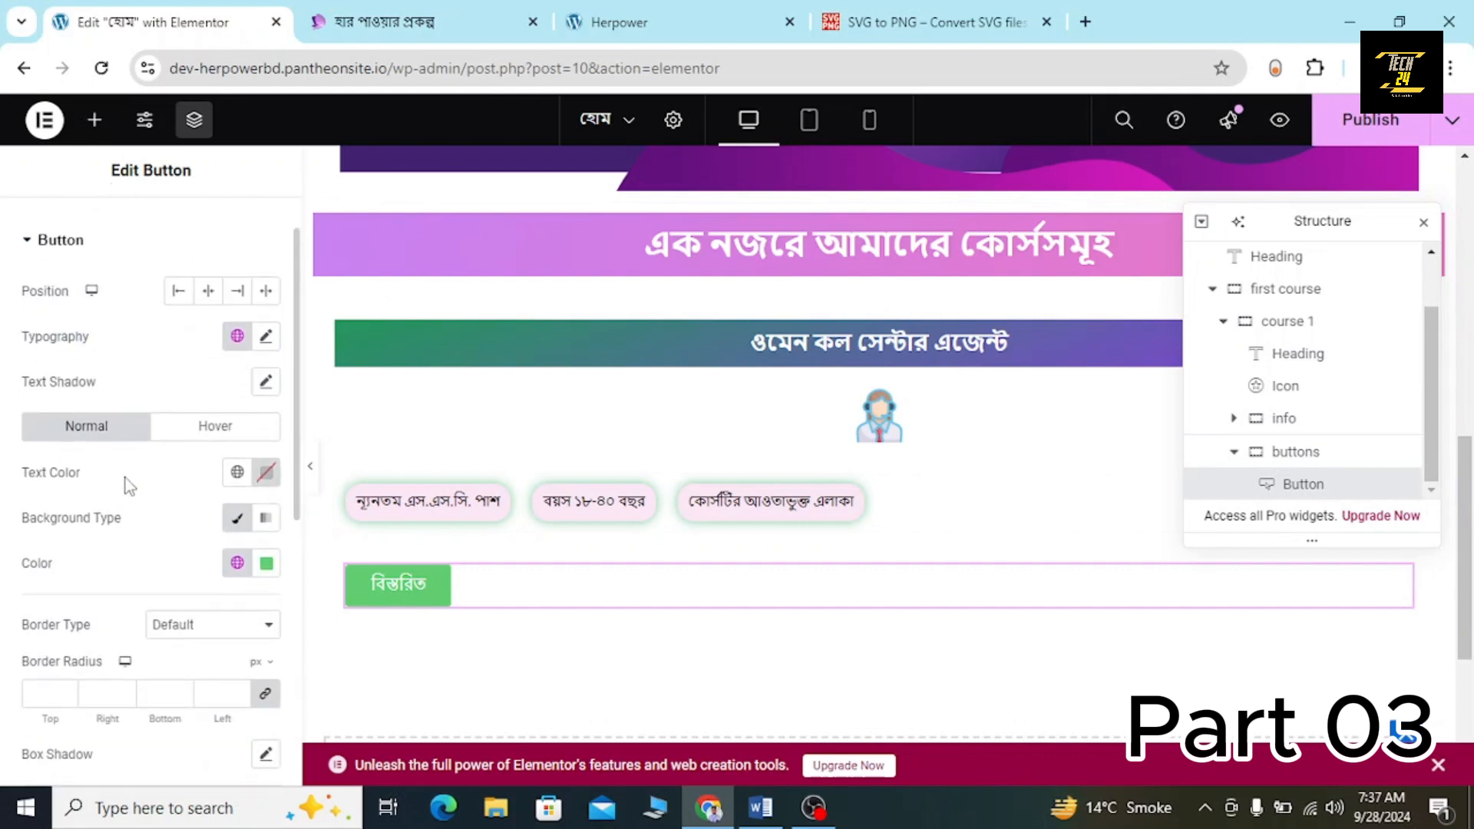
click(266, 522)
scroll(266, 518, down, 3)
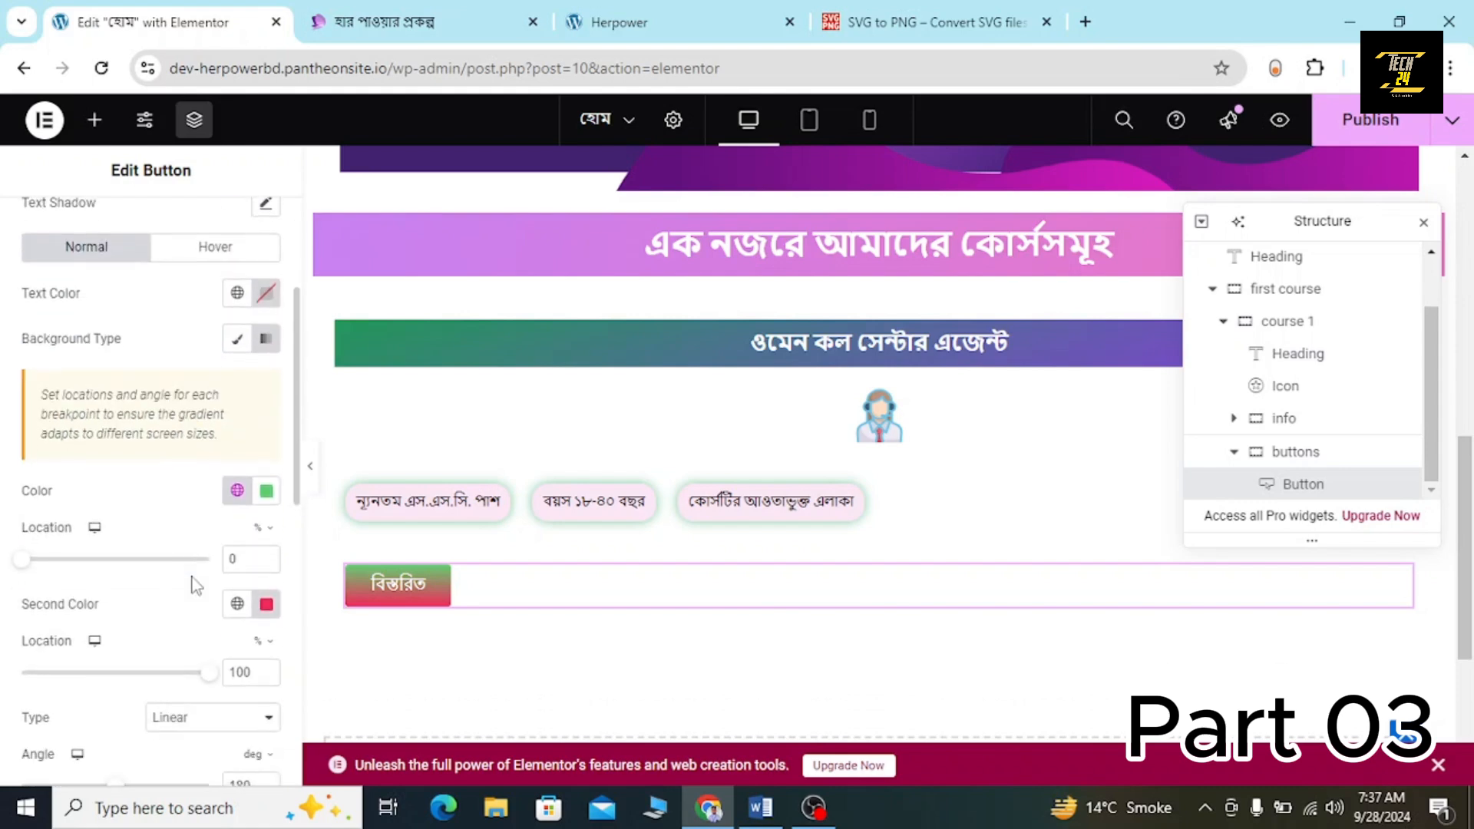
click(267, 491)
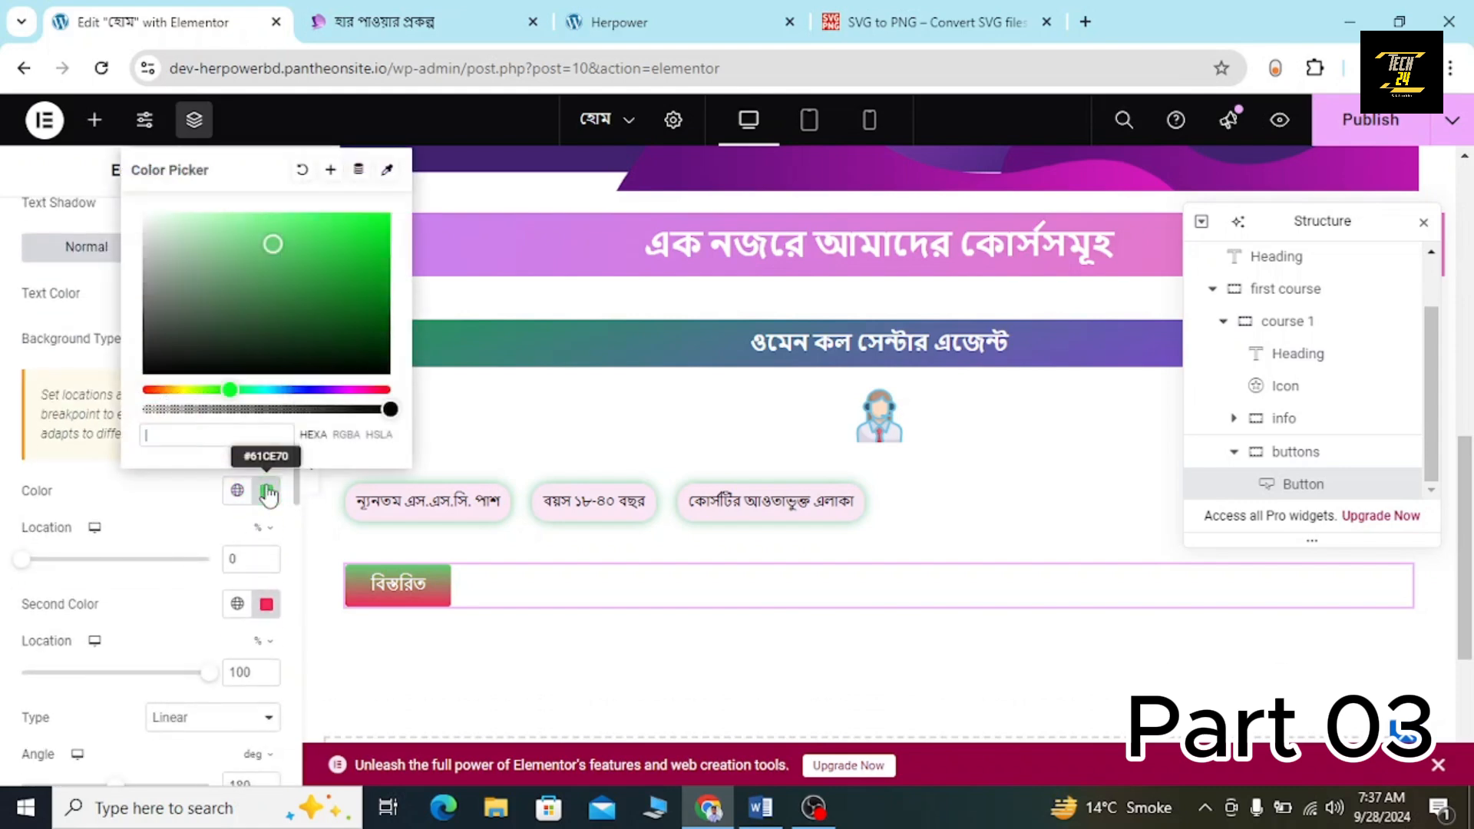
key(ctrl+v)
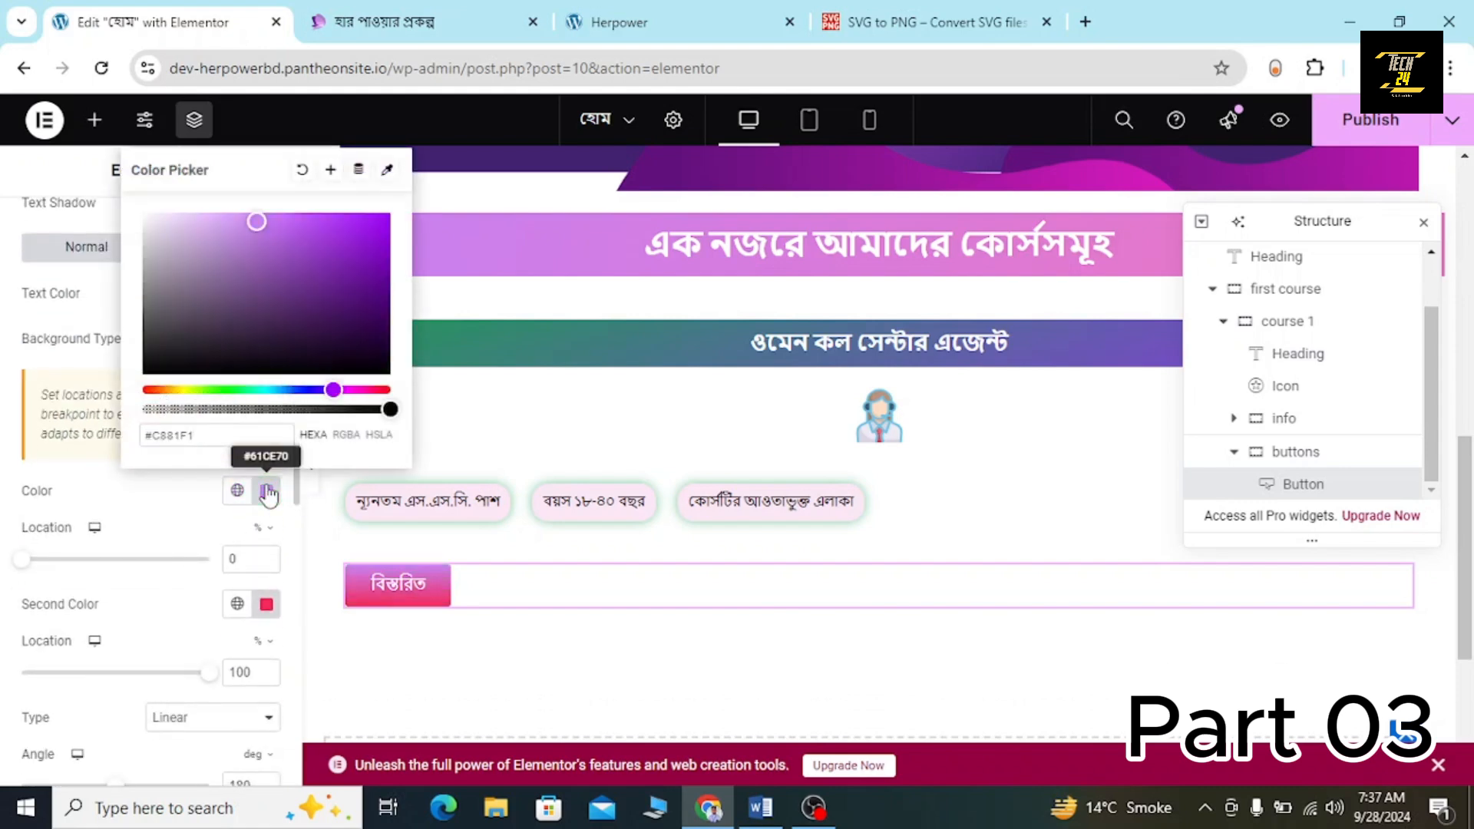
Sample the pink of the herpower.gov.bd বিস্তারিত button with ColorZilla and set the gradient's second color to #F5A9D9.
click(471, 5)
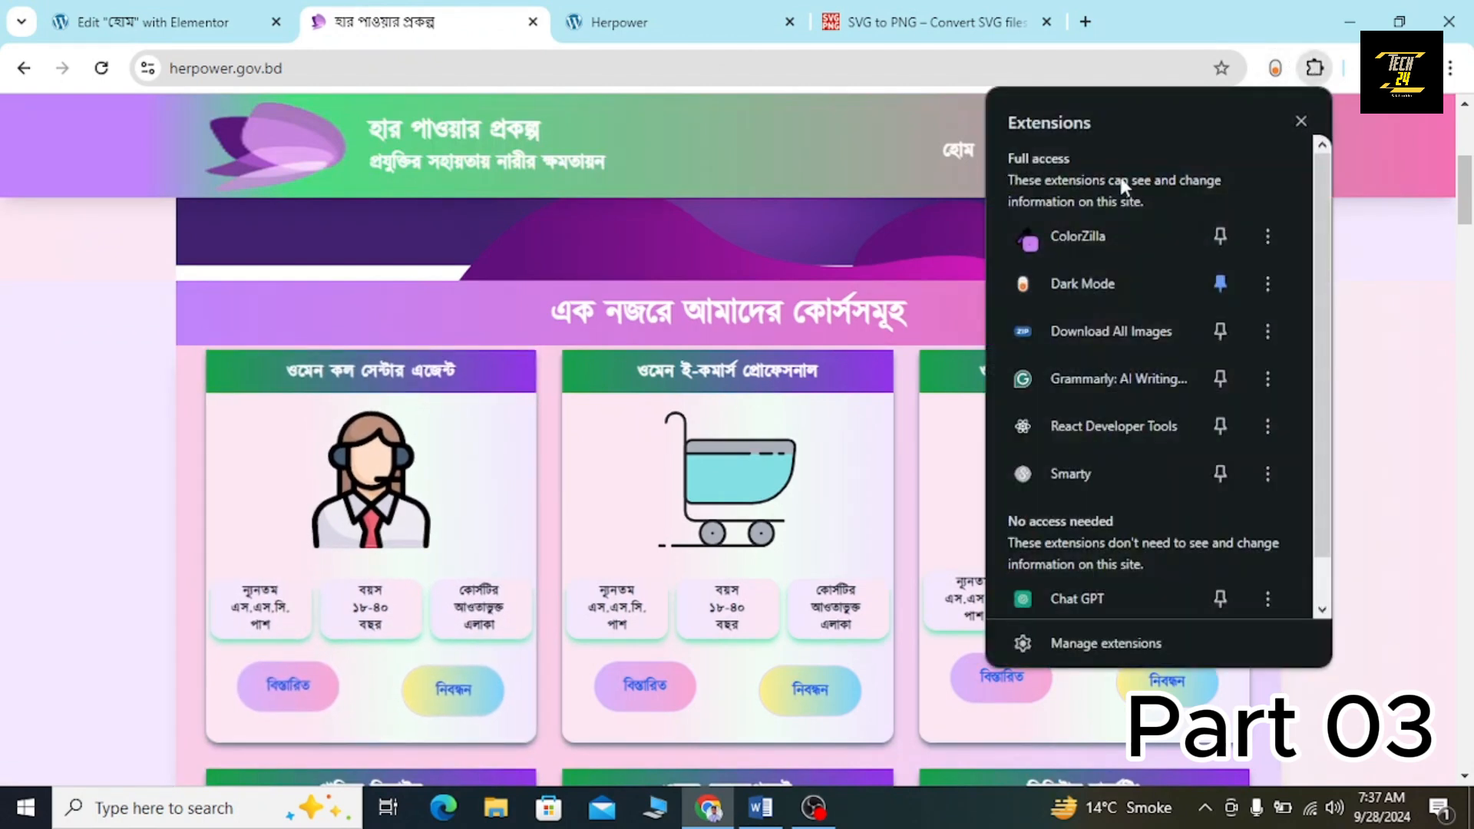
click(1075, 231)
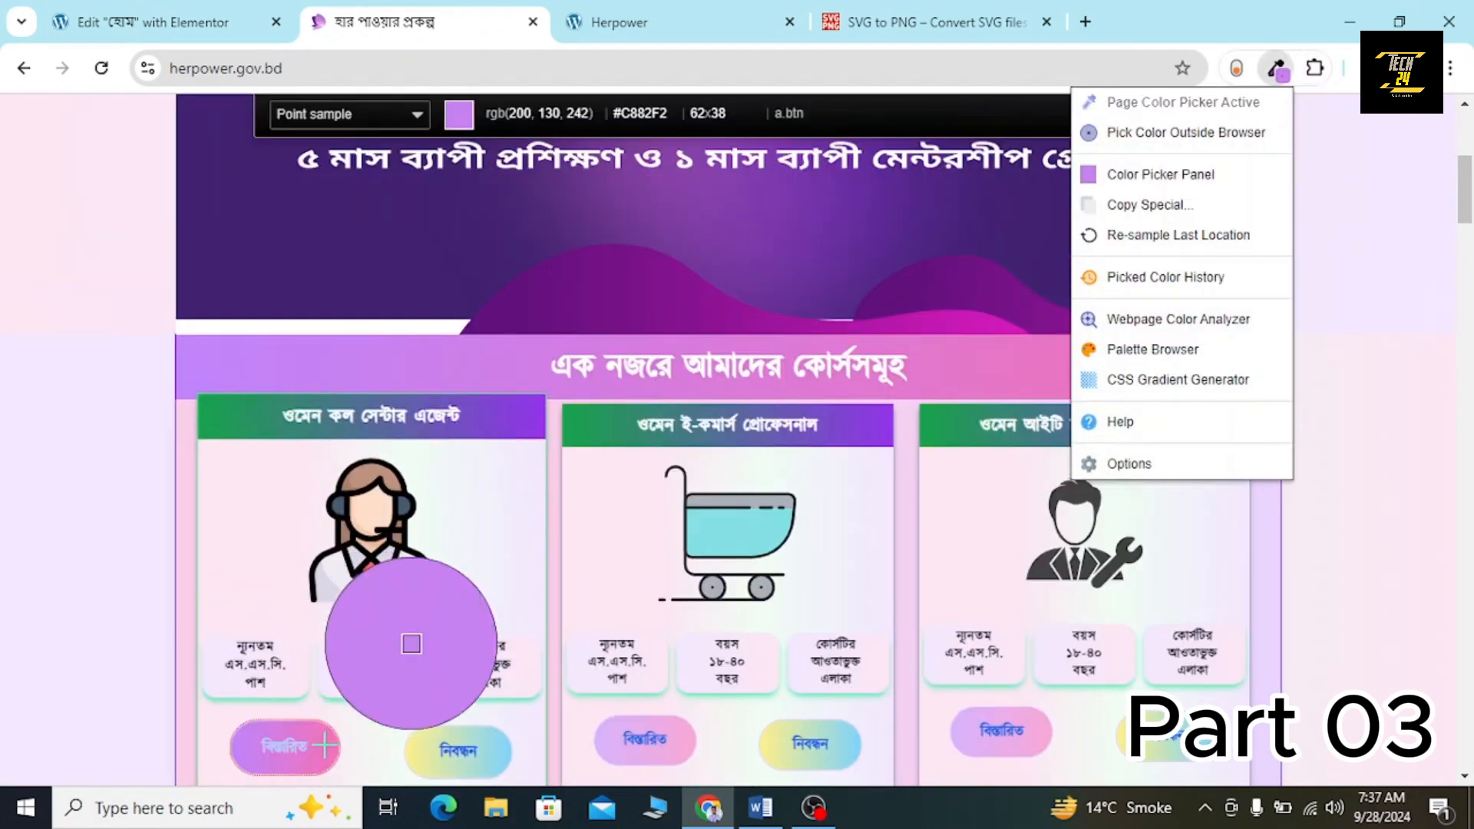
click(307, 744)
click(307, 744)
click(162, 4)
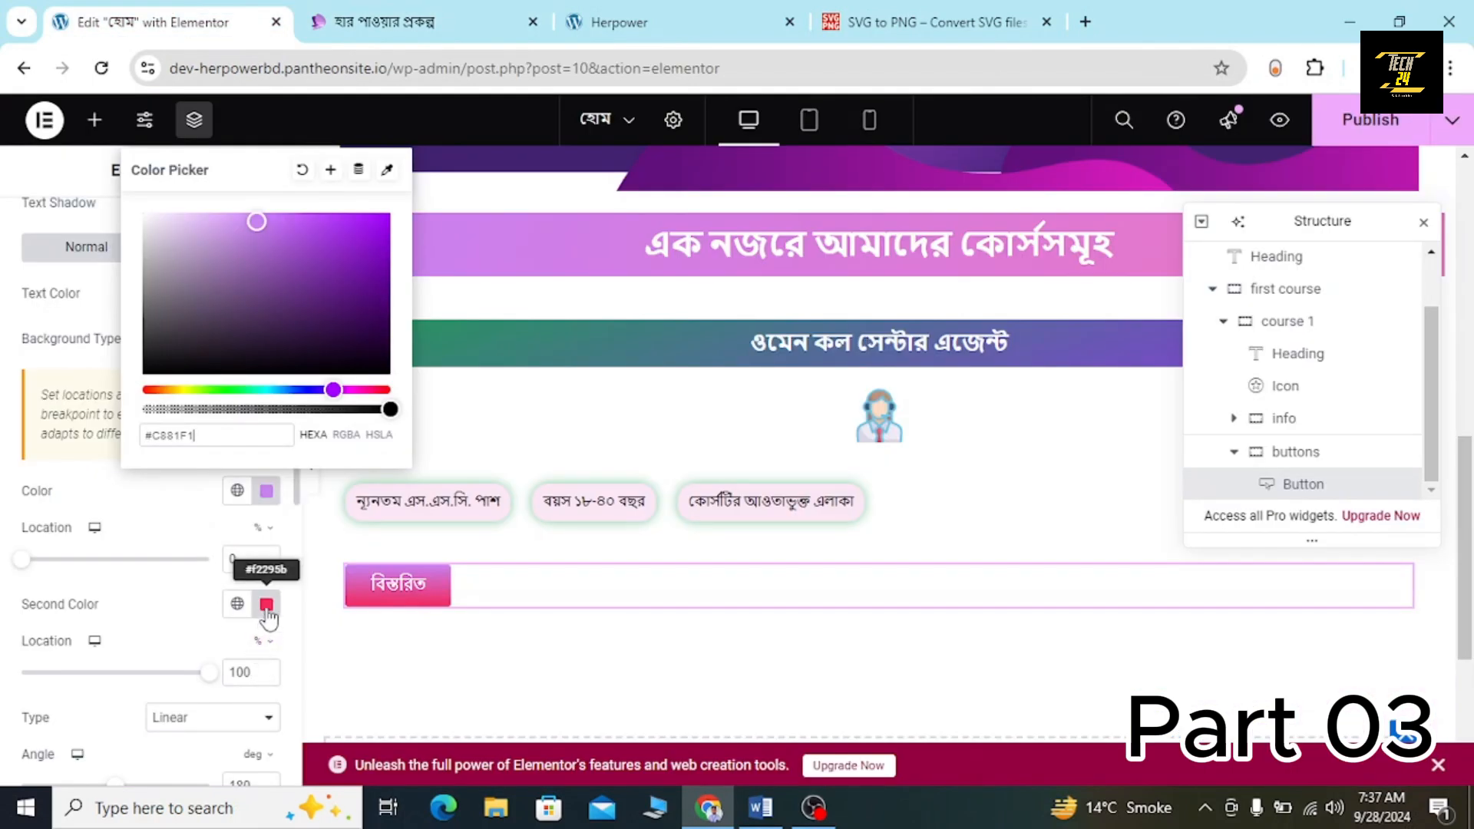
click(265, 608)
key(ctrl+v)
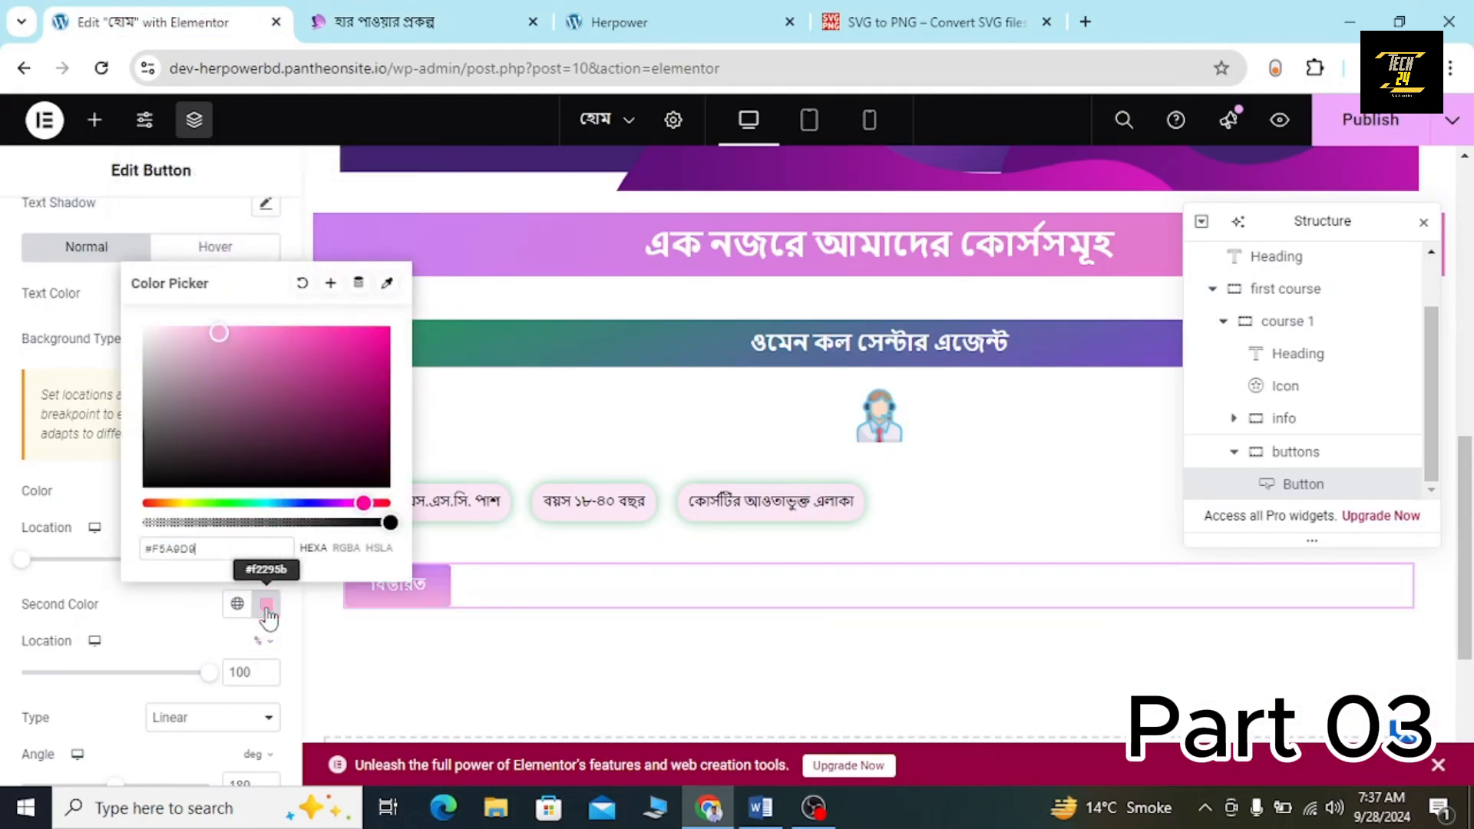
click(135, 625)
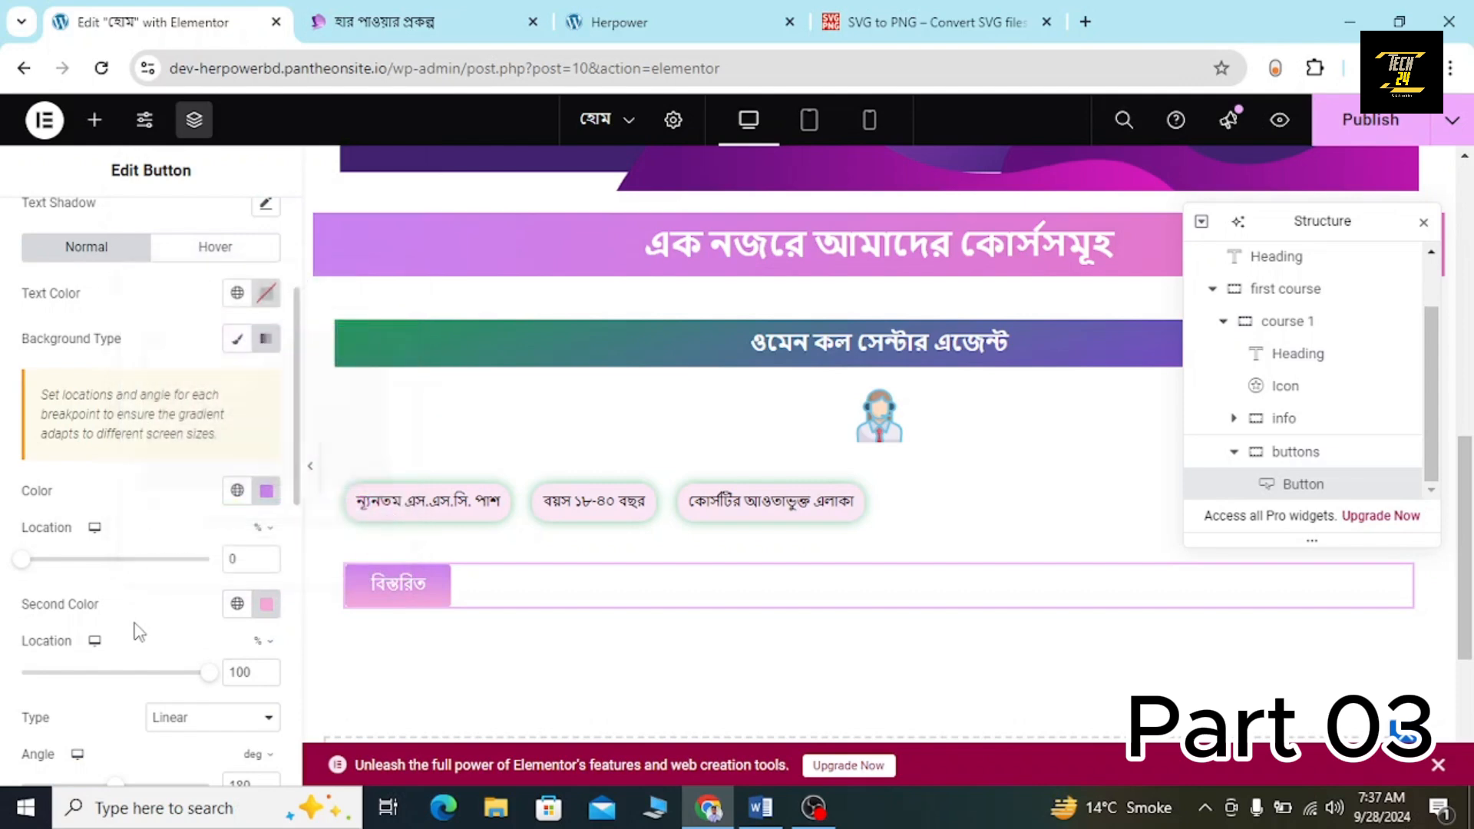
Set the button's linear gradient angle to 141 degrees, comparing it with the button on herpower.gov.bd.
click(441, 9)
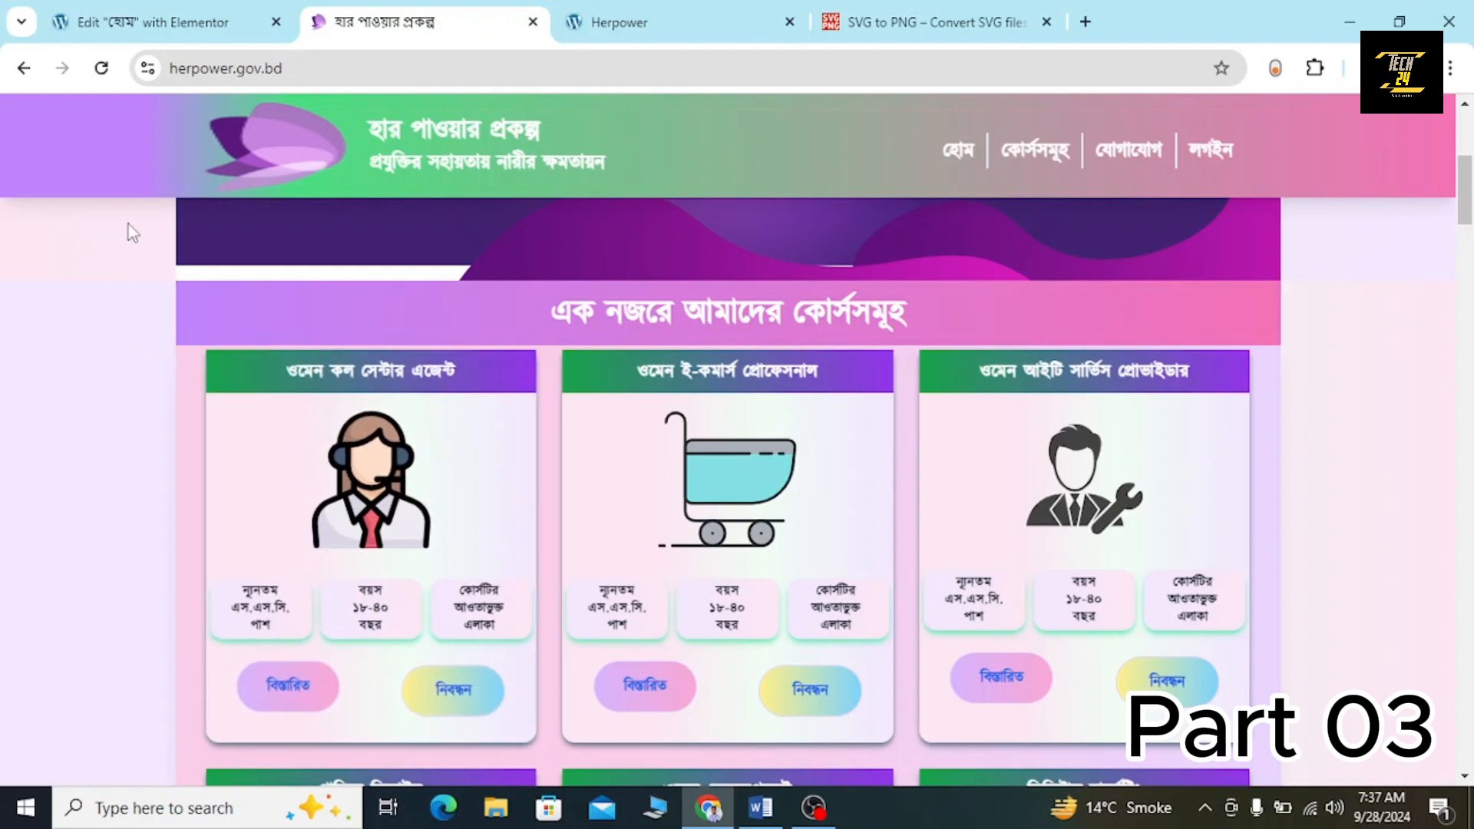
click(157, 15)
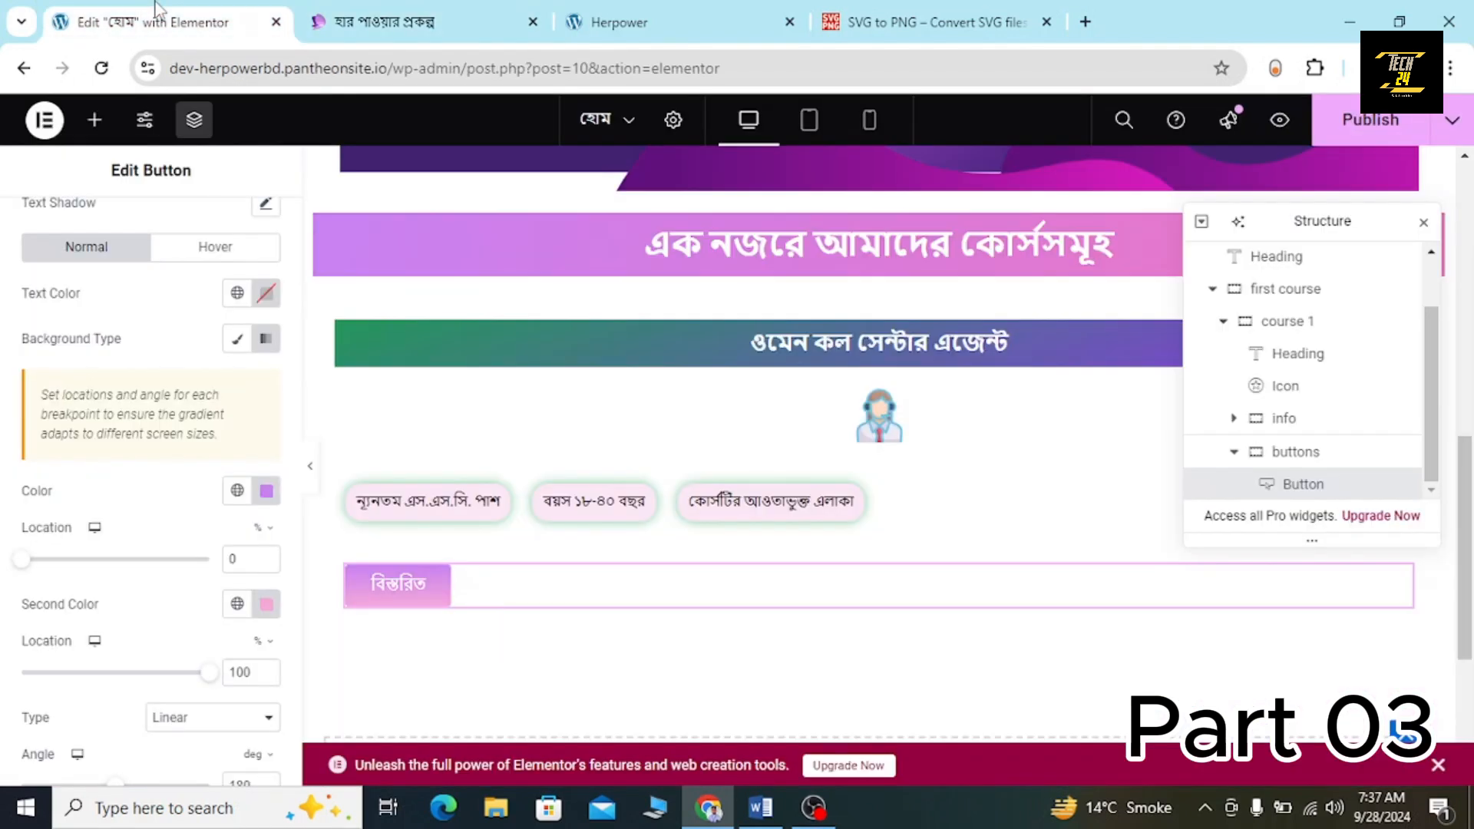
scroll(127, 373, up, 3)
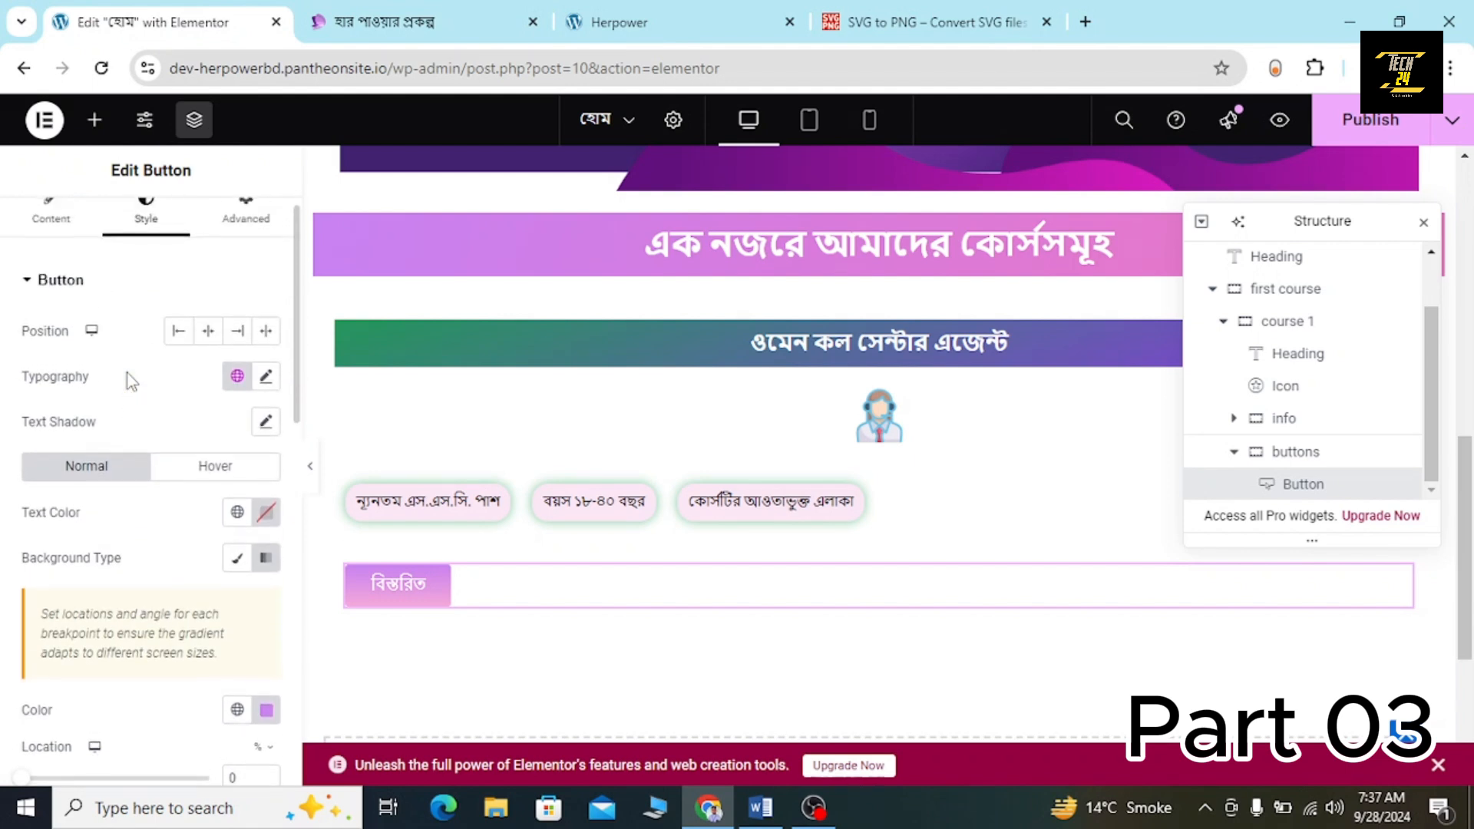
scroll(157, 481, down, 5)
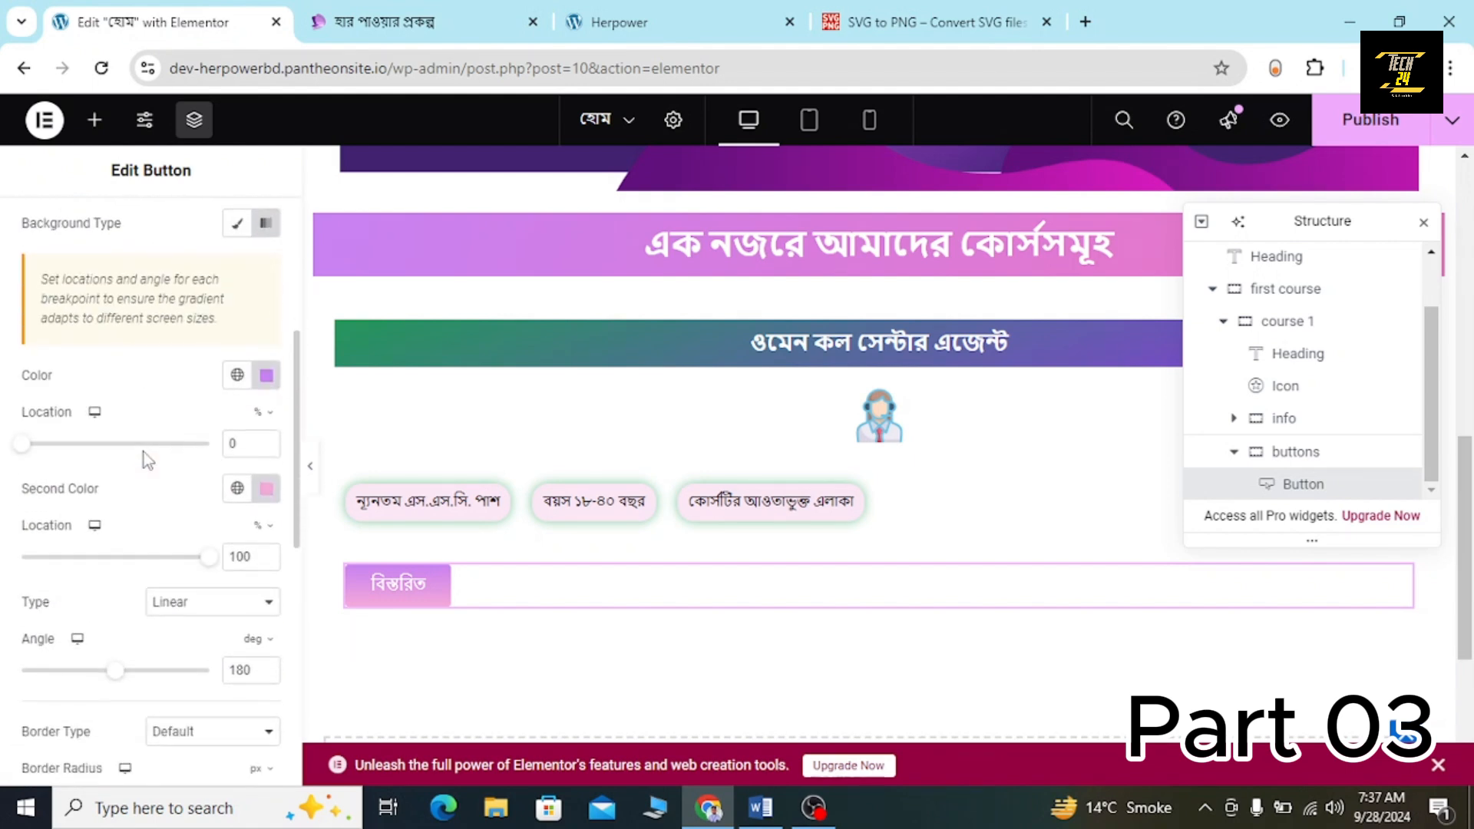
drag(117, 672, 96, 677)
click(452, 10)
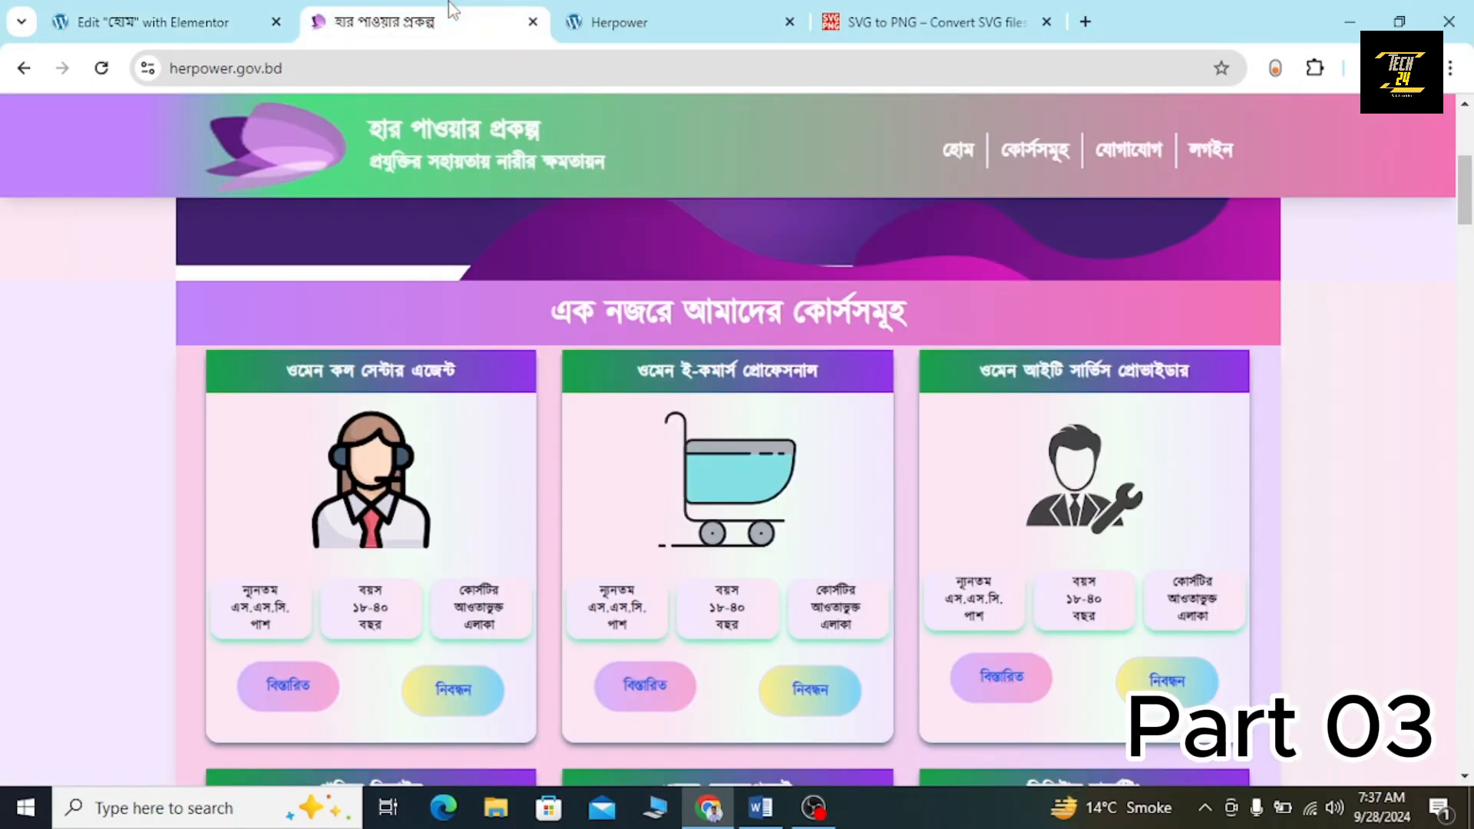
click(121, 11)
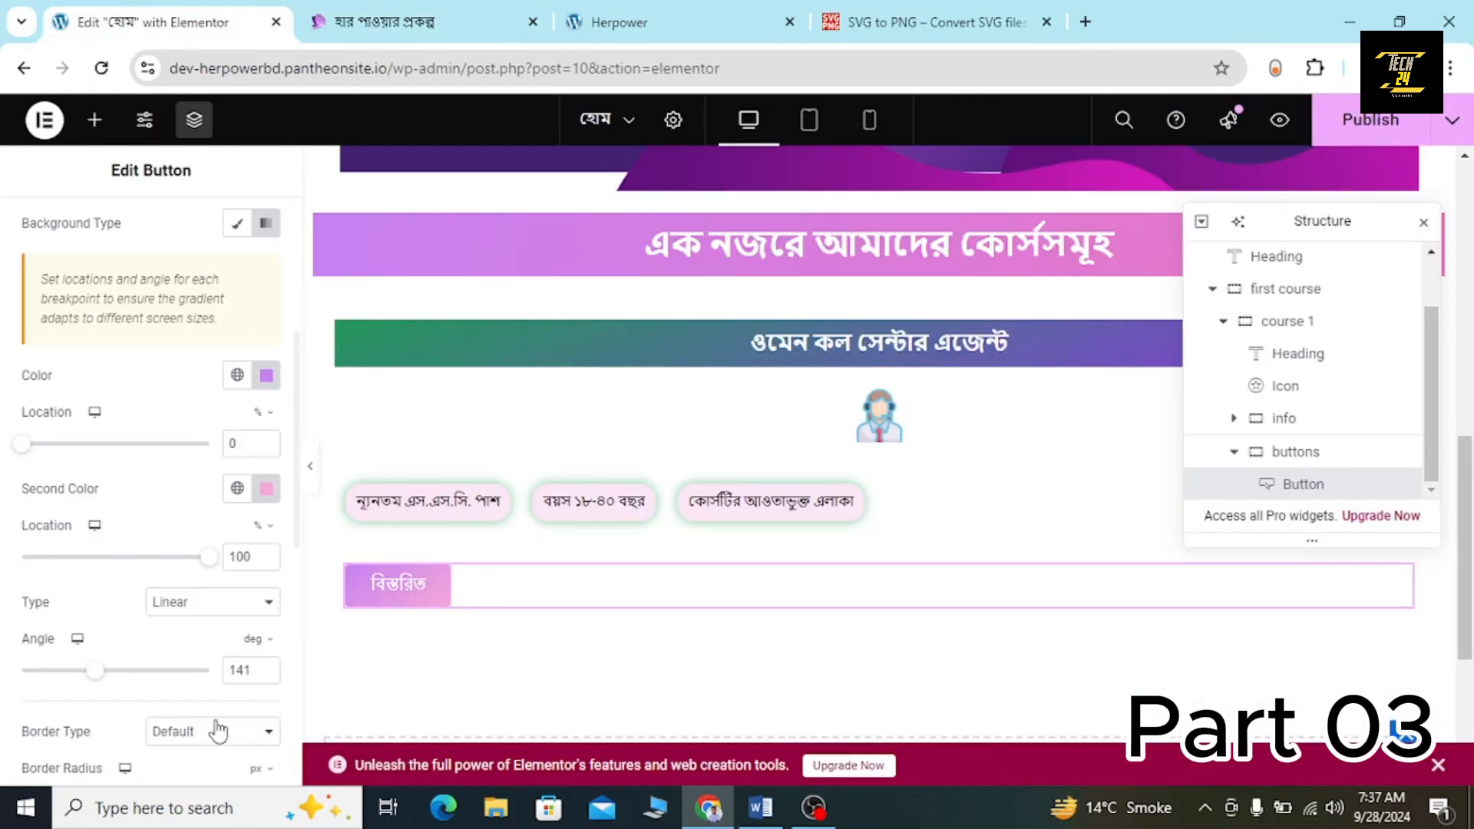
Open the বিস্তারিত button's top border radius value for editing.
scroll(174, 676, down, 2)
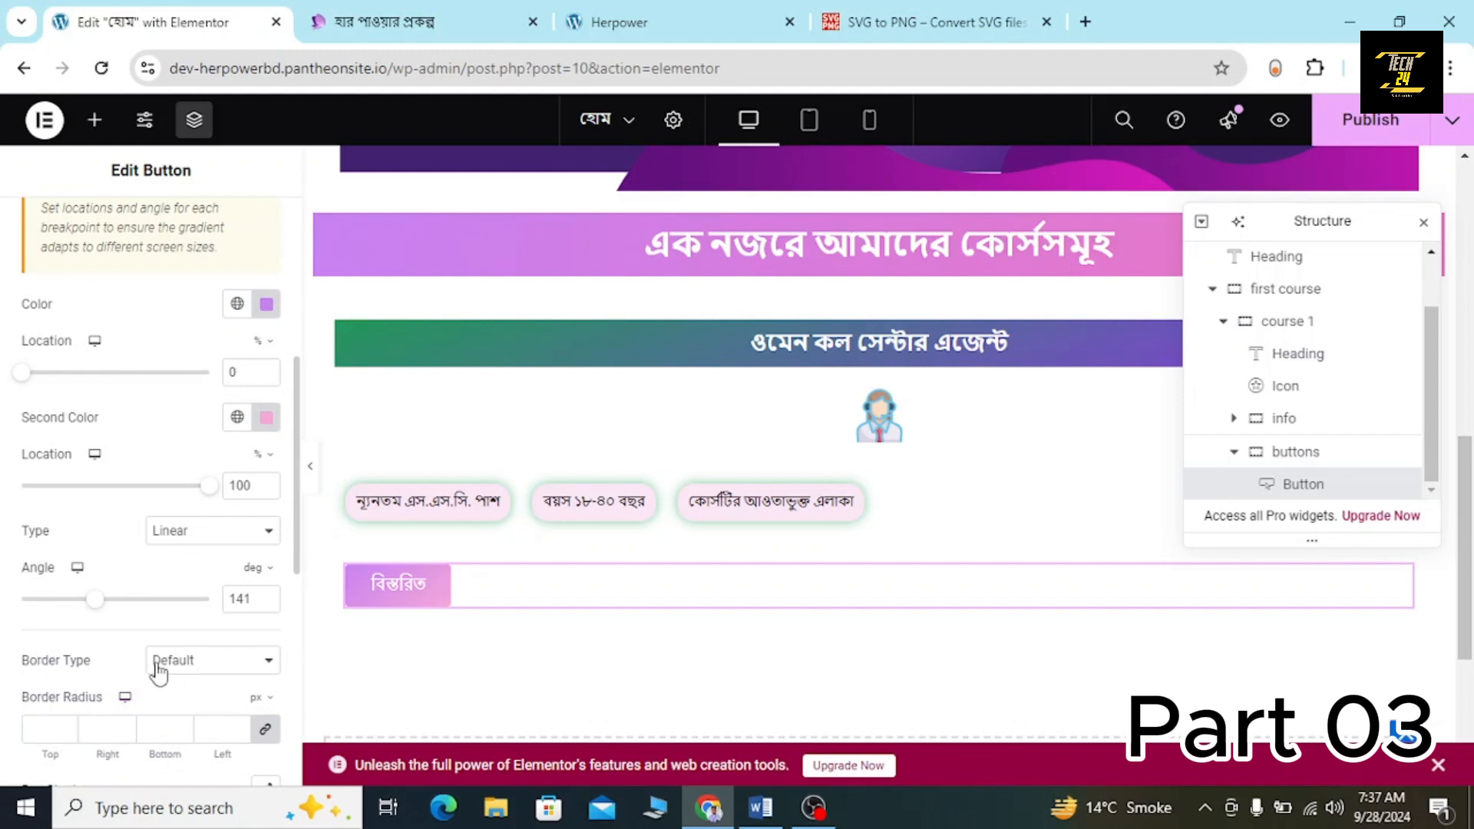
scroll(159, 672, down, 2)
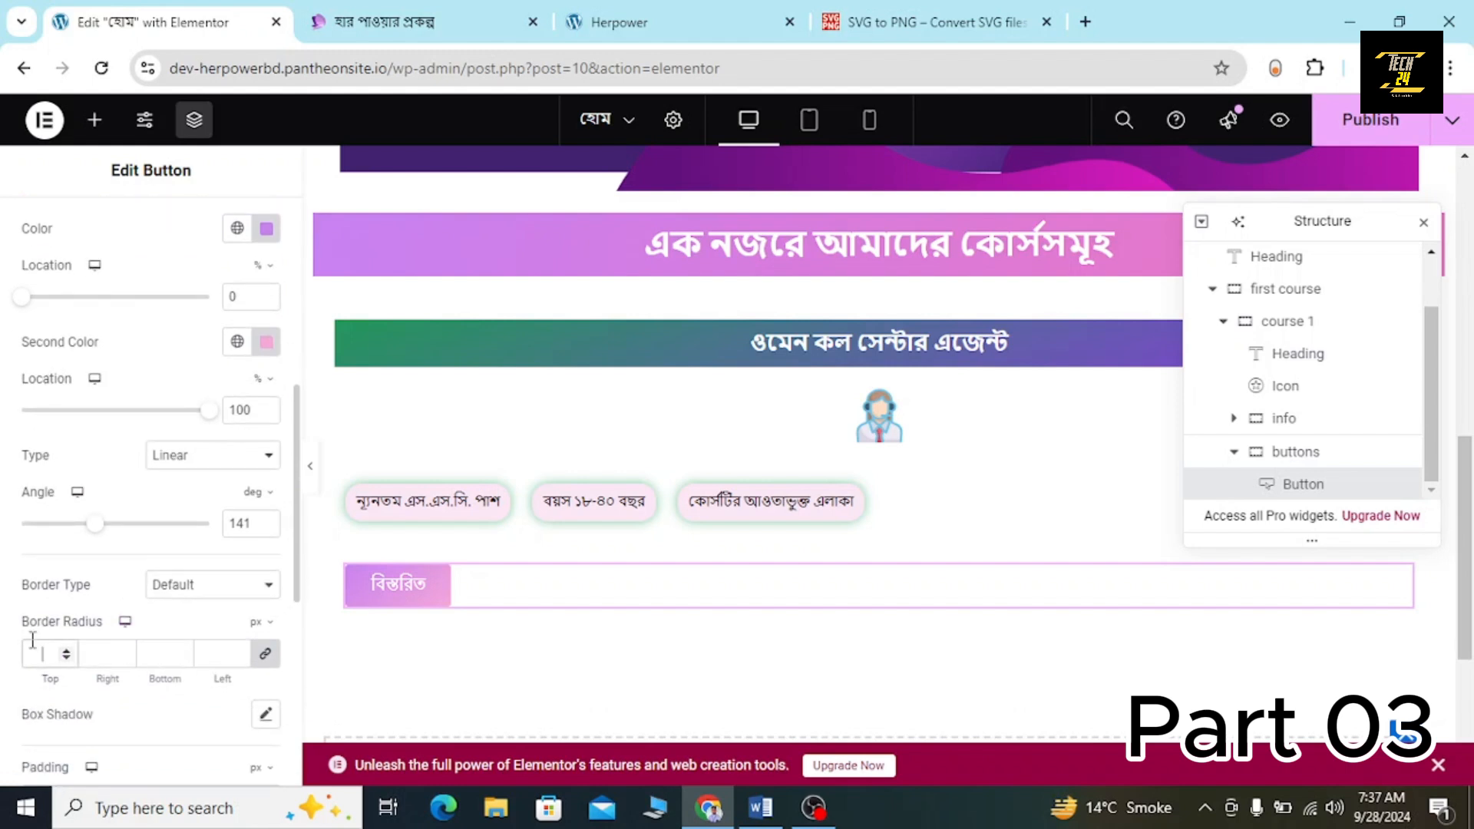
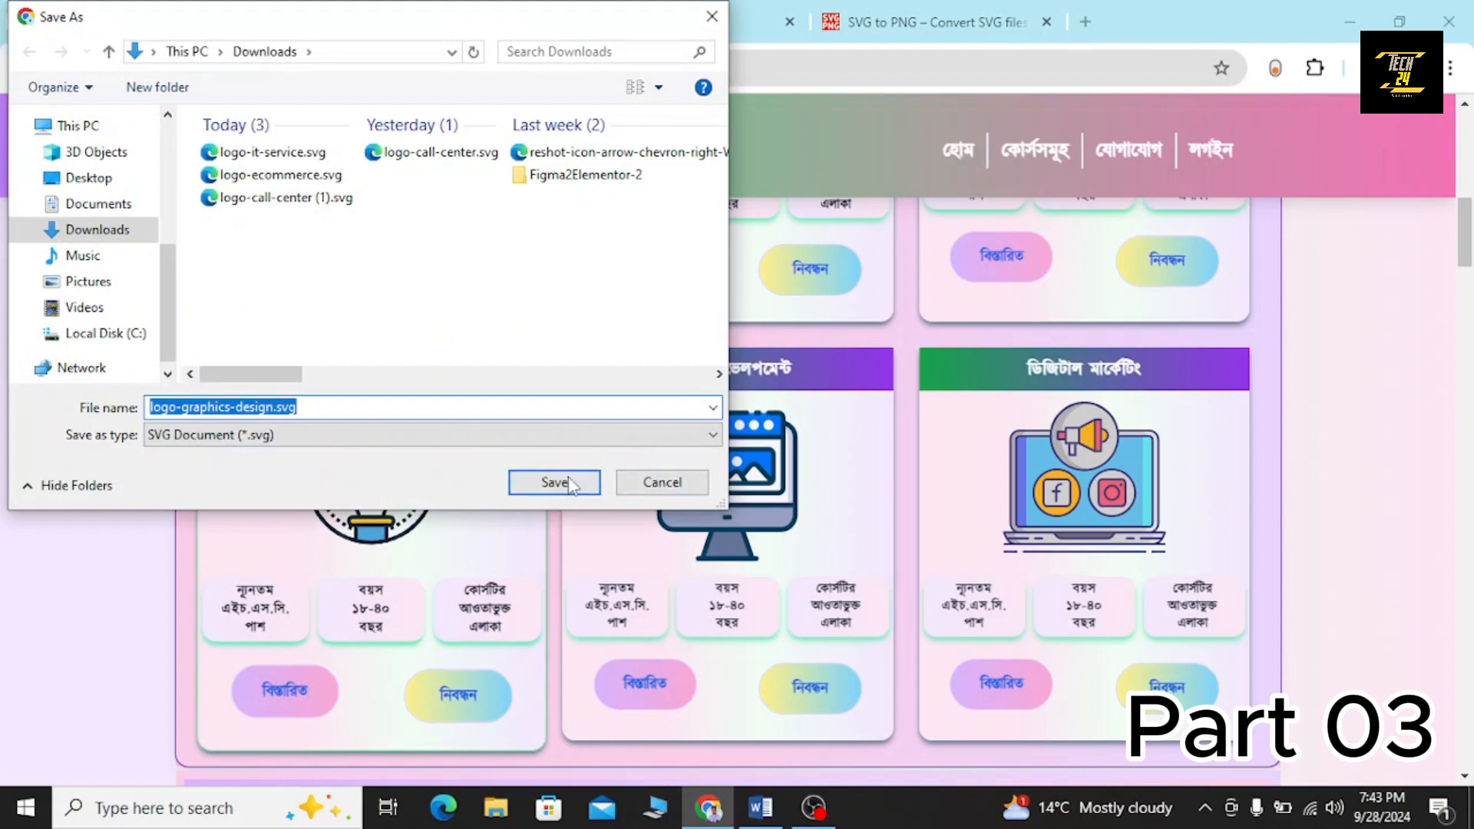
Save the graphics design, web development and digital marketing card images to Downloads as logo-graphics-design.svg, logo-web-dev.svg and logo-digital-marketing.svg.
click(554, 482)
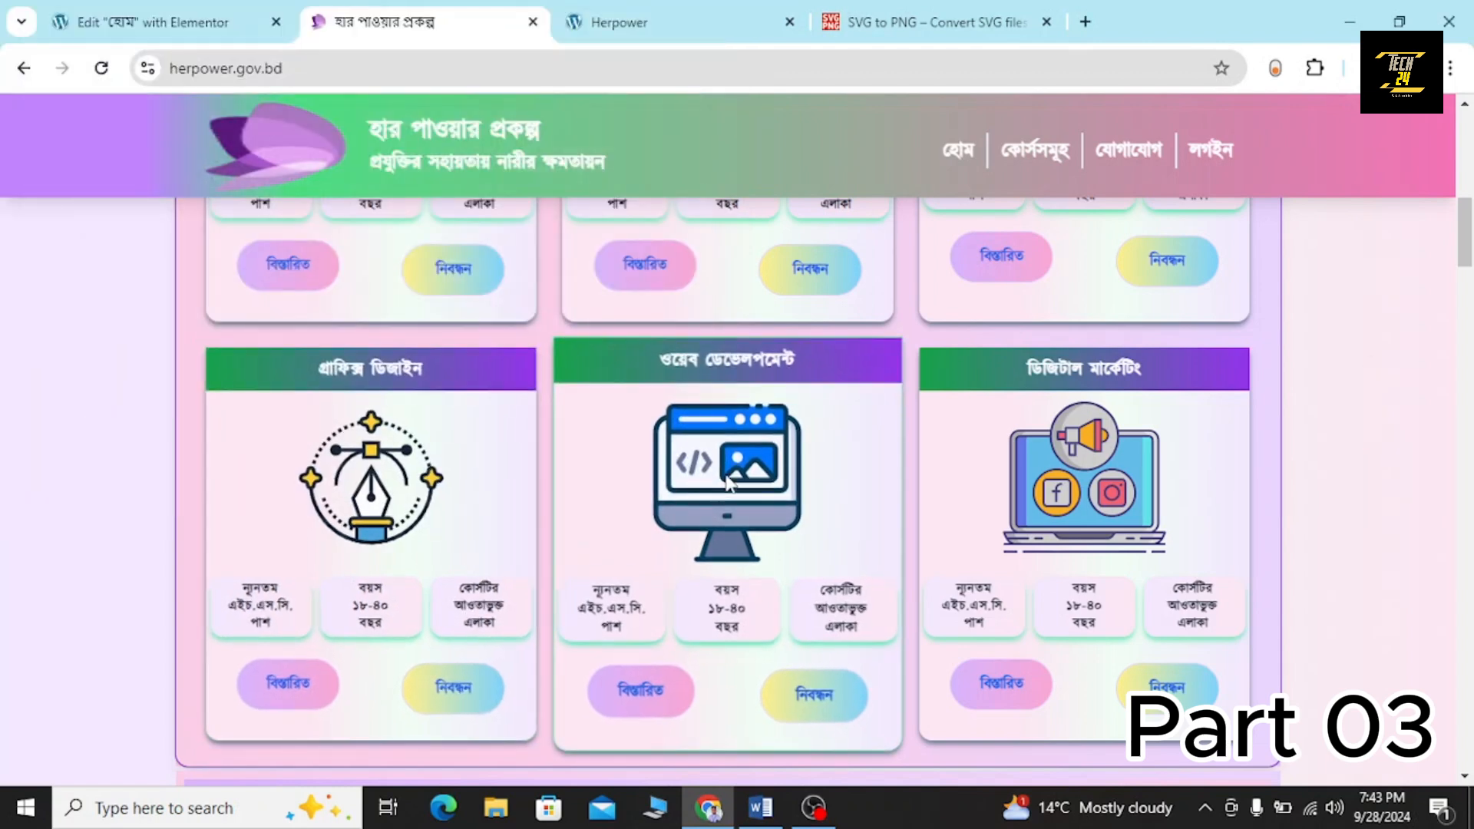
right_click(727, 480)
click(813, 522)
click(555, 482)
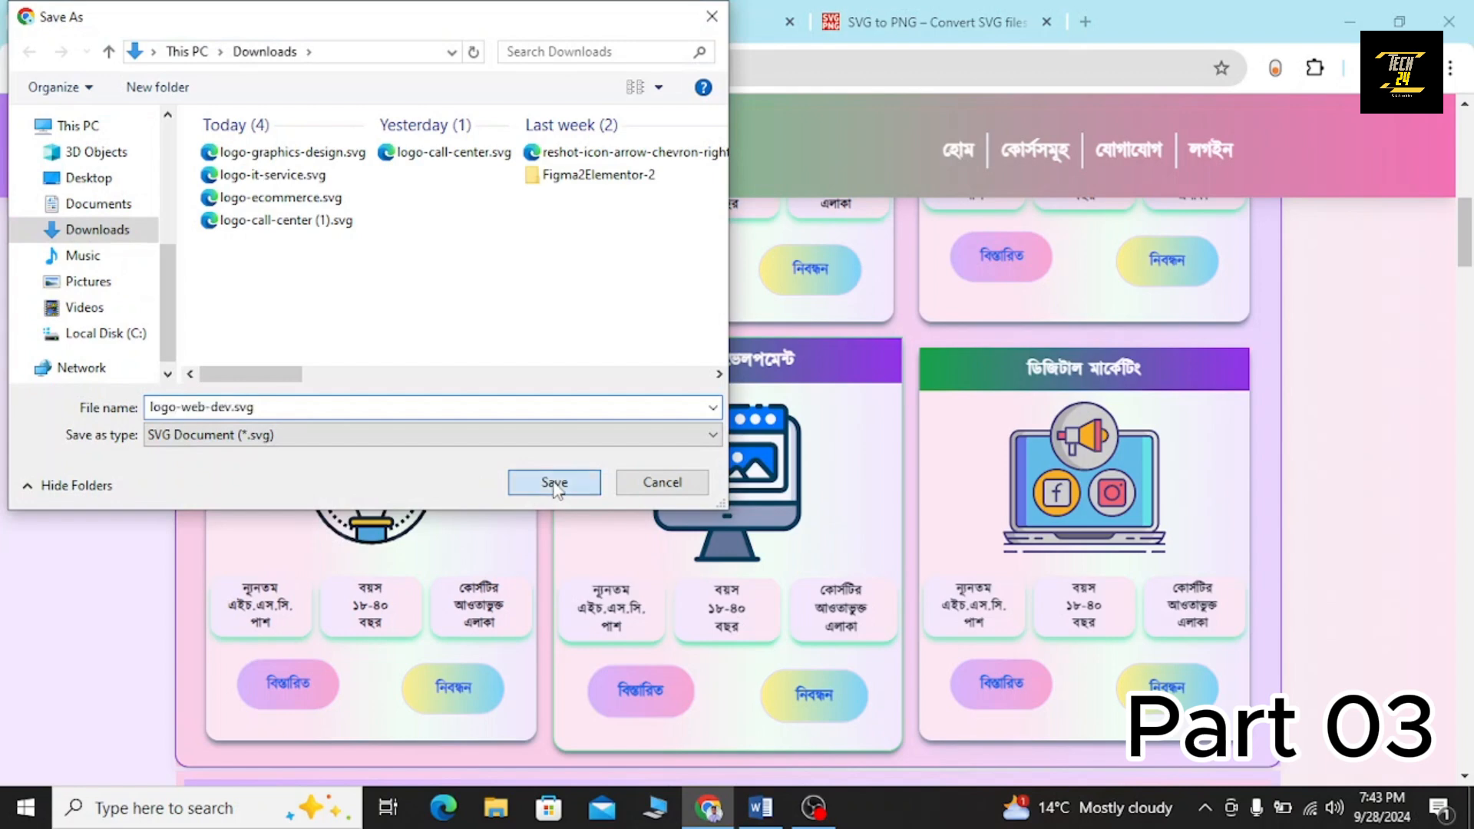
right_click(1089, 485)
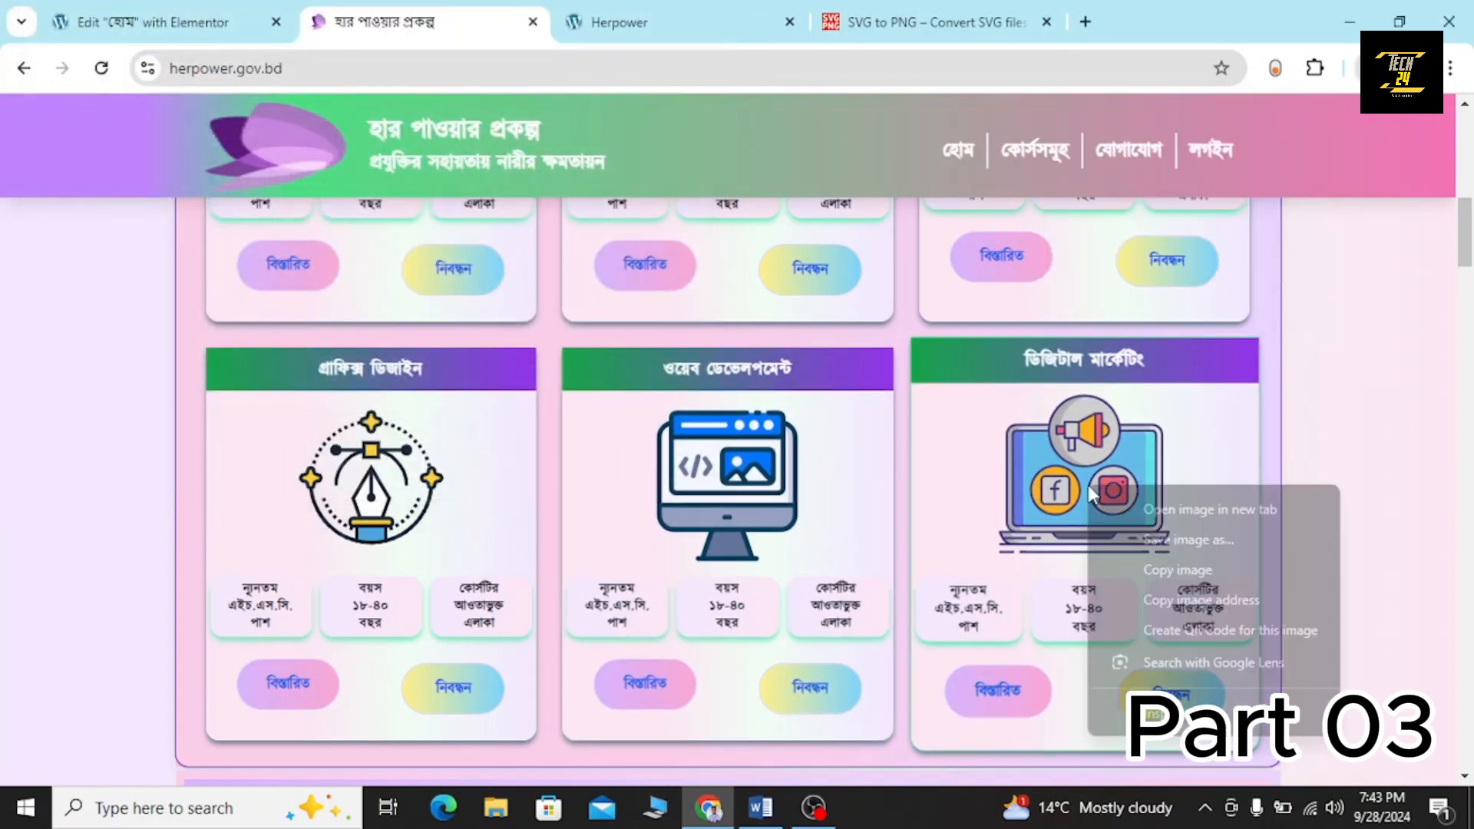
click(1176, 542)
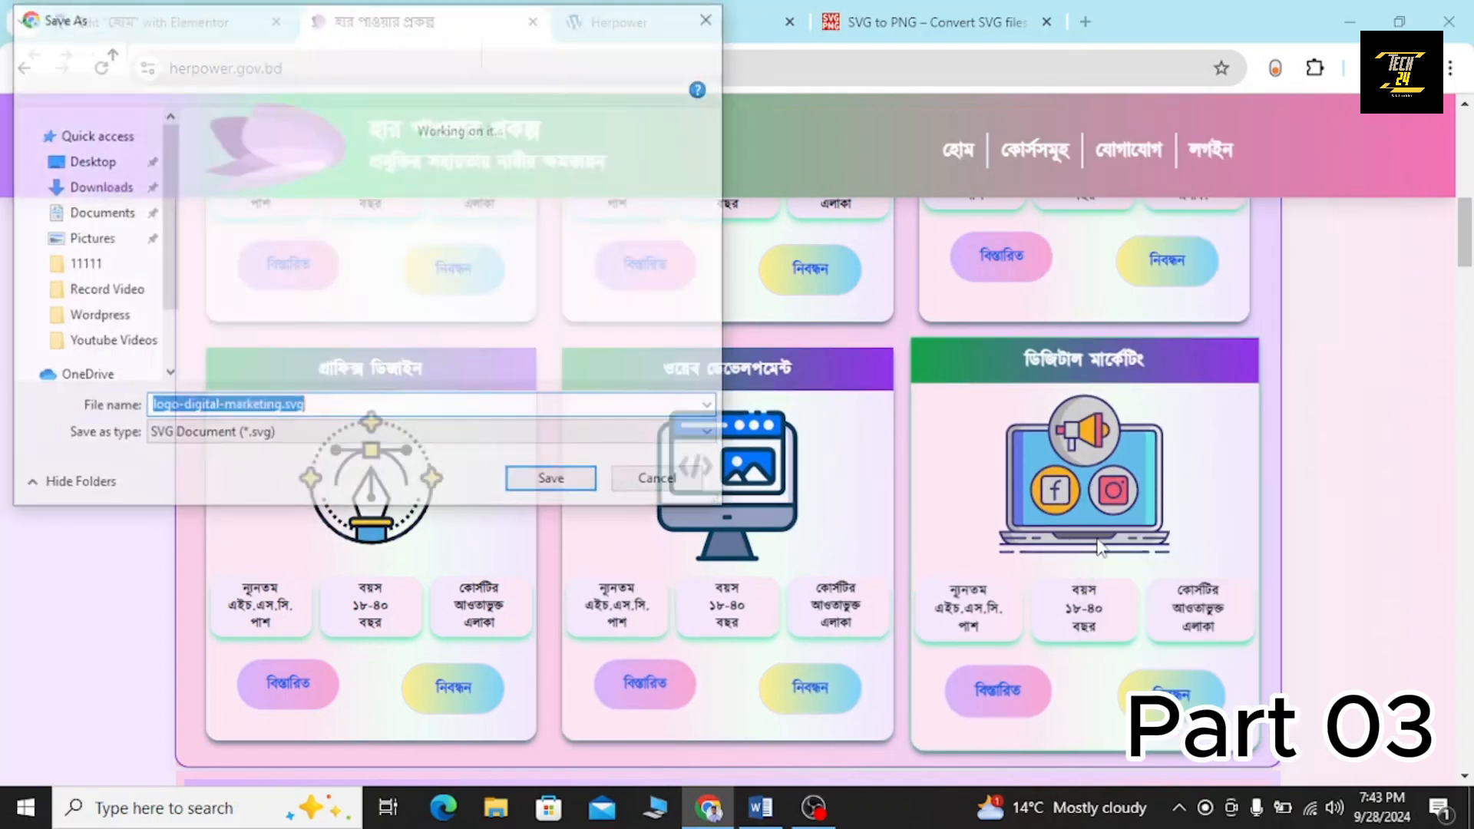
click(560, 479)
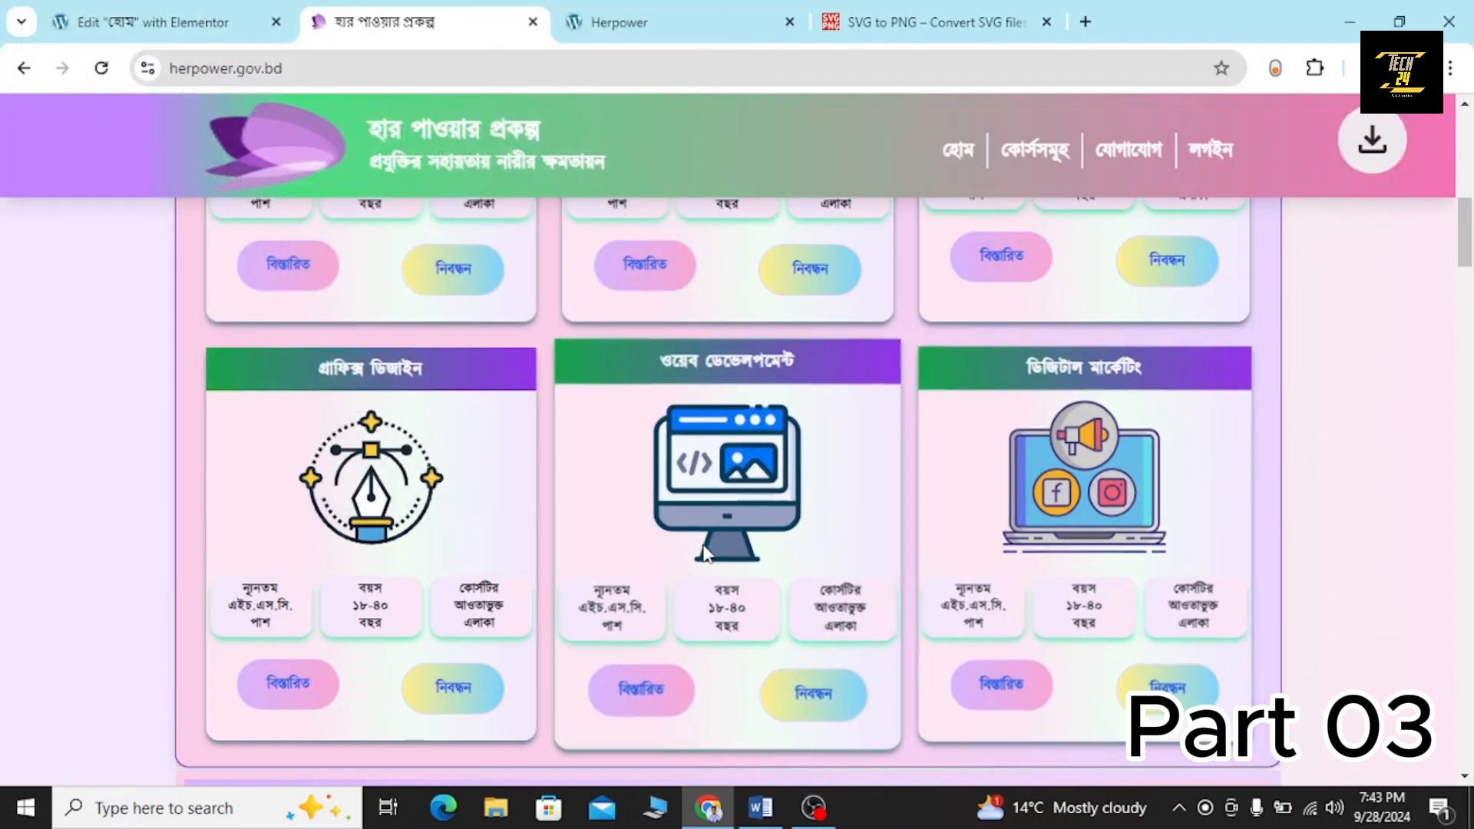
scroll(703, 547, down, 4)
scroll(702, 547, up, 4)
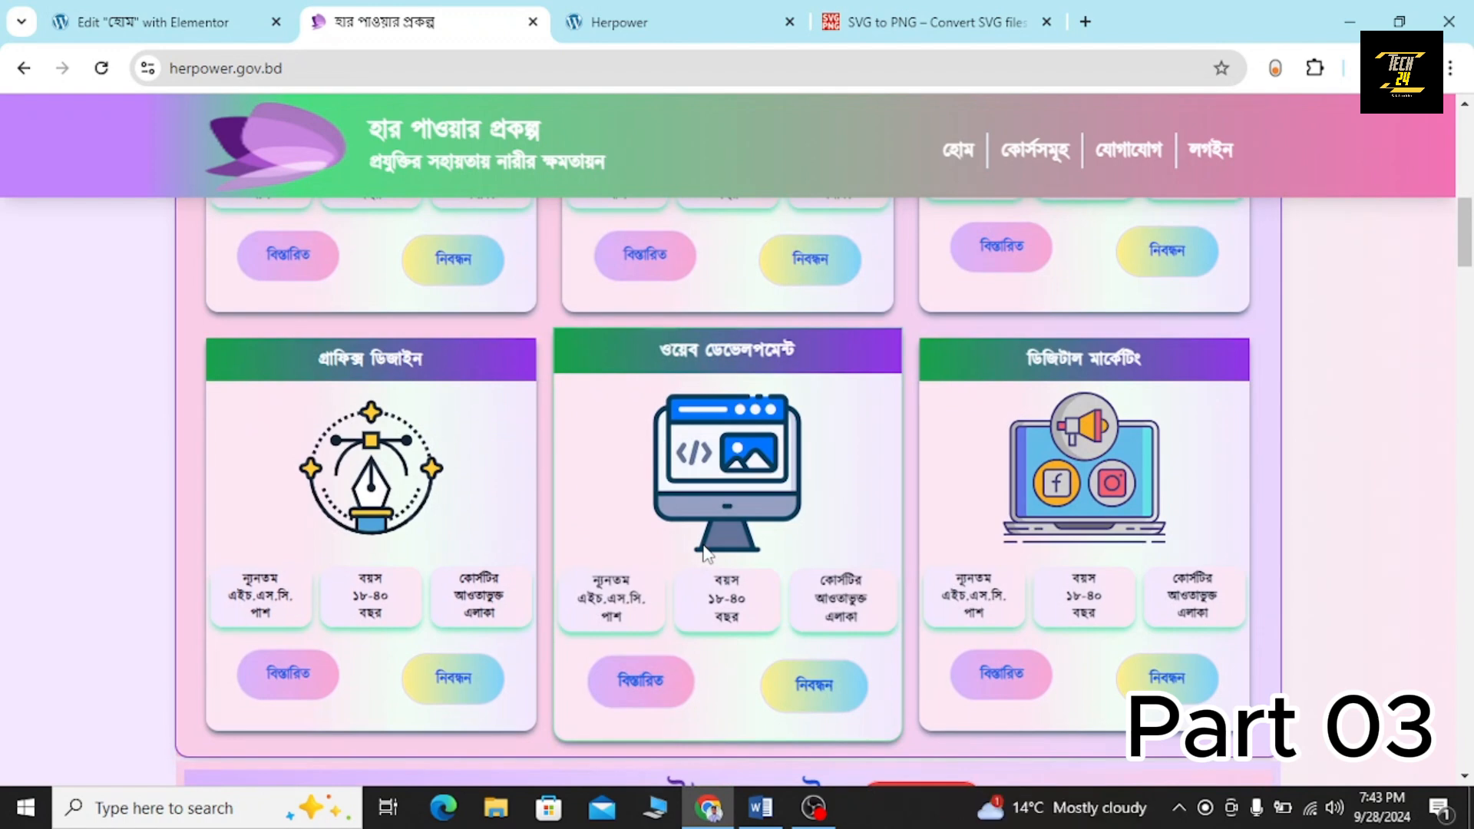
click(814, 806)
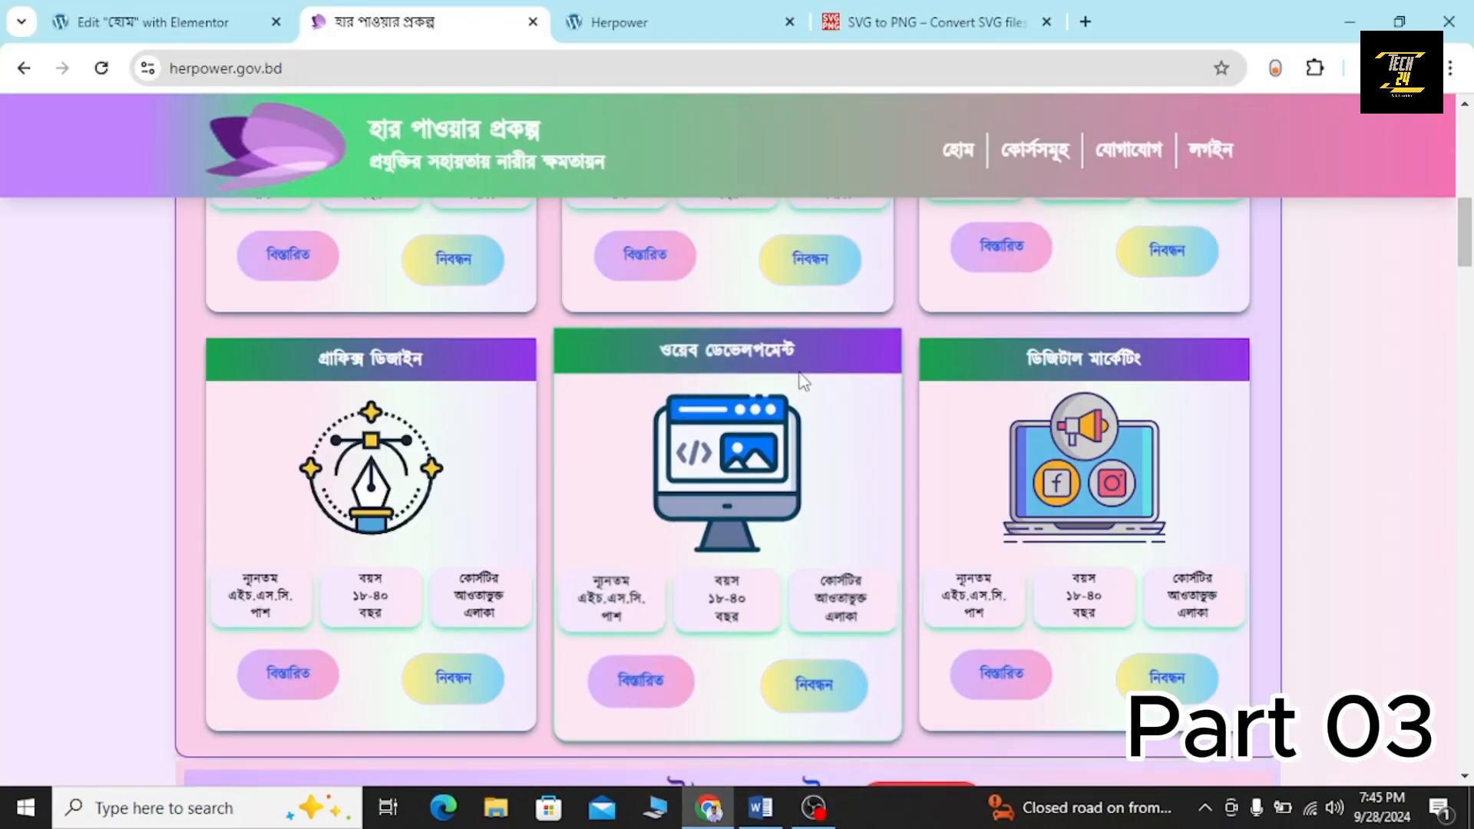
Compare the duplicated cards in the Elementor editor with herpower.gov.bd and copy the second card's title ওমেন ই-কমার্স প্রোফেসনাল from the site.
scroll(518, 341, up, 3)
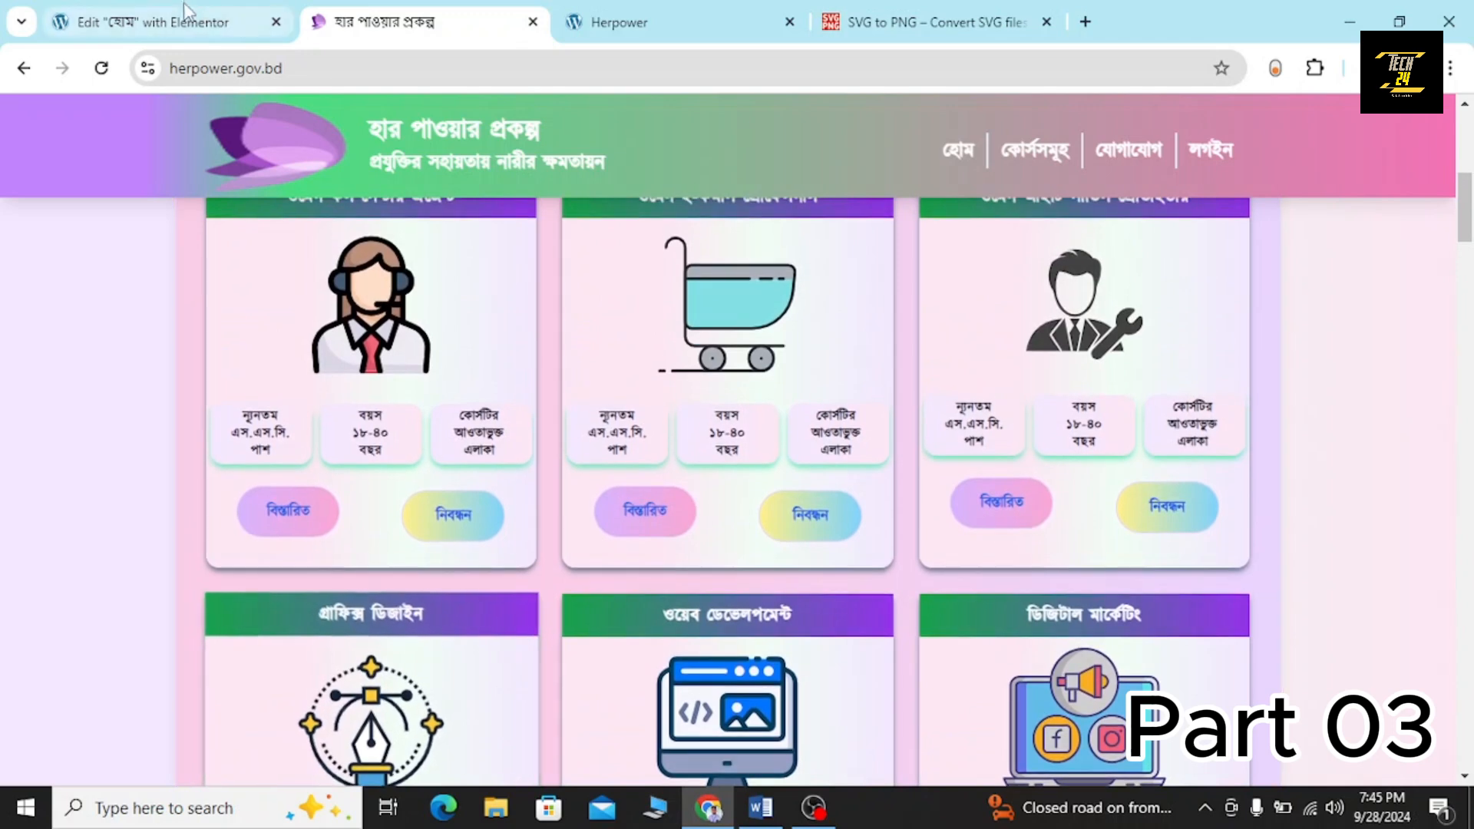
click(183, 12)
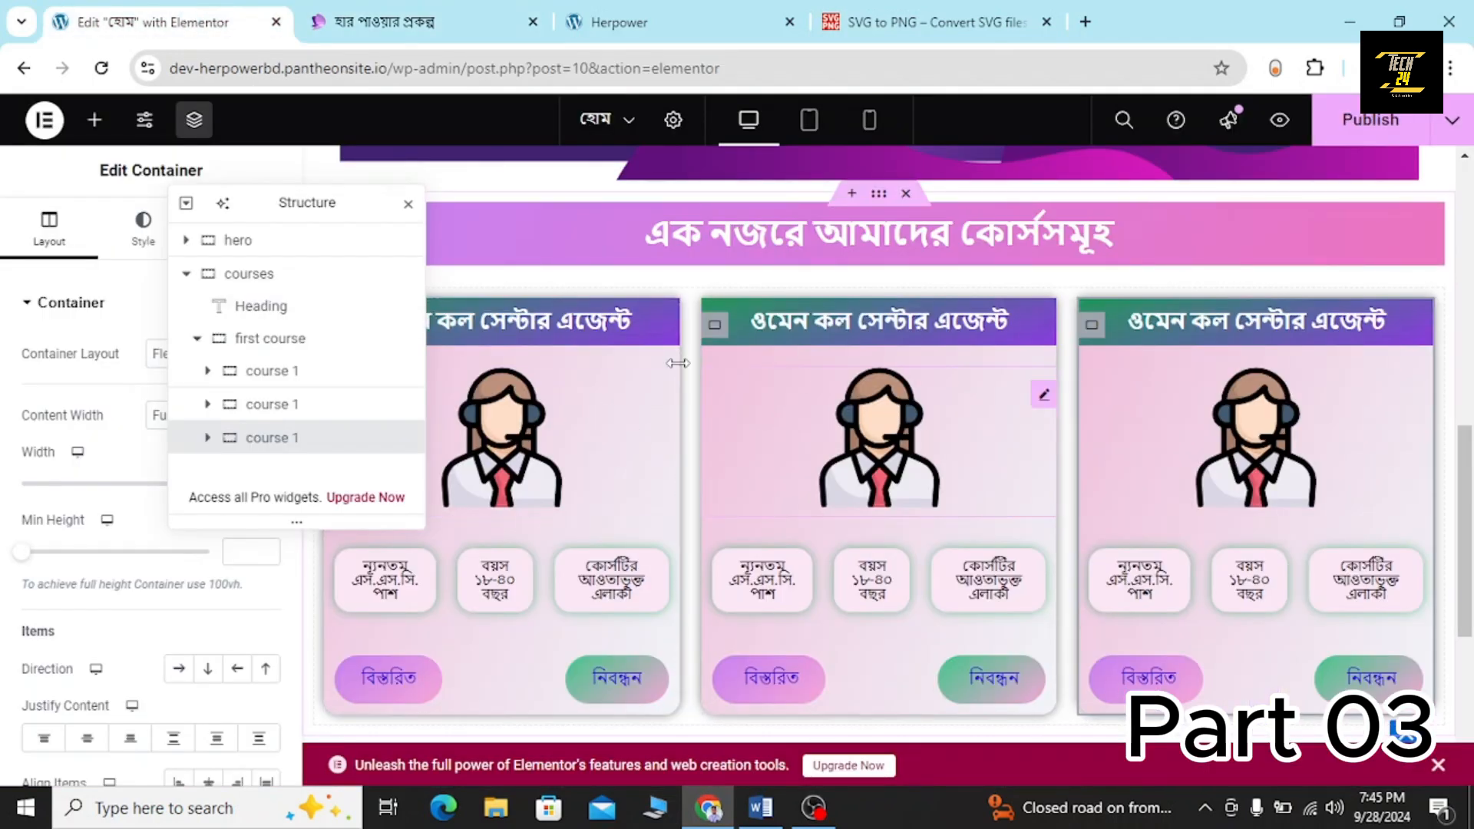
click(409, 34)
scroll(675, 330, up, 1)
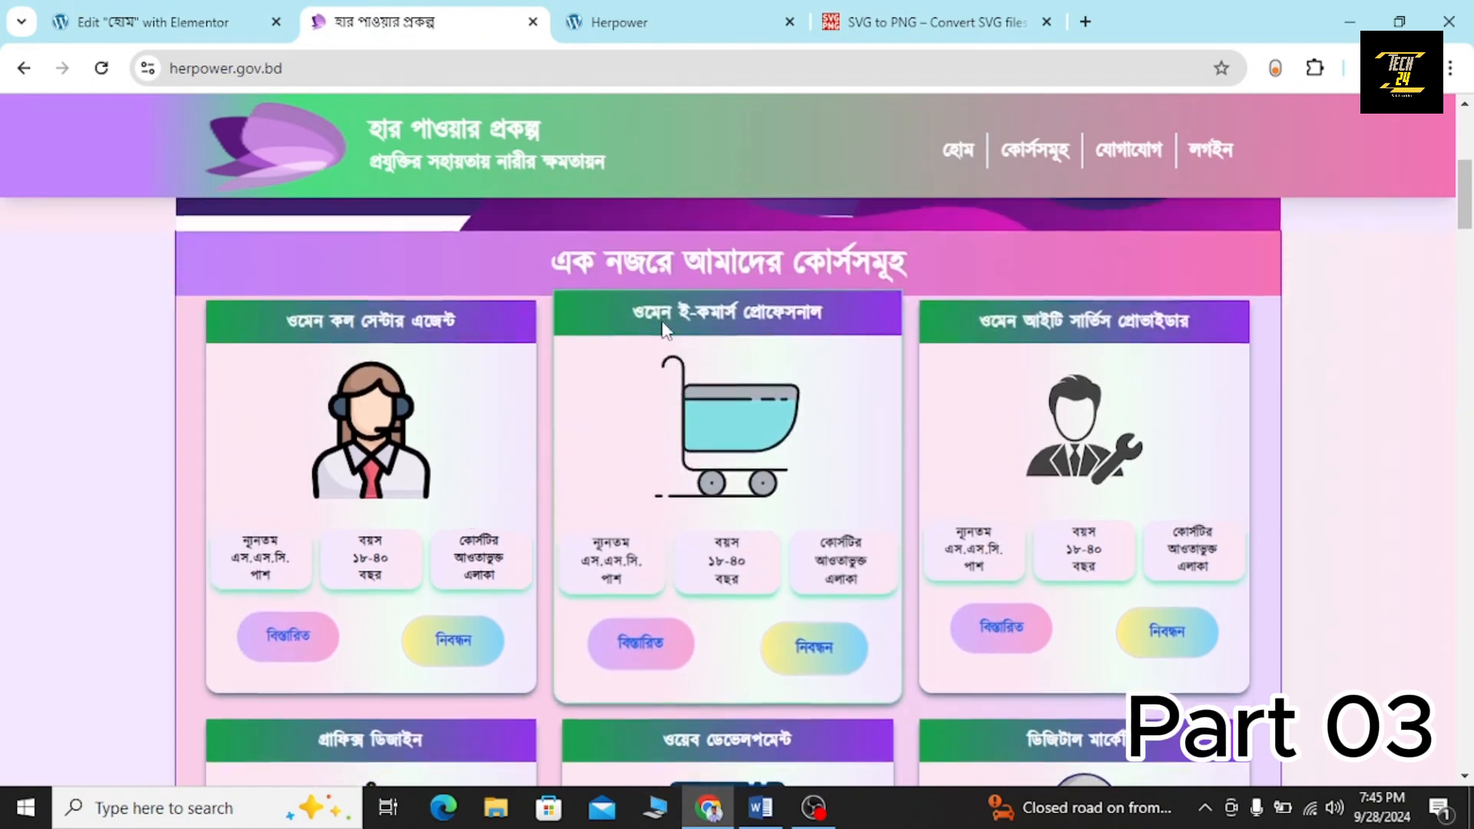
triple_click(691, 321)
key(ctrl+c)
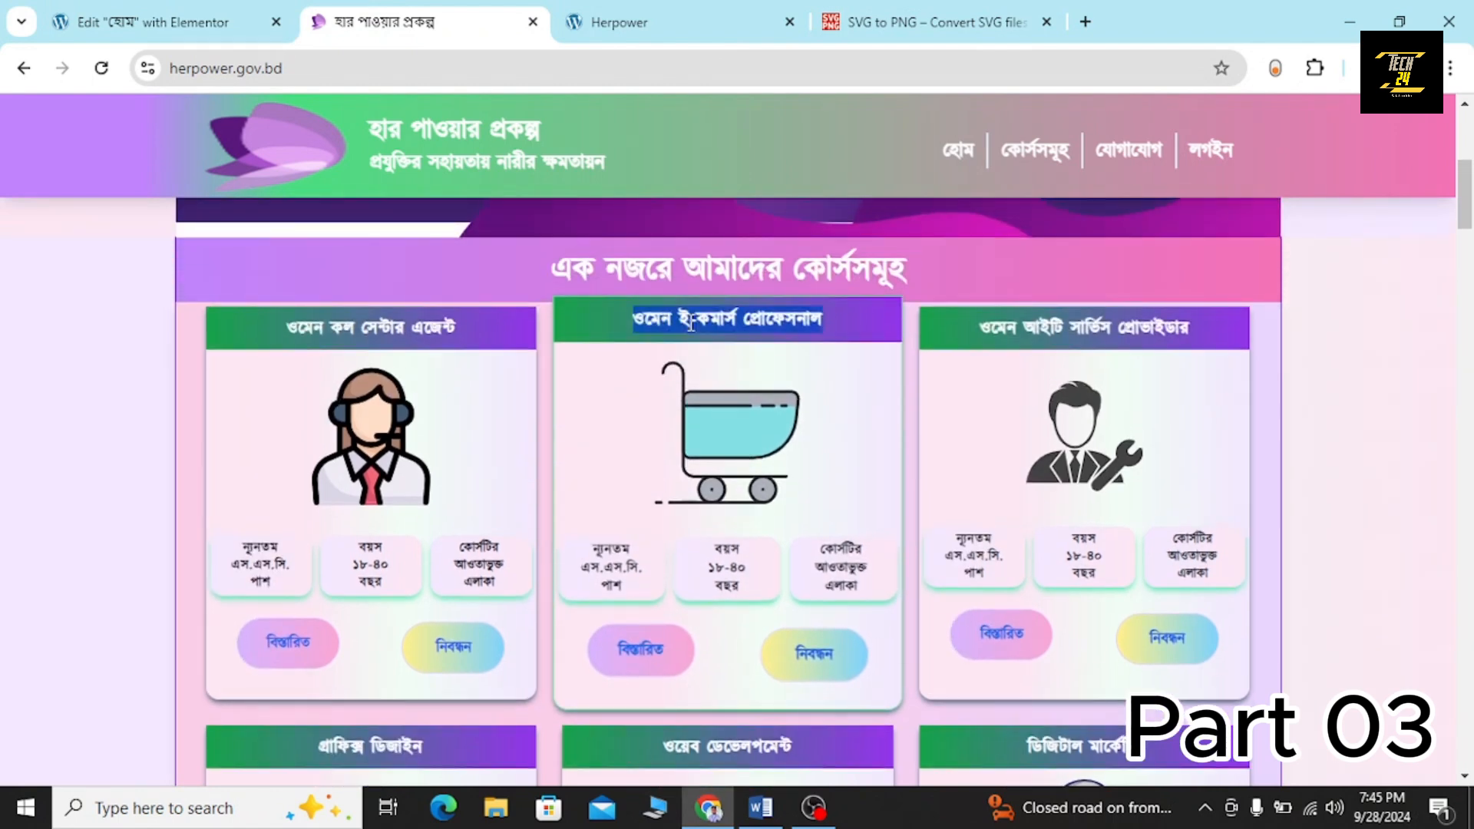
Return to the Elementor editor and replace the second card's heading text with the copied title ওমেন ই-কমার্স প্রোফেসনাল.
click(126, 11)
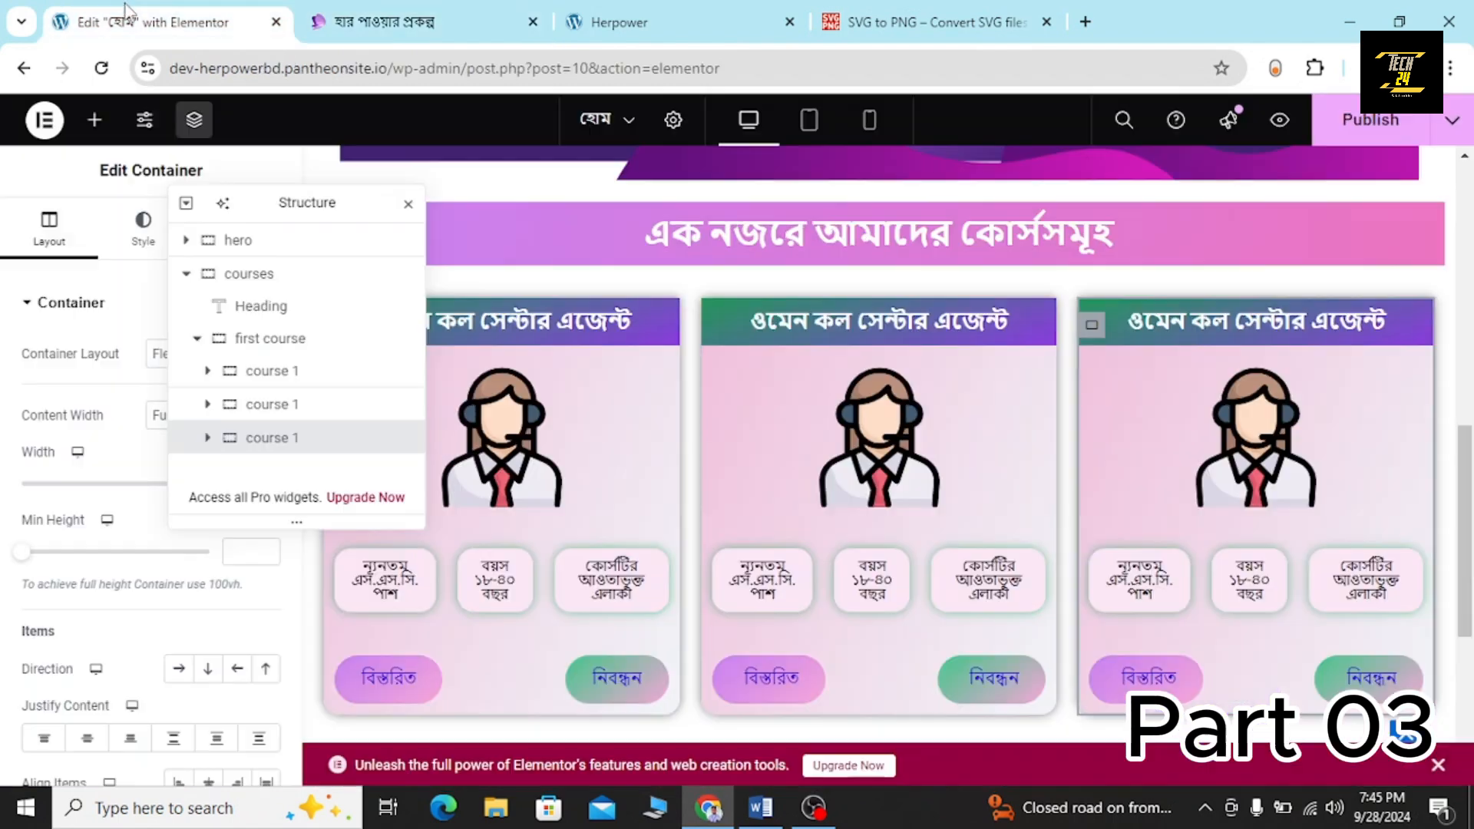
click(840, 315)
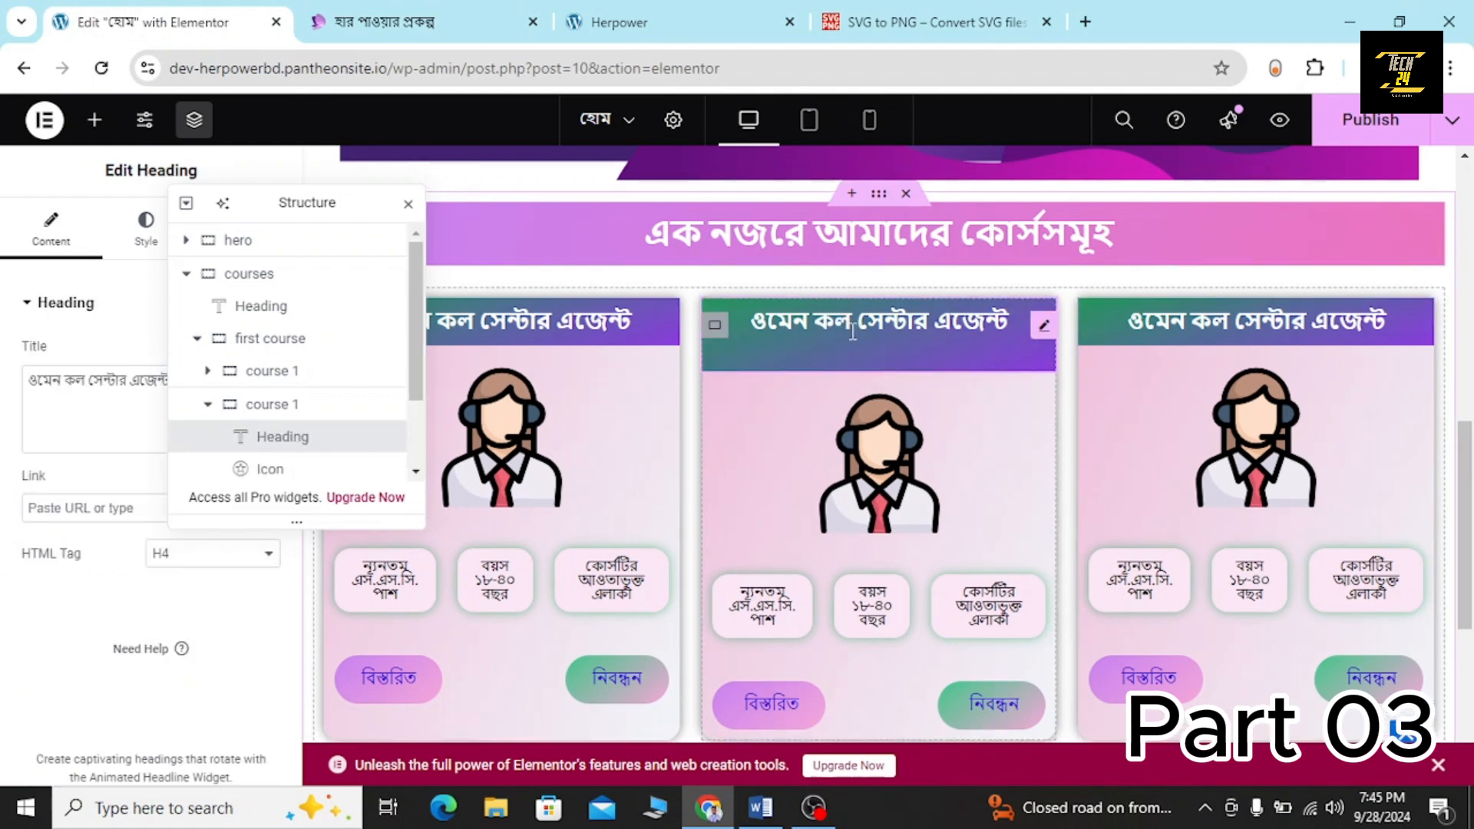
drag(319, 204, 1256, 307)
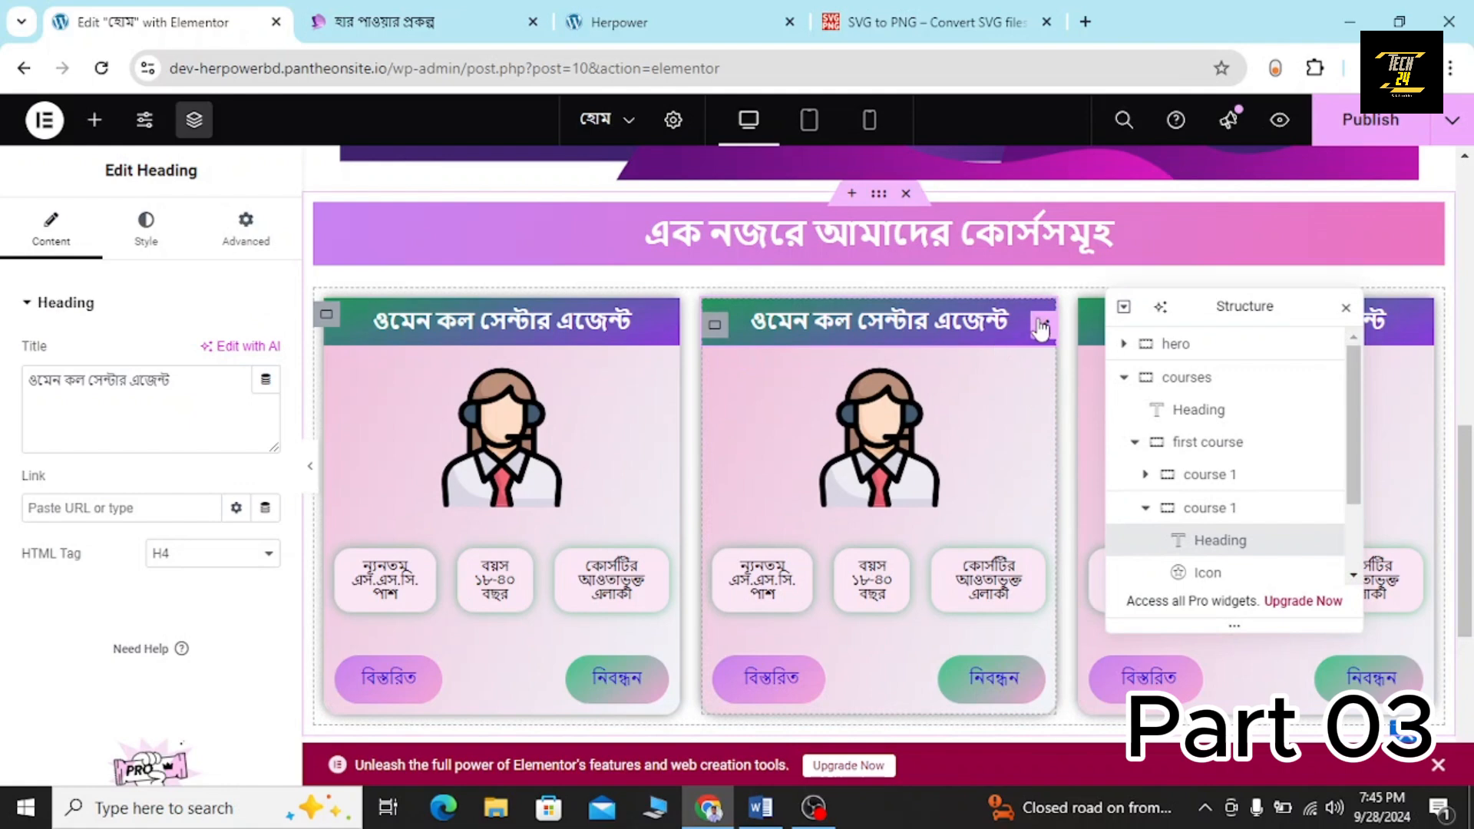
triple_click(193, 397)
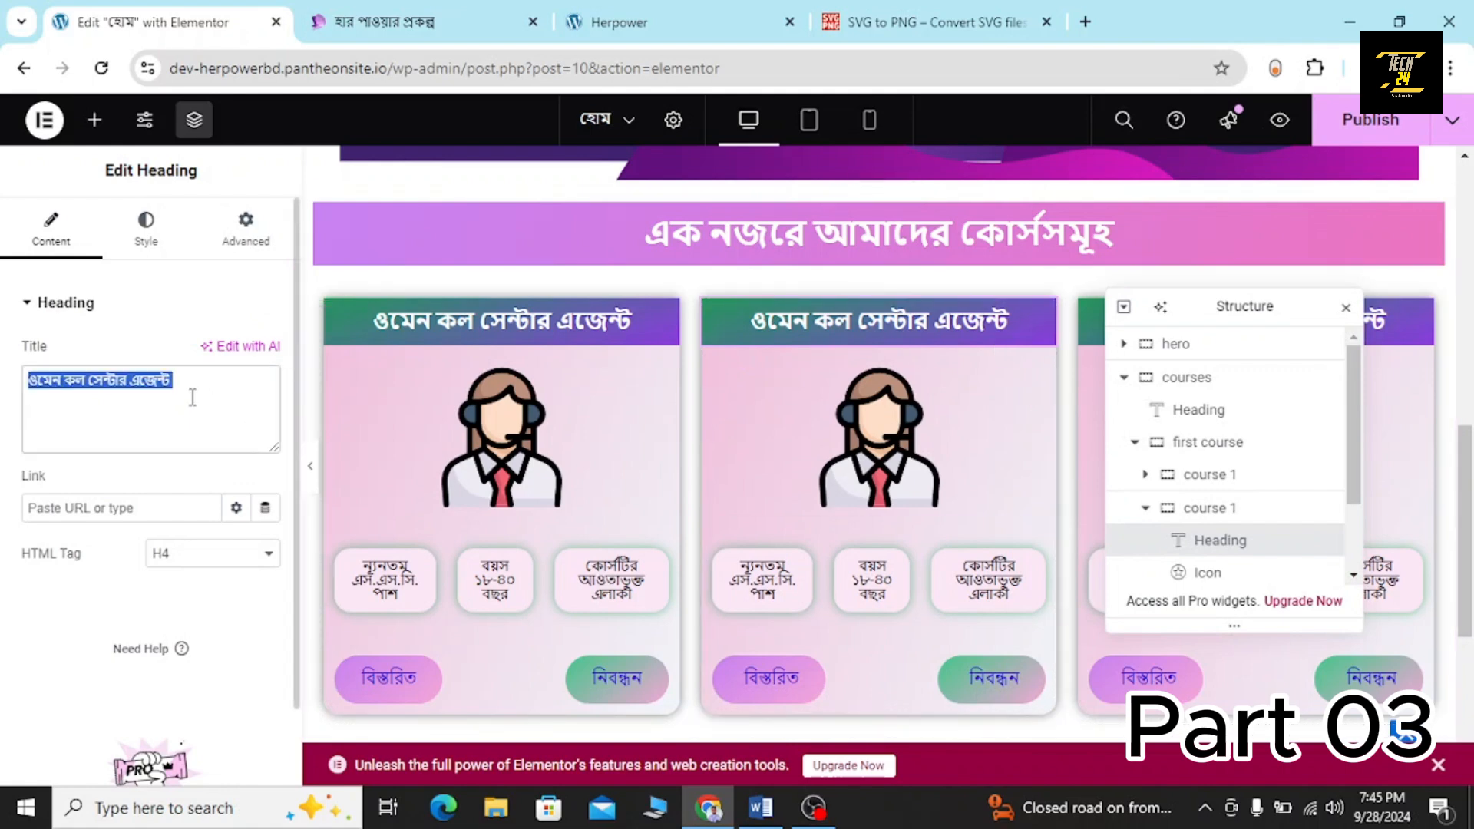
key(ctrl+v)
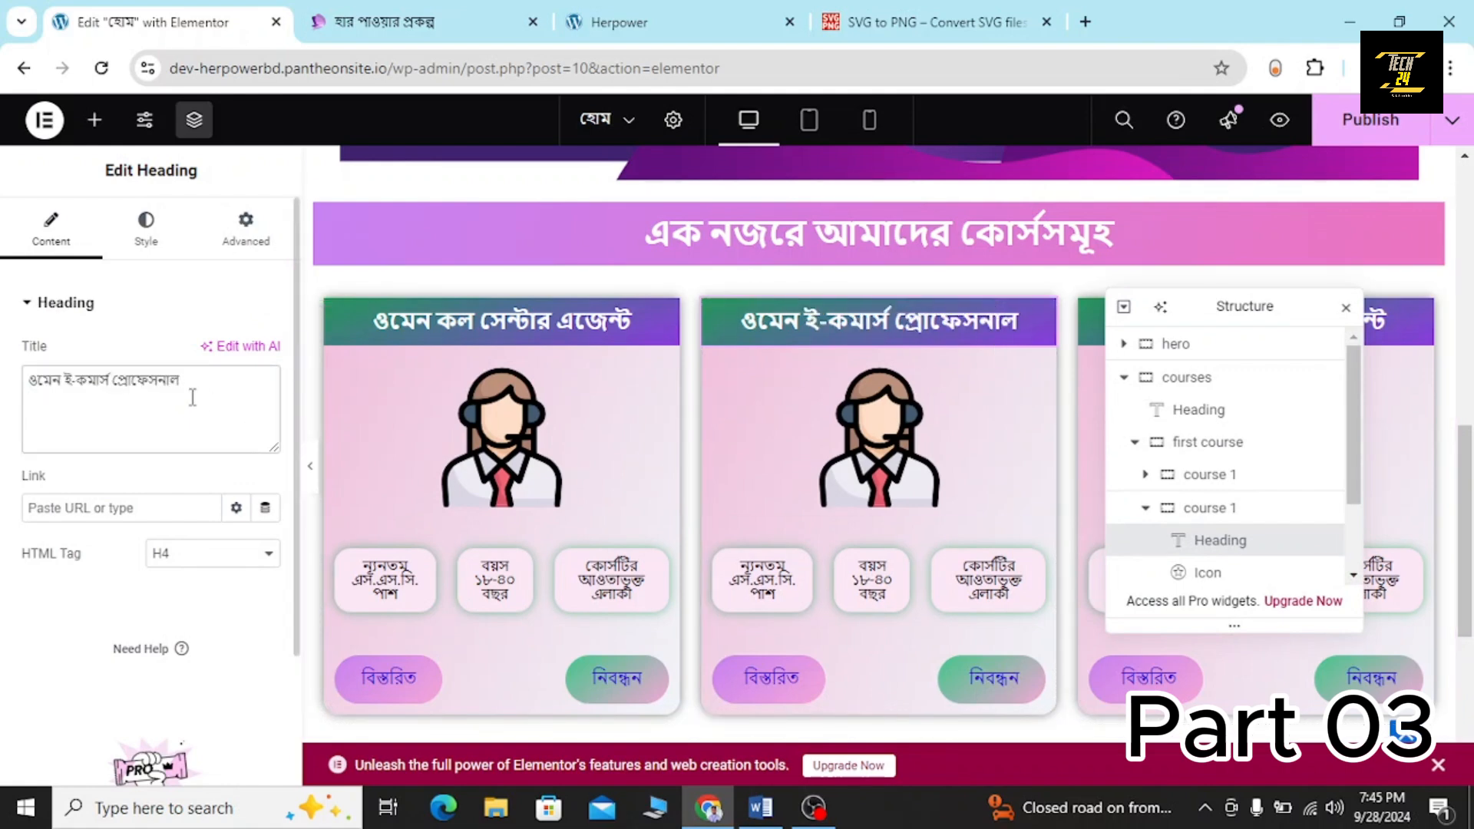
Check the second card on herpower.gov.bd, return to the Elementor editor and select the second card's icon for editing.
click(367, 10)
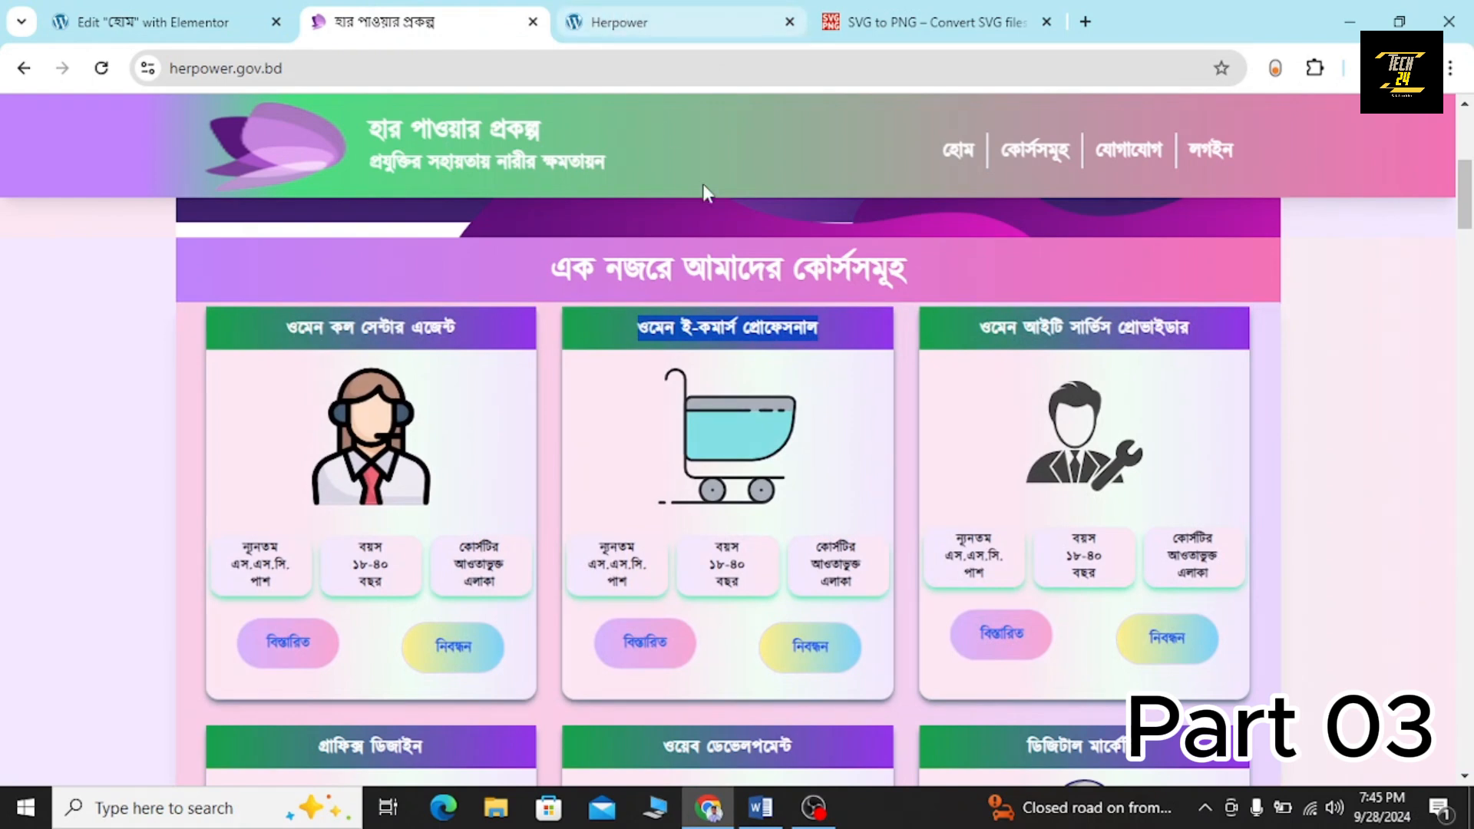
click(124, 11)
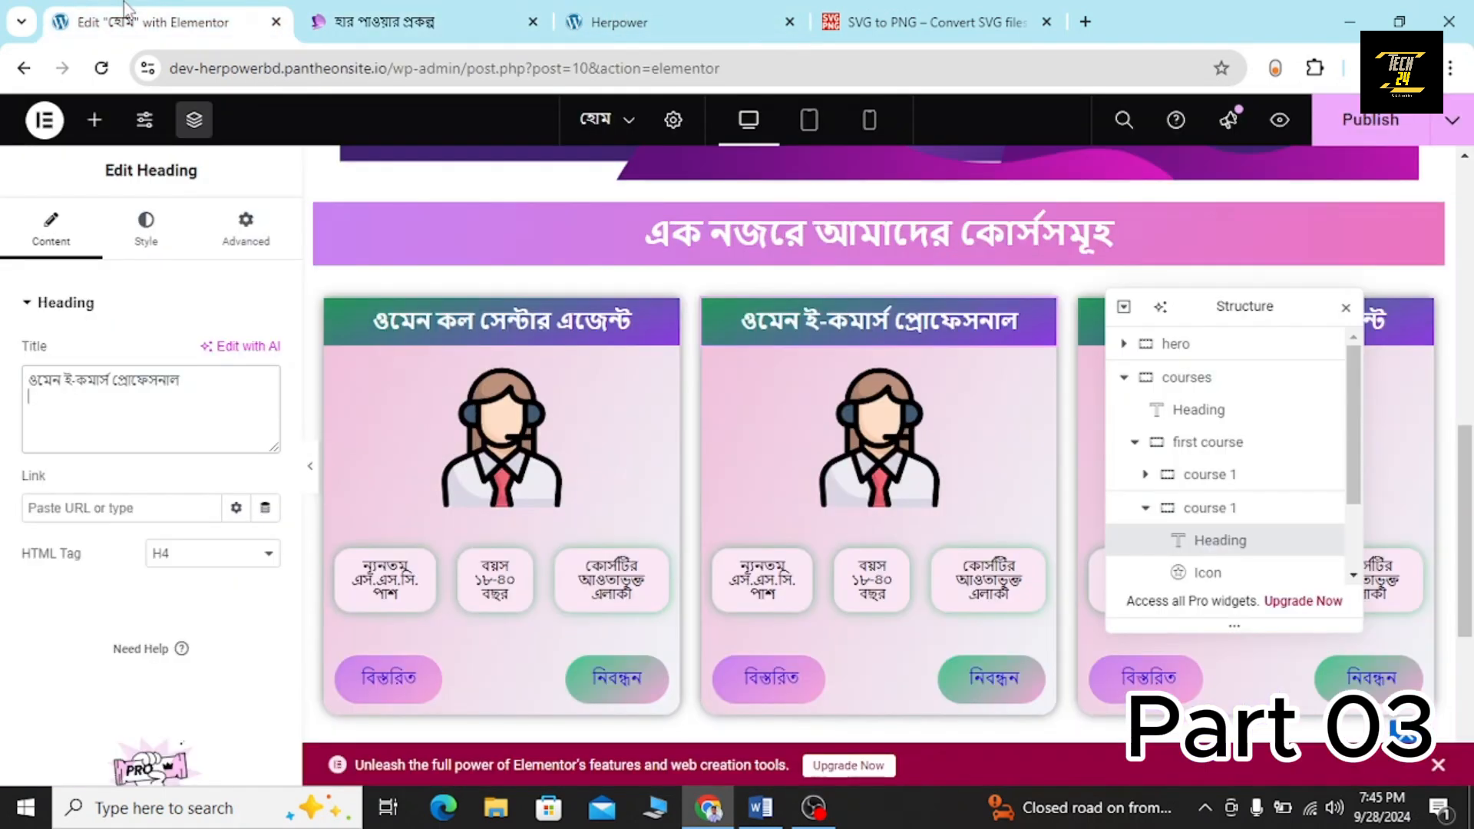
scroll(1207, 540, down, 1)
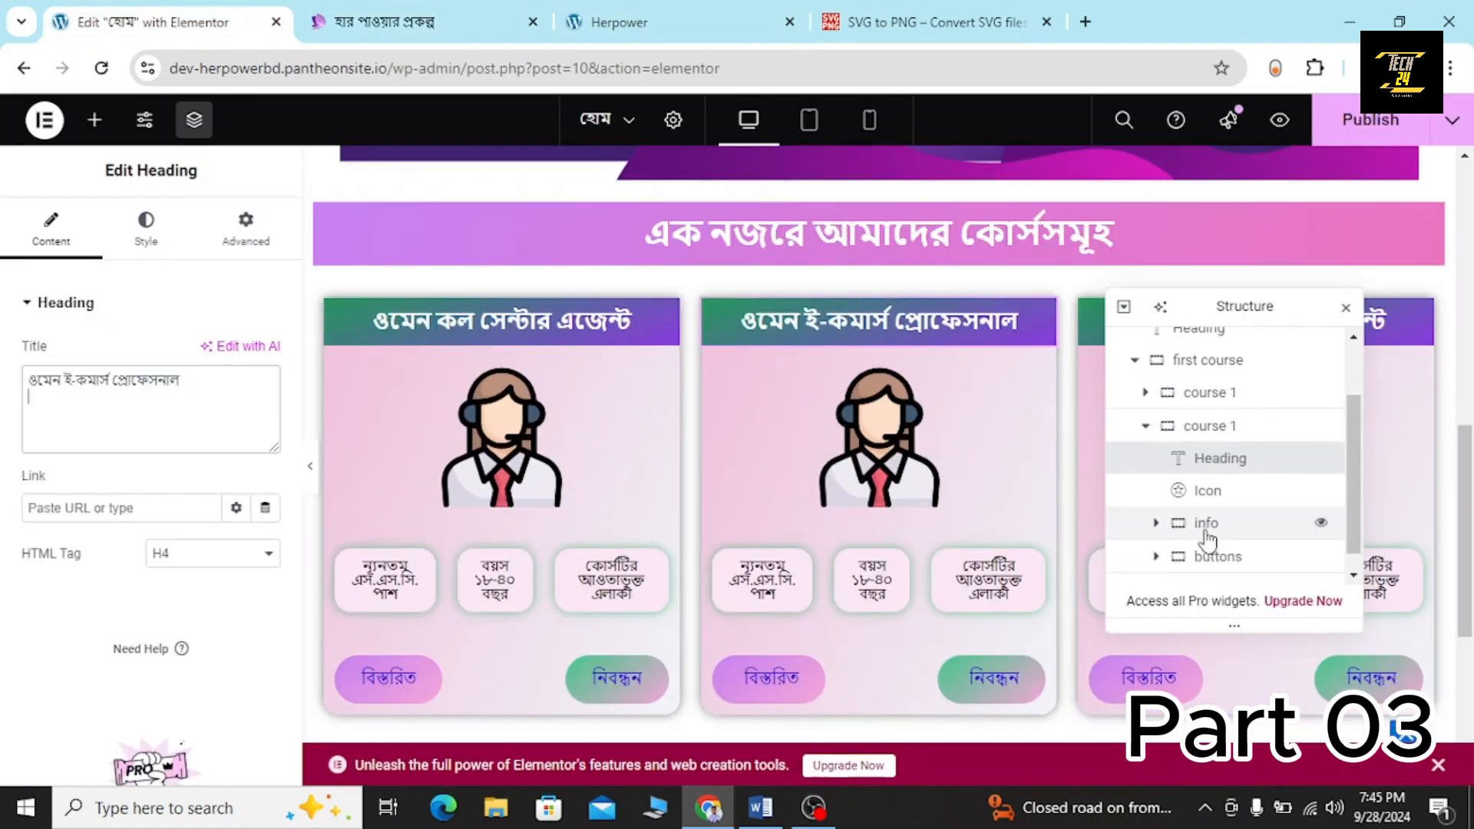
click(1207, 495)
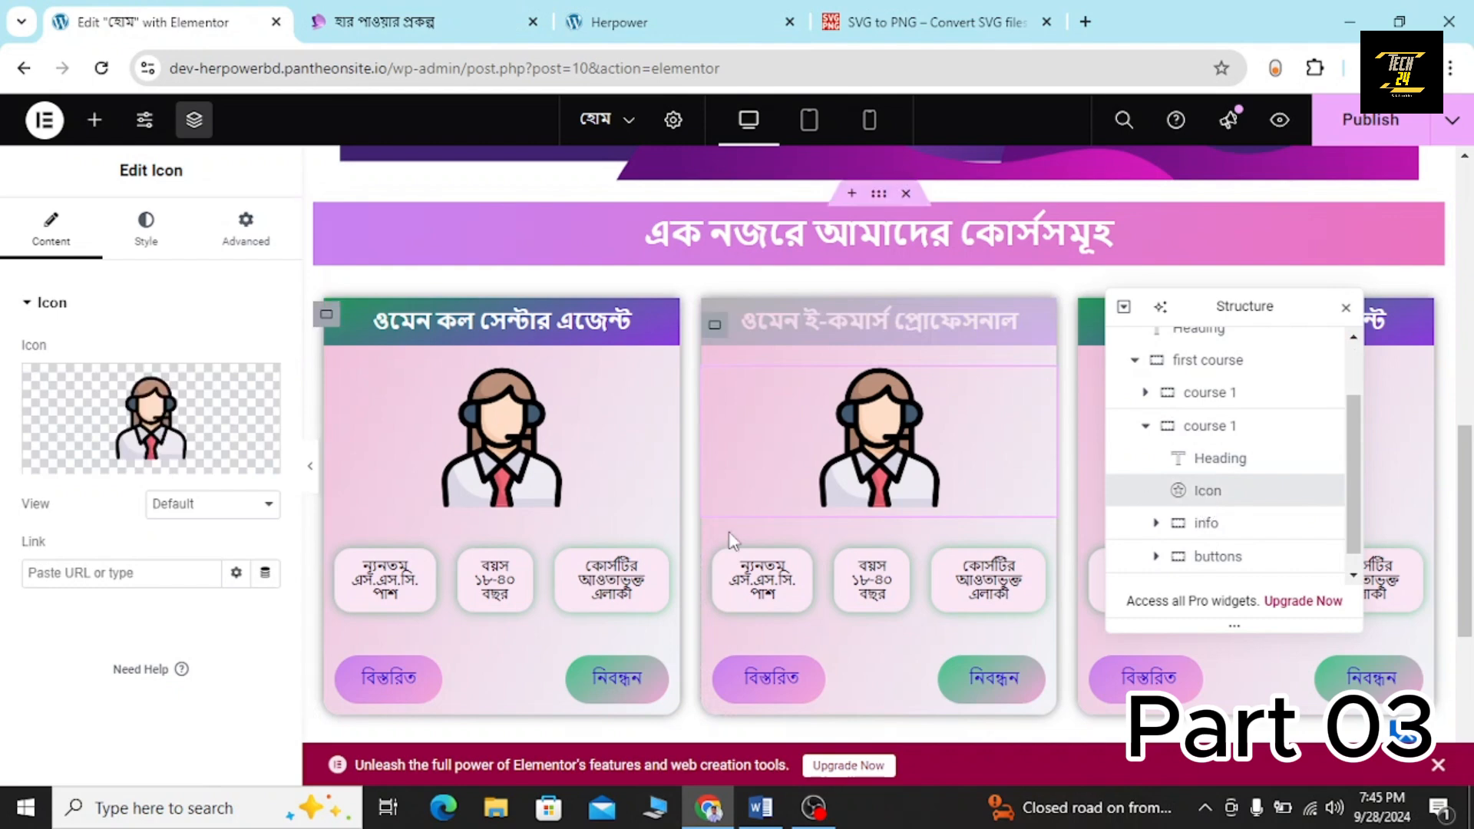
click(209, 427)
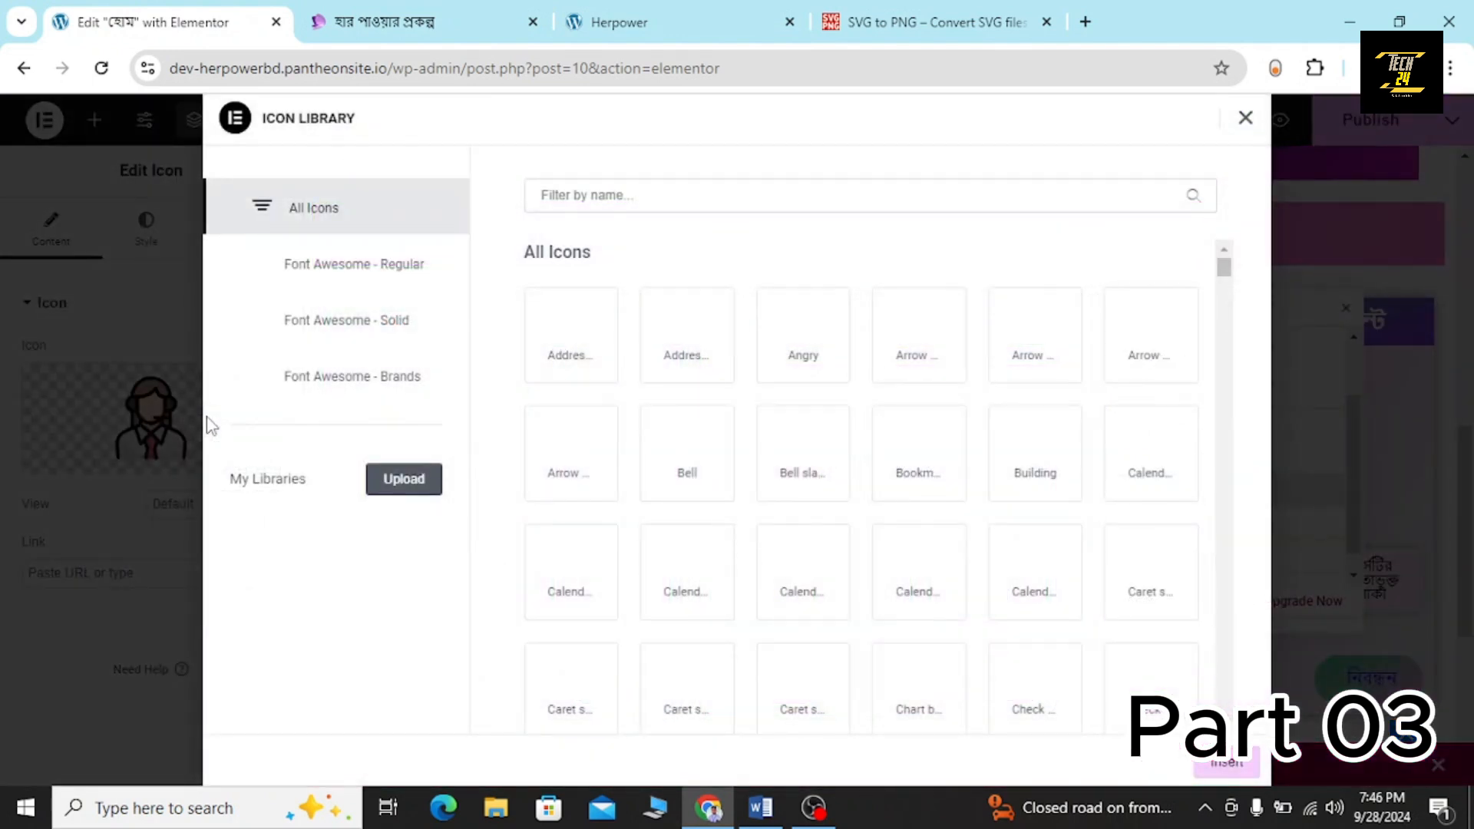
click(400, 485)
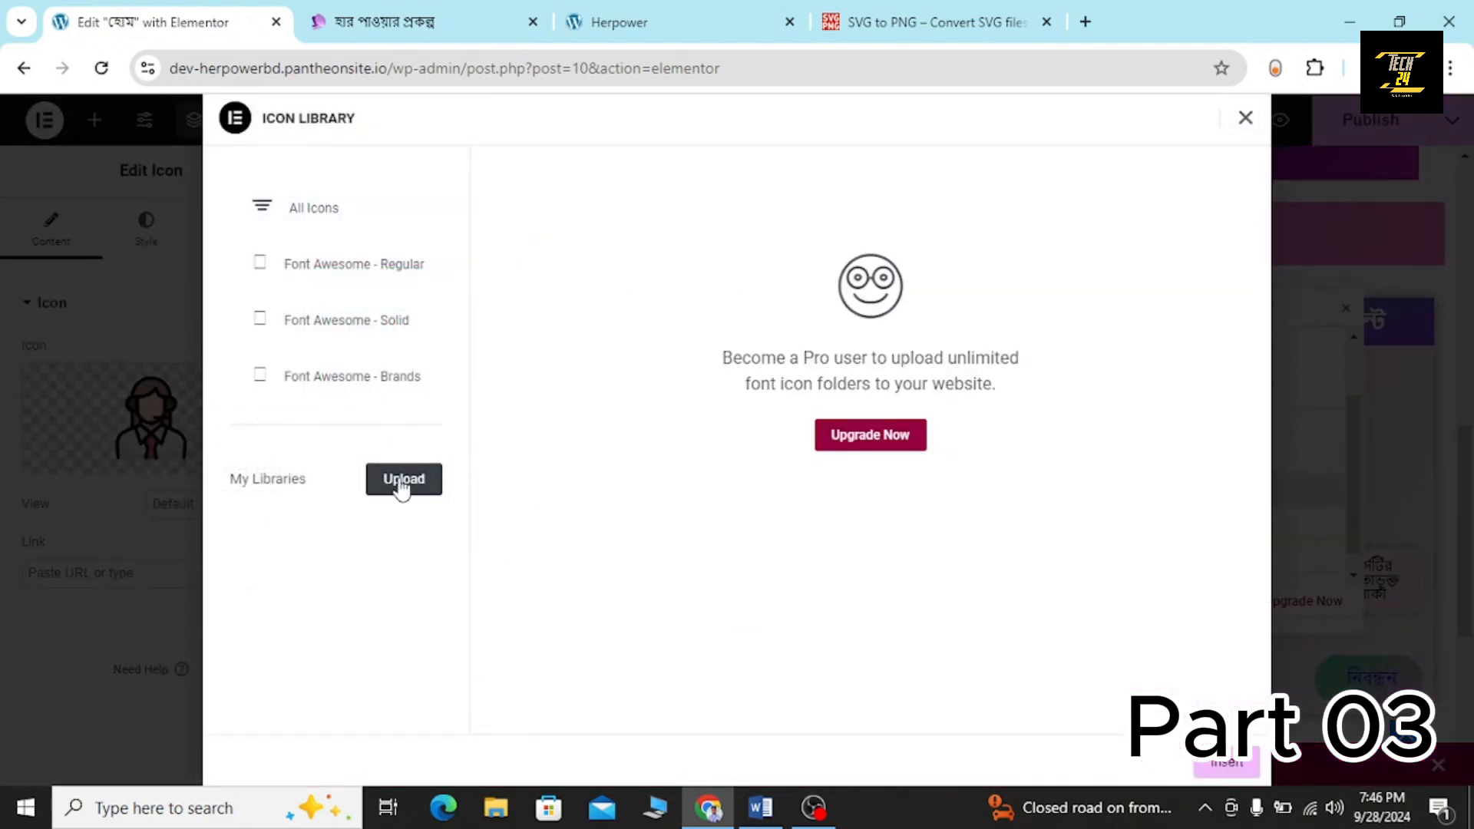
click(1244, 118)
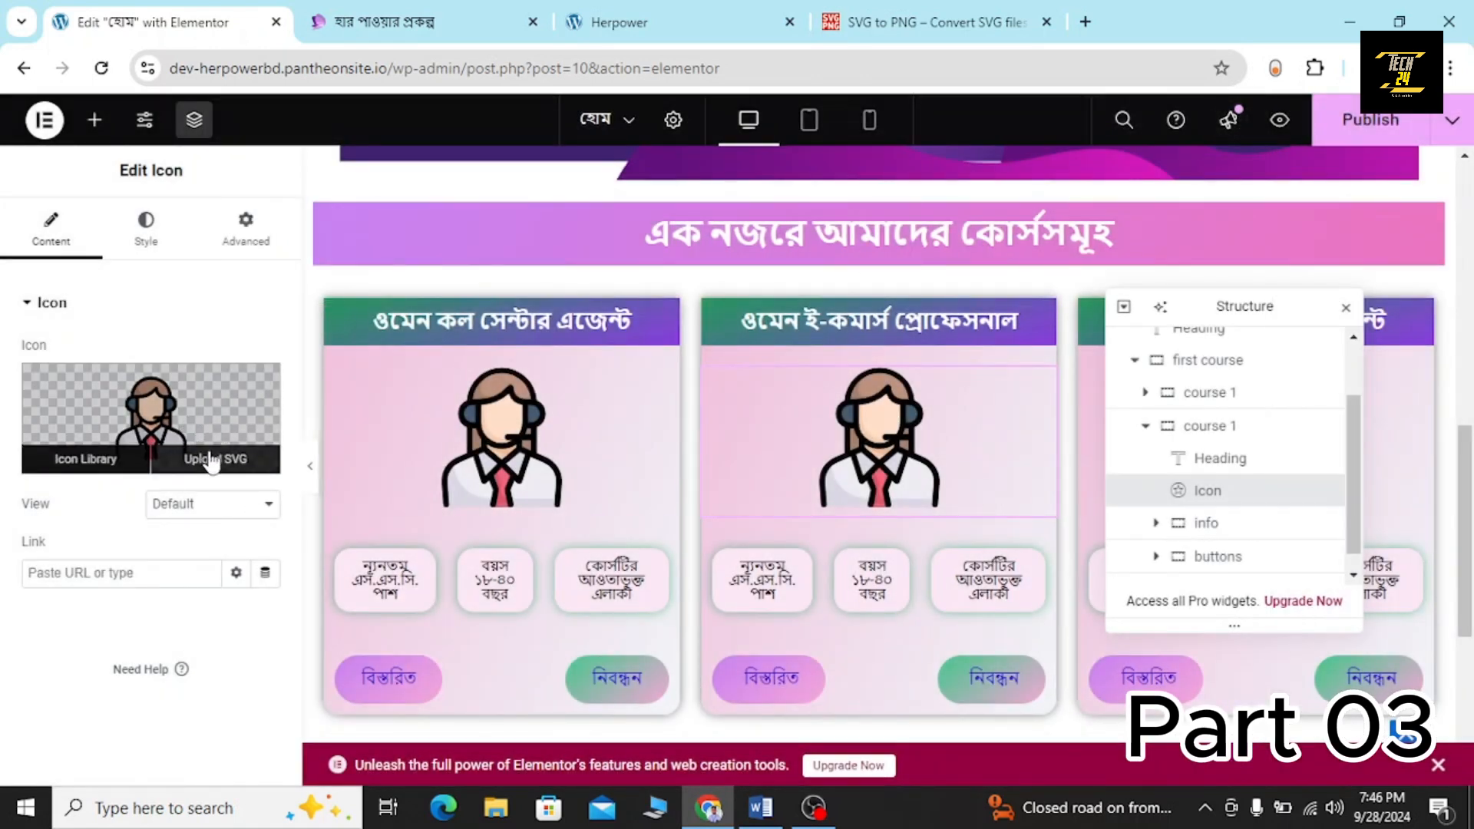
Upload logo-ecommerce.svg from Downloads to the media library and insert it as the second card's icon.
click(212, 461)
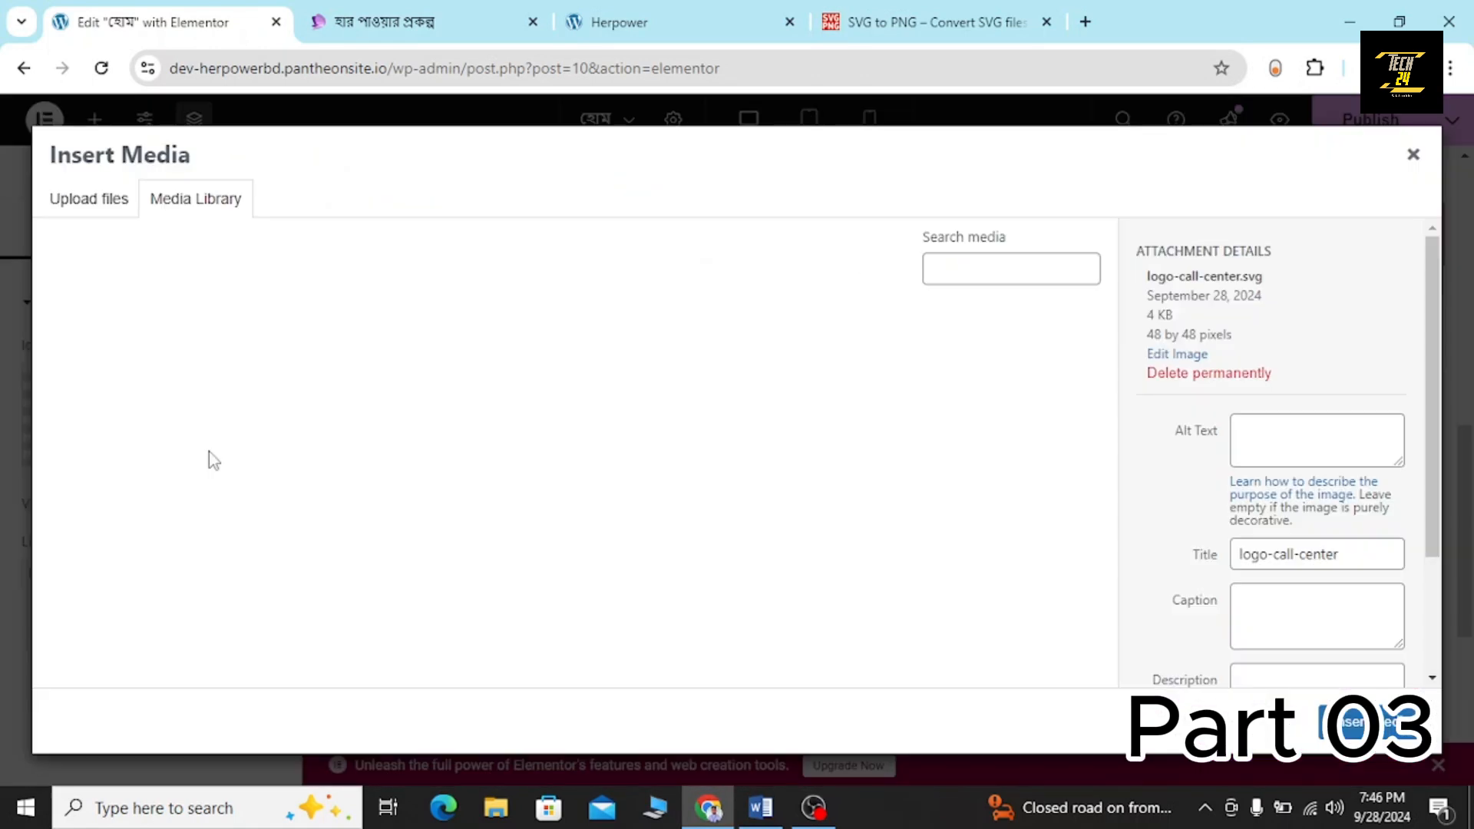
click(79, 207)
click(787, 479)
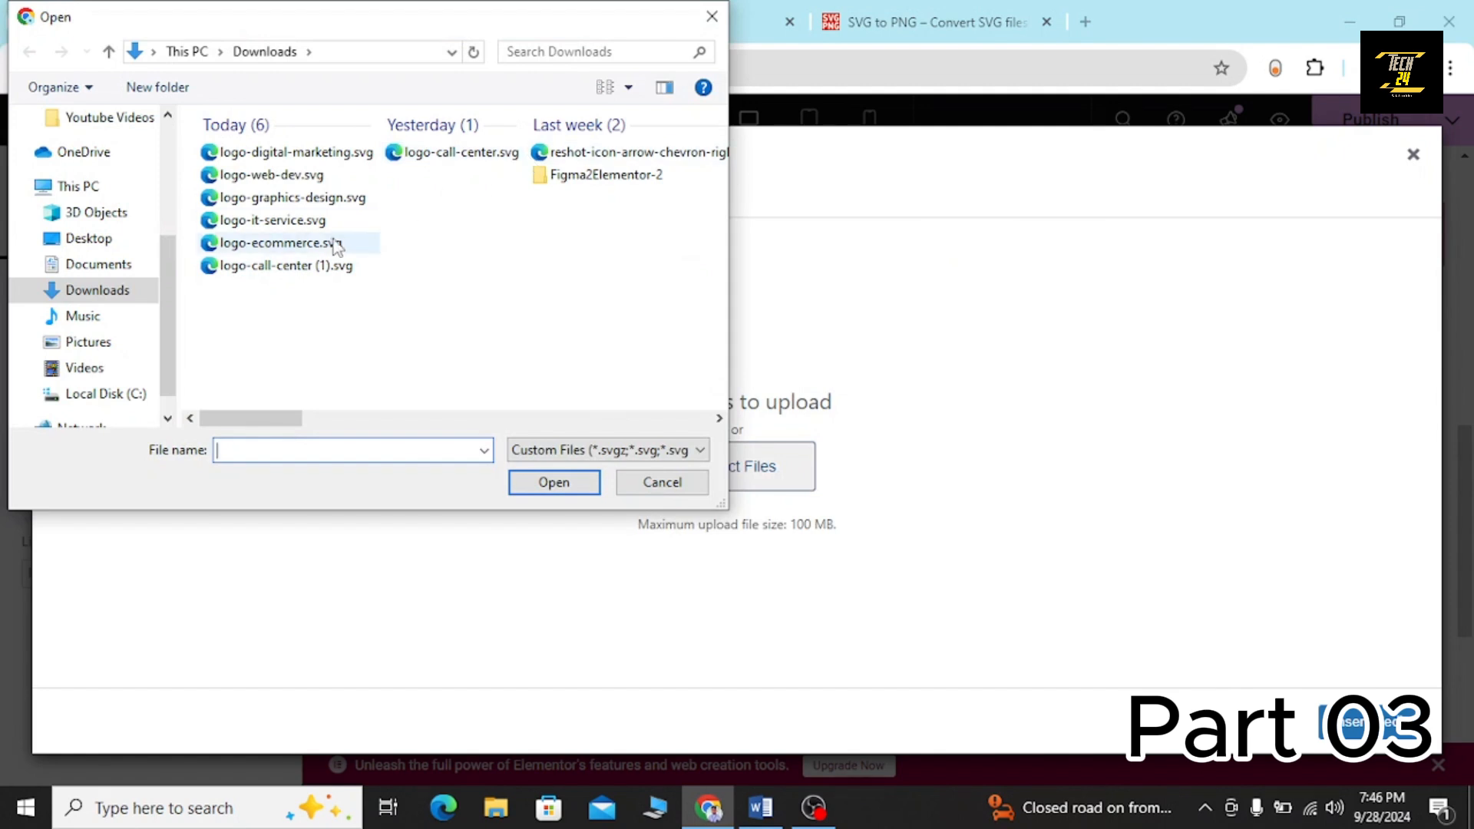
click(290, 248)
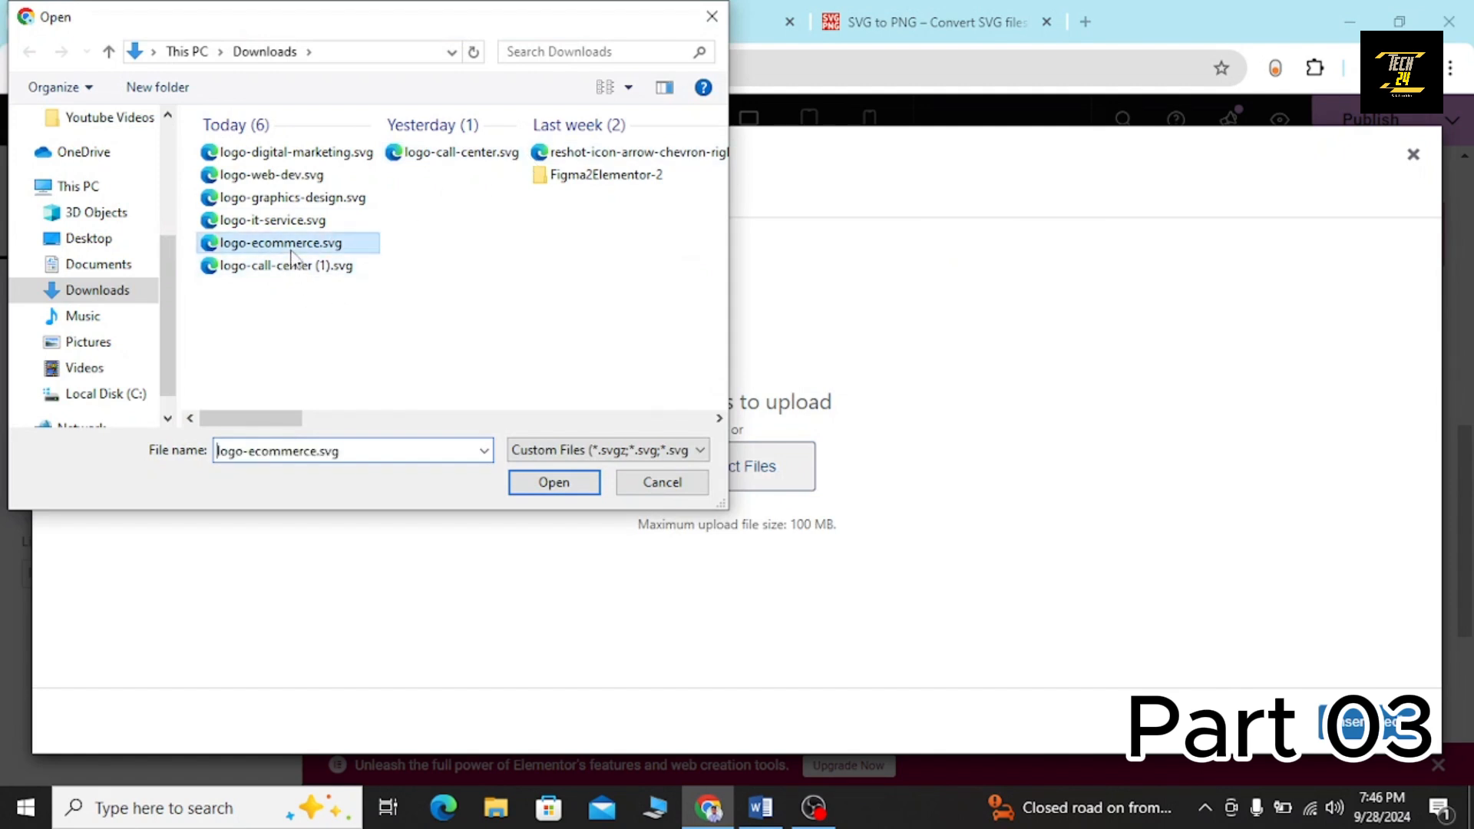
click(569, 499)
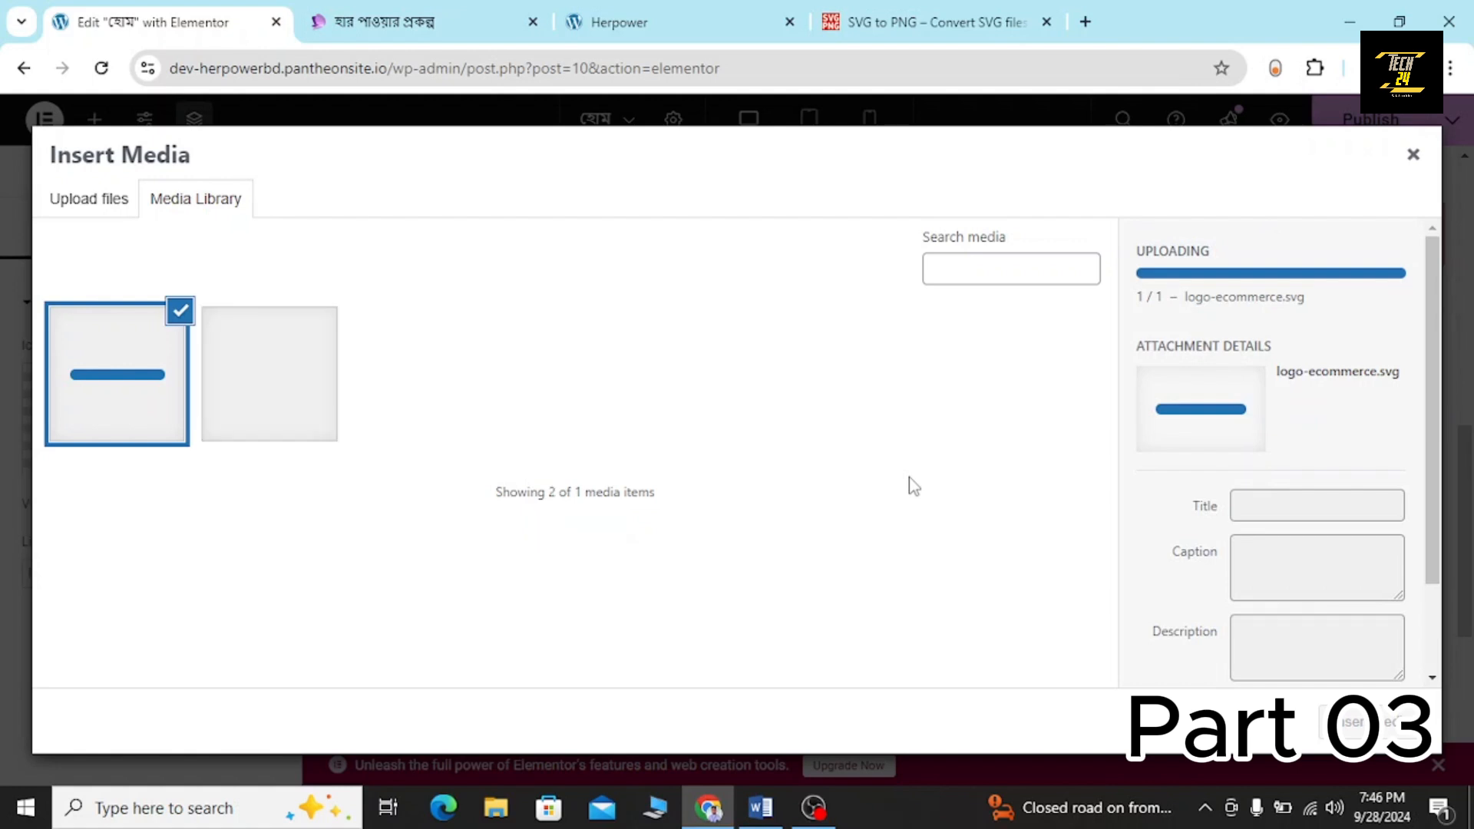
scroll(1263, 588, down, 2)
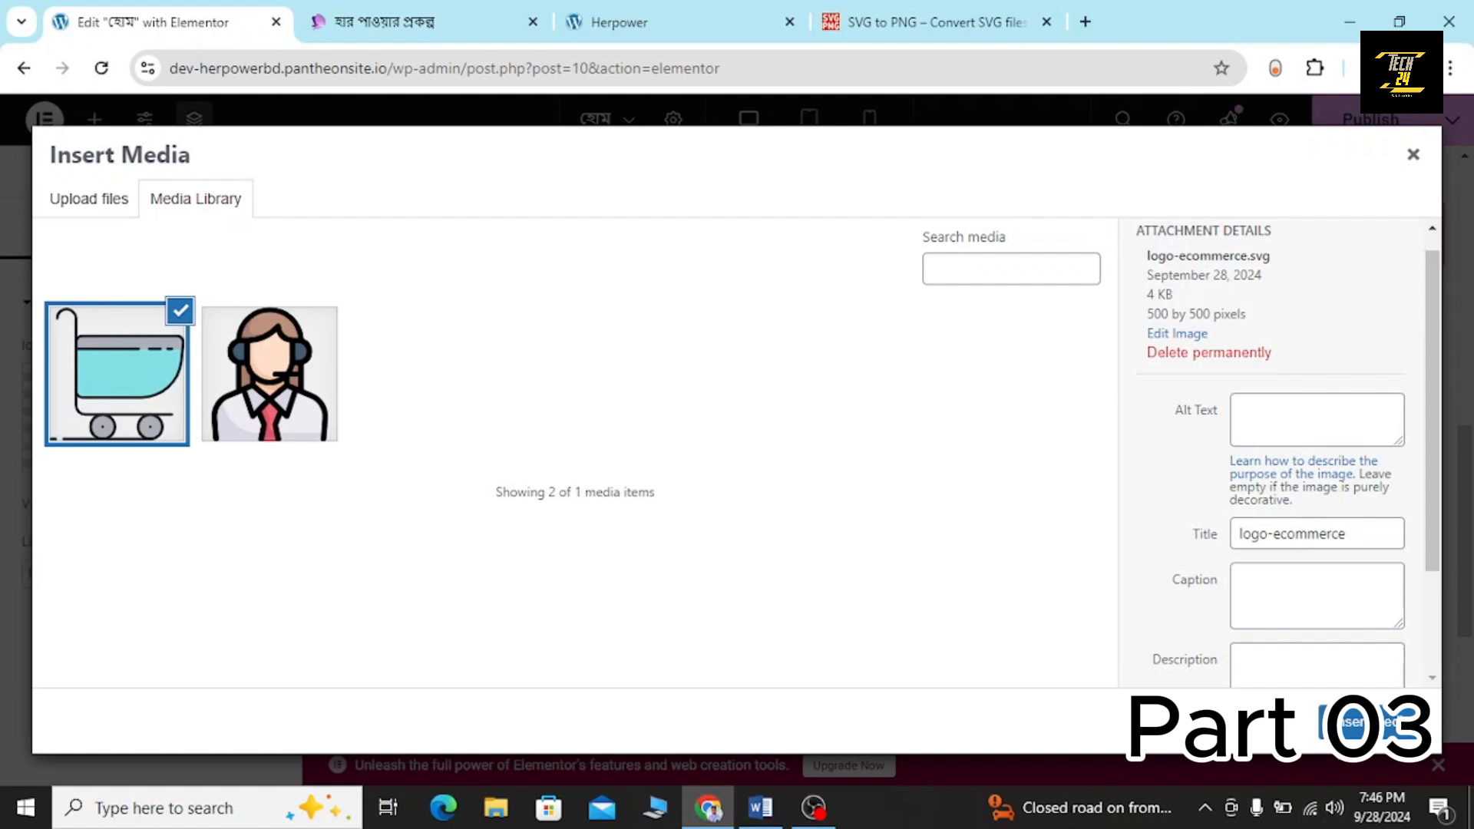
click(1348, 724)
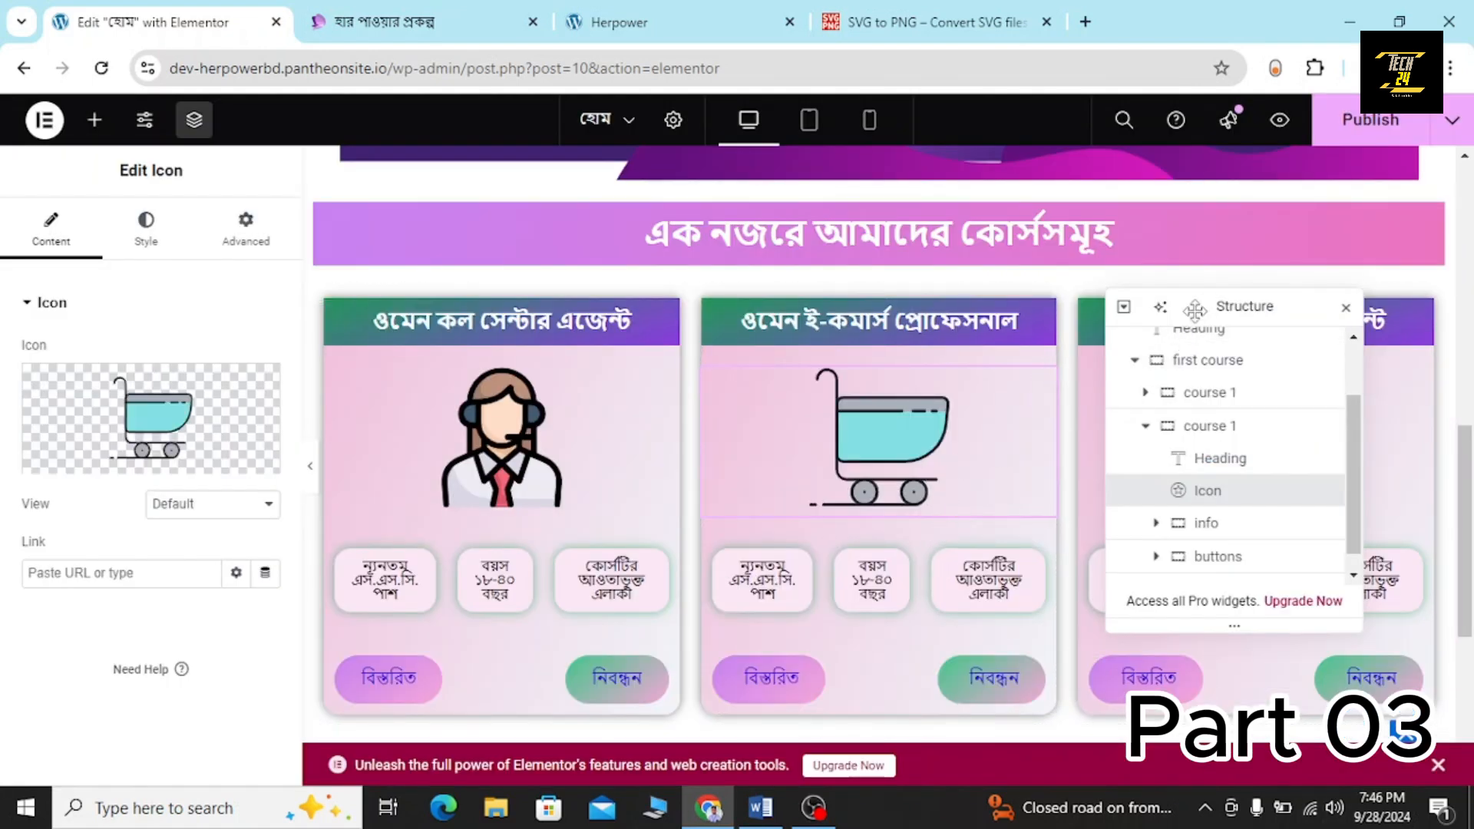
Select the third card's icon for editing and check the matching card on herpower.gov.bd.
drag(1194, 310, 547, 432)
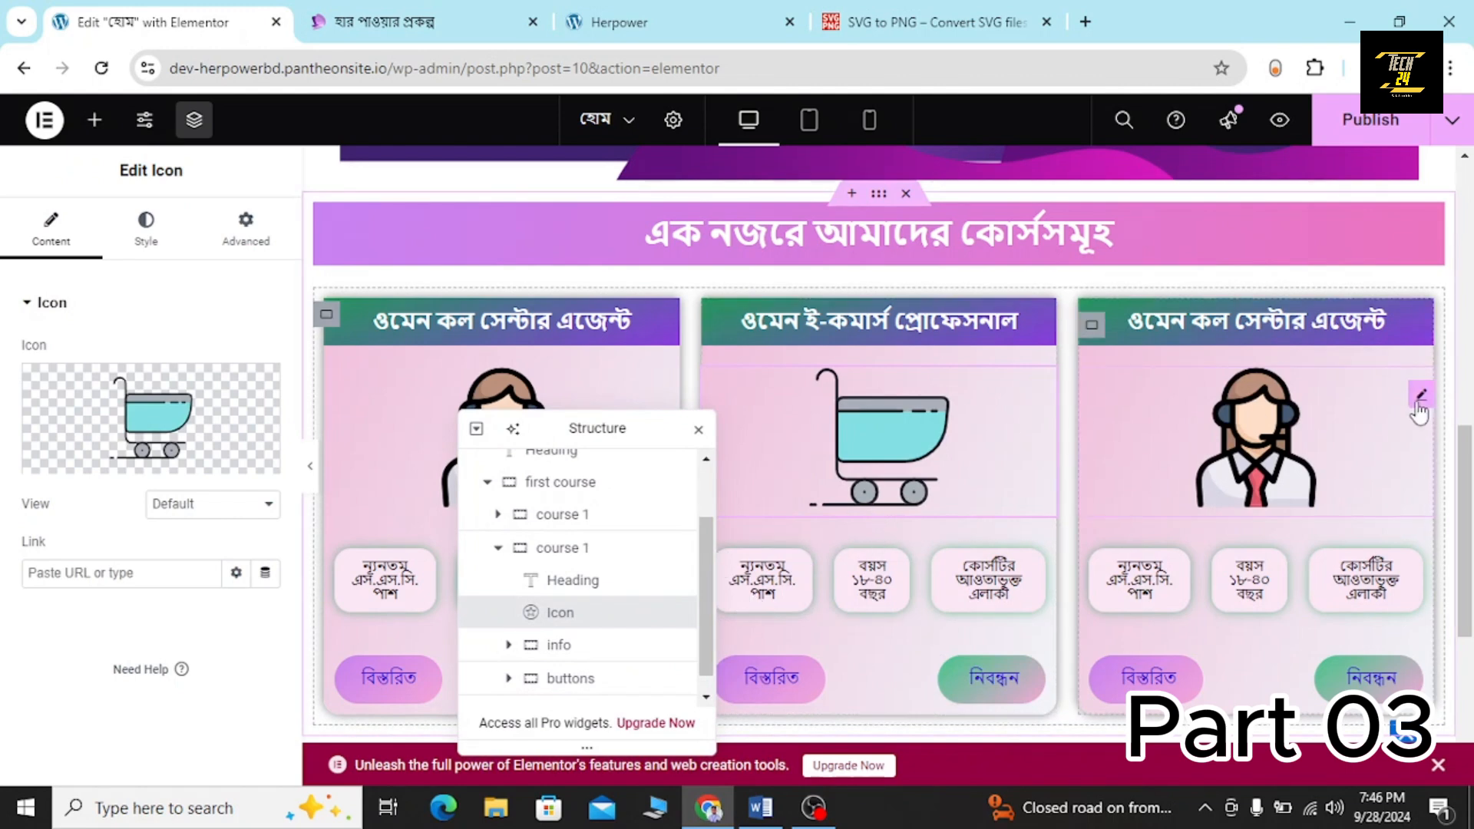
click(1417, 405)
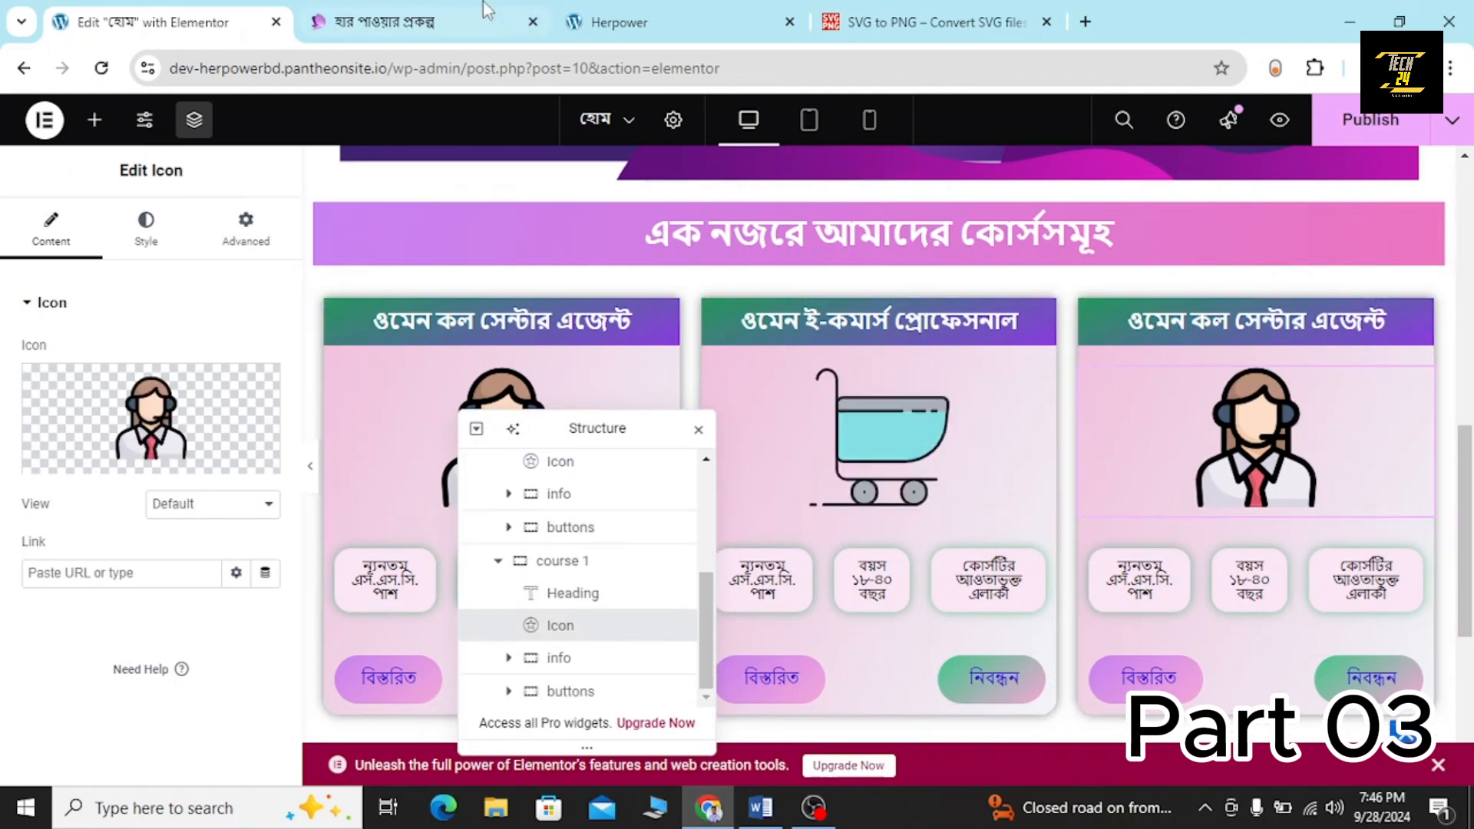
click(391, 23)
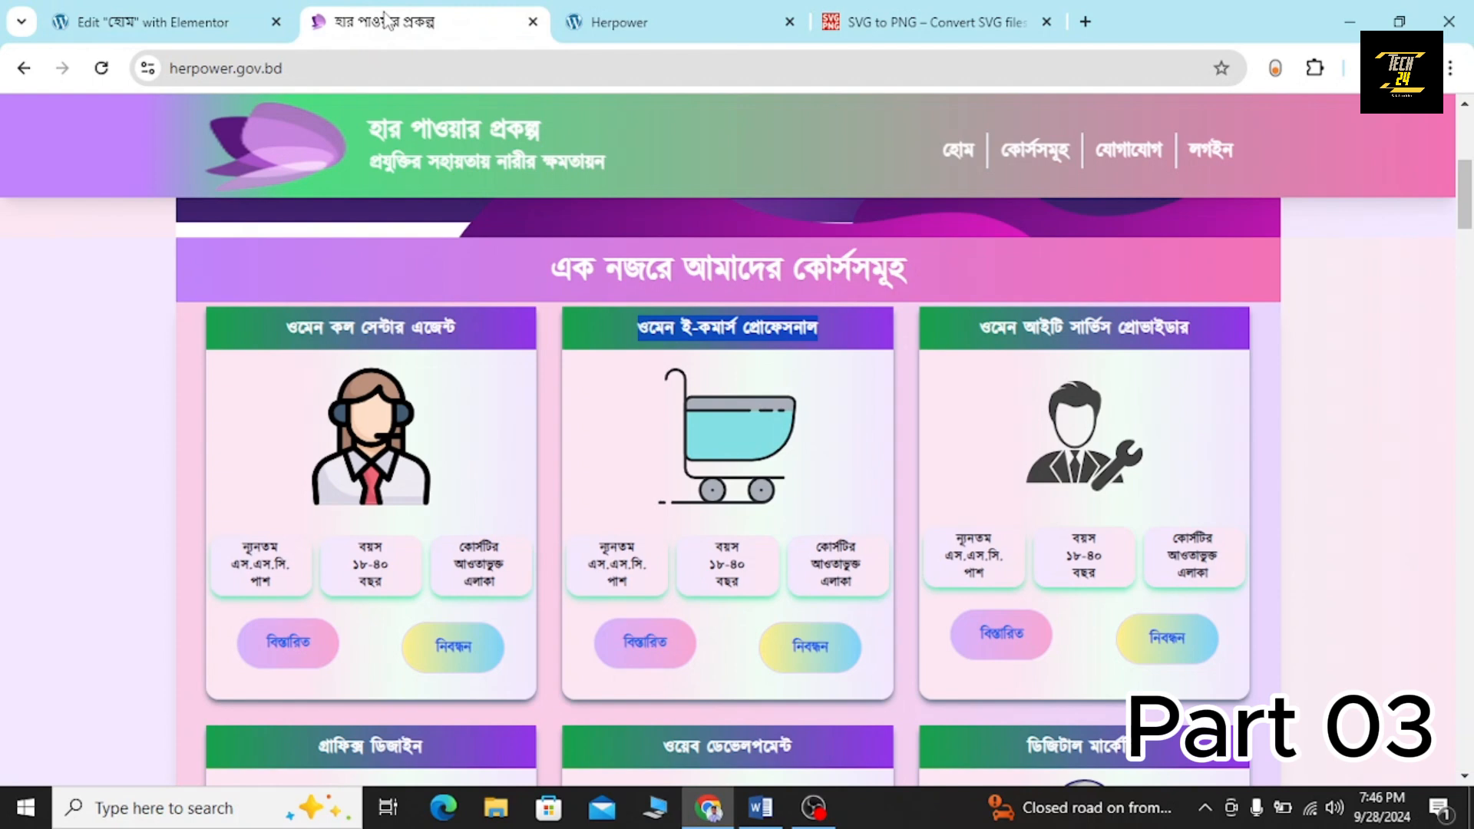
click(205, 21)
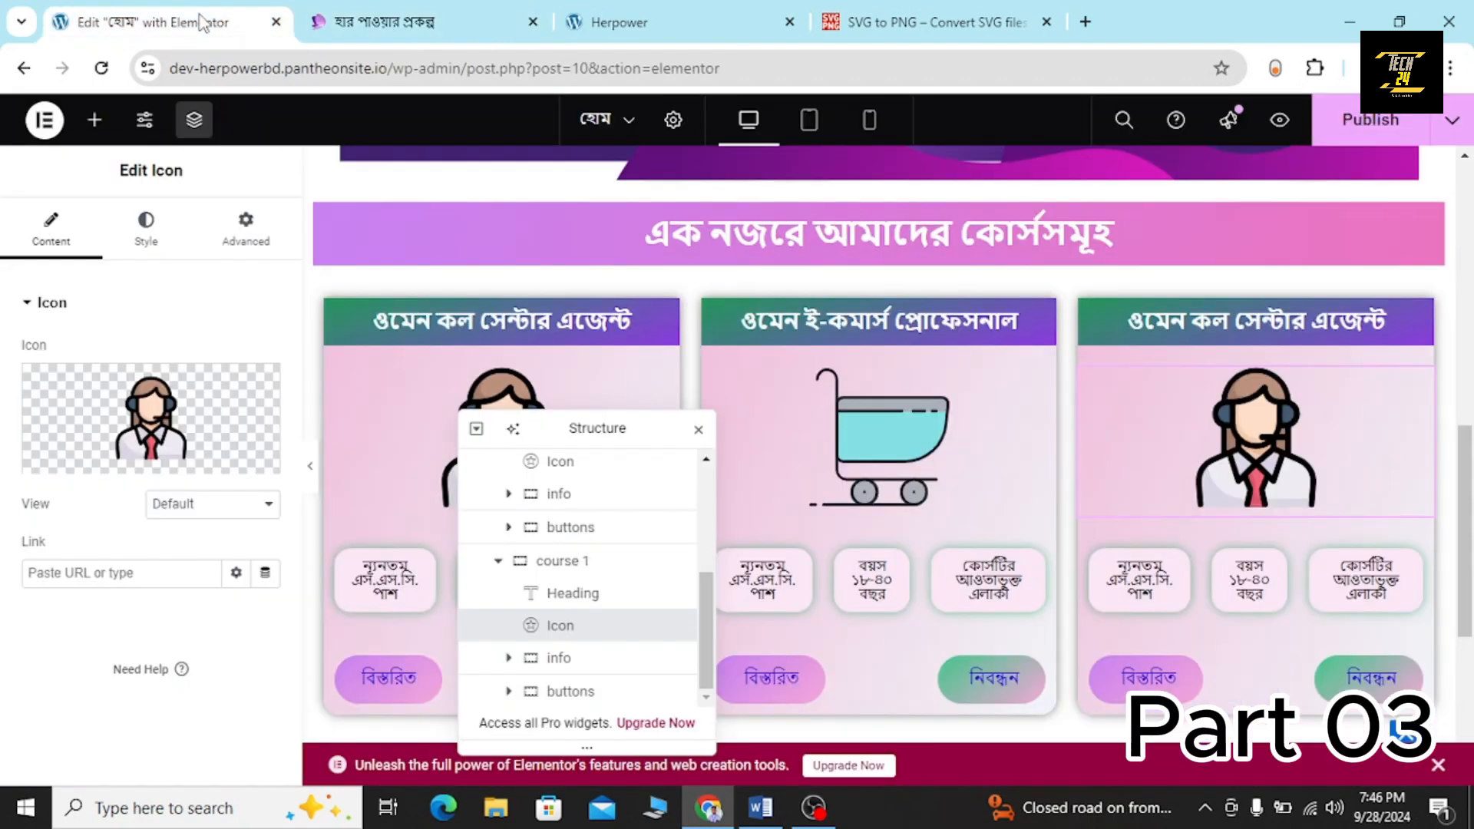
Try to upload logo-it-service.svg from Downloads as the third card's icon.
click(201, 463)
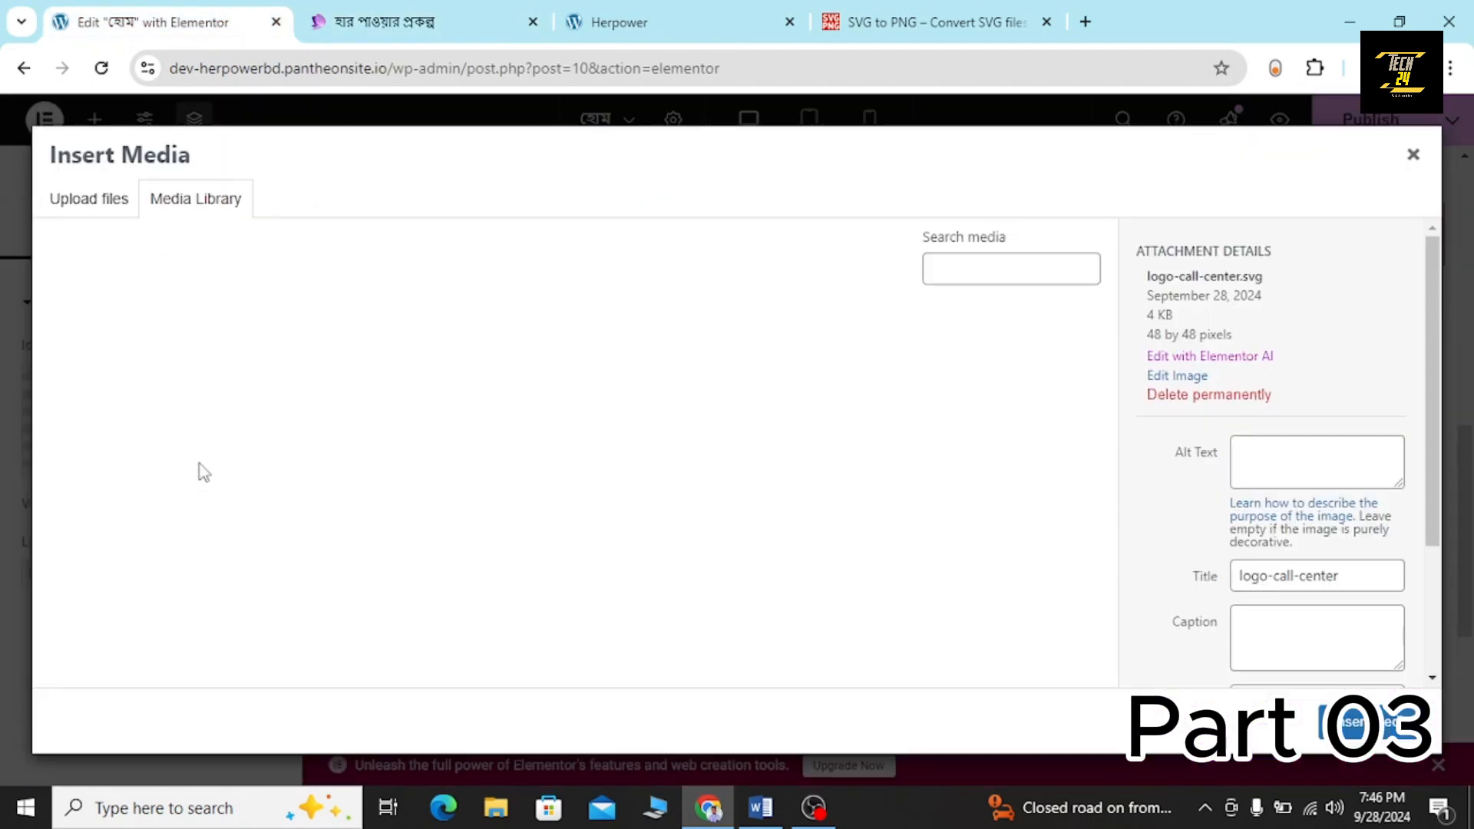
click(78, 208)
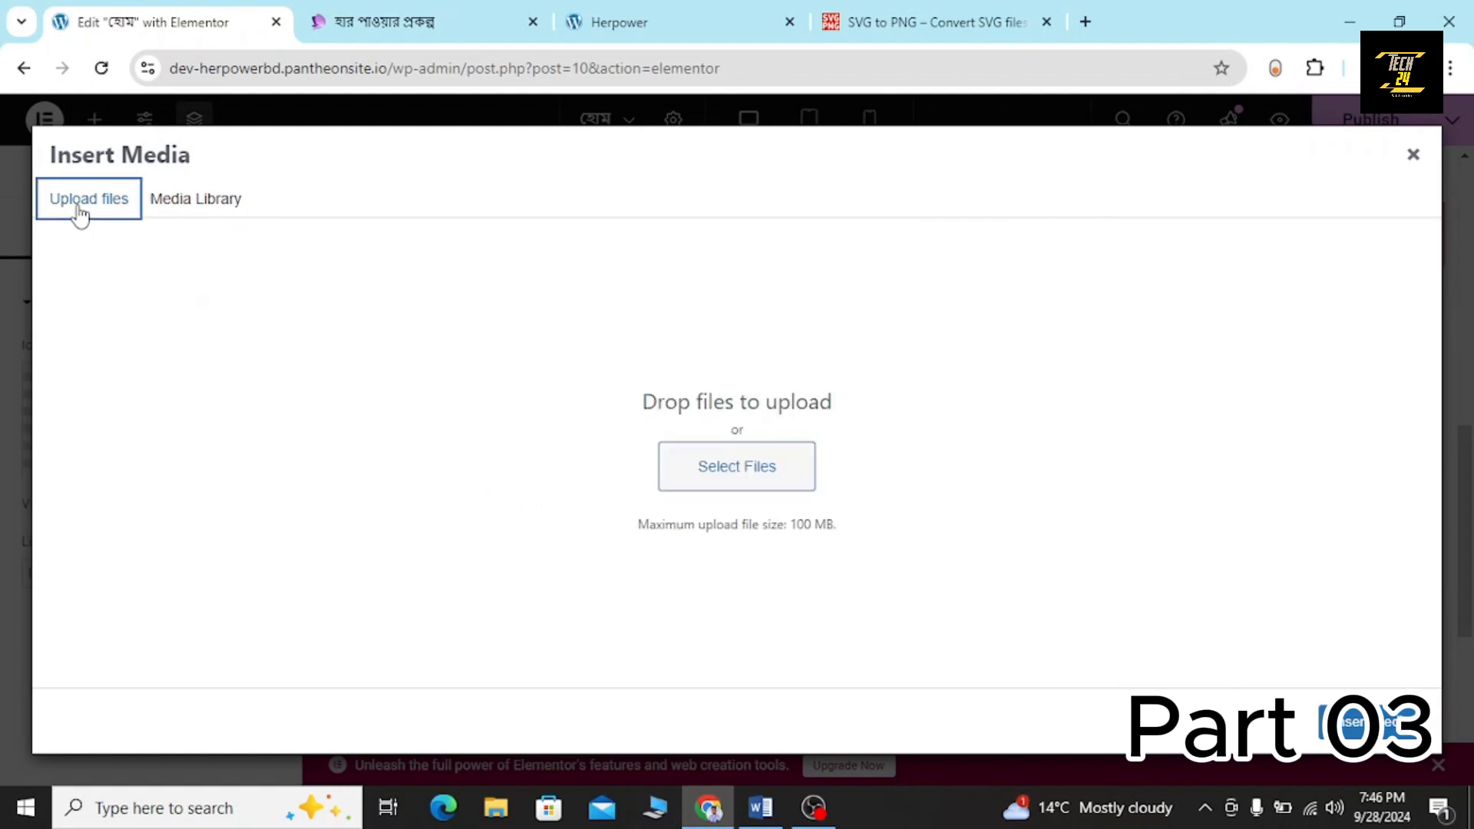
click(702, 460)
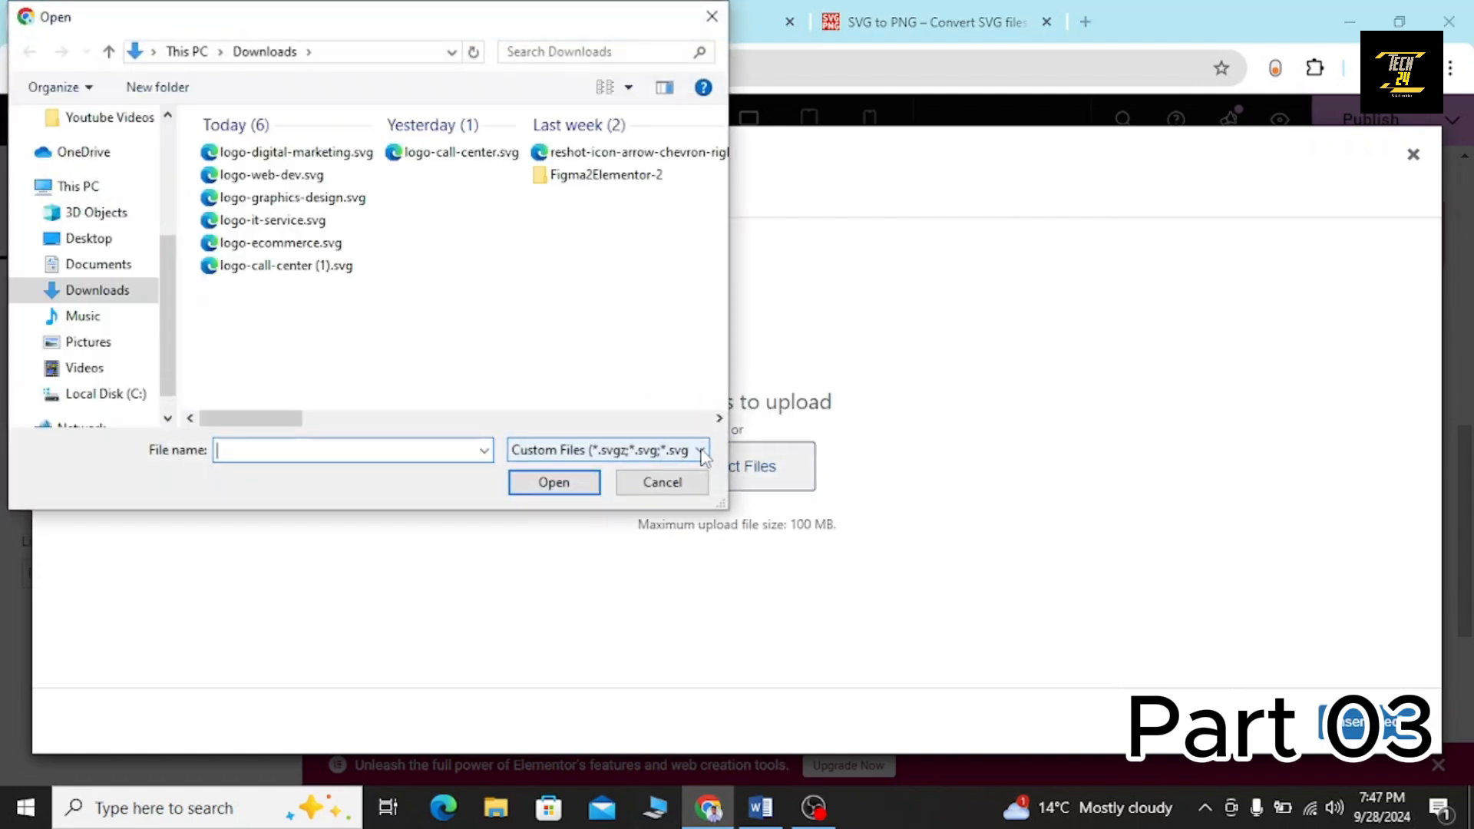
click(277, 222)
click(585, 484)
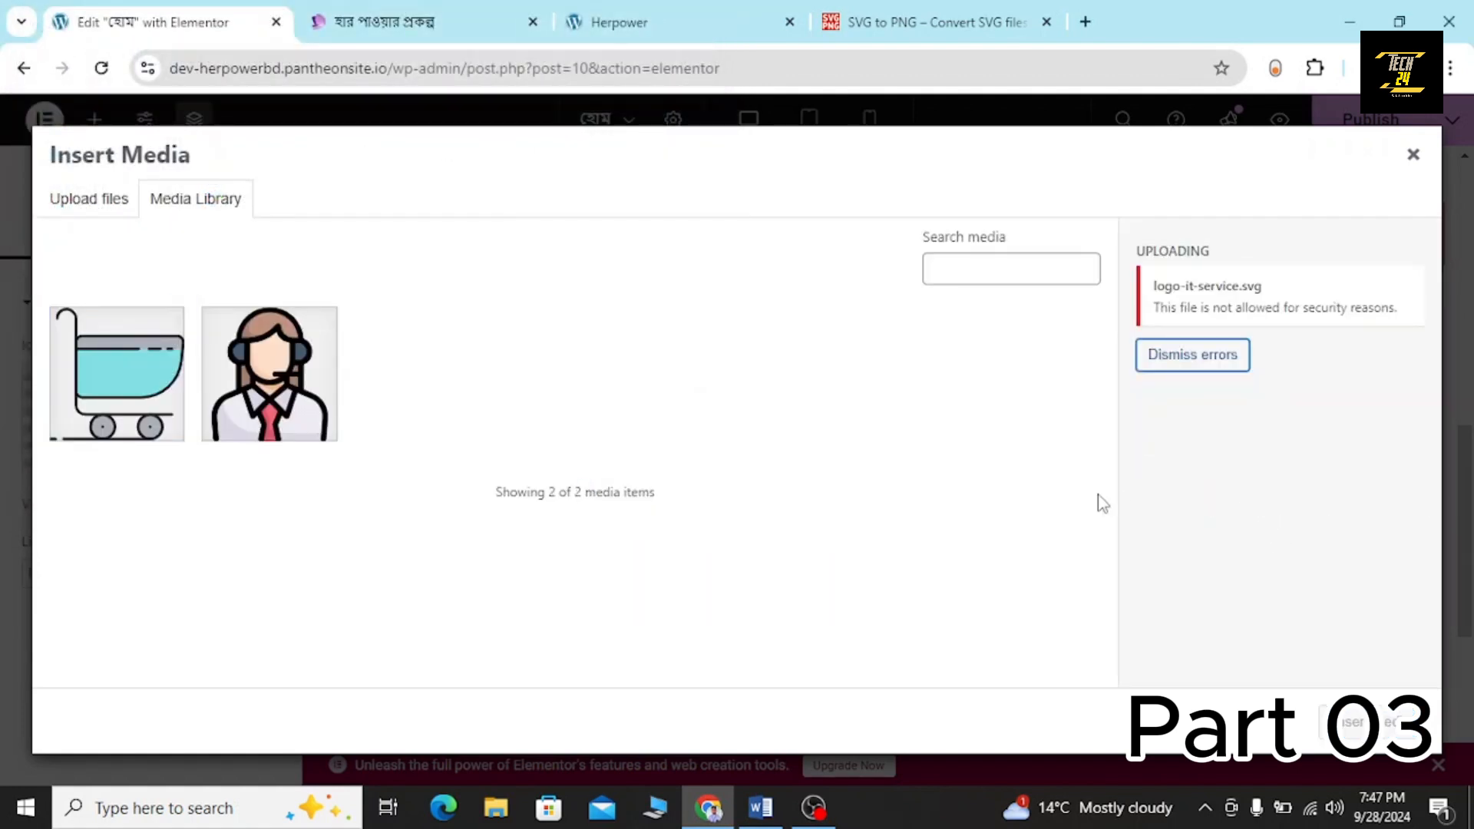
click(85, 196)
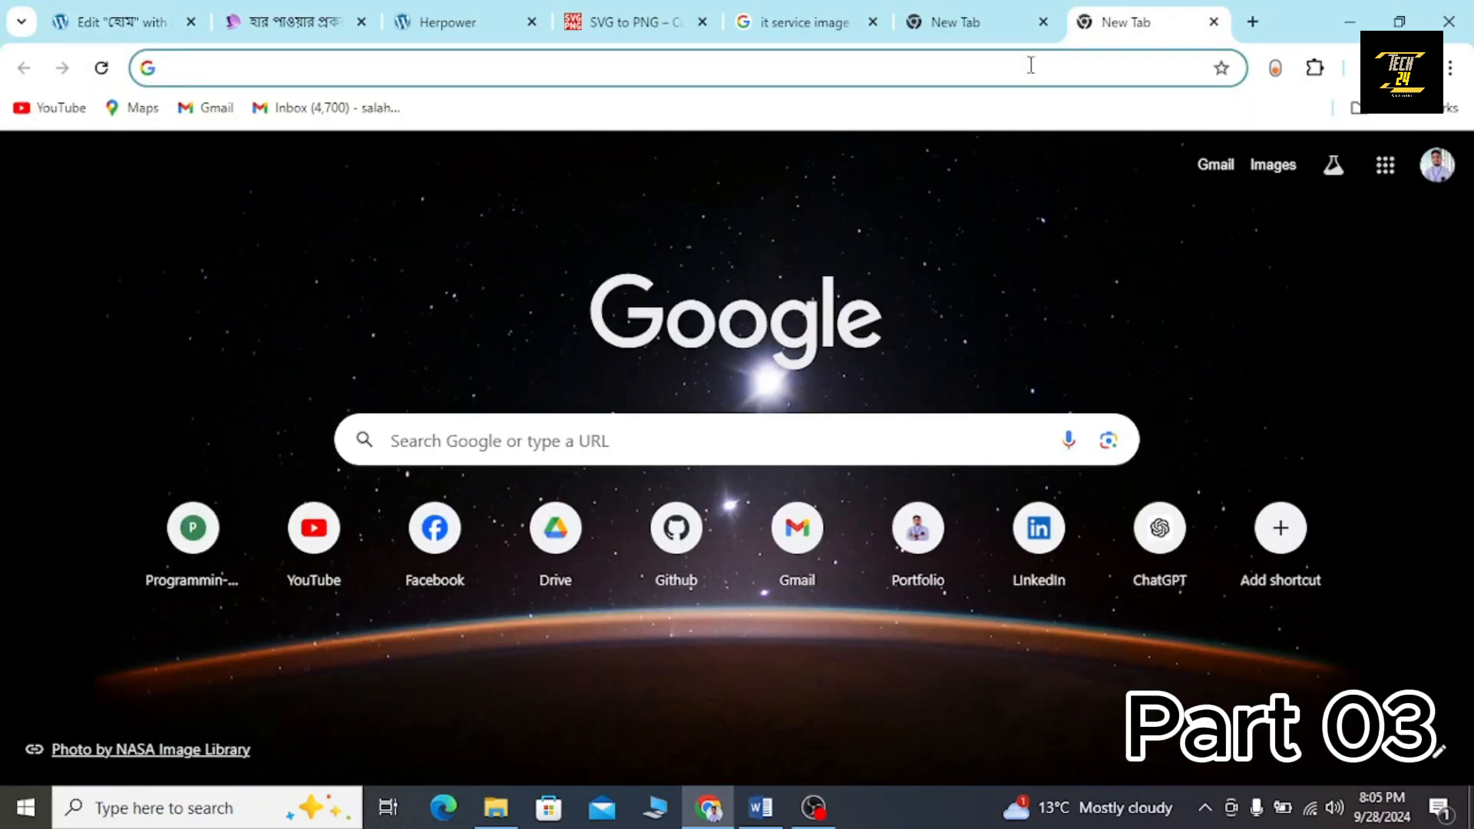
Search Google for an IT service SVG icon in the spare browser tab.
click(891, 69)
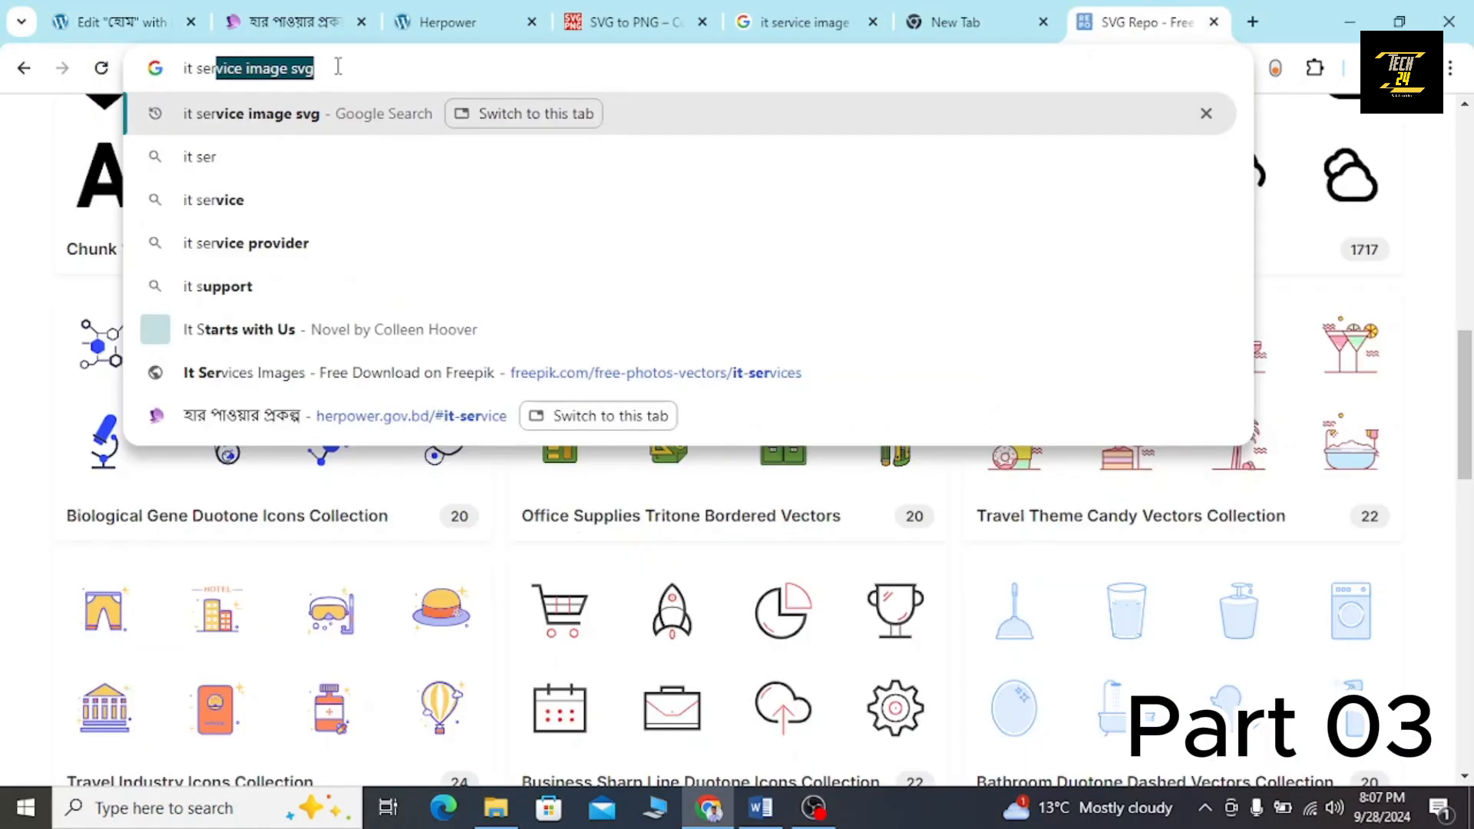
text(ive)
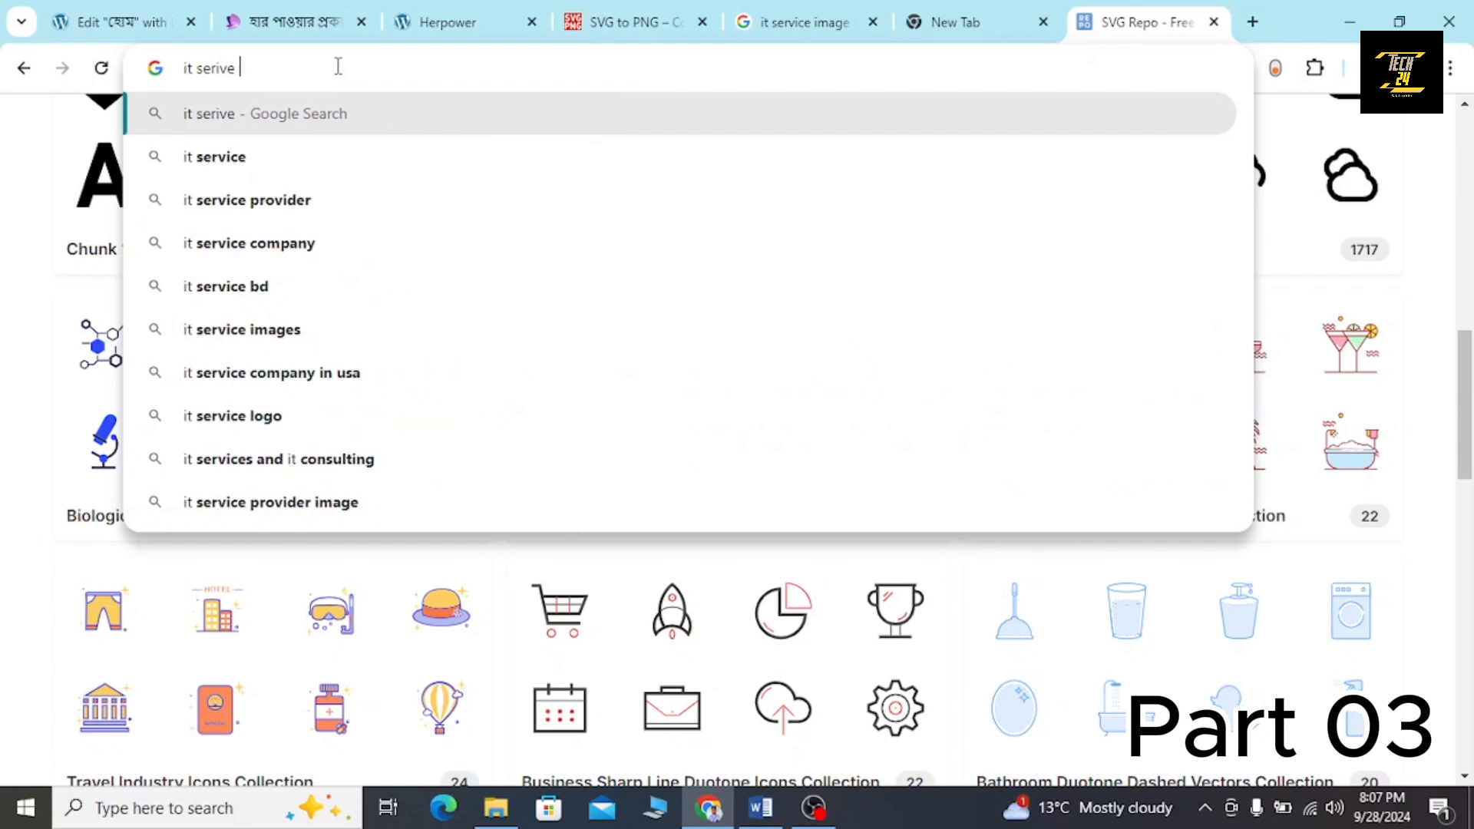
key(BackSpace)
key(BackSpace)
text(ice svg)
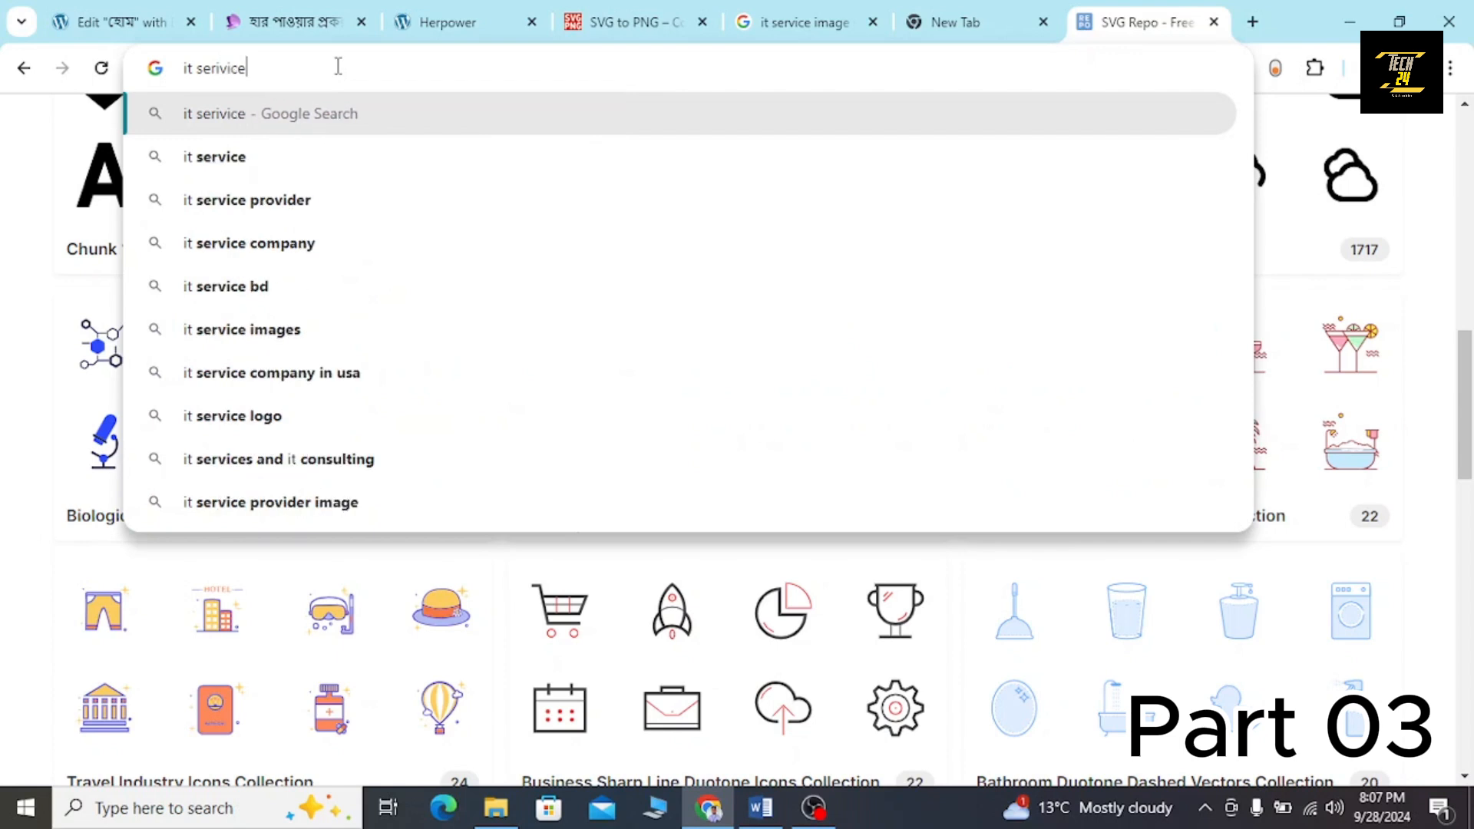
text( icon)
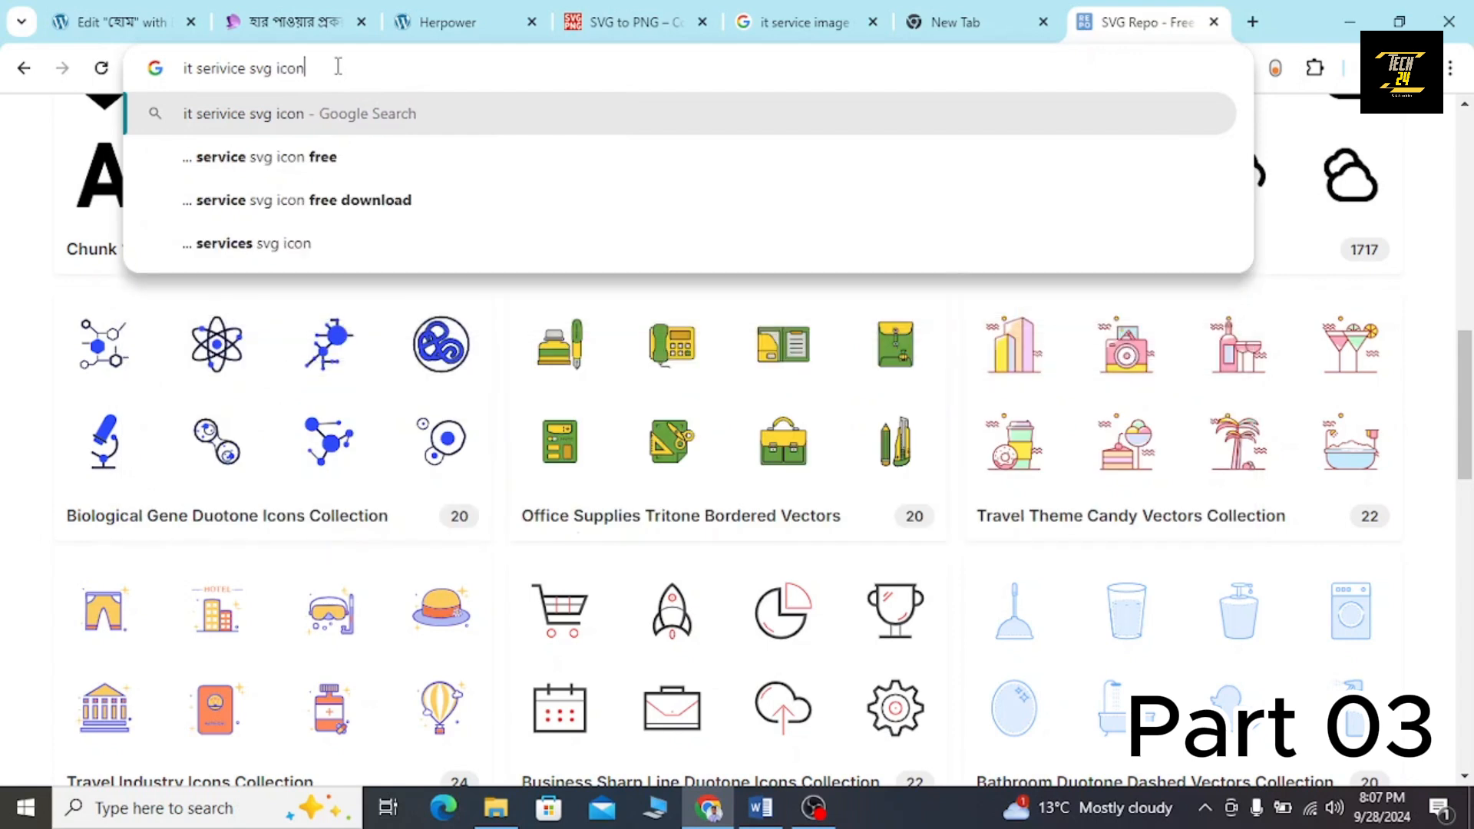
key(Return)
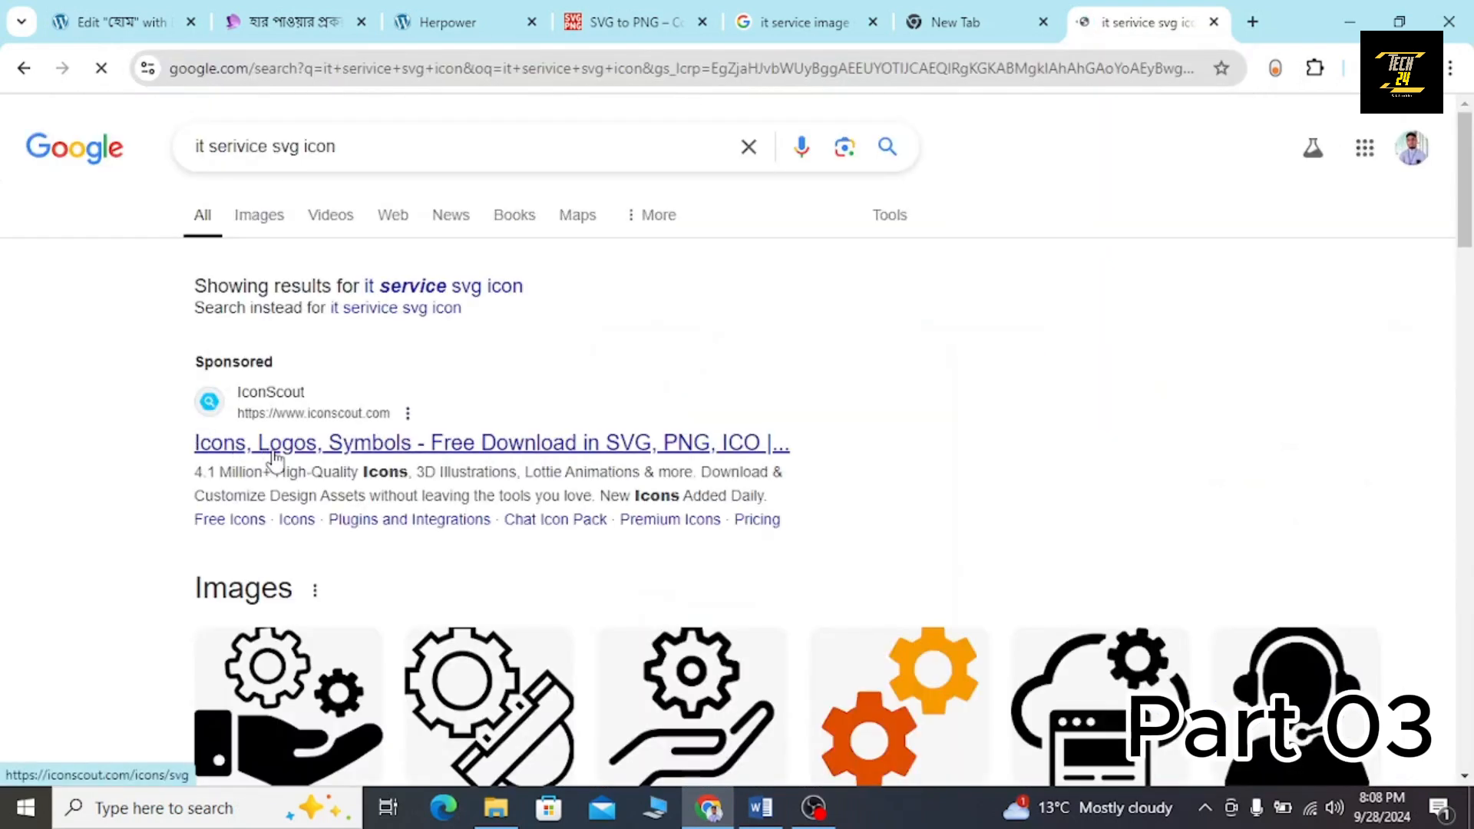
Open the Technical Support icon from SVG Repo in the image results, download its SVG and check the recent downloads.
scroll(322, 470, down, 3)
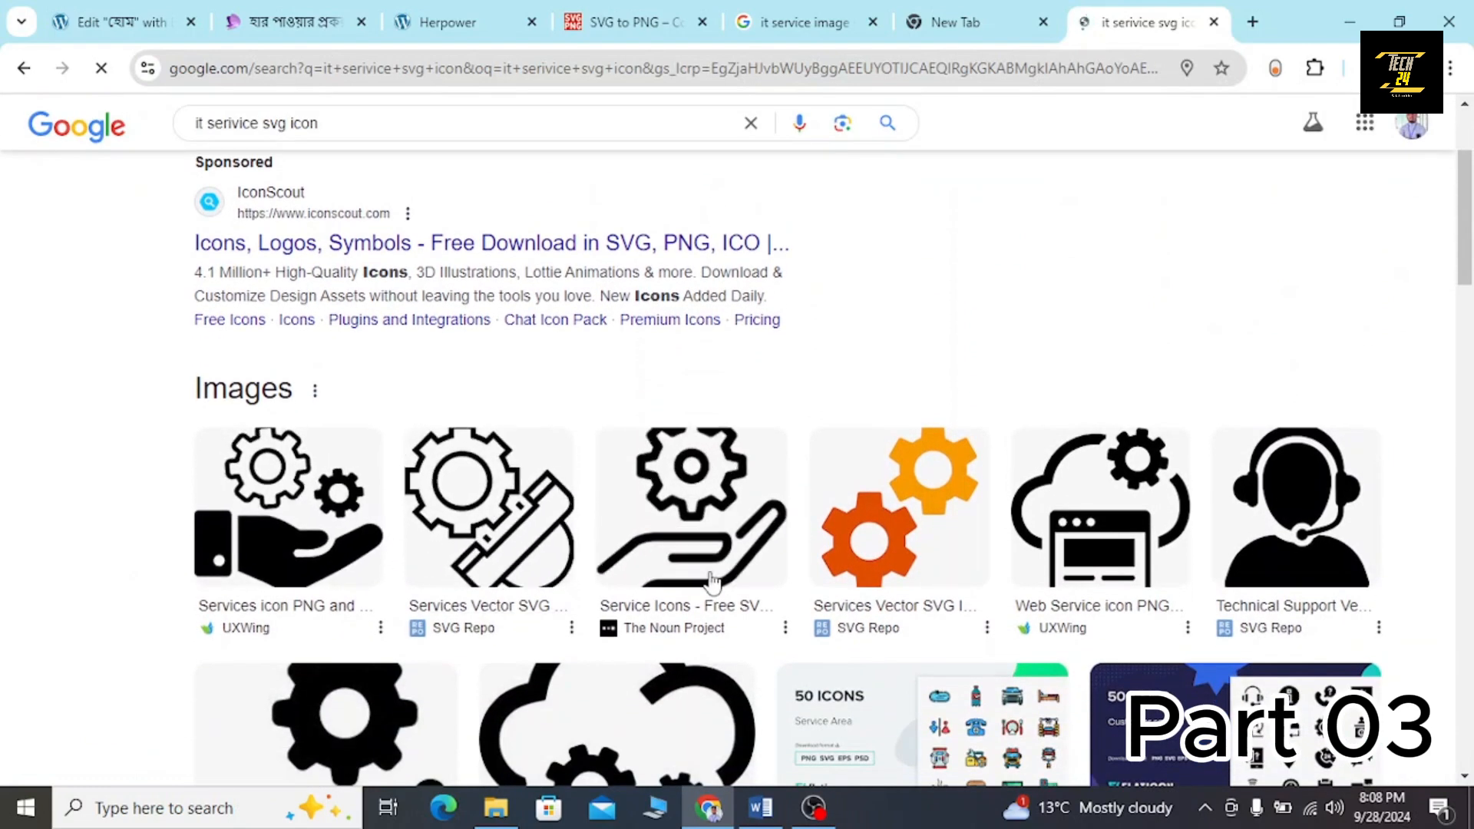
scroll(691, 568, down, 2)
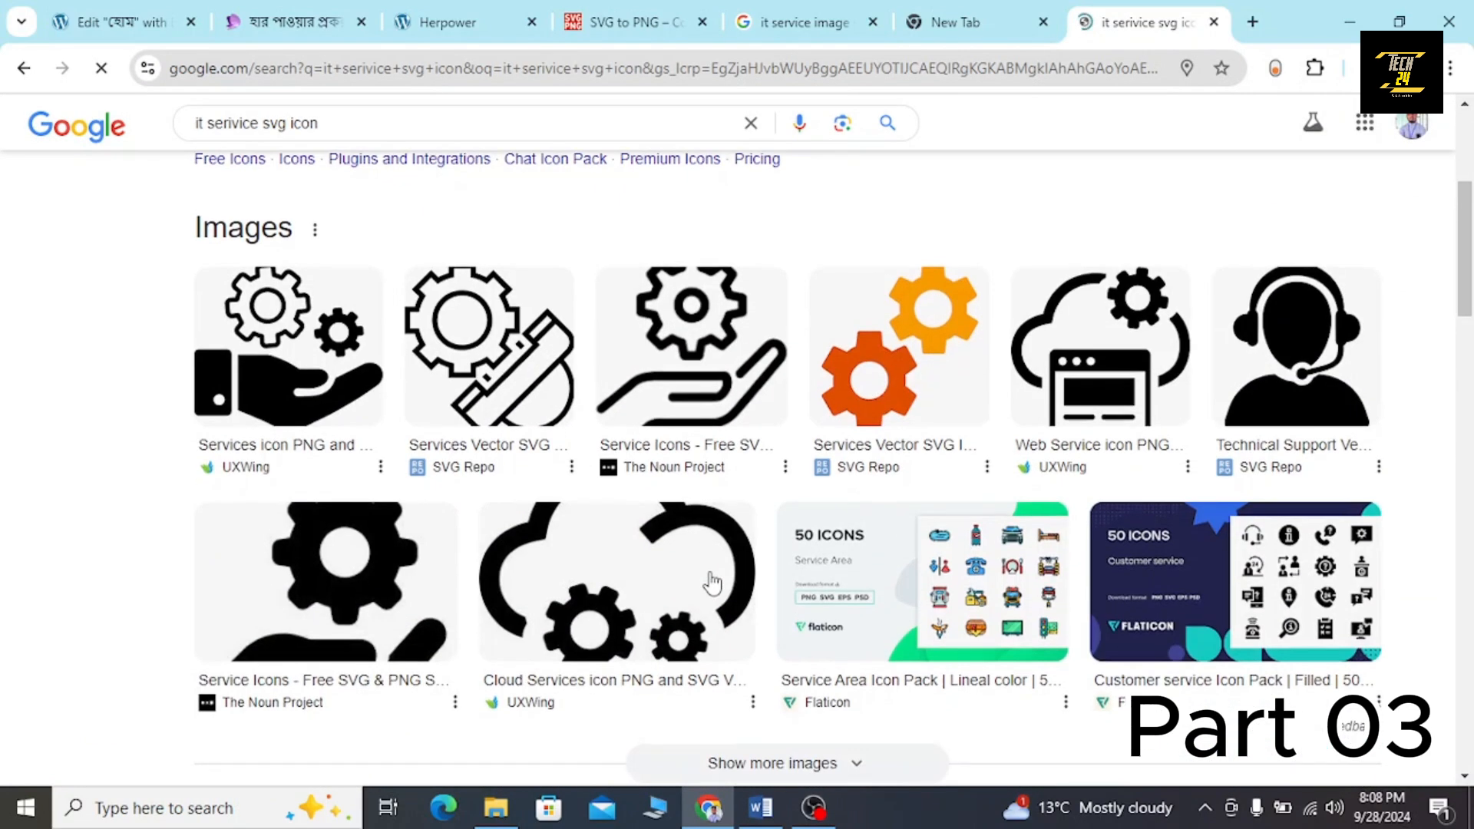
click(1288, 405)
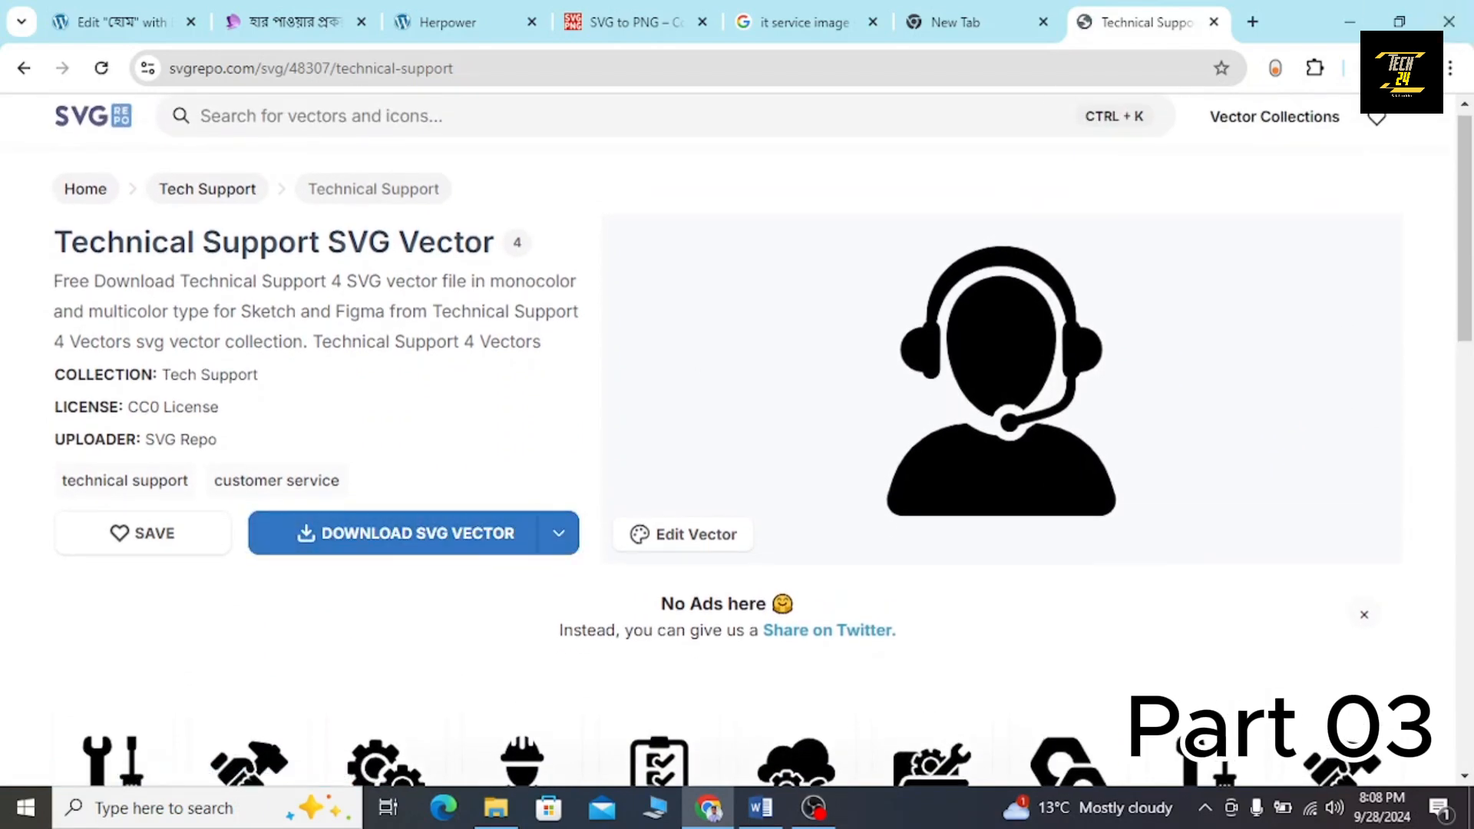
click(1370, 68)
click(1370, 68)
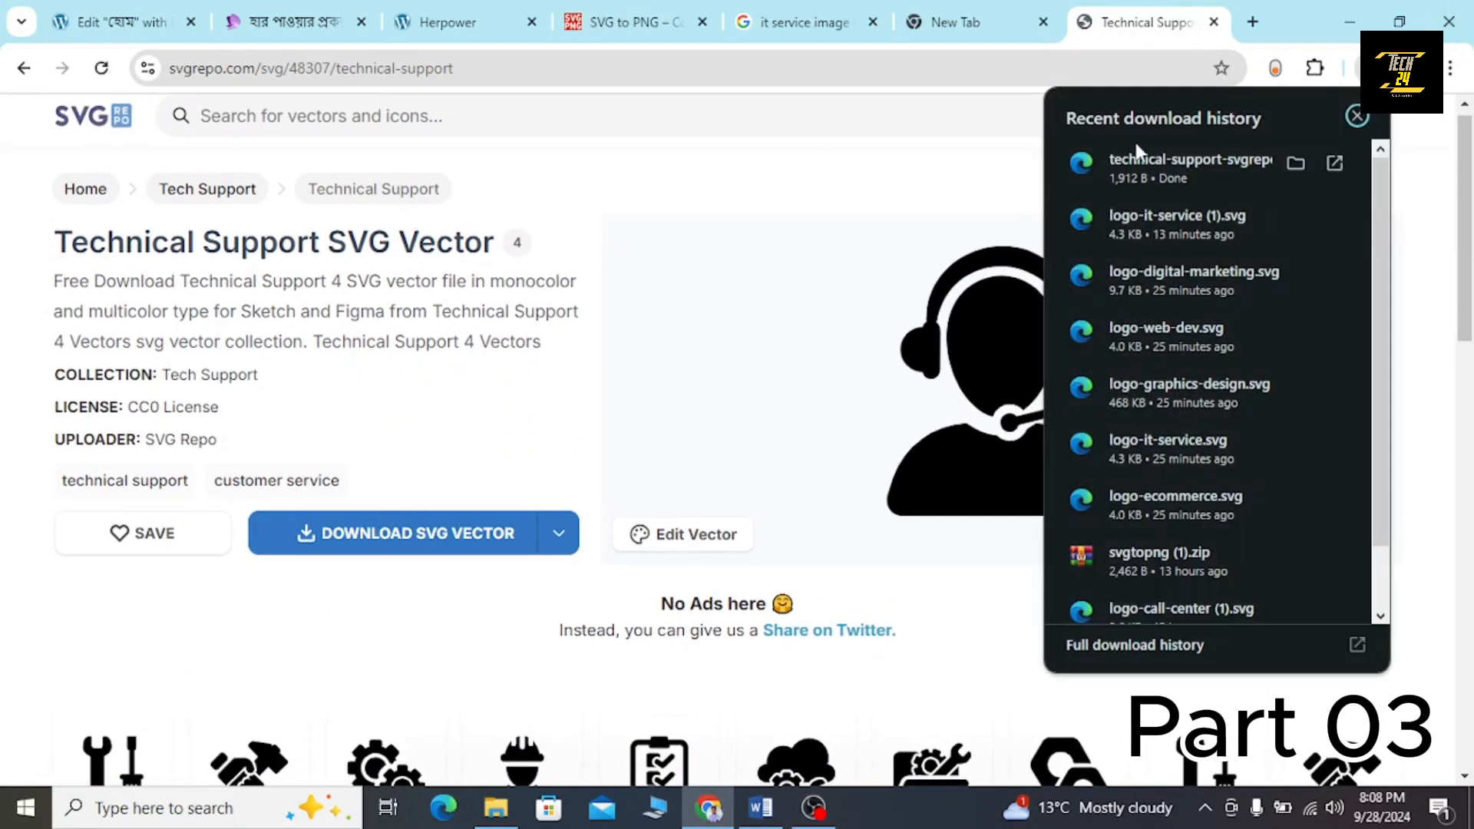
Return to the Elementor editor, upload technical-support-svgrepo-com.svg from Downloads and insert it as the third card's icon.
click(179, 9)
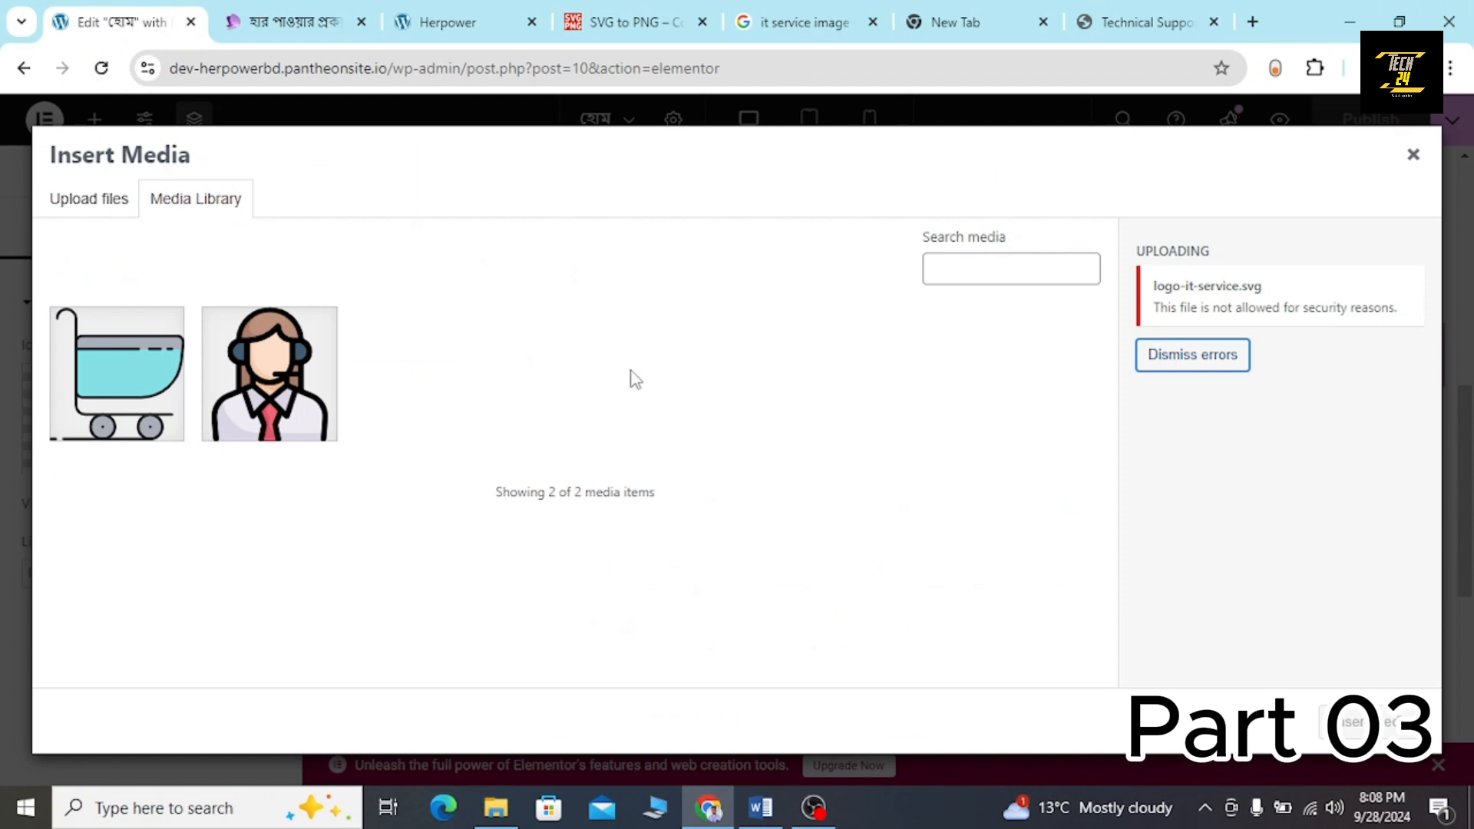
click(85, 203)
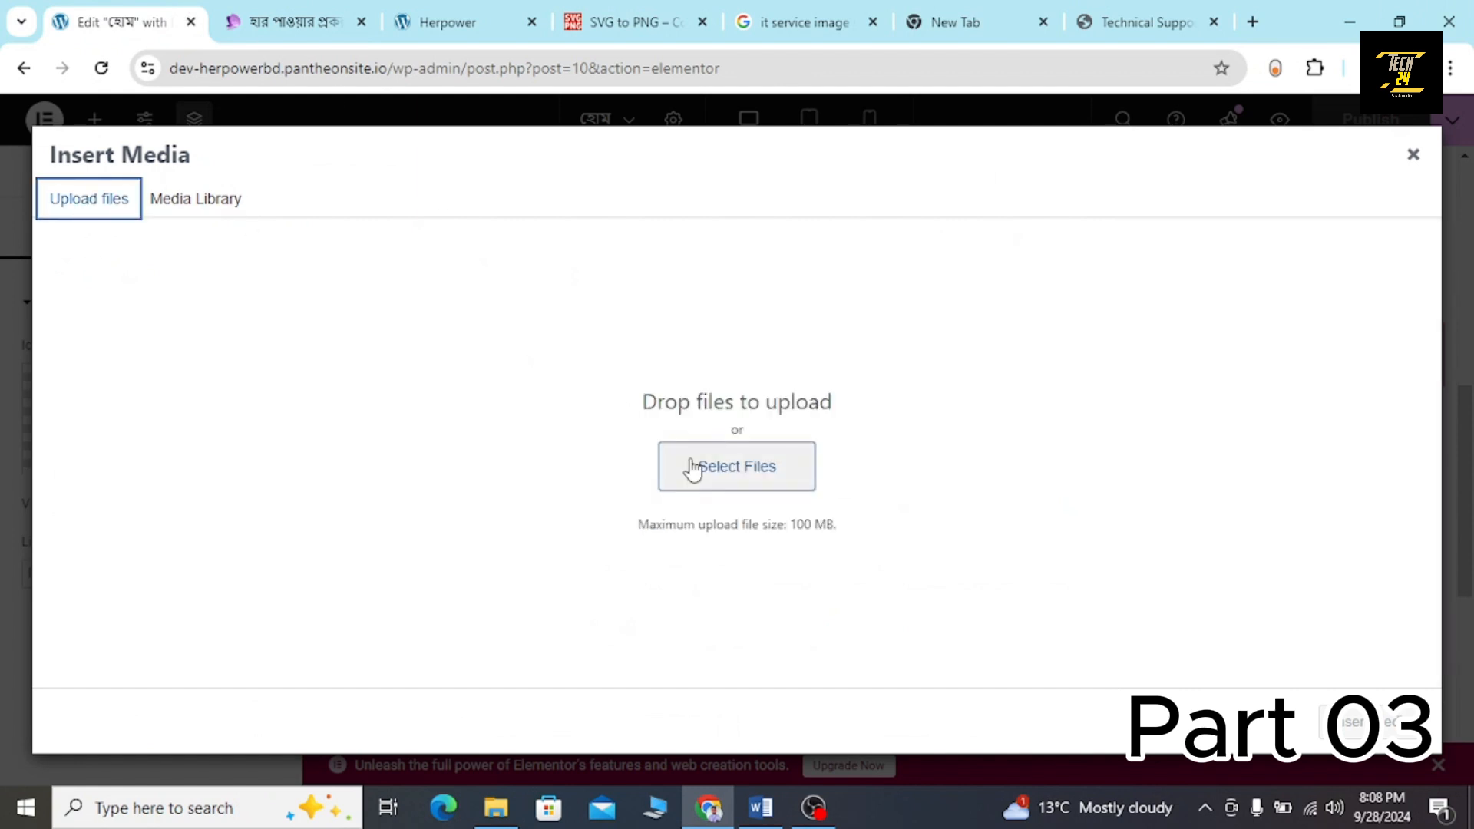
click(695, 468)
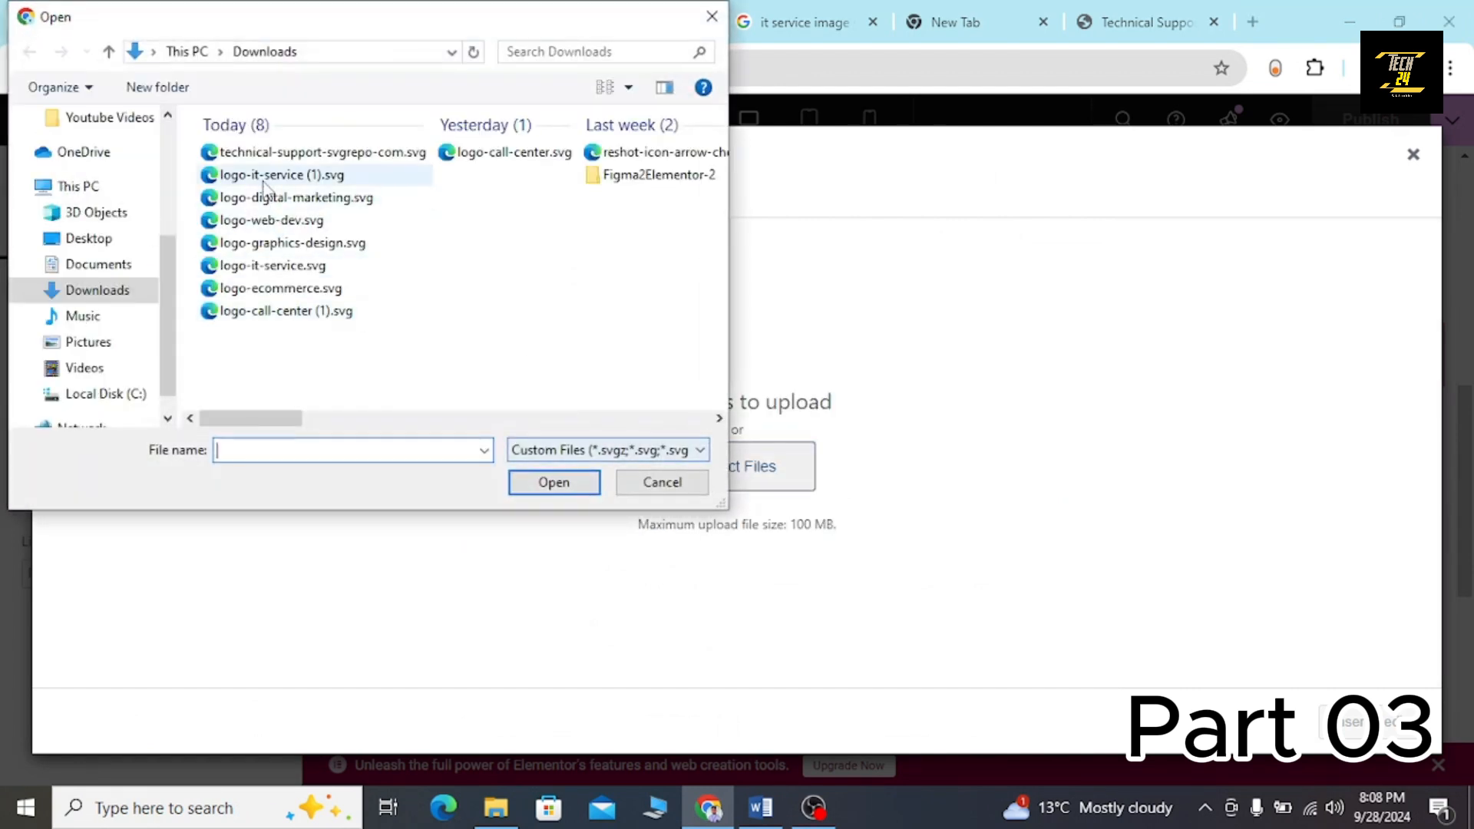
click(300, 156)
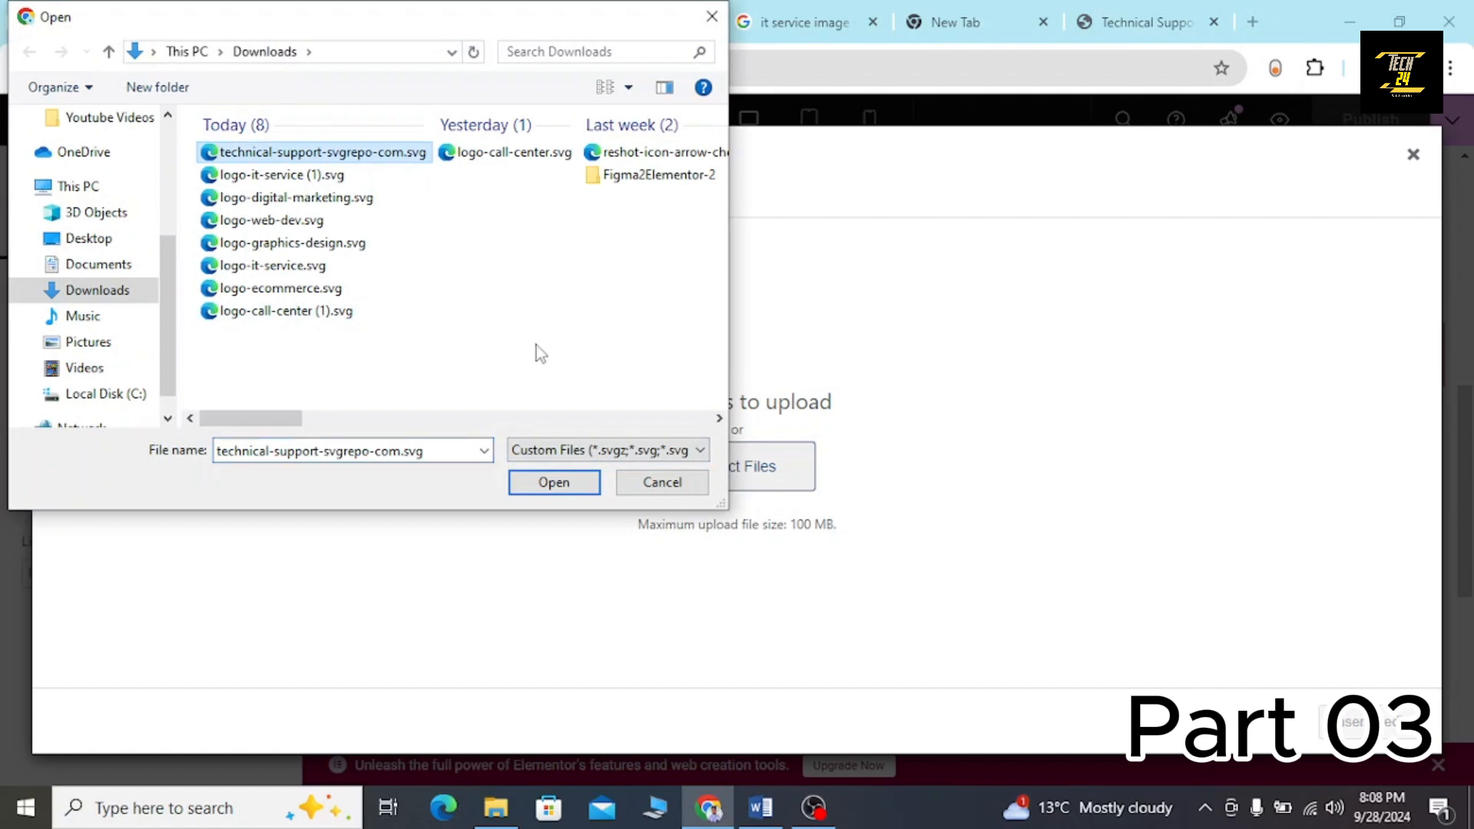
click(549, 483)
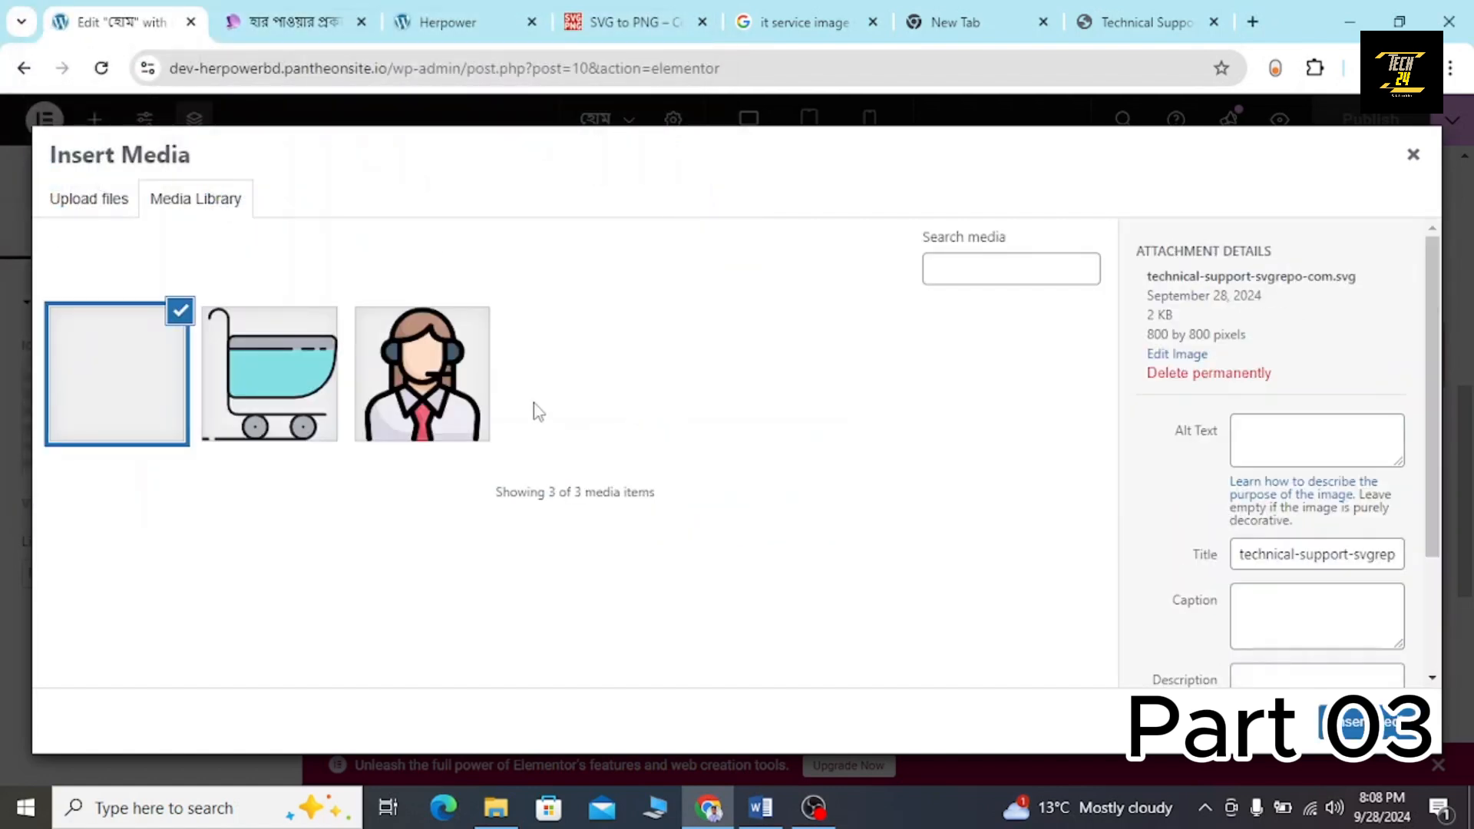
click(1354, 722)
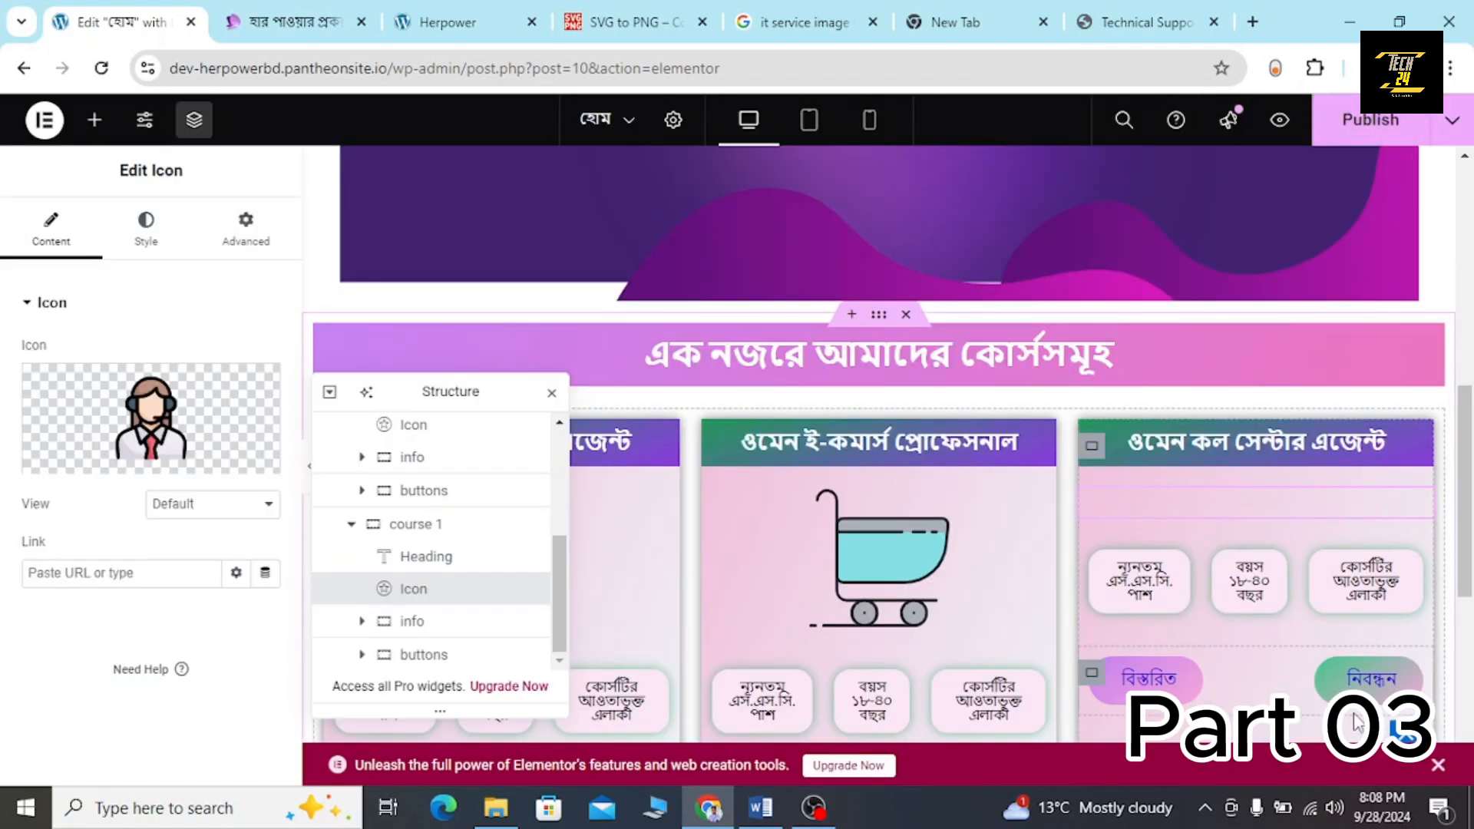
scroll(1231, 588, down, 1)
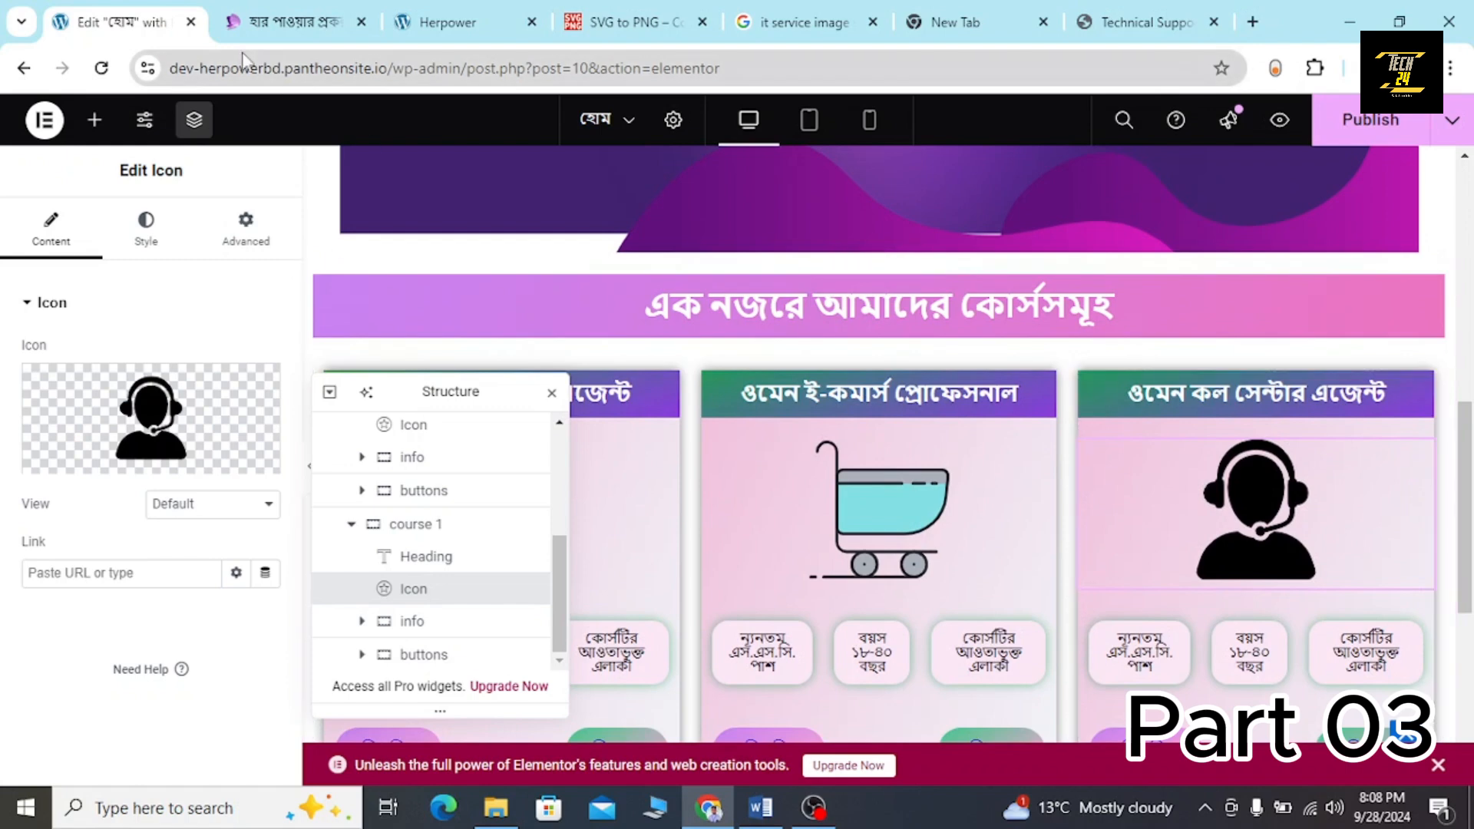
Compare the third course card in the Elementor editor with its original on herpower.gov.bd.
click(301, 21)
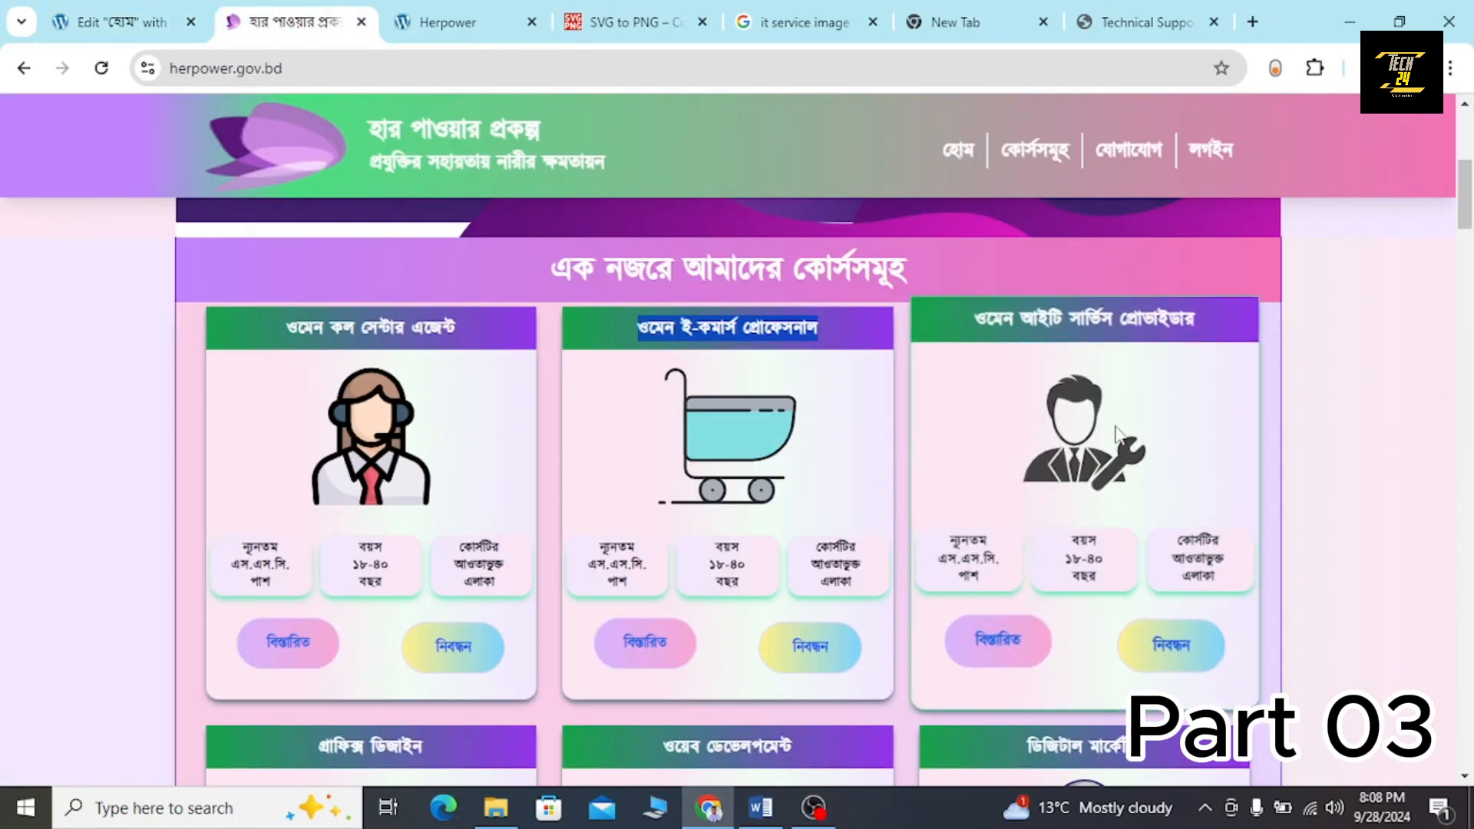
click(145, 28)
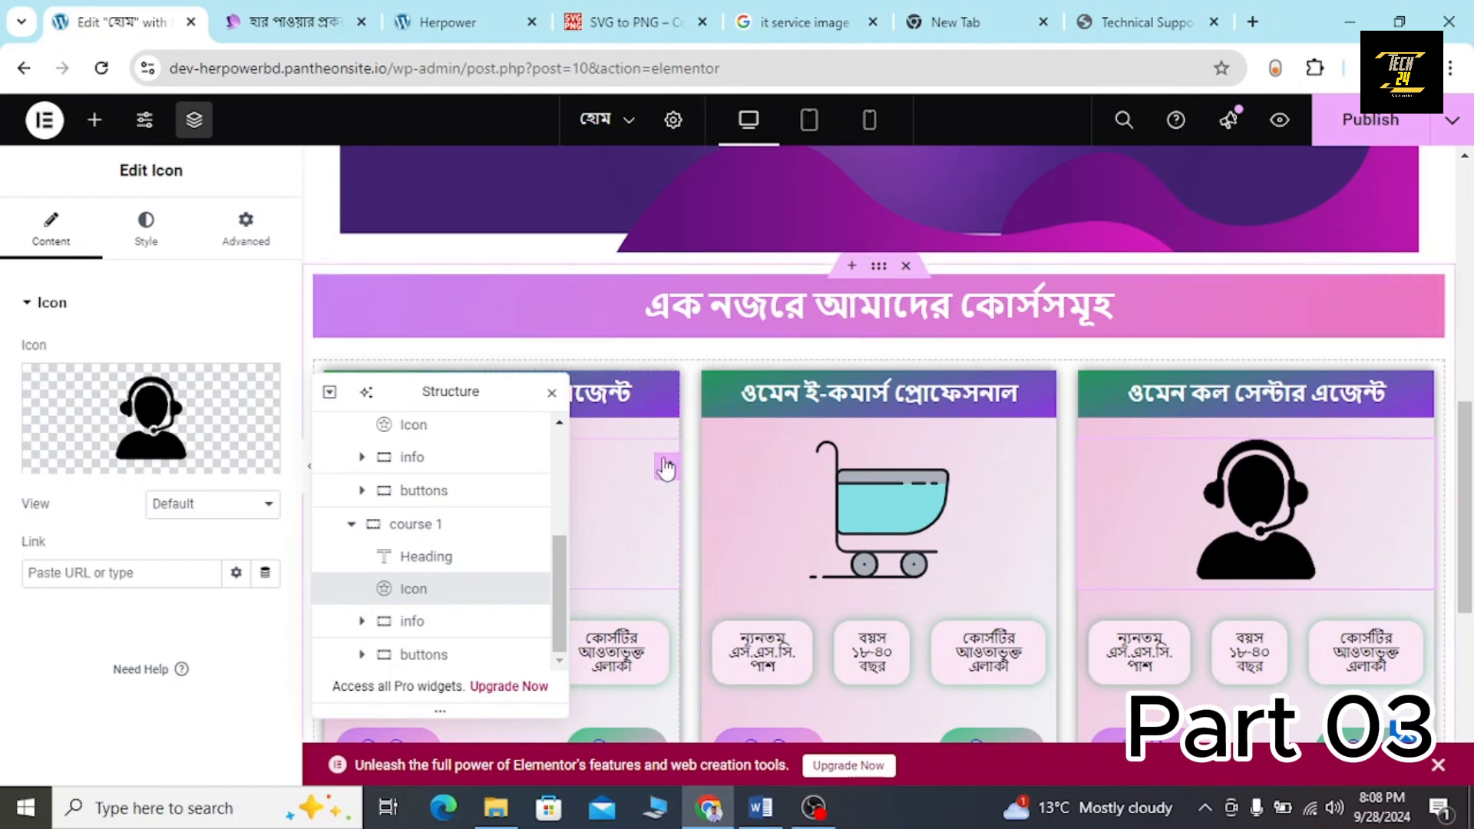
click(264, 31)
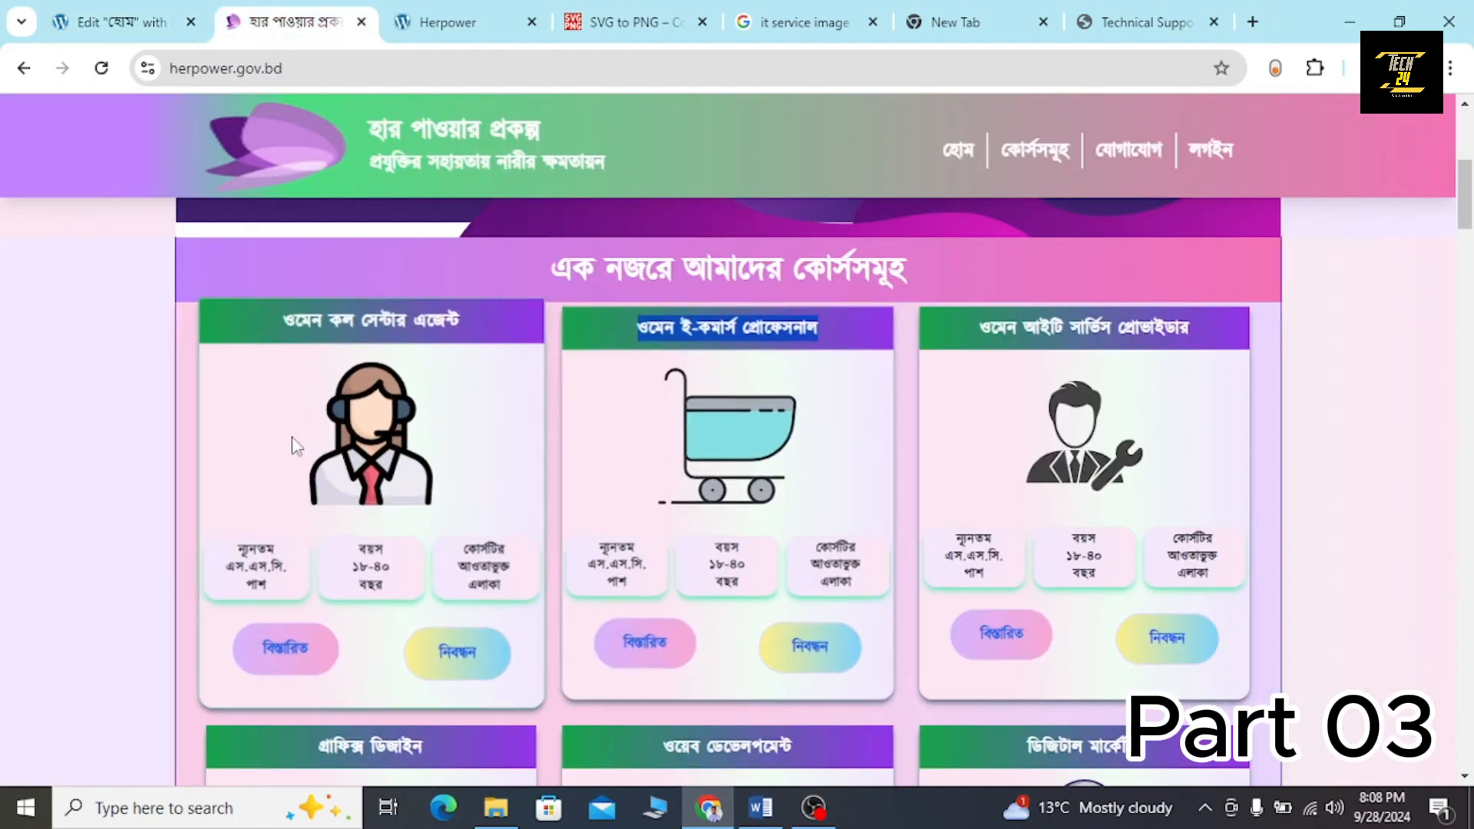